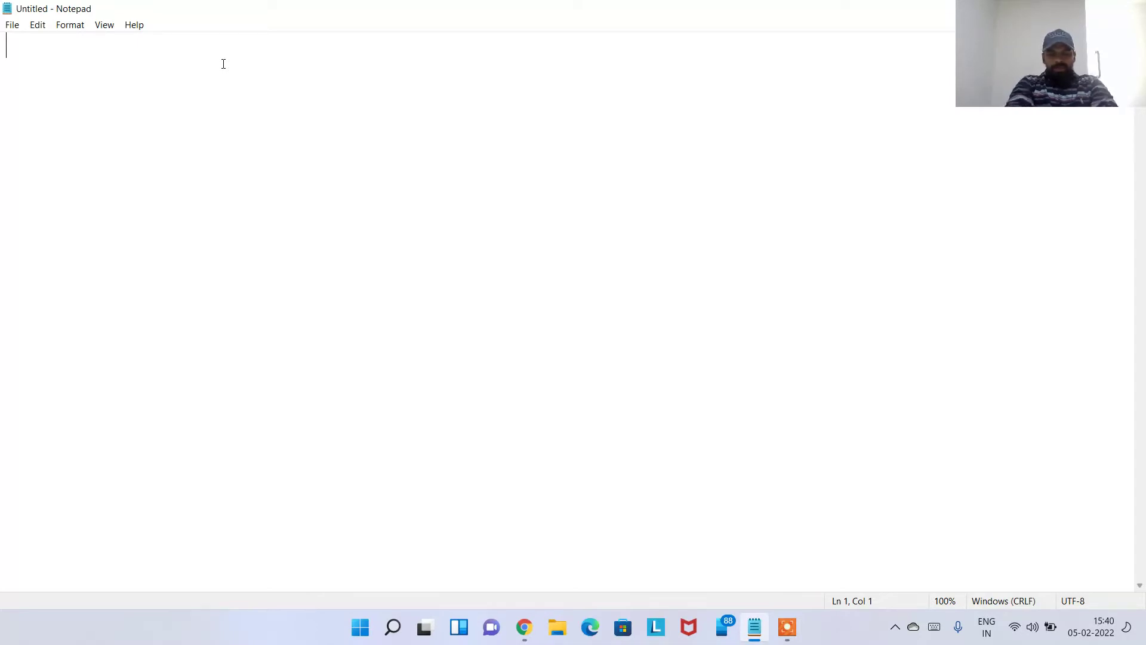
Write the plan lines: launch an EC2 instance, create an alarm with a CPU % threshold, enable SNS email notification
{"action": "type", "text": "lauc"}
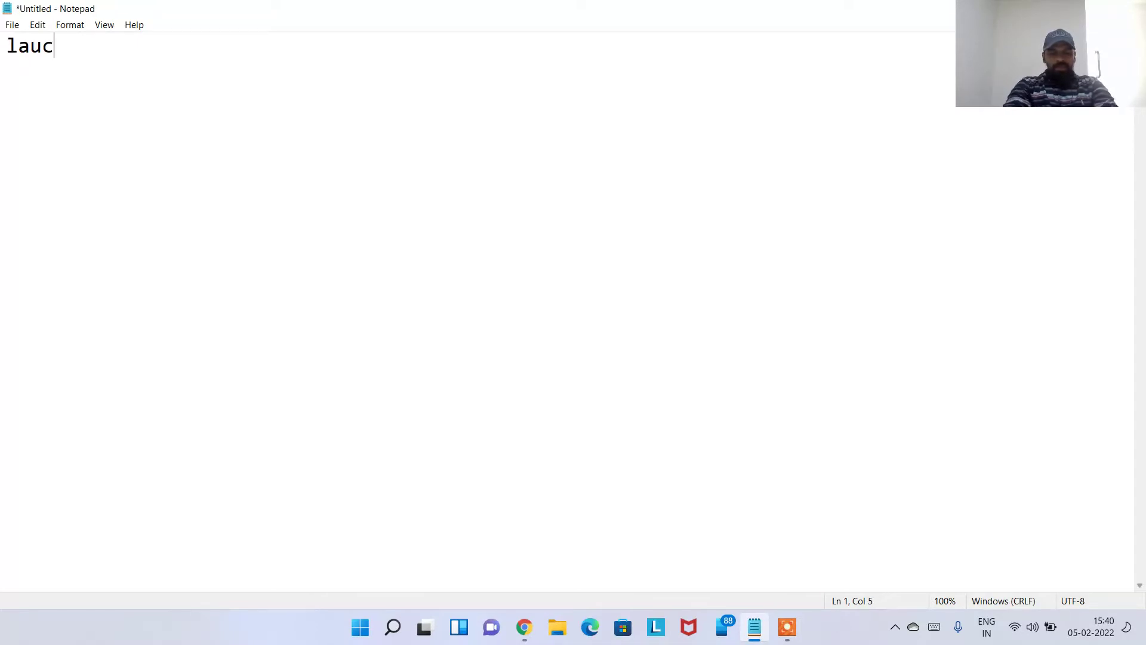
{"action": "type", "text": "h an ec2 instance"}
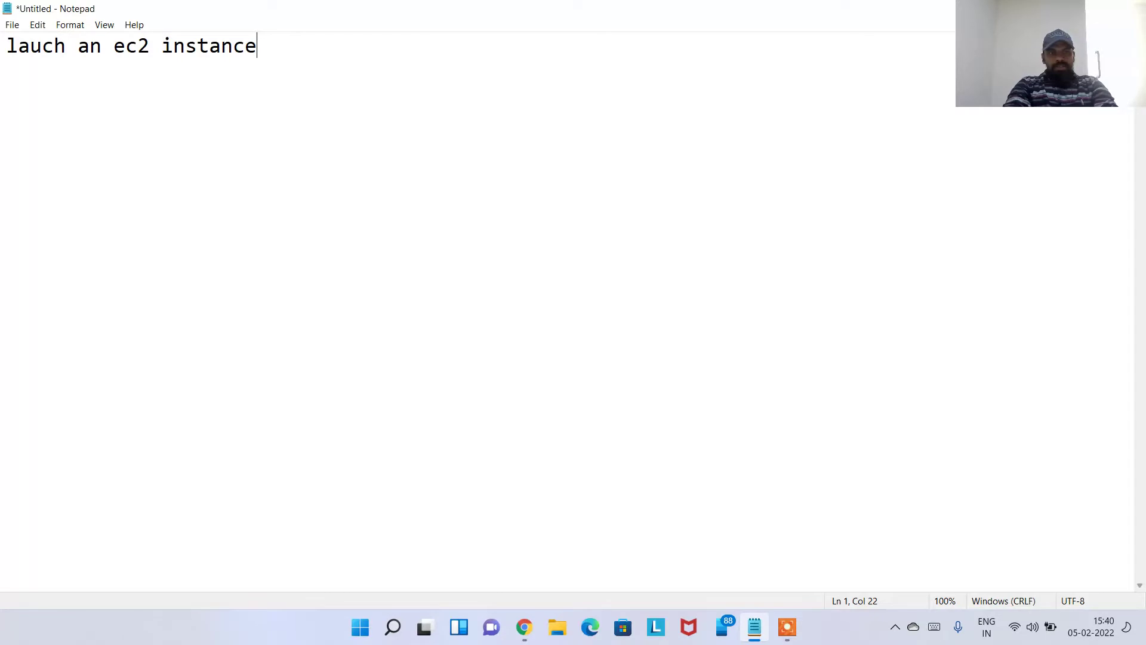
{"action": "key", "text": "Return"}
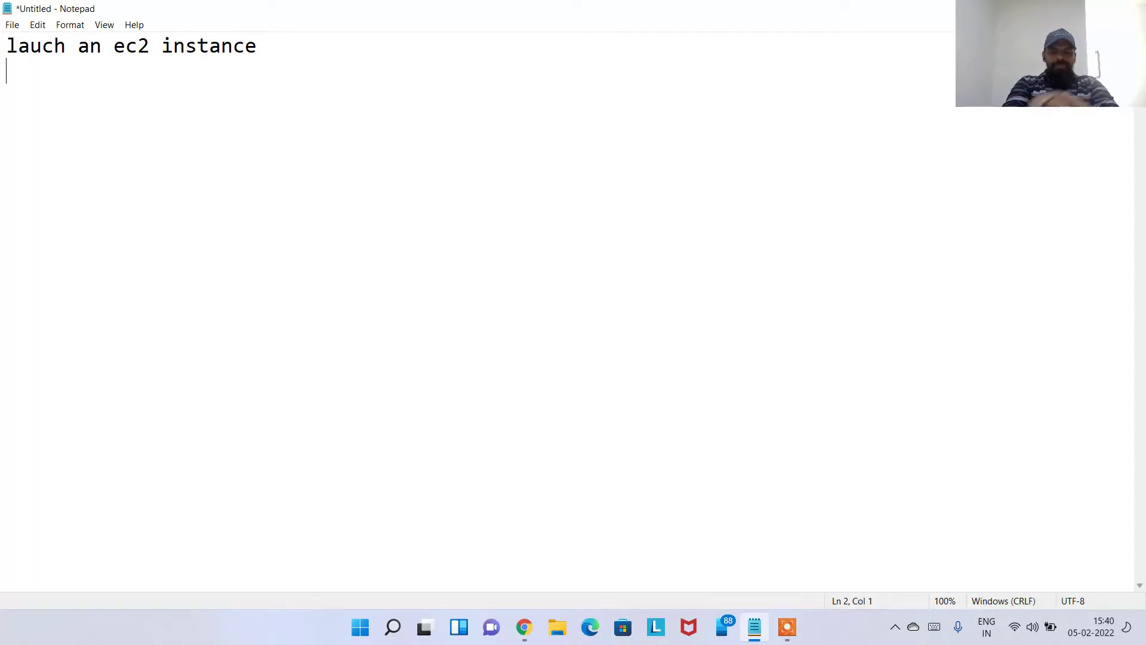
{"action": "type", "text": "cerr"}
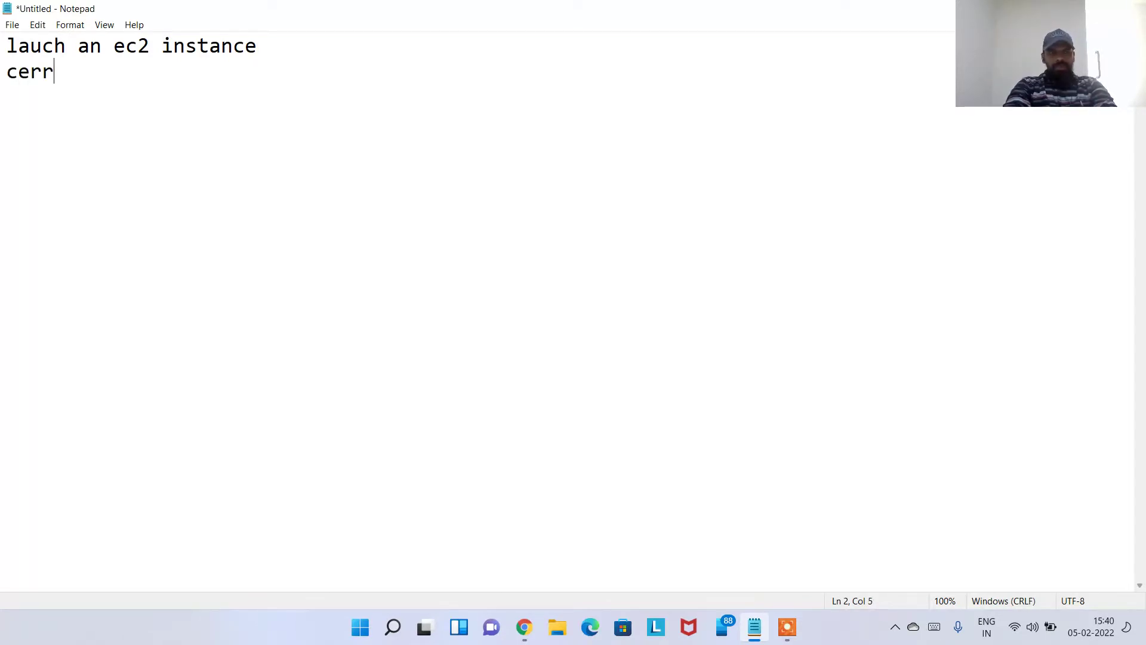
{"action": "key", "text": "BackSpace"}
{"action": "type", "text": "reate a"}
{"action": "key", "text": "BackSpace"}
{"action": "key", "text": "BackSpace"}
{"action": "type", "text": "te an alarm.."}
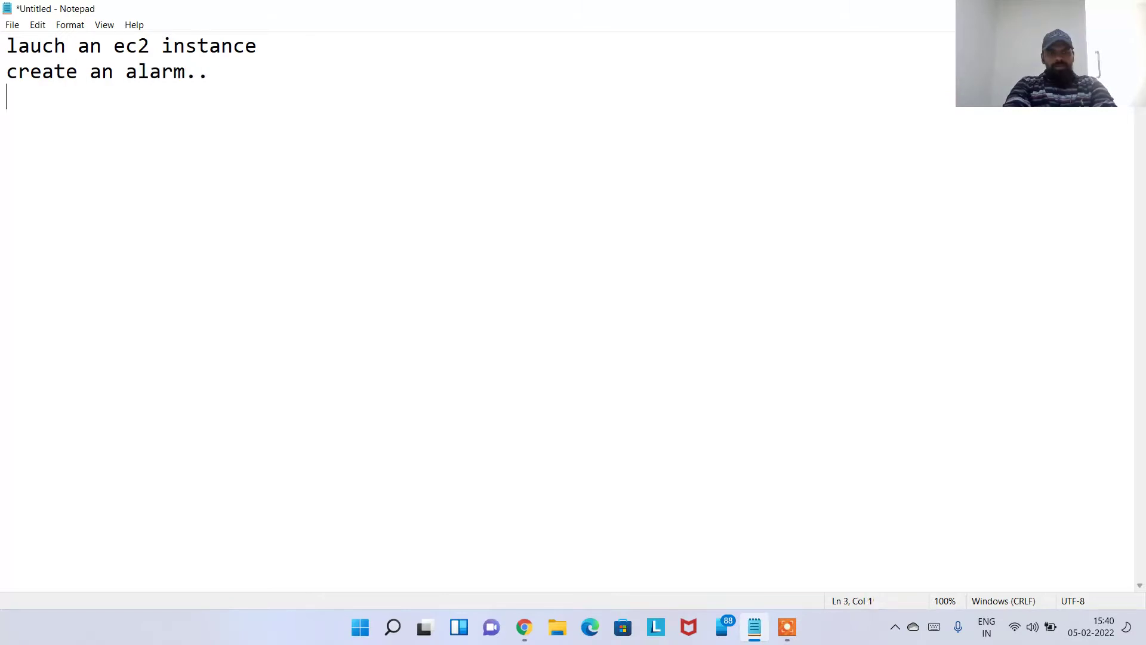
{"action": "type", "text": "a thre"}
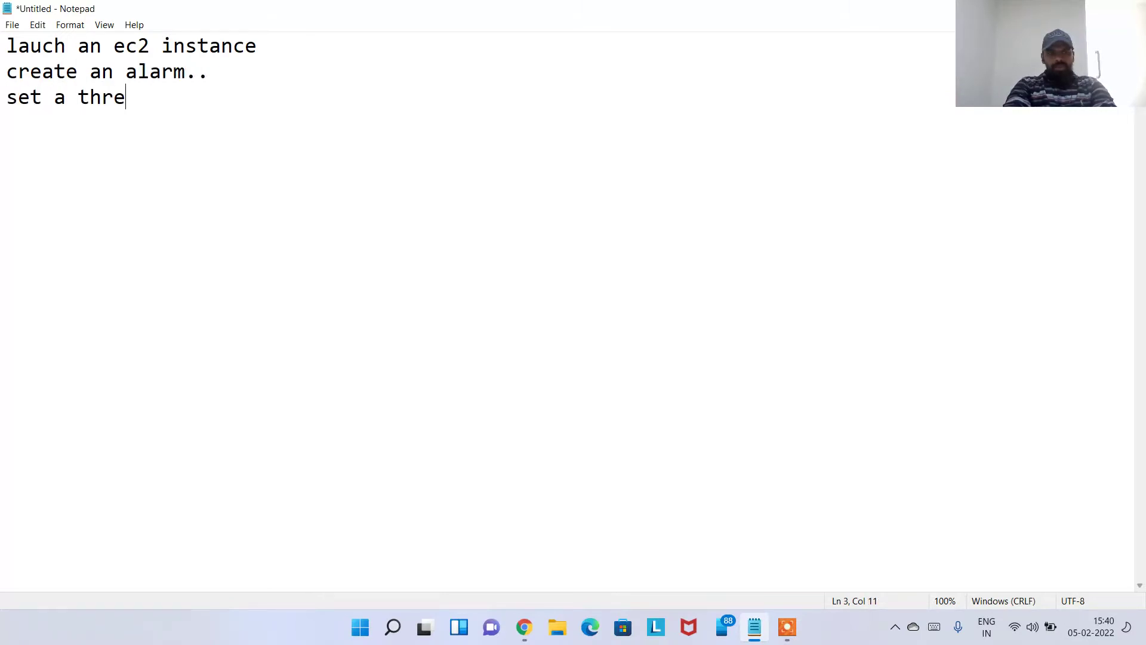
{"action": "type", "text": "shold of some cpu "}
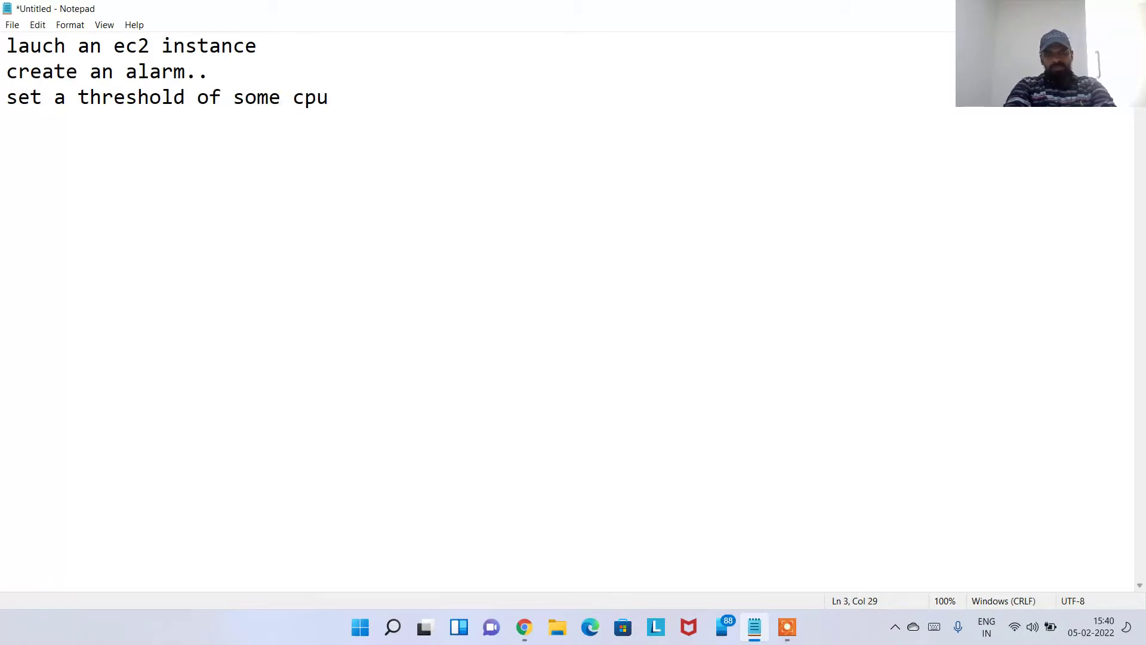
{"action": "type", "text": "p% value"}
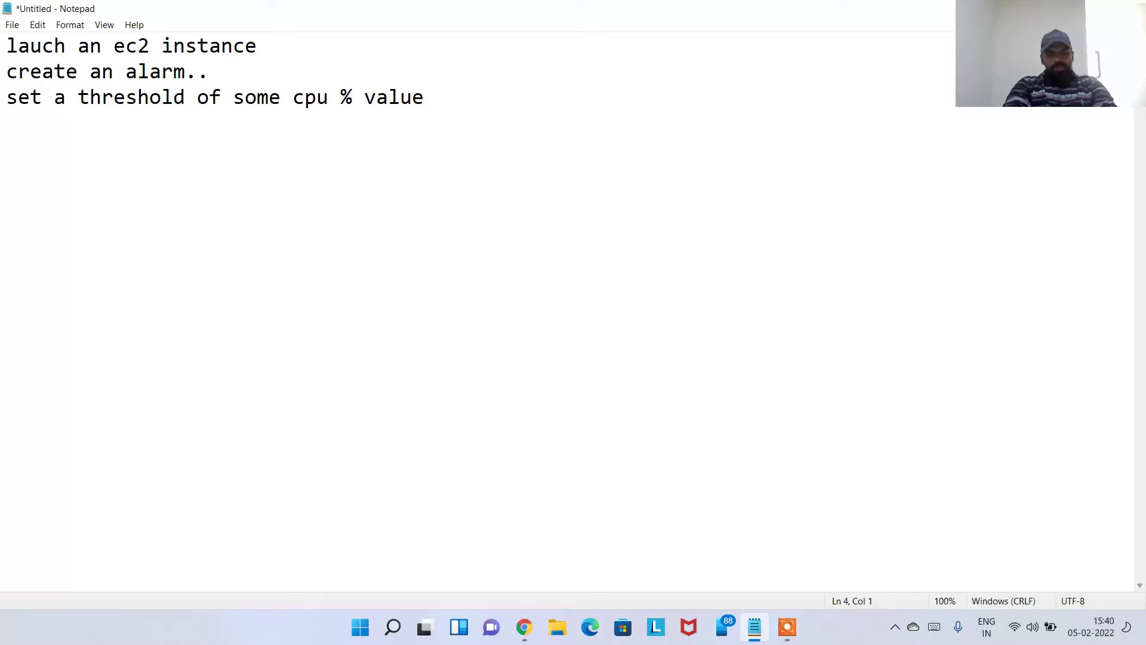
{"action": "type", "text": "enable the"}
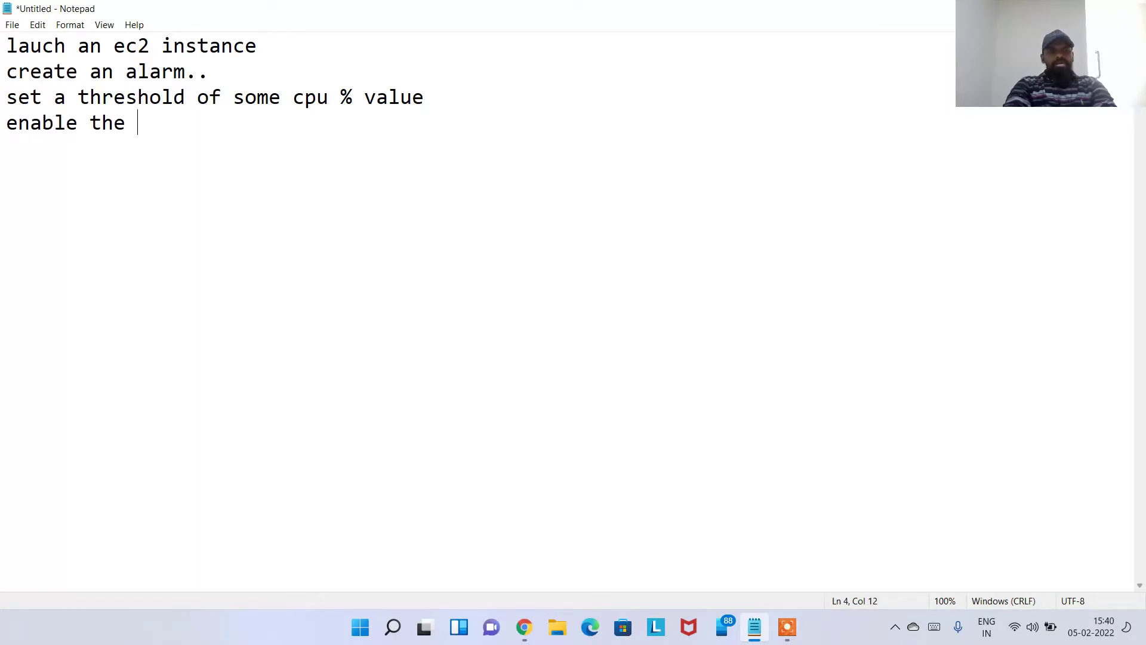
{"action": "type", "text": " sns tnoti"}
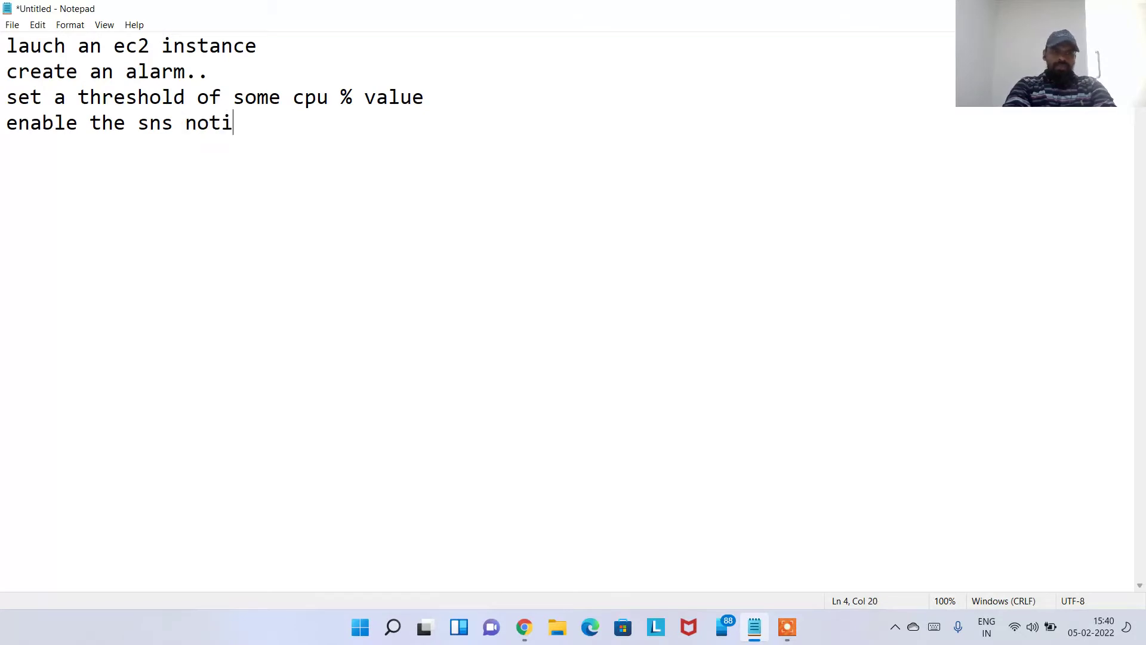
{"action": "type", "text": "ficatino via"}
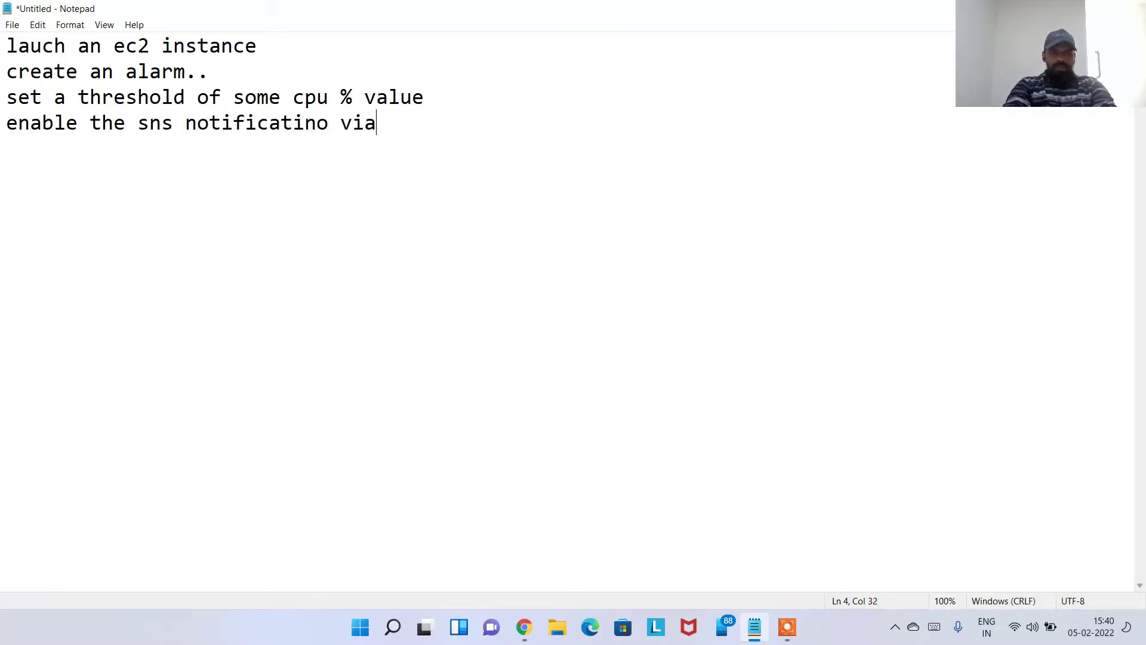
{"action": "key", "text": "BackSpace"}
{"action": "key", "text": "BackSpace"}
{"action": "key", "text": "BackSpace"}
{"action": "key", "text": "BackSpace"}
{"action": "key", "text": "BackSpace"}
{"action": "key", "text": "BackSpace"}
{"action": "type", "text": "on "}
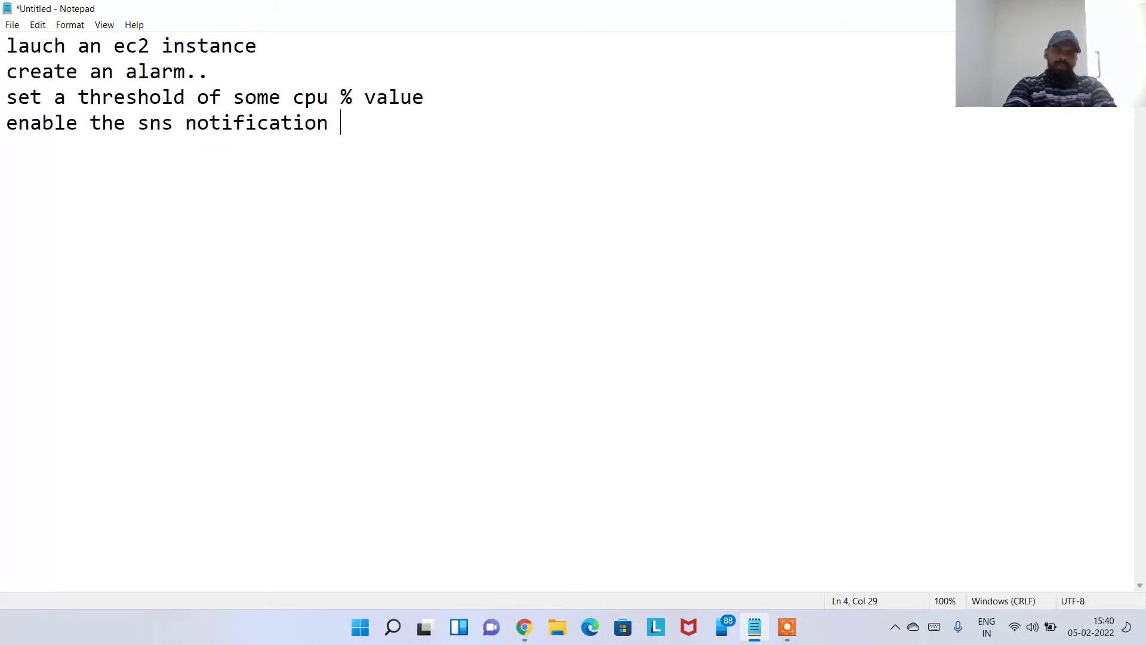
{"action": "type", "text": "email."}
Add the line 'sns - simple notification services' followed by an empty line
{"action": "key", "text": "Return"}
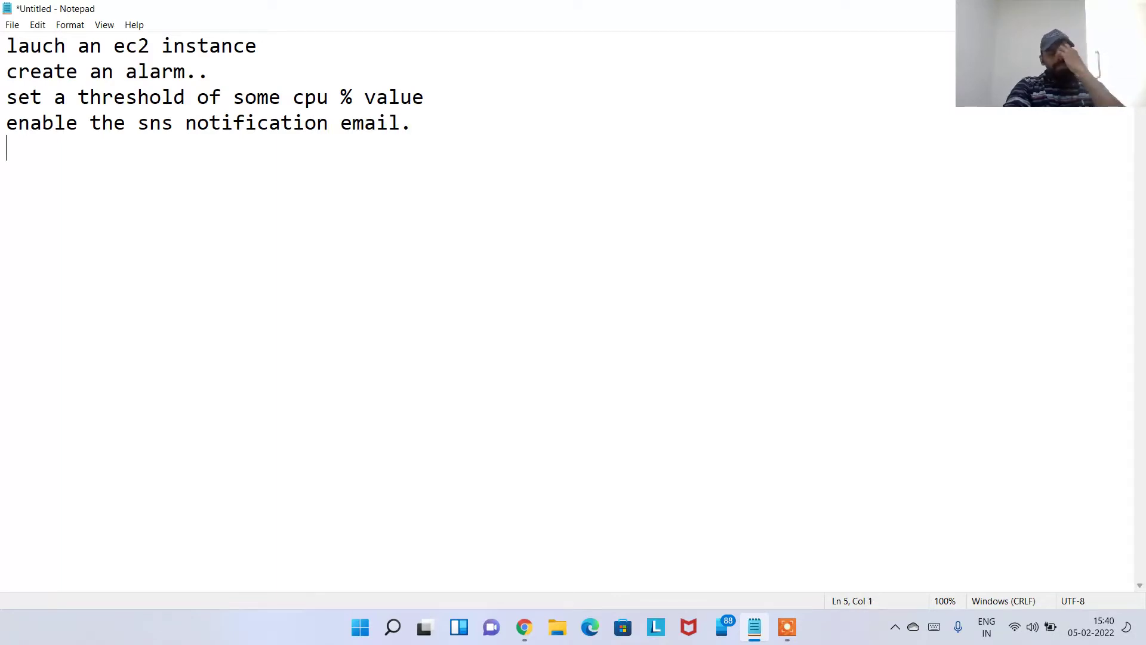
{"action": "type", "text": "sns - simple"}
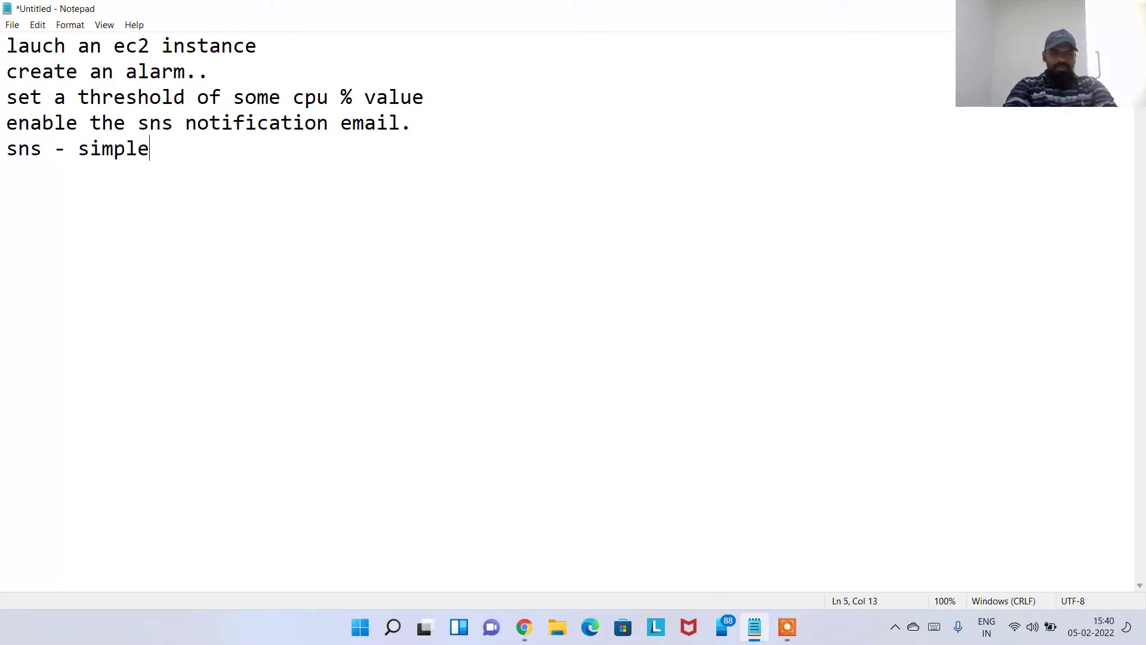
{"action": "type", "text": " notifcation"}
{"action": "key", "text": "BackSpace"}
{"action": "key", "text": "BackSpace"}
{"action": "key", "text": "BackSpace"}
{"action": "key", "text": "BackSpace"}
{"action": "key", "text": "BackSpace"}
{"action": "key", "text": "BackSpace"}
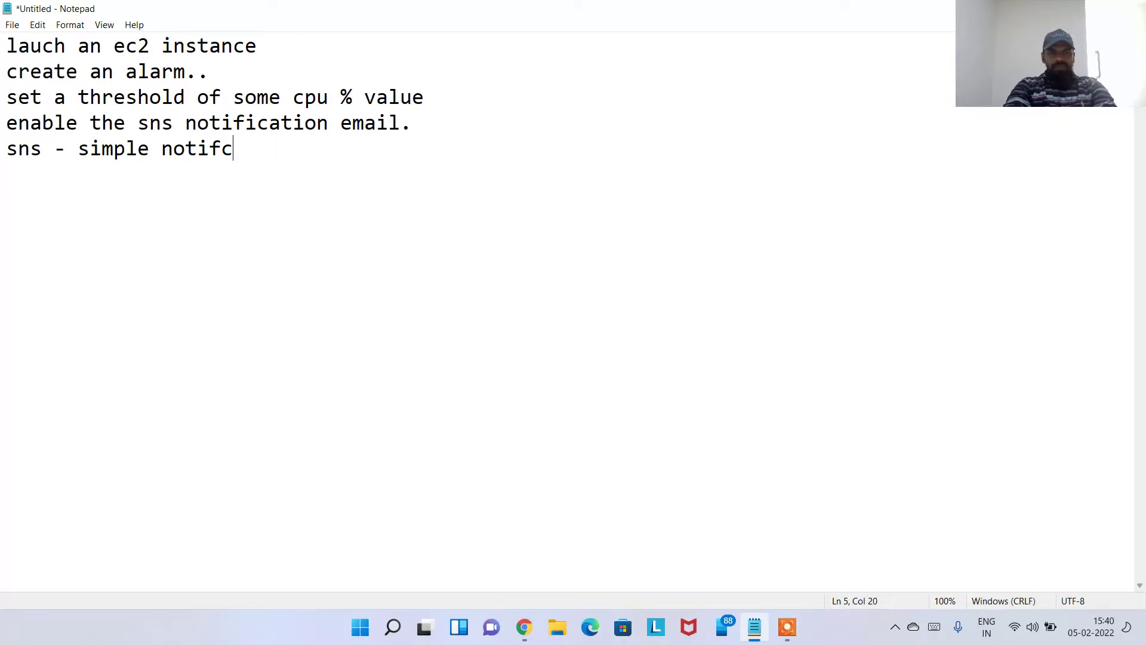
{"action": "type", "text": "ification services"}
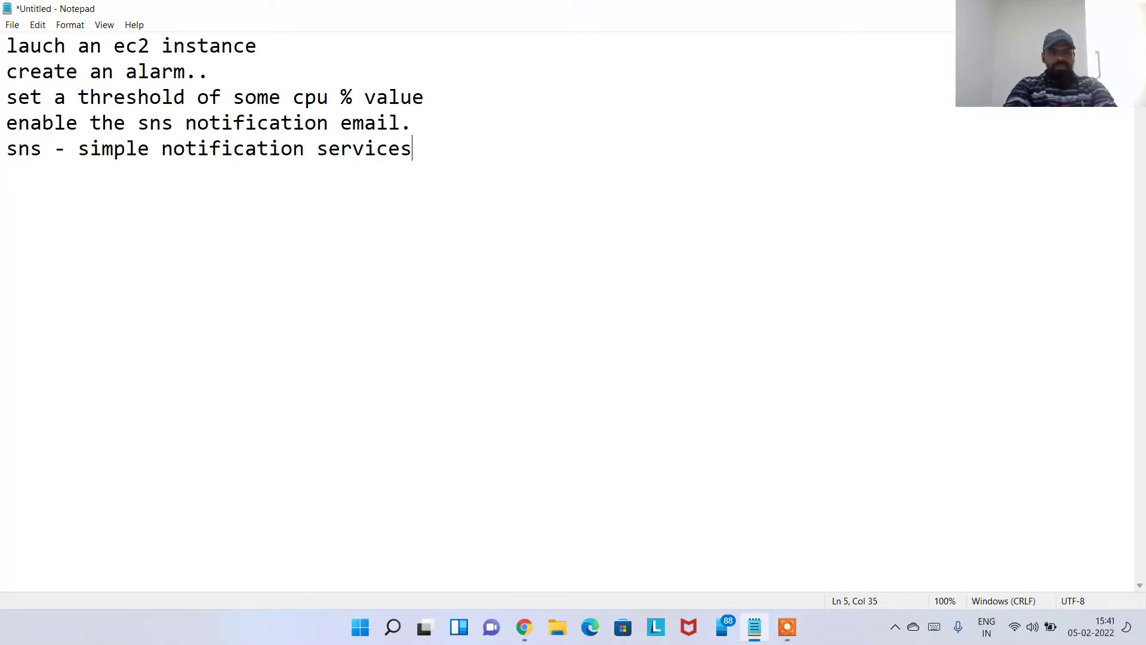
{"action": "key", "text": "Return"}
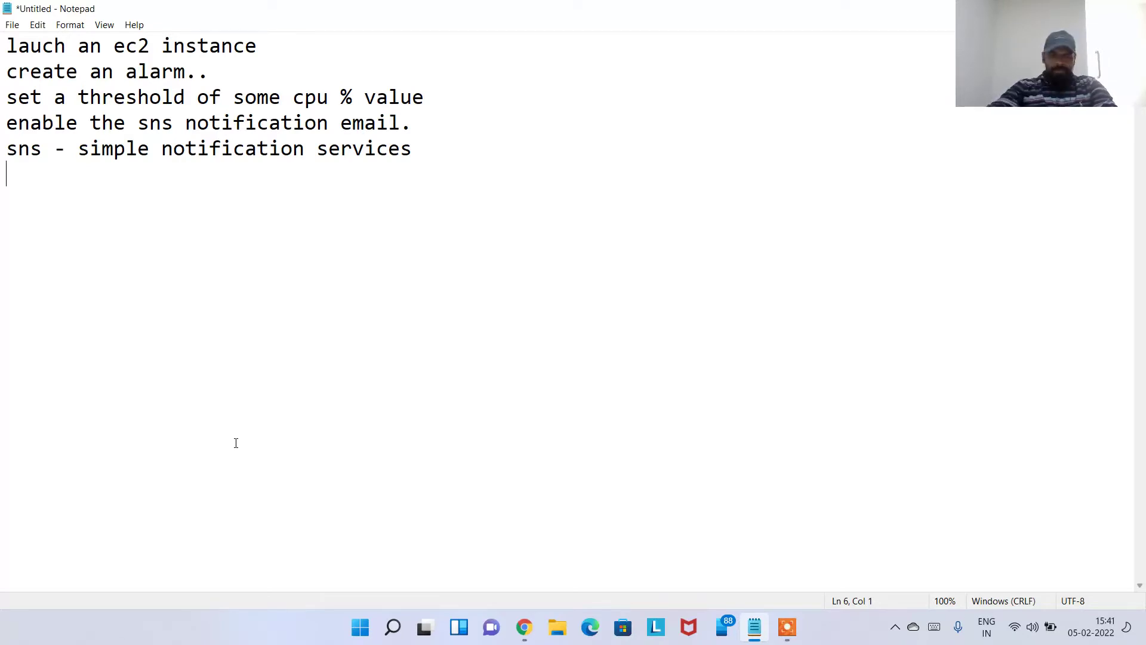
Launch a new instance from the free-tier Amazon Linux 2 Kernel 5.10 AMI on t2.micro
{"action": "left_click", "coordinate": [524, 627]}
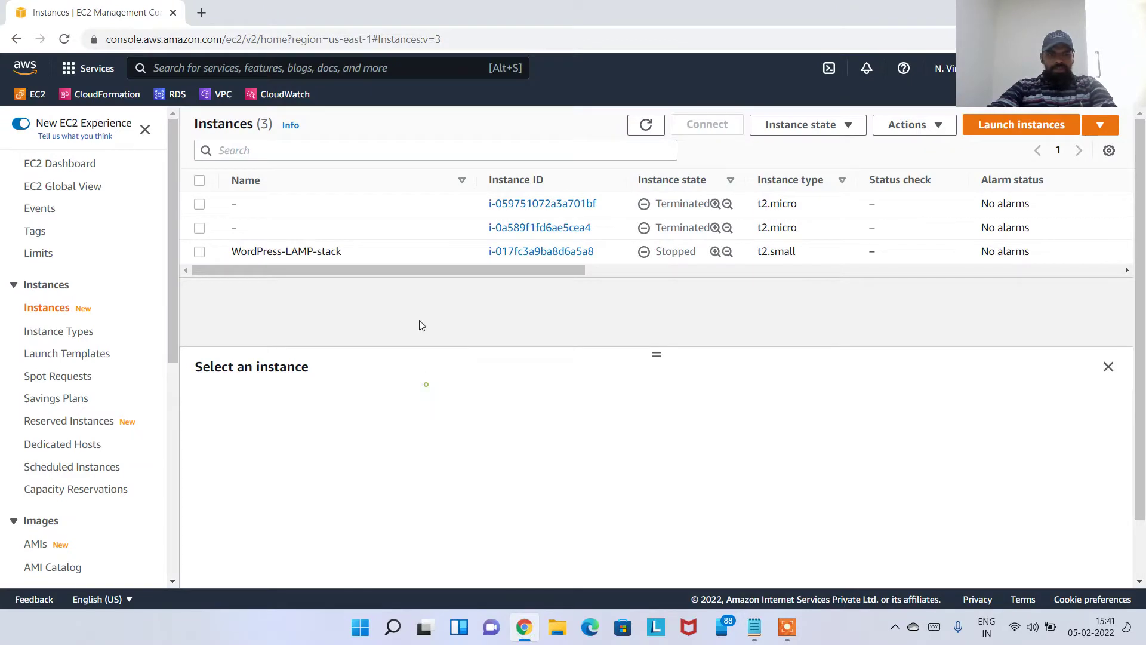
{"action": "left_click", "coordinate": [1021, 125]}
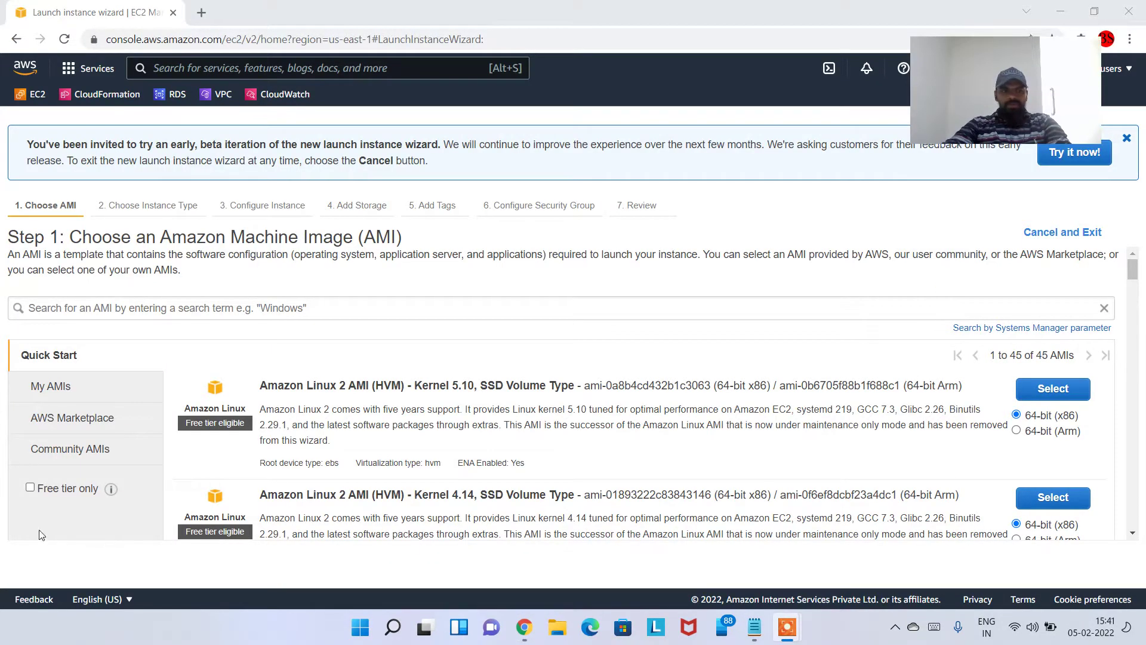
{"action": "left_click", "coordinate": [64, 489]}
{"action": "left_click_drag", "start_coordinate": [430, 389], "coordinate": [568, 389]}
{"action": "left_click", "coordinate": [1053, 389]}
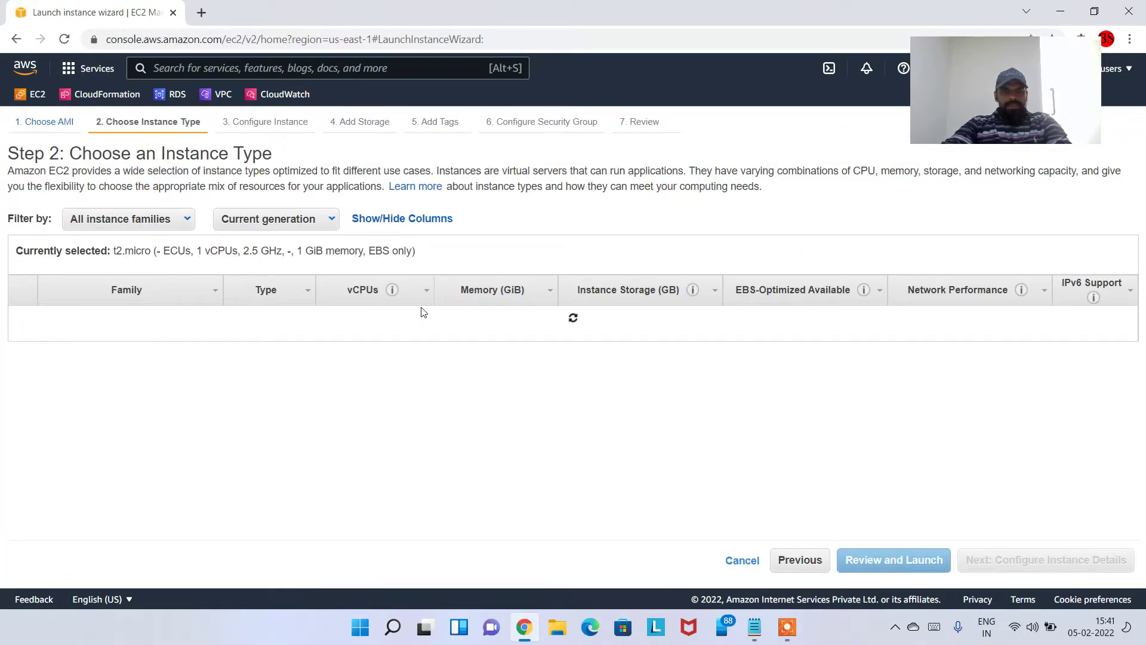
{"action": "scroll", "coordinate": [586, 366], "scroll_direction": "down", "scroll_amount": 3}
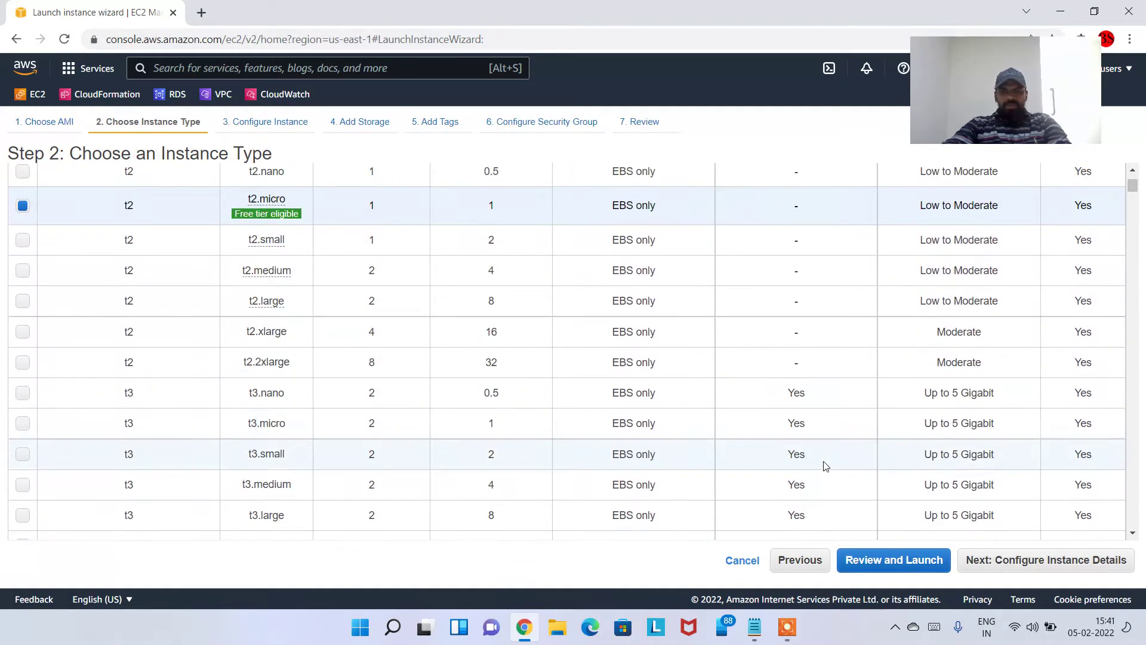
{"action": "left_click", "coordinate": [1064, 559]}
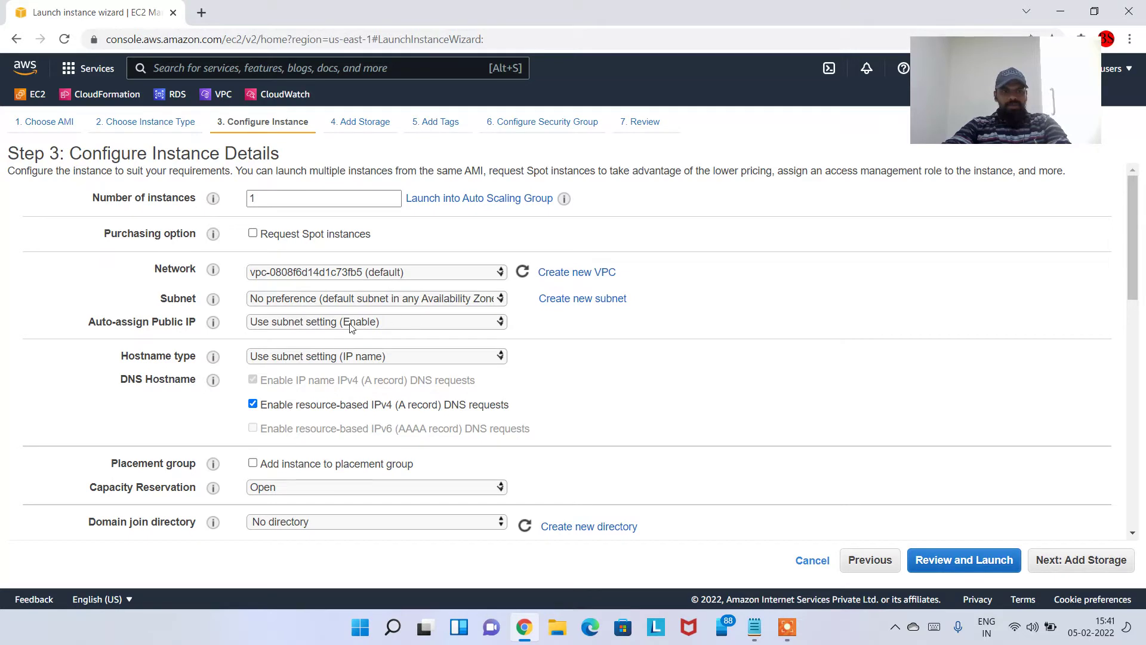
Keep the subnet's public IP setting, enable CloudWatch detailed monitoring, and proceed to Add Storage
{"action": "left_click", "coordinate": [367, 321]}
{"action": "left_click", "coordinate": [366, 339]}
{"action": "scroll", "coordinate": [440, 412], "scroll_direction": "down", "scroll_amount": 4}
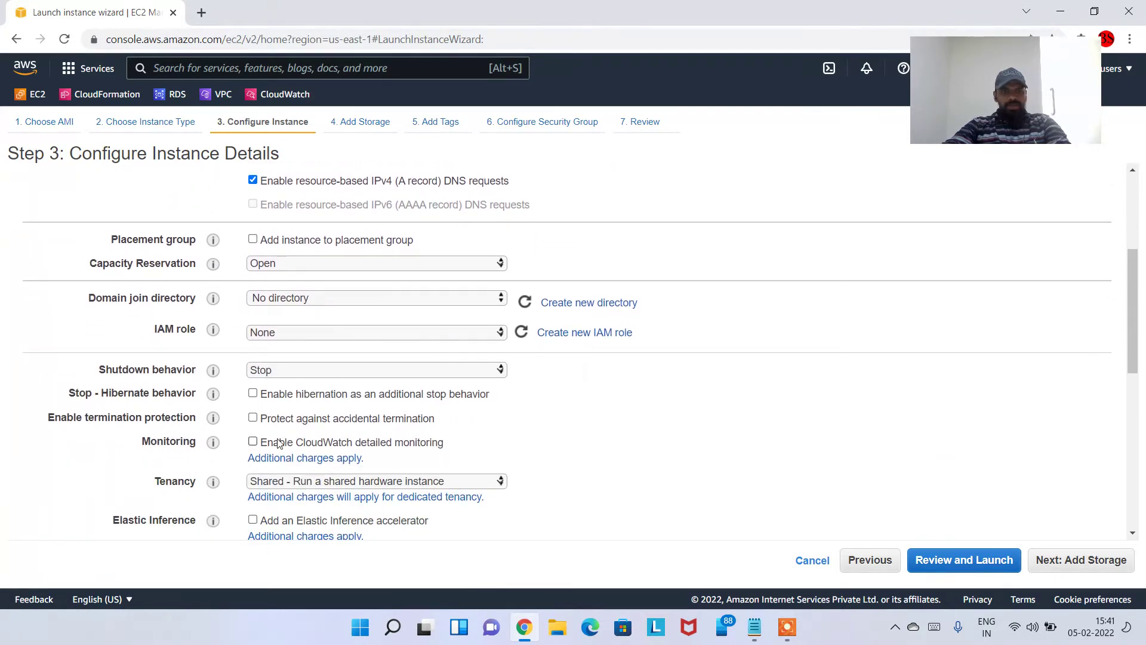
{"action": "scroll", "coordinate": [358, 432], "scroll_direction": "down", "scroll_amount": 1}
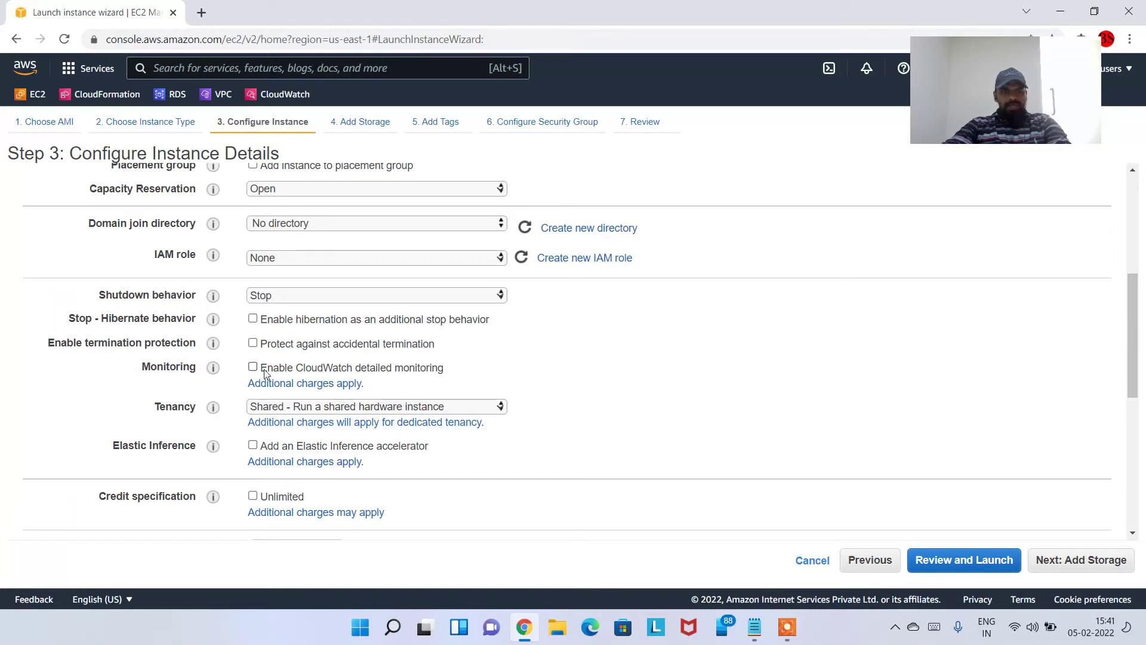
{"action": "left_click", "coordinate": [257, 369]}
{"action": "left_click_drag", "start_coordinate": [370, 372], "coordinate": [448, 378]}
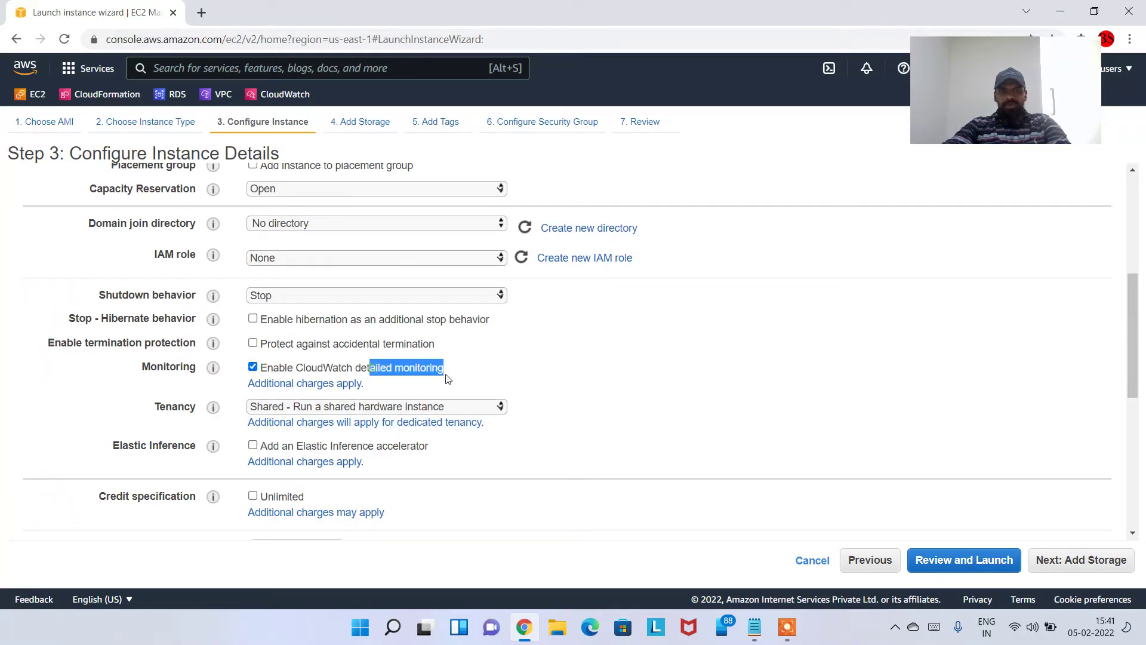
{"action": "scroll", "coordinate": [609, 378], "scroll_direction": "down", "scroll_amount": 5}
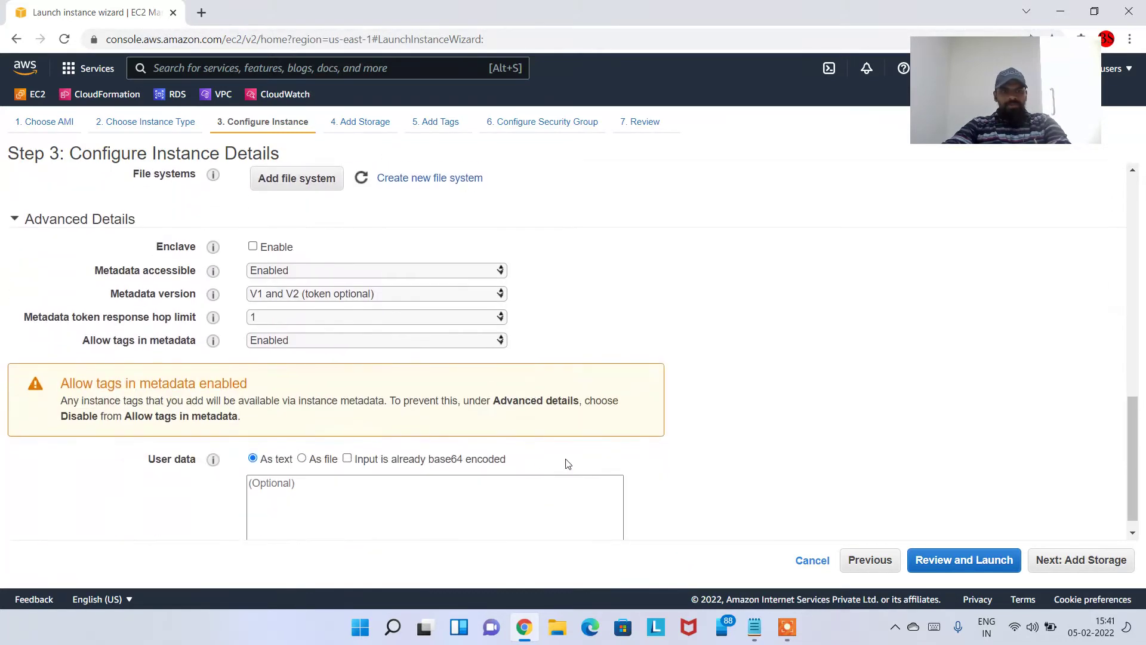
{"action": "left_click", "coordinate": [1072, 562]}
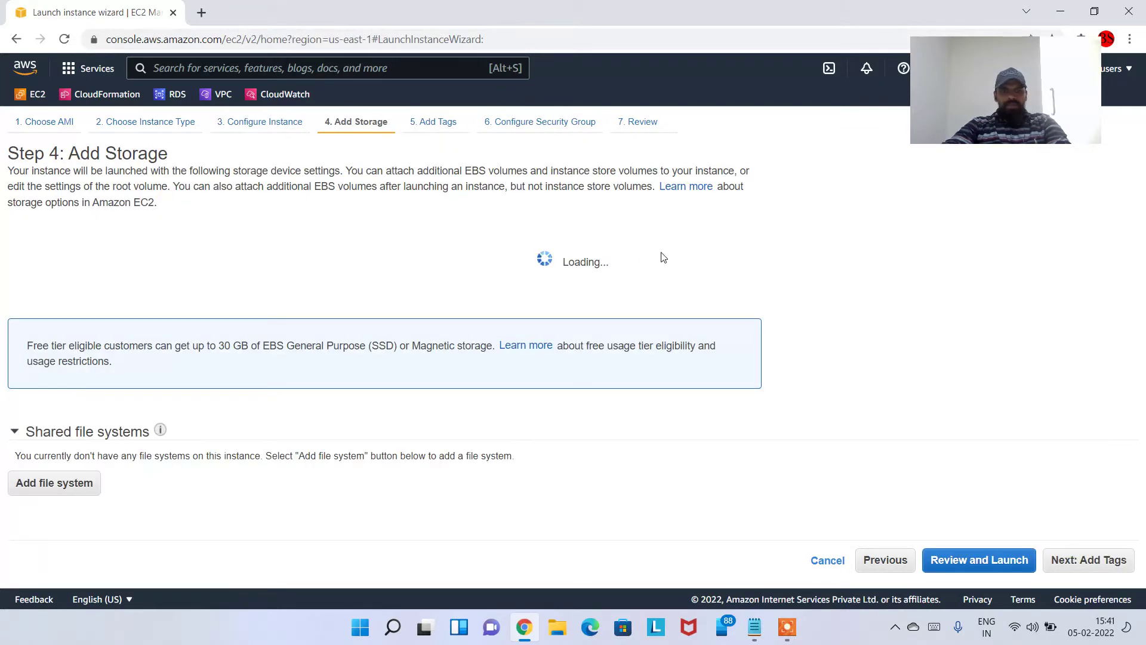
Add a Name tag with value 'CloudWatch Monitoring Instance'
{"action": "left_click", "coordinate": [1087, 559]}
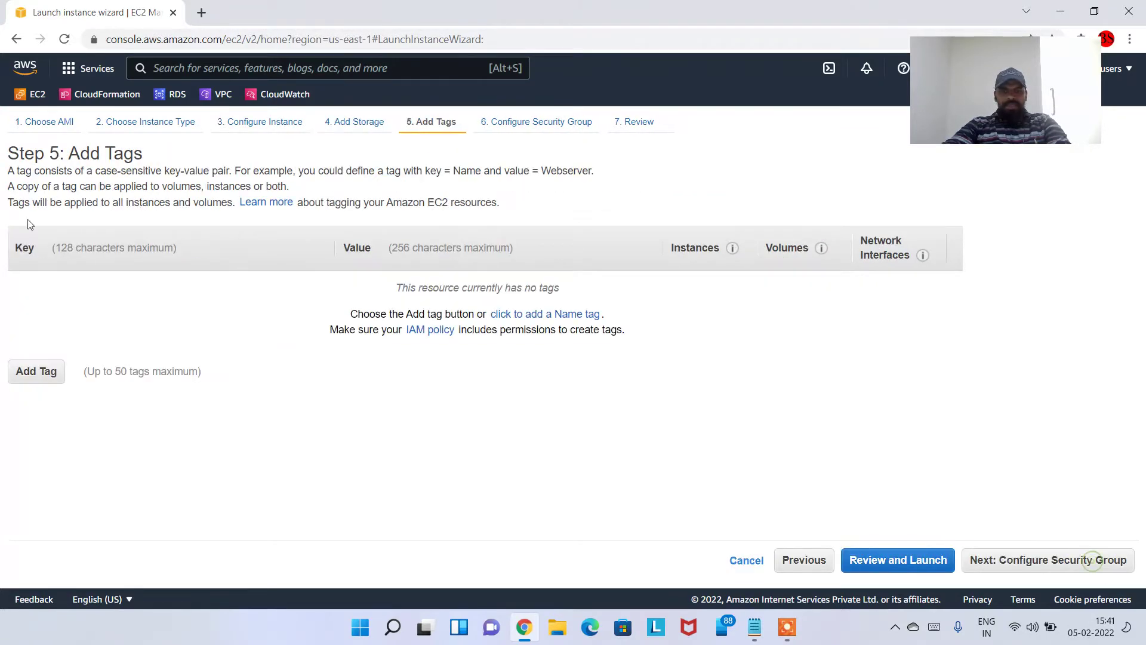
{"action": "left_click", "coordinate": [37, 373]}
{"action": "type", "text": "Name"}
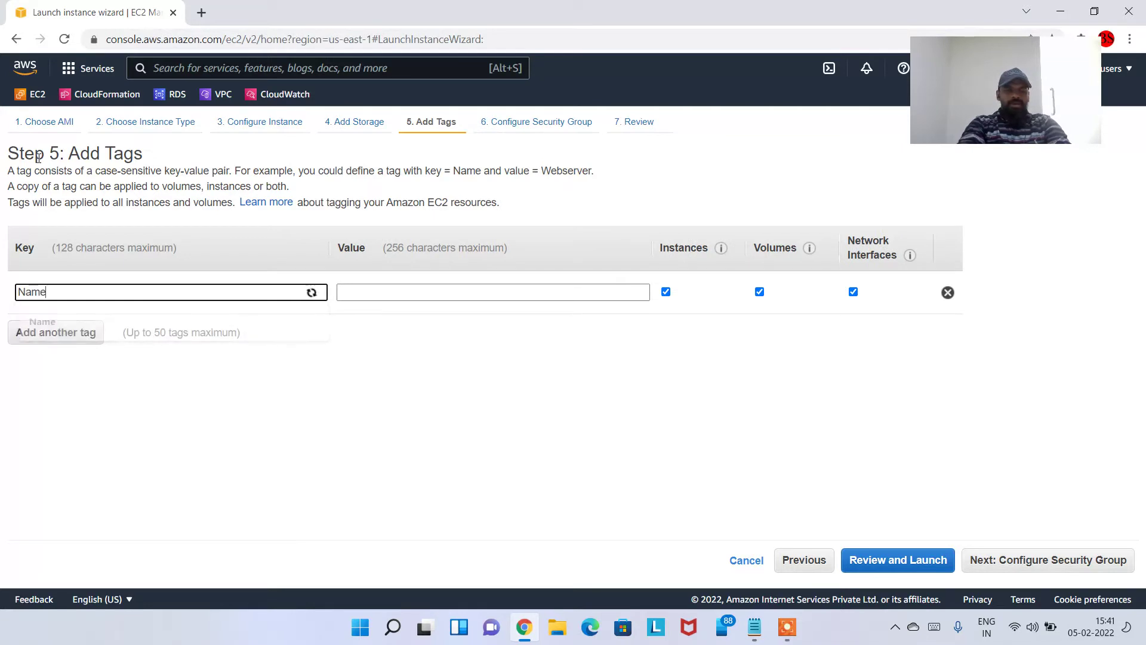
{"action": "key", "text": "Tab"}
{"action": "type", "text": "Cloud"}
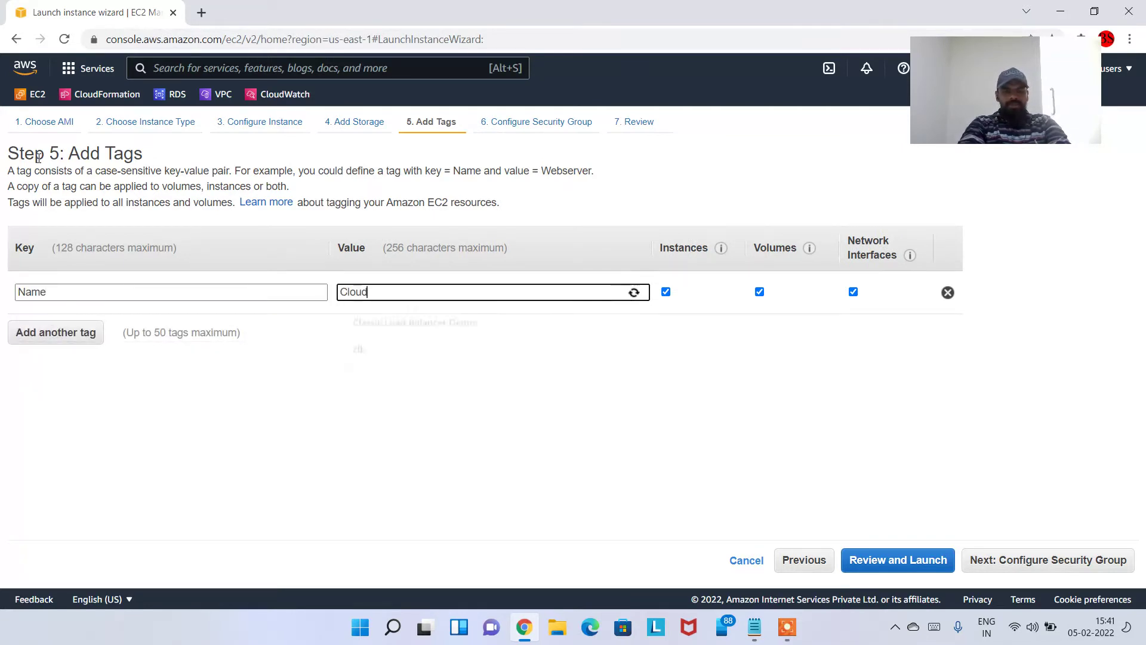
{"action": "type", "text": "Watch MOni"}
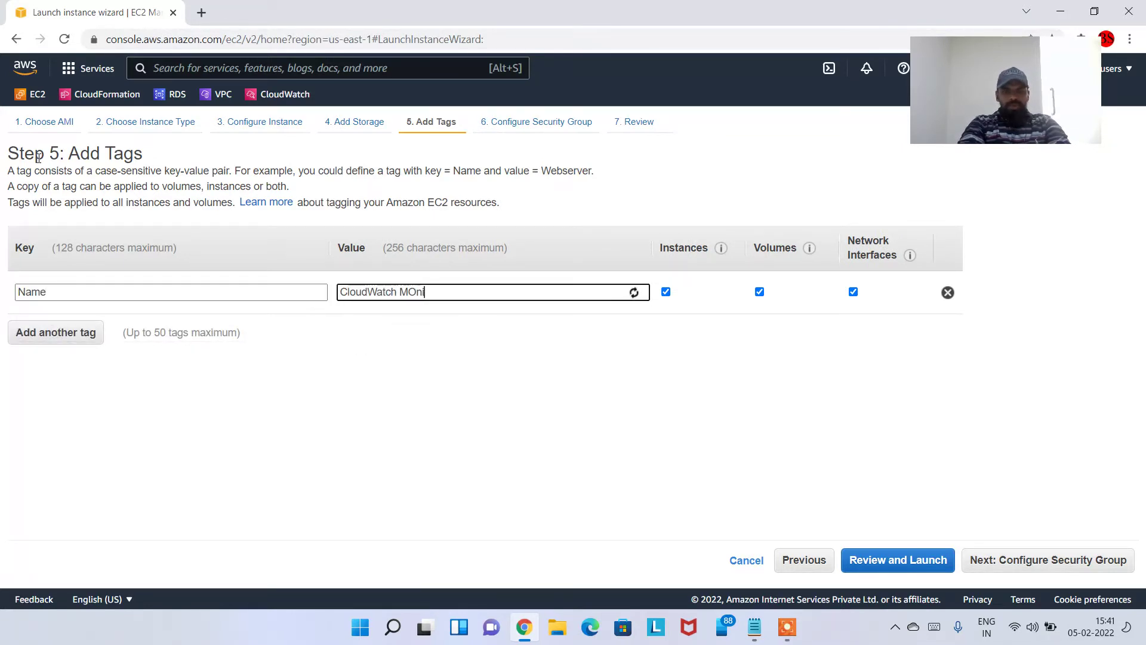
{"action": "key", "text": "BackSpace"}
{"action": "key", "text": "BackSpace"}
{"action": "type", "text": "onitor"}
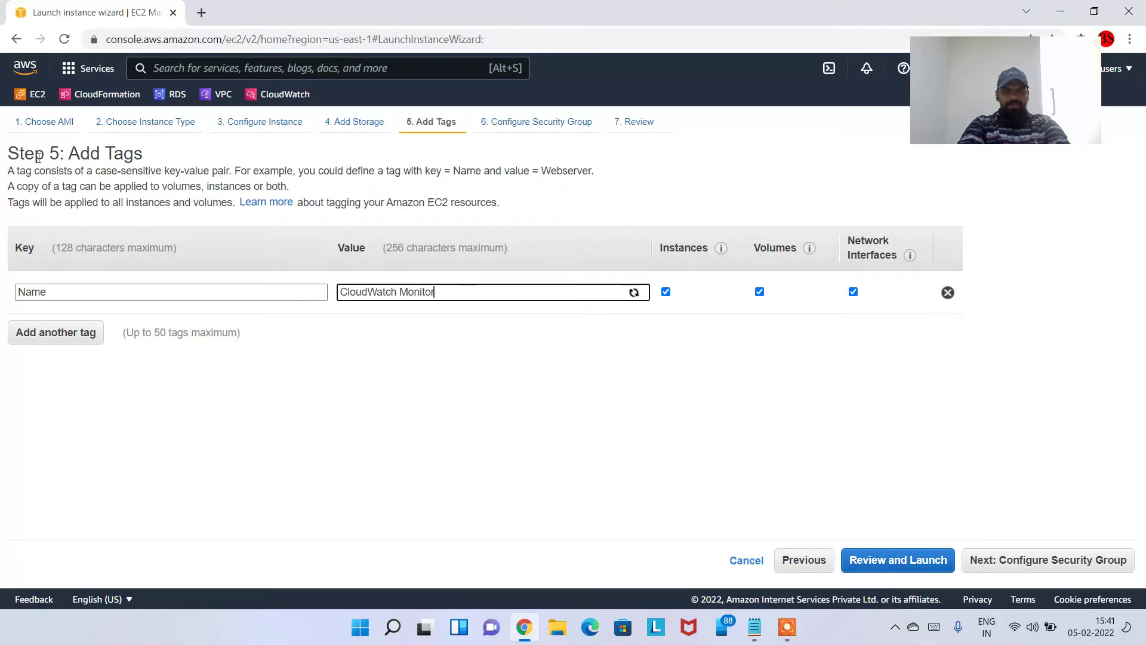
{"action": "type", "text": "ing Instance"}
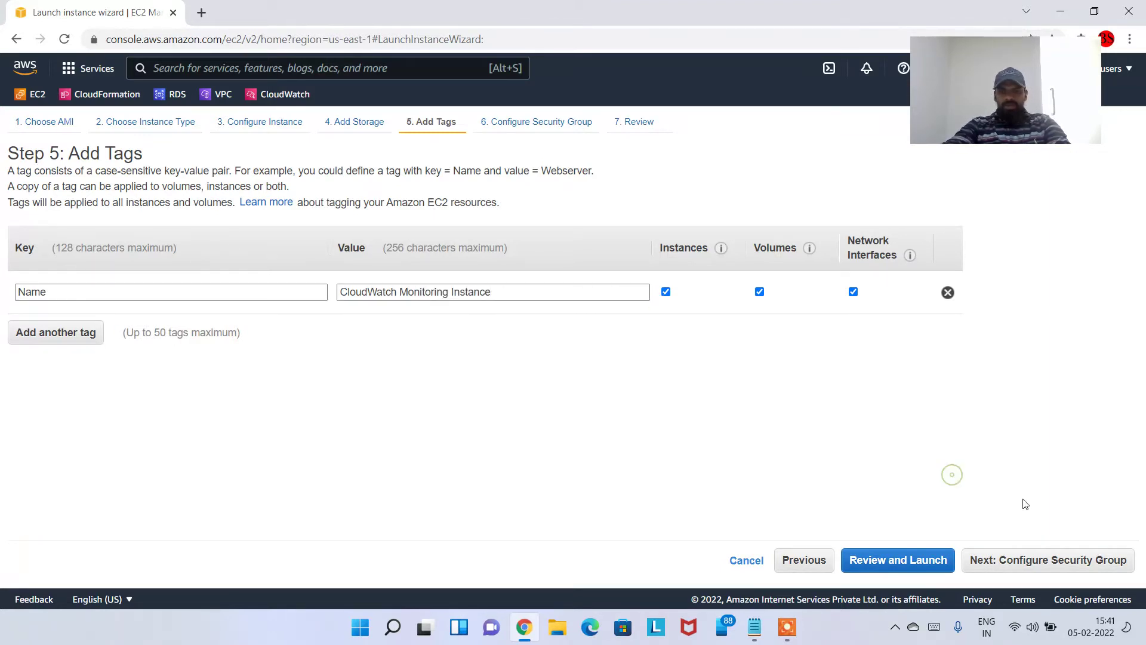
Assign the existing security group wordpress-ec2-sg to the instance
{"action": "left_click", "coordinate": [1041, 560]}
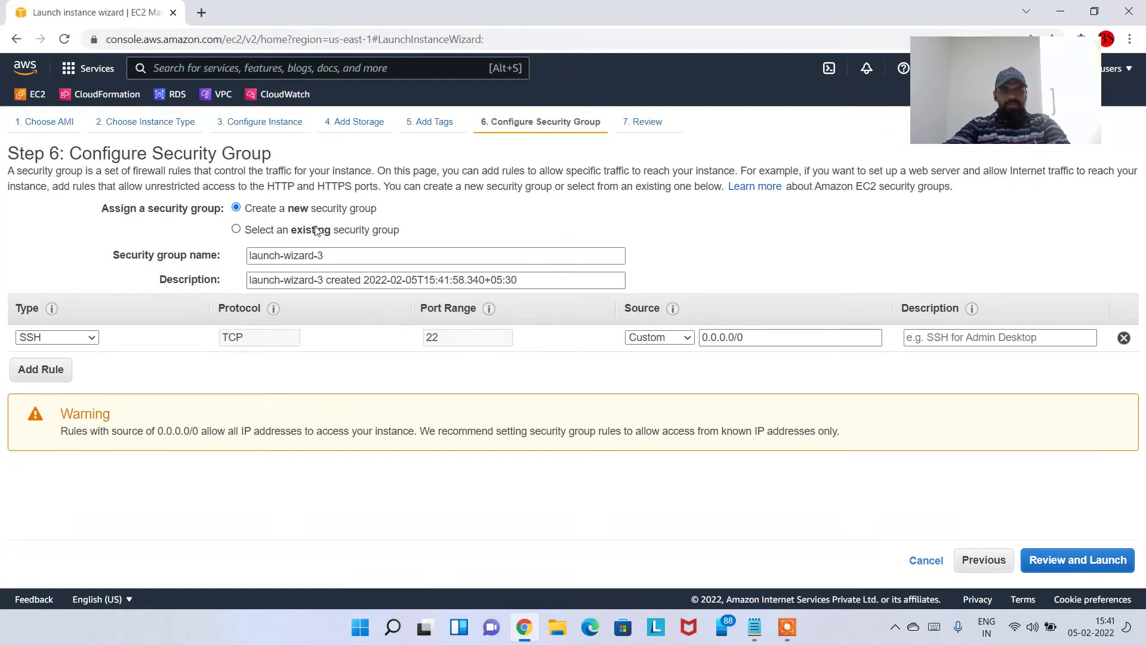
{"action": "left_click", "coordinate": [317, 232]}
{"action": "scroll", "coordinate": [391, 298], "scroll_direction": "down", "scroll_amount": 2}
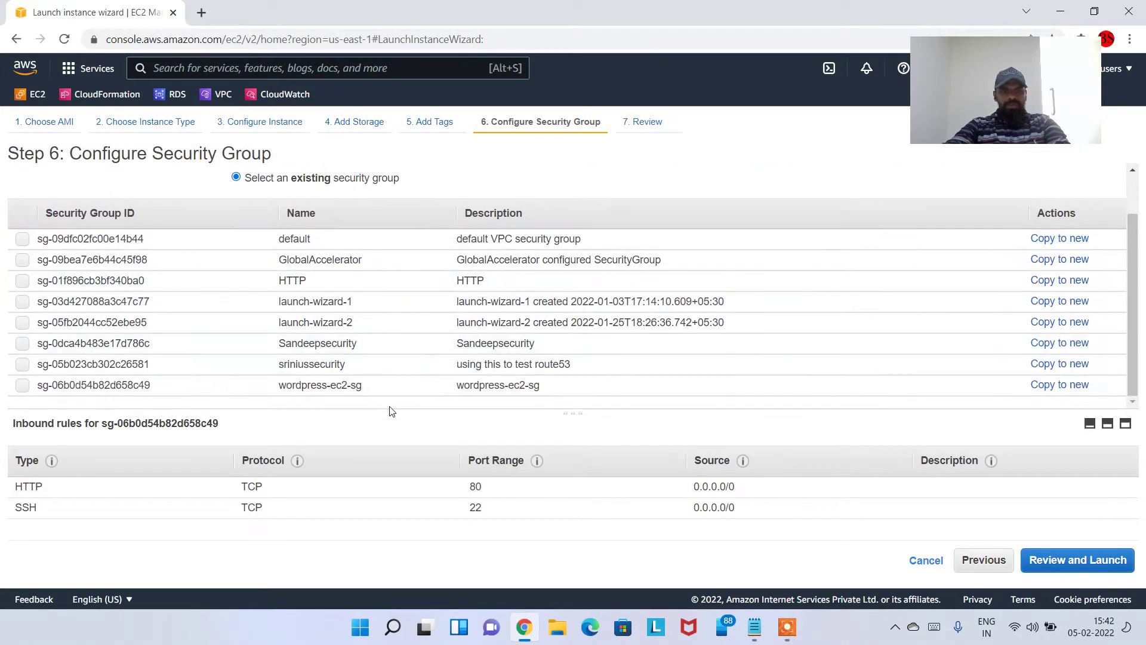
{"action": "left_click", "coordinate": [416, 387]}
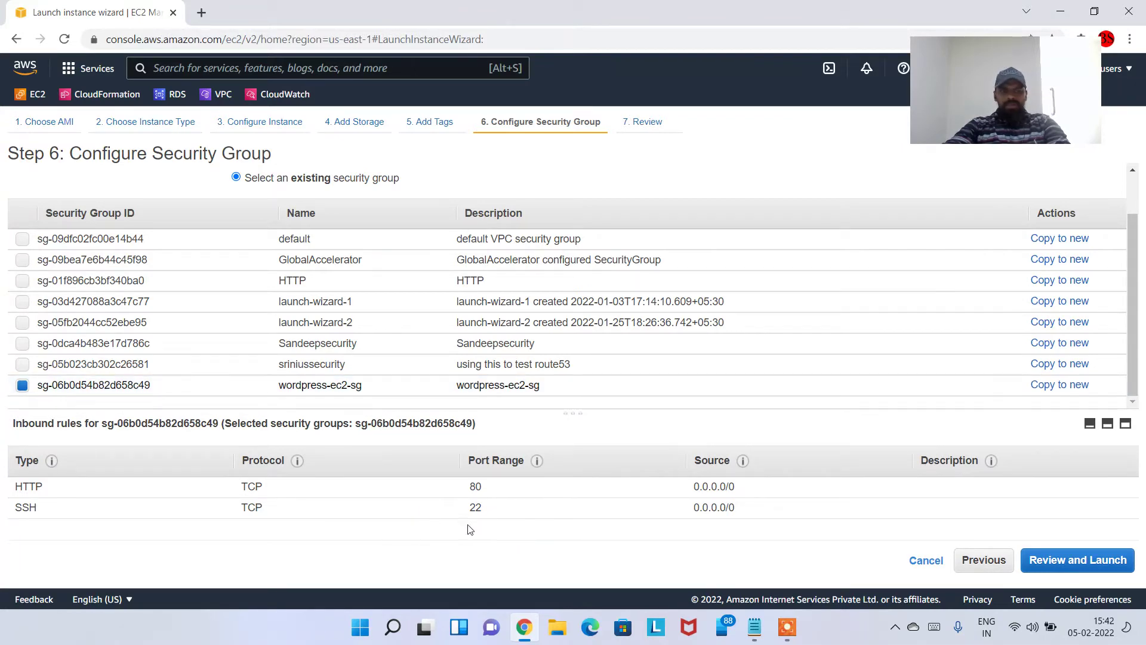
Review the instance launch settings and start the launch
{"action": "left_click", "coordinate": [1090, 571]}
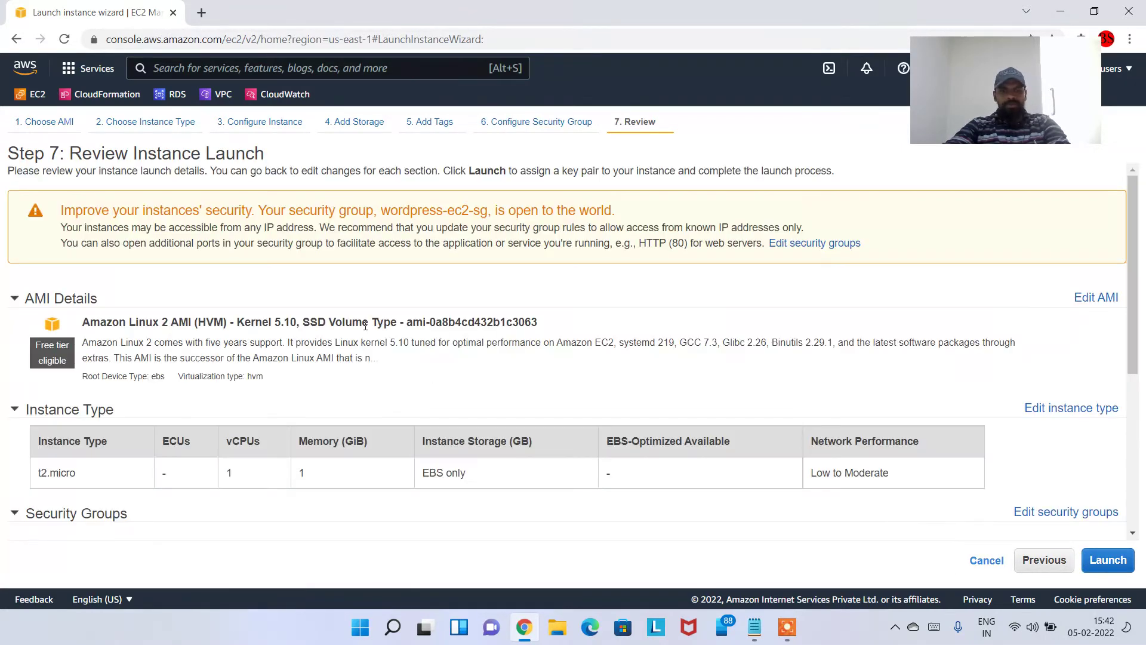
{"action": "scroll", "coordinate": [459, 336], "scroll_direction": "down", "scroll_amount": 5}
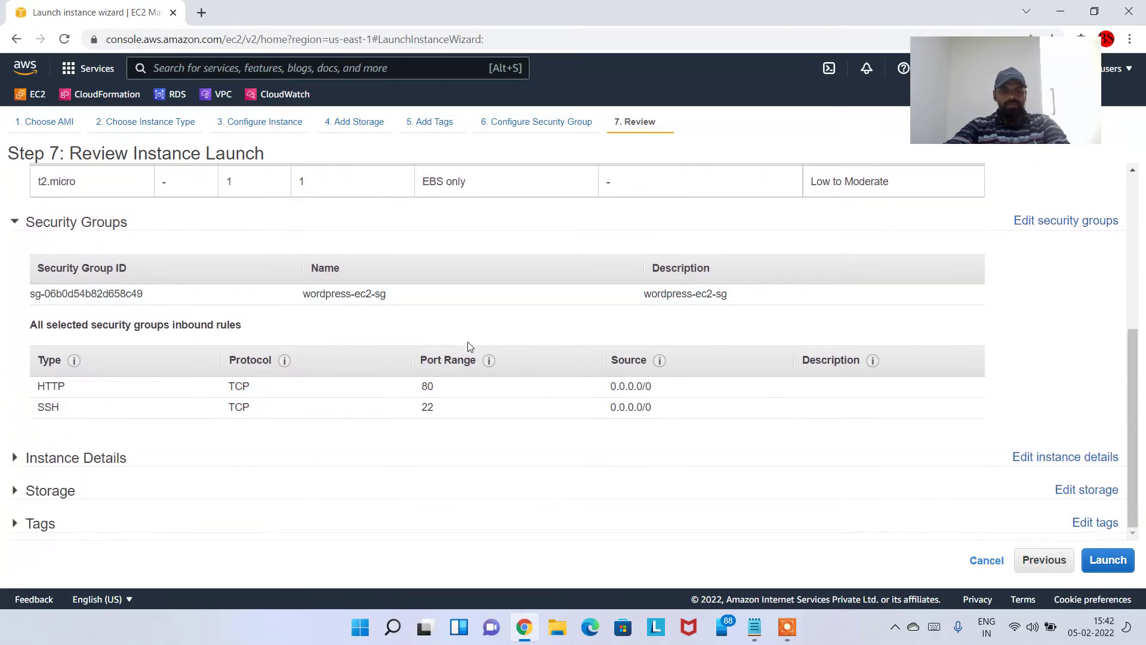
{"action": "scroll", "coordinate": [553, 367], "scroll_direction": "up", "scroll_amount": 5}
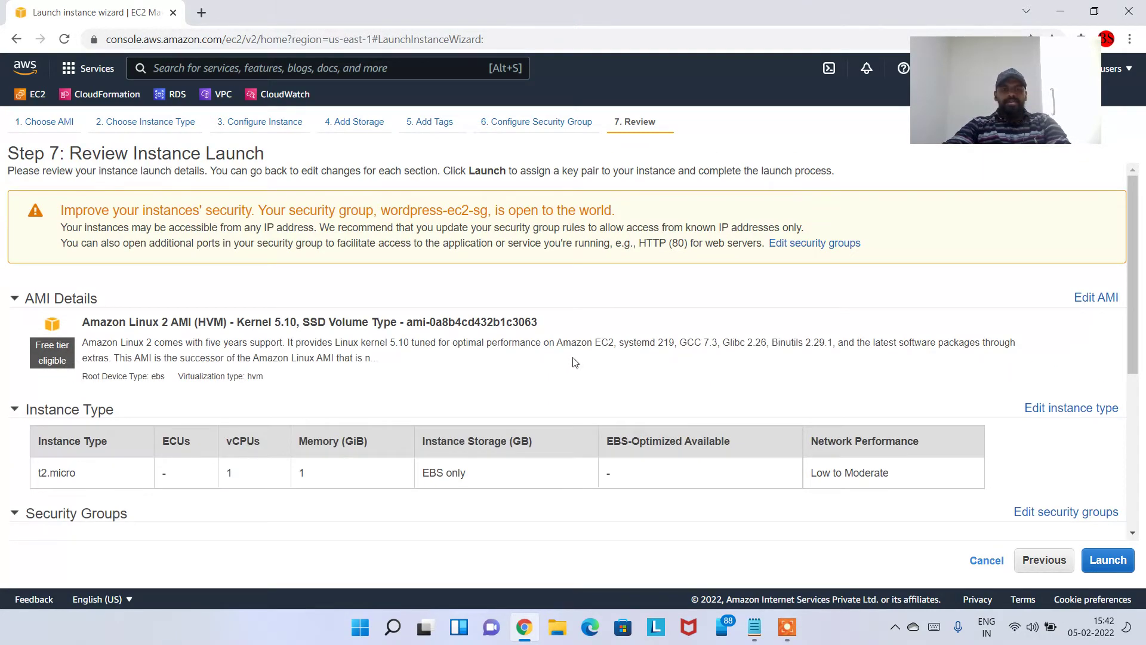
{"action": "scroll", "coordinate": [576, 358], "scroll_direction": "down", "scroll_amount": 5}
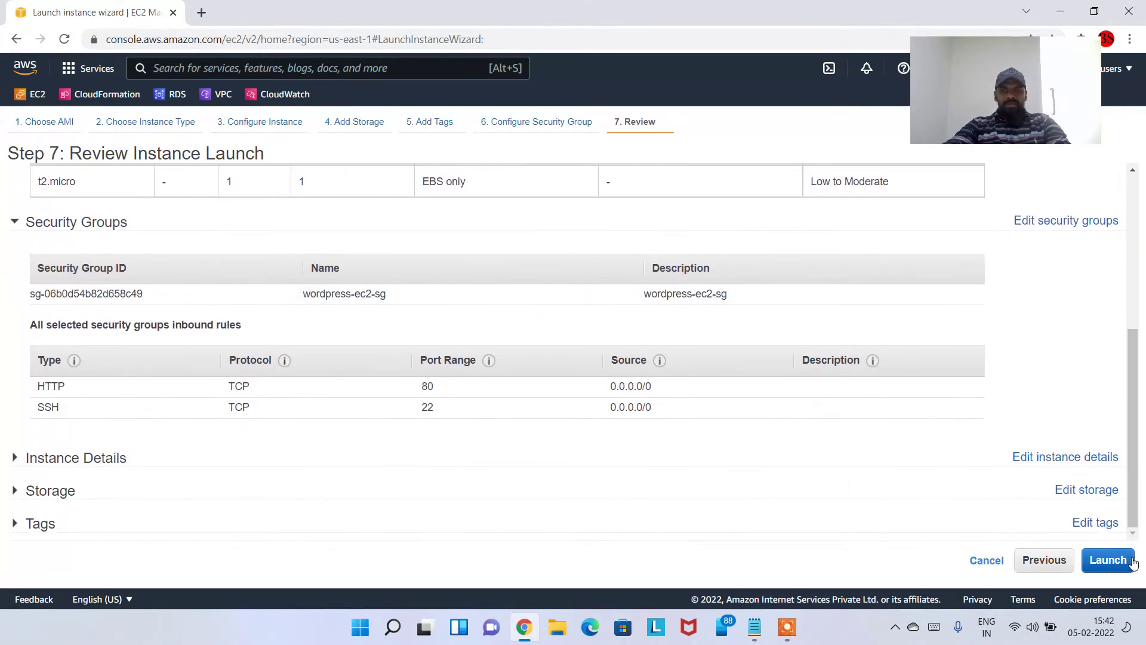
{"action": "left_click", "coordinate": [1121, 558]}
Proceed without a key pair, acknowledge the warning, and launch the instance
{"action": "left_click", "coordinate": [445, 338]}
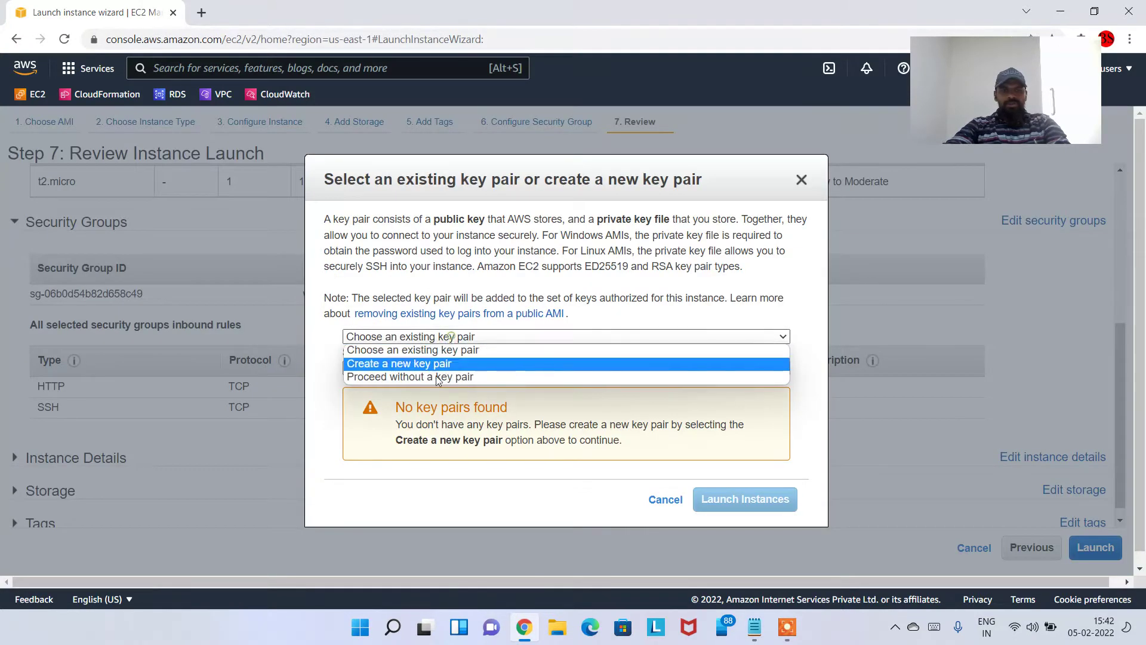
{"action": "left_click", "coordinate": [485, 374]}
{"action": "left_click", "coordinate": [426, 353]}
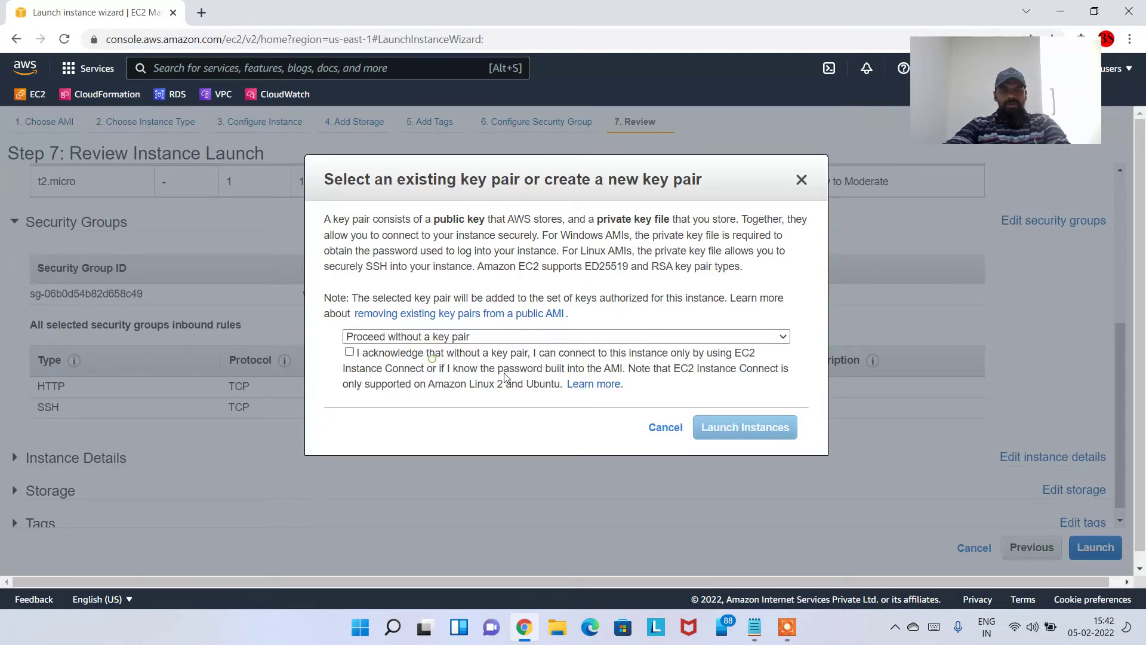
{"action": "left_click", "coordinate": [349, 352]}
{"action": "left_click", "coordinate": [740, 427]}
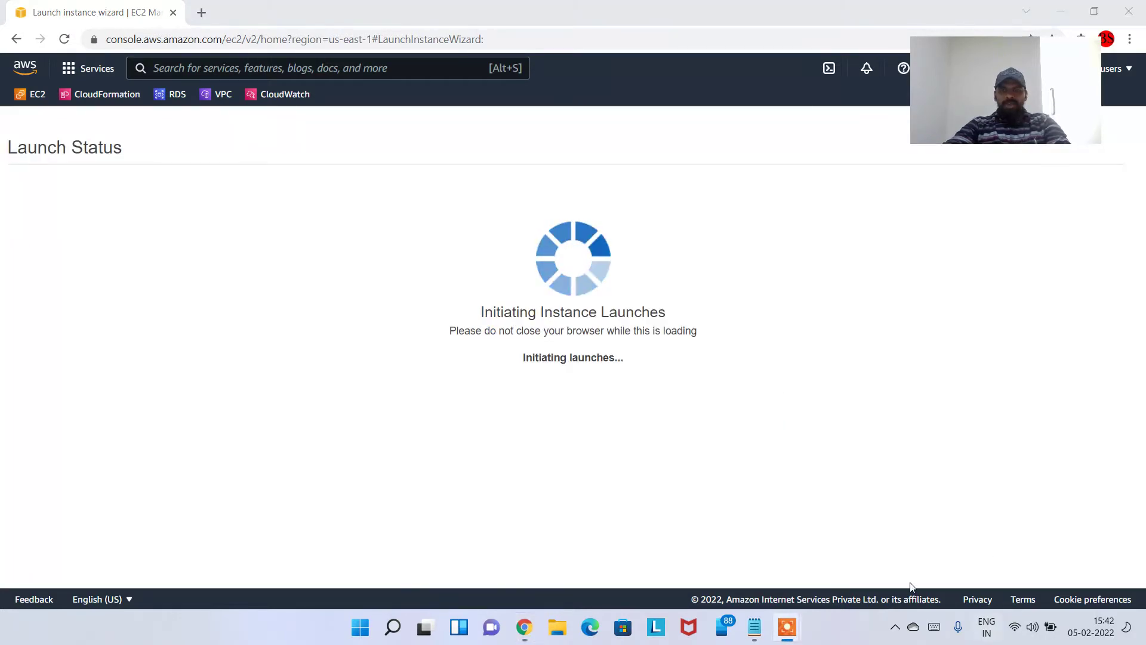
{"action": "left_click", "coordinate": [788, 627]}
{"action": "mouse_move", "coordinate": [803, 627]}
{"action": "left_click", "coordinate": [812, 576]}
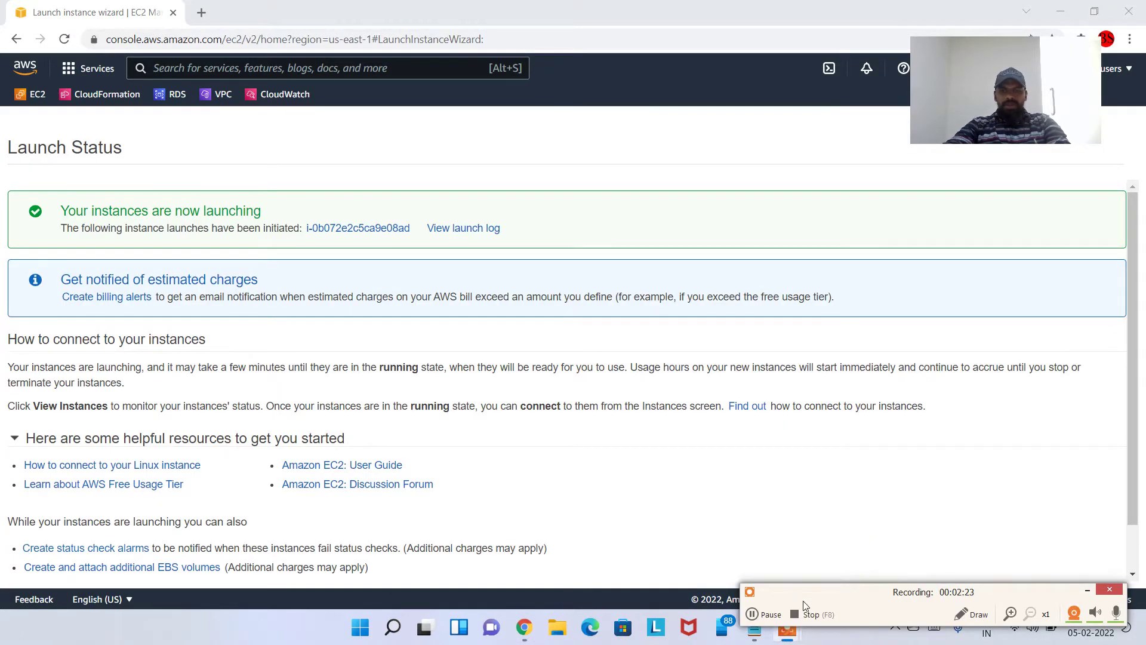
{"action": "left_click", "coordinate": [766, 615]}
Open the new instance's details in the Instances list, showing Running with status checks initializing
{"action": "left_click", "coordinate": [766, 614]}
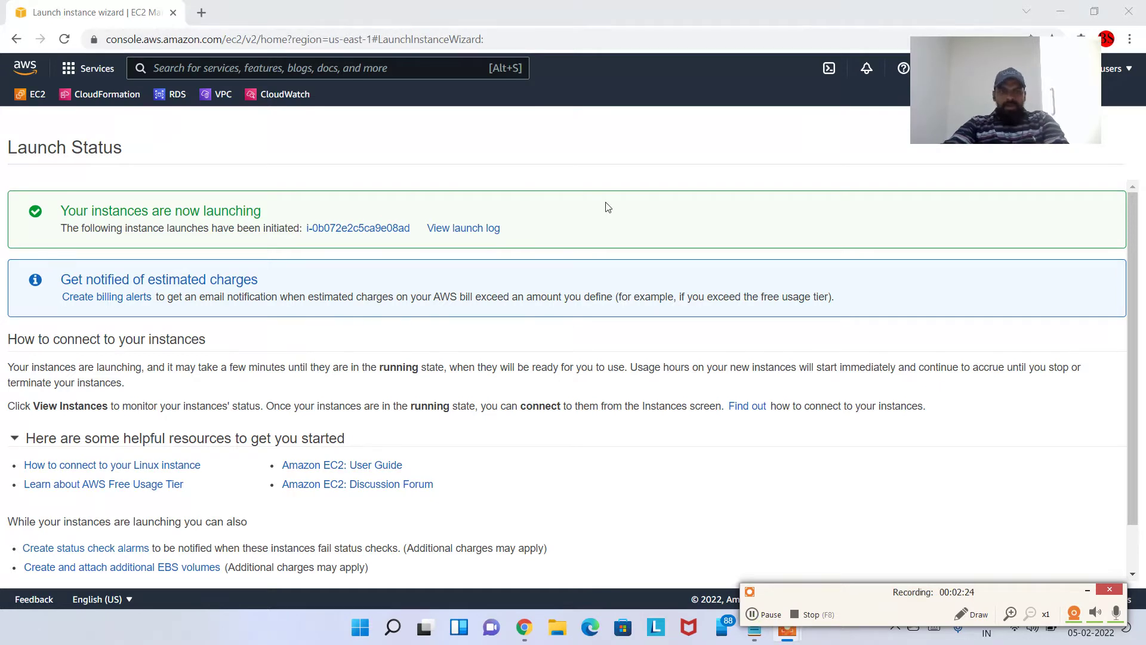
{"action": "left_click", "coordinate": [604, 206]}
{"action": "left_click", "coordinate": [389, 233]}
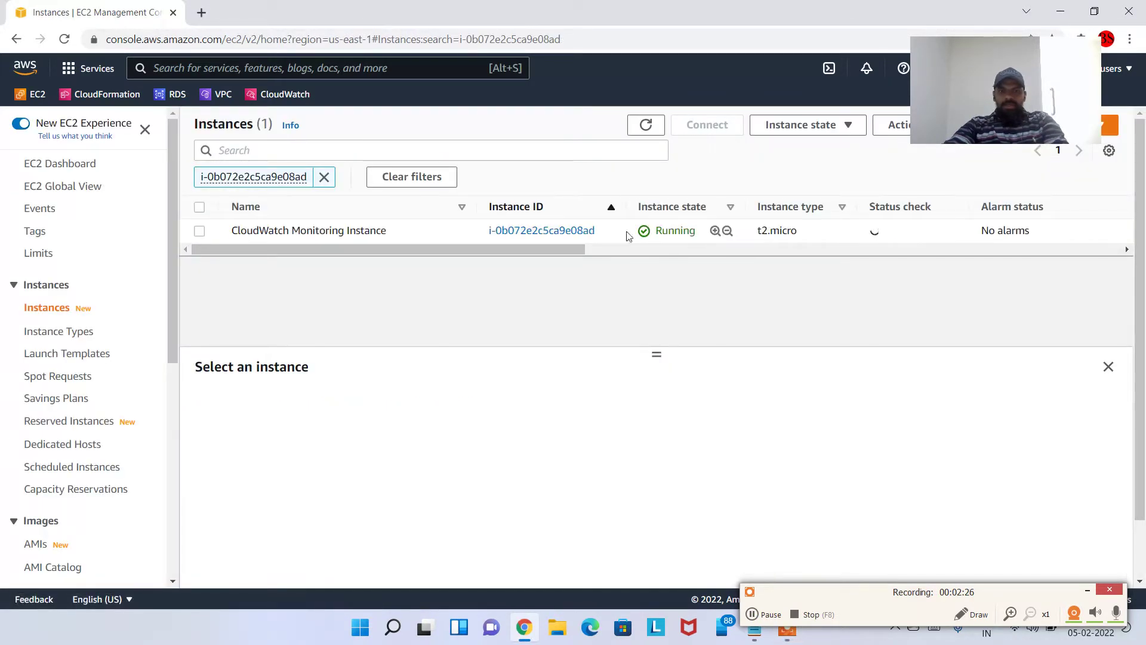
{"action": "double_click", "coordinate": [664, 230]}
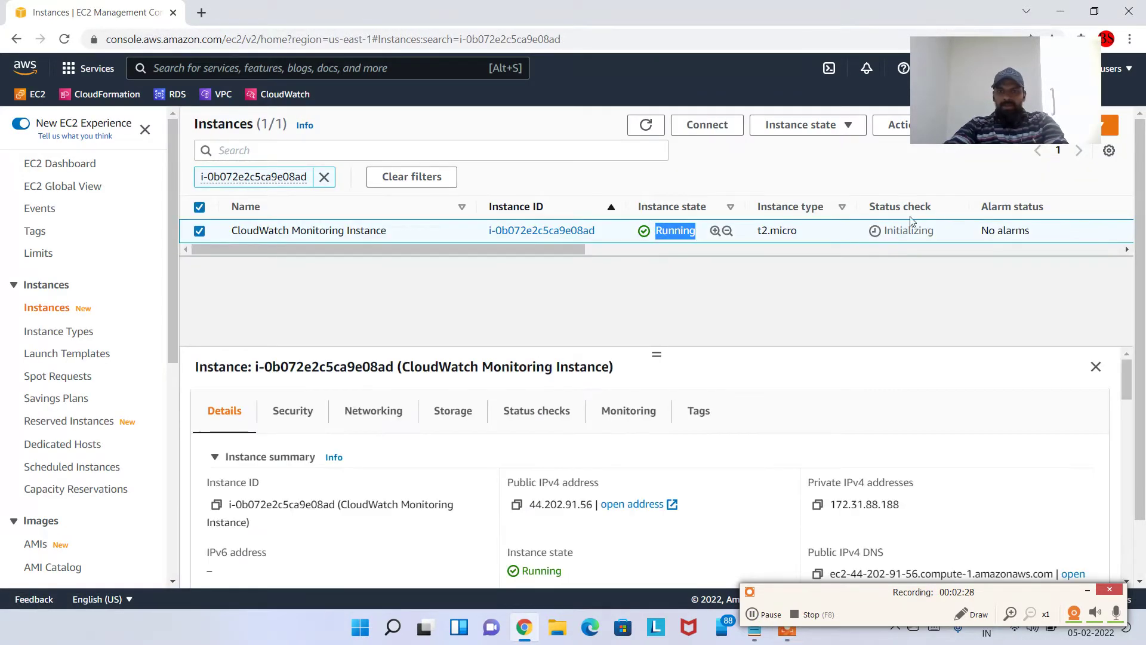
{"action": "left_click_drag", "start_coordinate": [886, 231], "coordinate": [938, 238]}
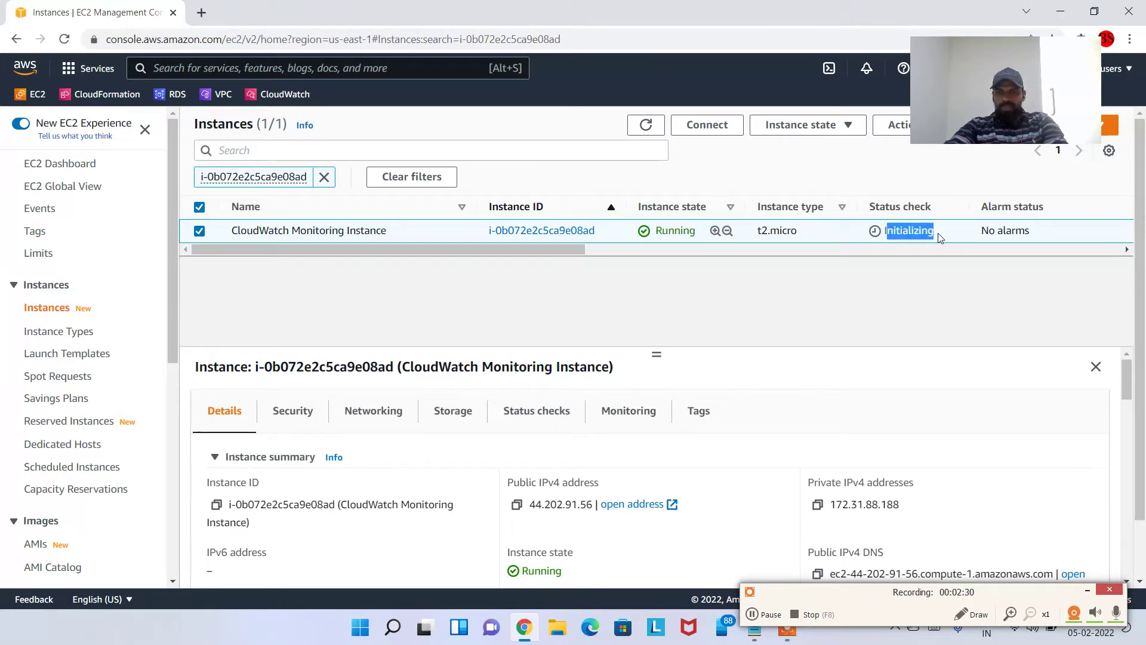
{"action": "left_click_drag", "start_coordinate": [1006, 89], "coordinate": [1038, 57]}
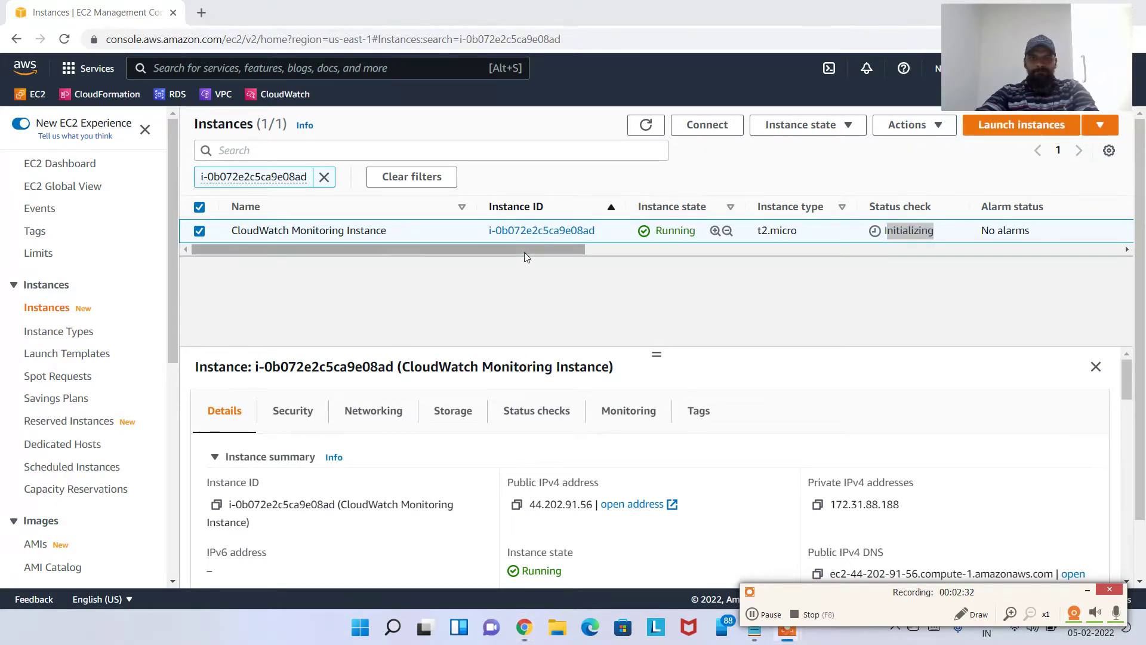
{"action": "left_click_drag", "start_coordinate": [524, 252], "coordinate": [553, 264]}
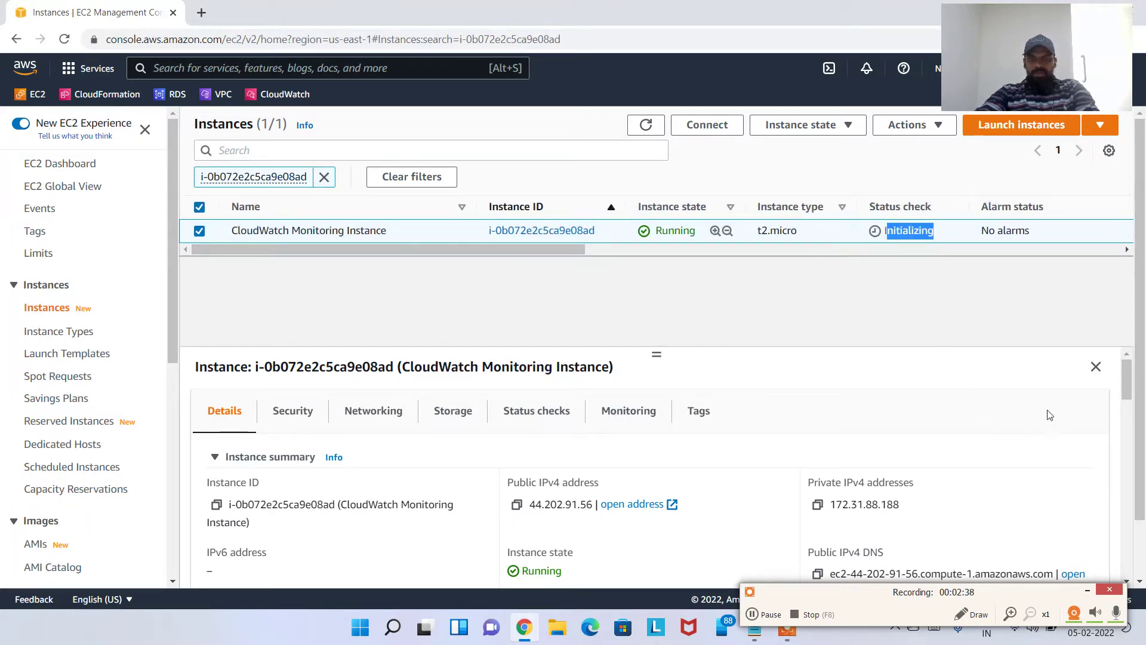
View the instance's CPU utilization, status check and CPU credit charts, which have no data yet
{"action": "left_click", "coordinate": [632, 413]}
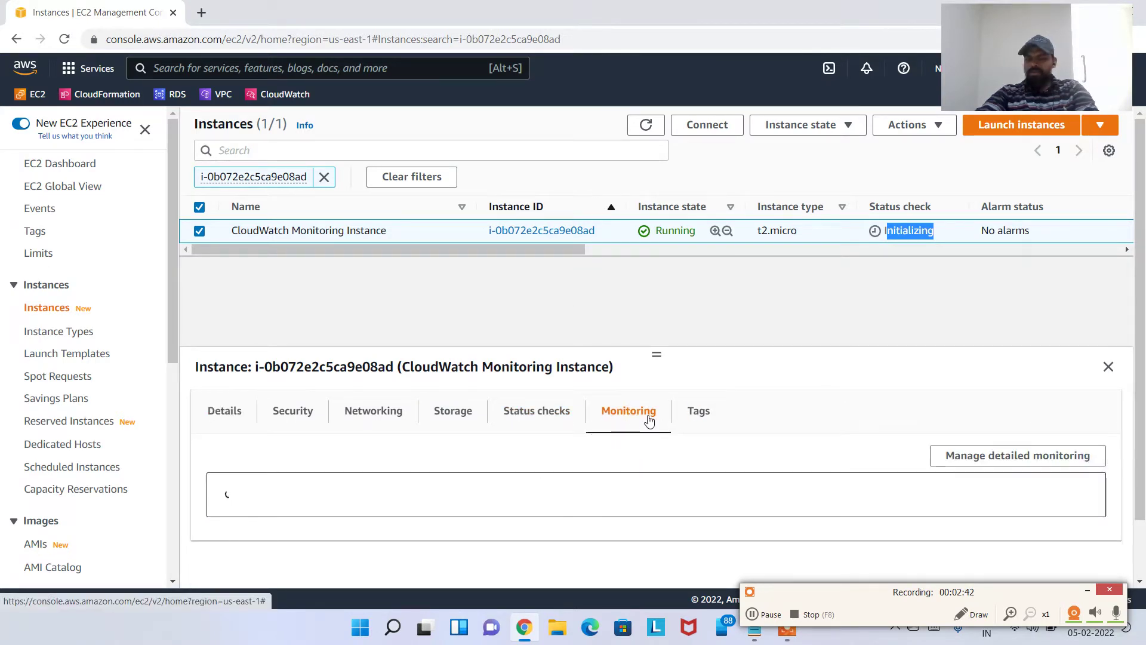
{"action": "scroll", "coordinate": [654, 438], "scroll_direction": "down", "scroll_amount": 2}
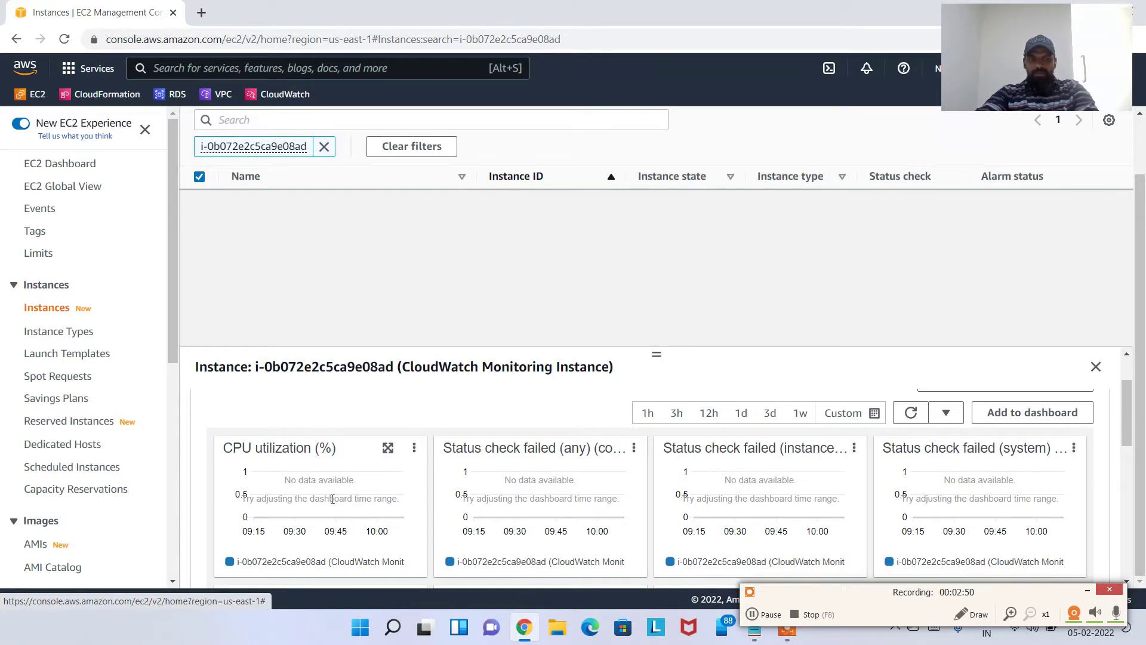
{"action": "double_click", "coordinate": [902, 237]}
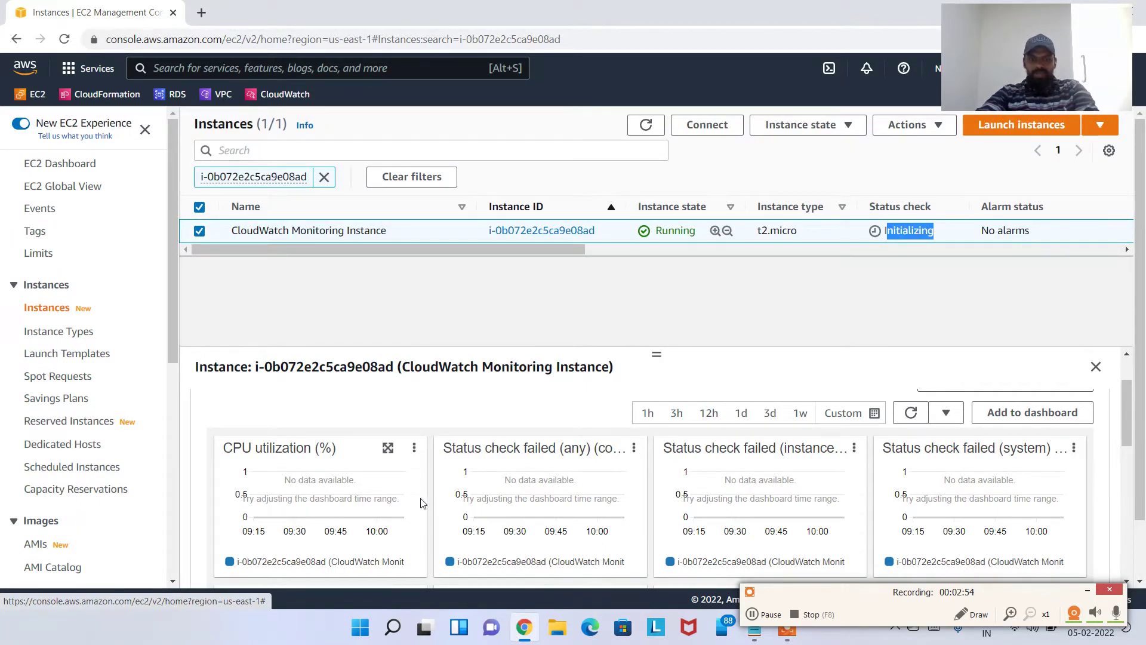
{"action": "scroll", "coordinate": [597, 525], "scroll_direction": "down", "scroll_amount": 3}
{"action": "scroll", "coordinate": [613, 539], "scroll_direction": "down", "scroll_amount": 3}
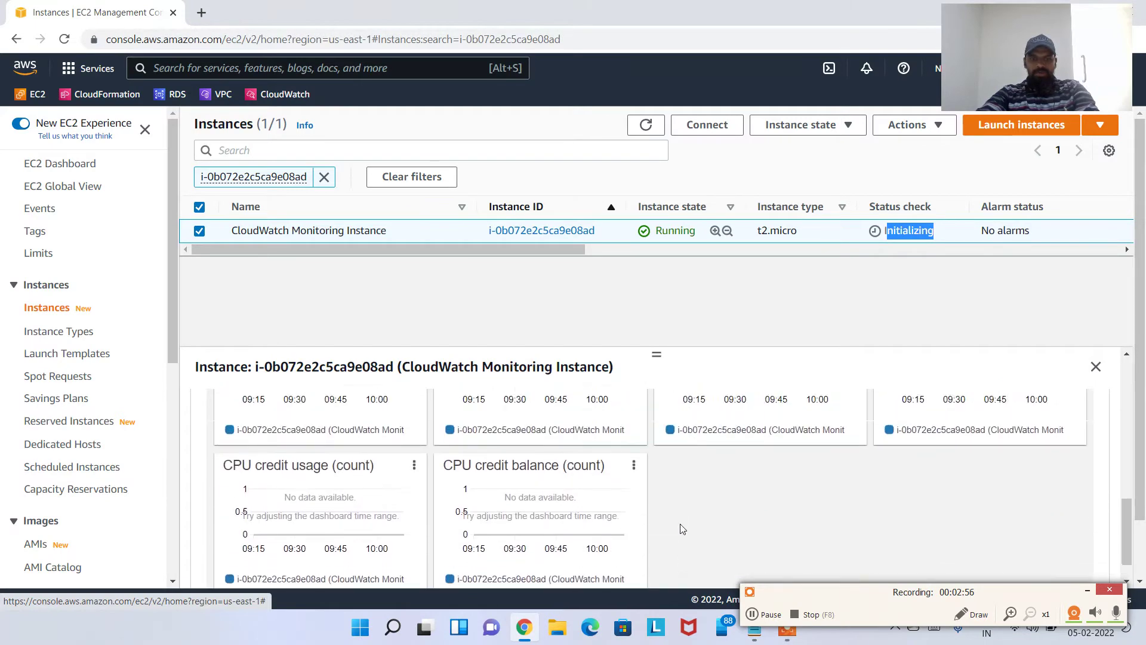
{"action": "scroll", "coordinate": [681, 530], "scroll_direction": "up", "scroll_amount": 5}
{"action": "scroll", "coordinate": [360, 504], "scroll_direction": "down", "scroll_amount": 3}
{"action": "scroll", "coordinate": [364, 498], "scroll_direction": "up", "scroll_amount": 1}
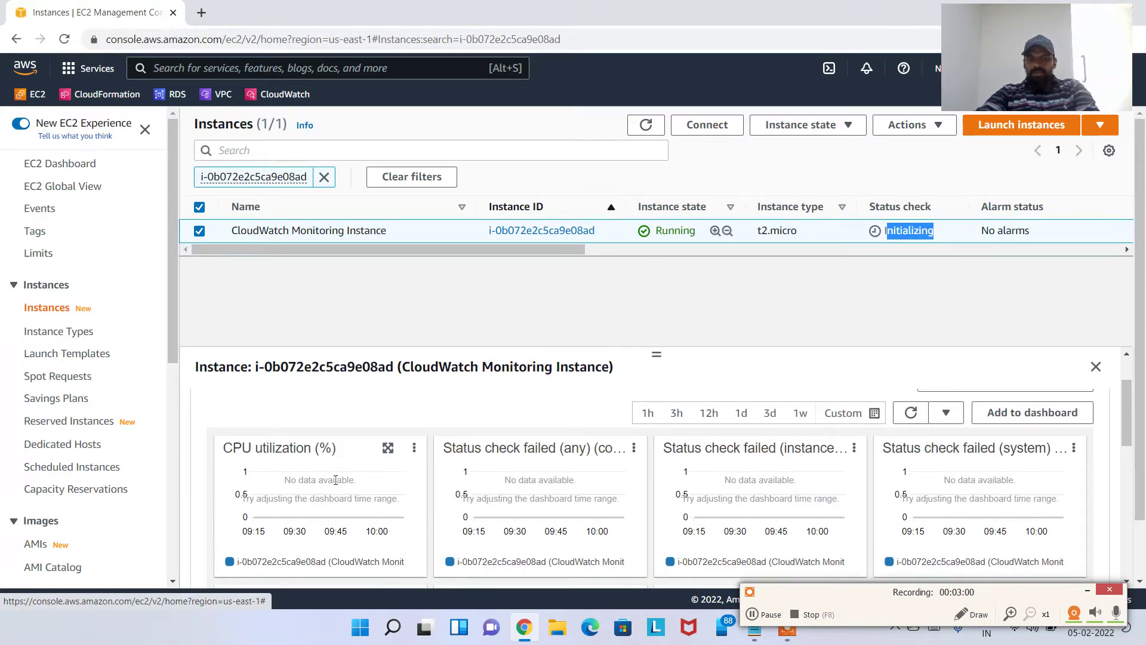
{"action": "left_click_drag", "start_coordinate": [504, 250], "coordinate": [526, 249]}
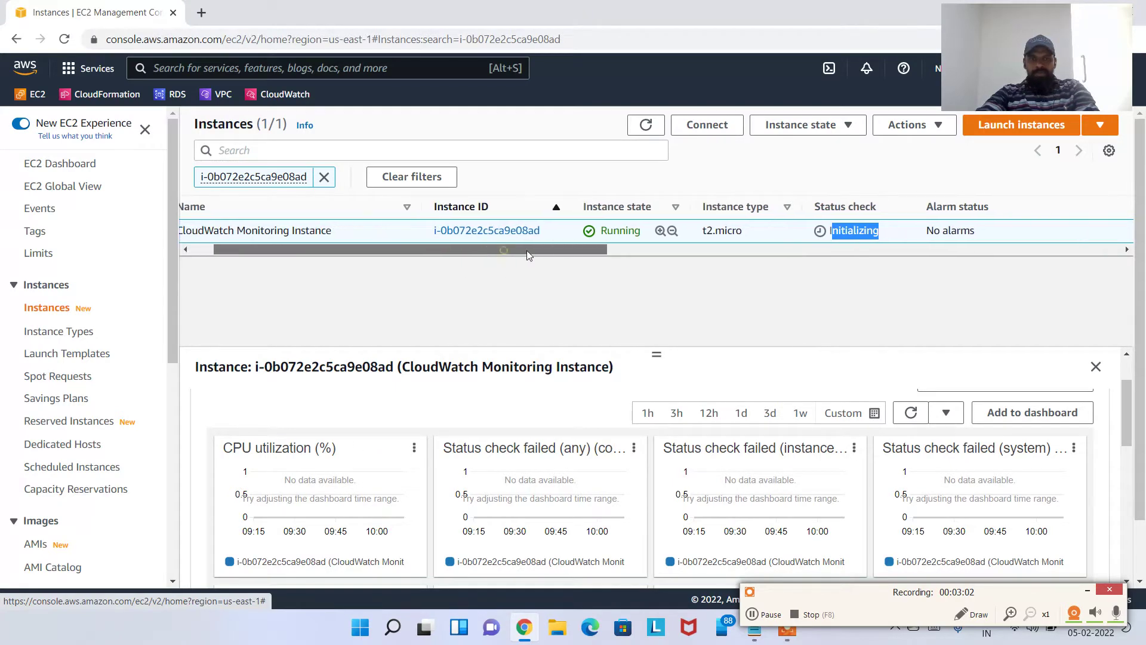
Connect via EC2 Instance Connect and run top, confirming CPU idles at 0.0 us
{"action": "left_click", "coordinate": [705, 125]}
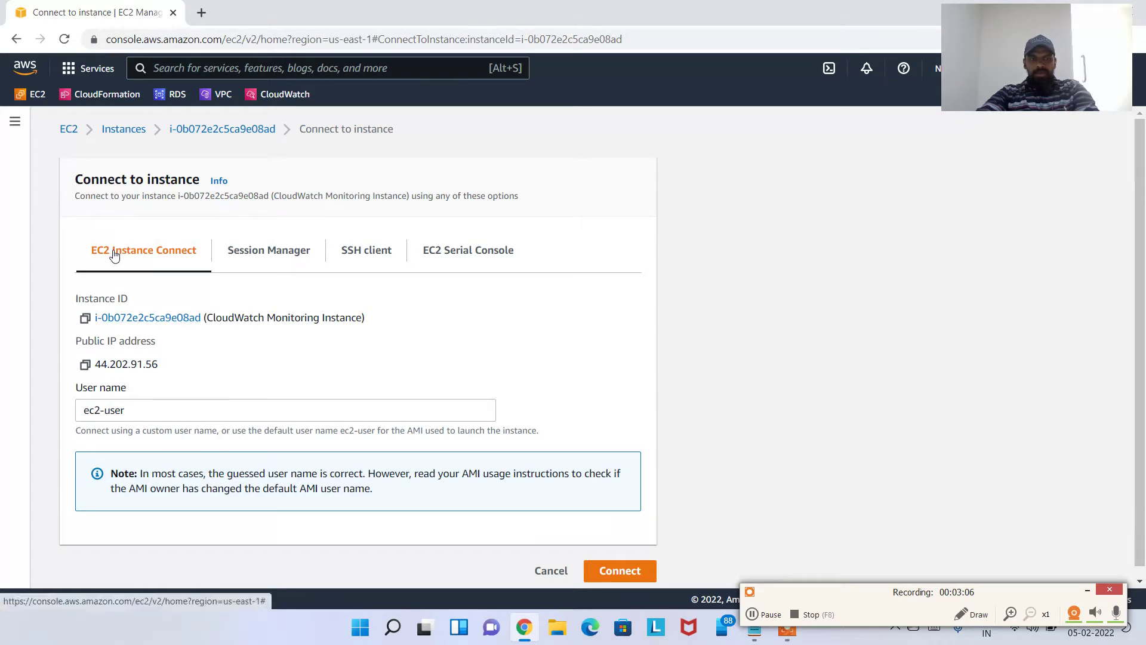
{"action": "left_click", "coordinate": [624, 570]}
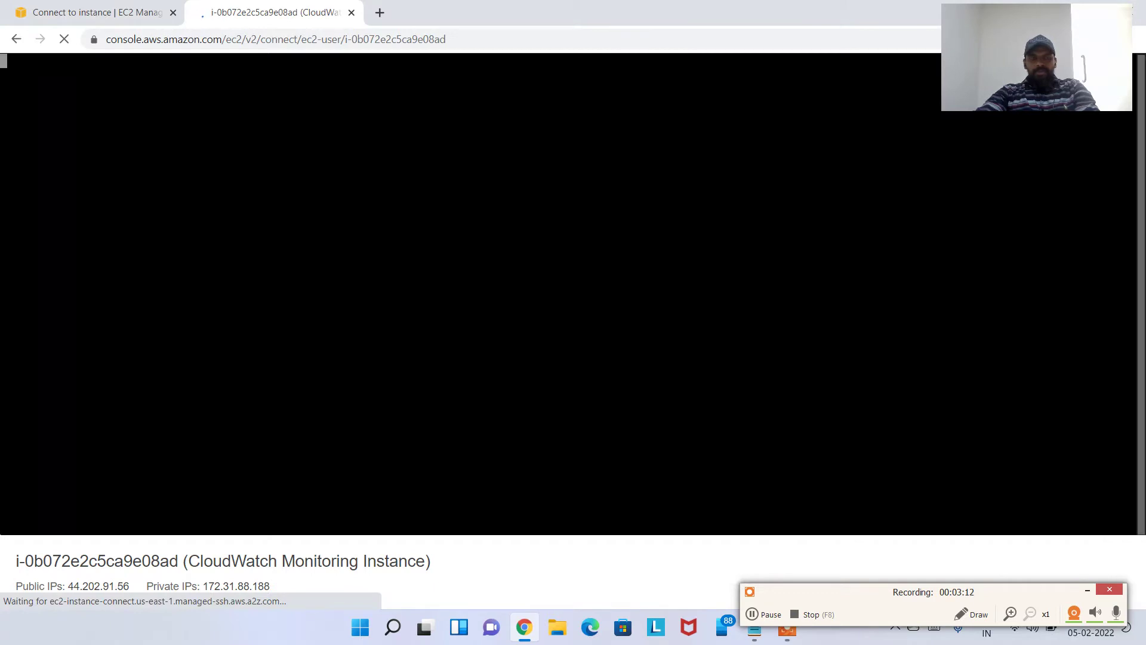
{"action": "left_click", "coordinate": [466, 232]}
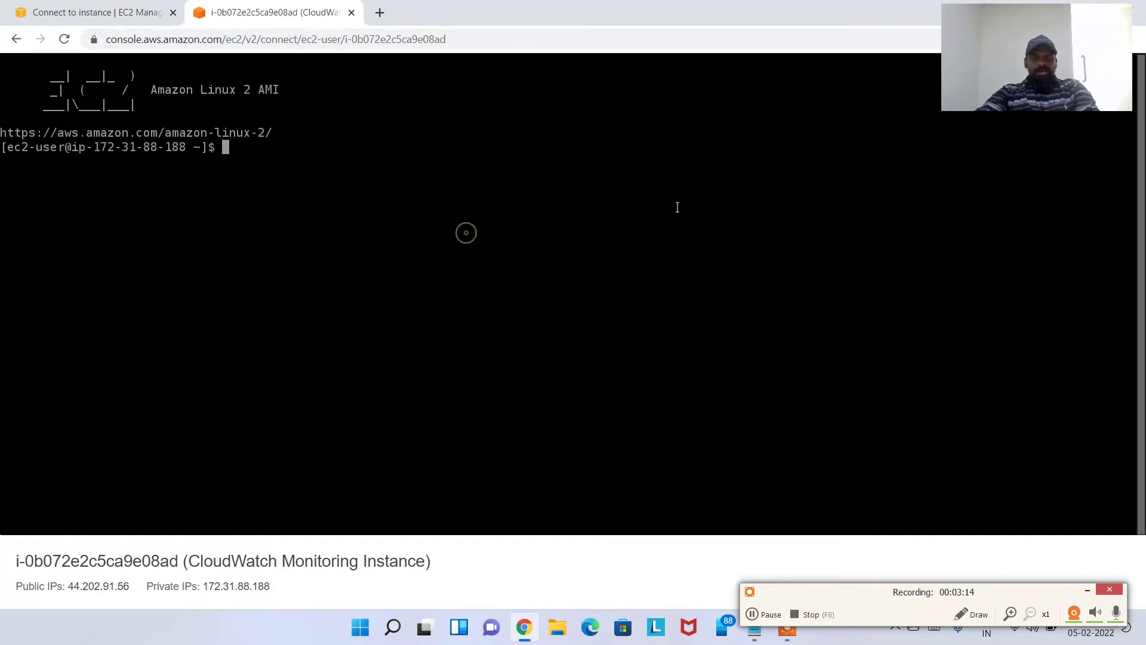
{"action": "type", "text": "sudo yum update -y"}
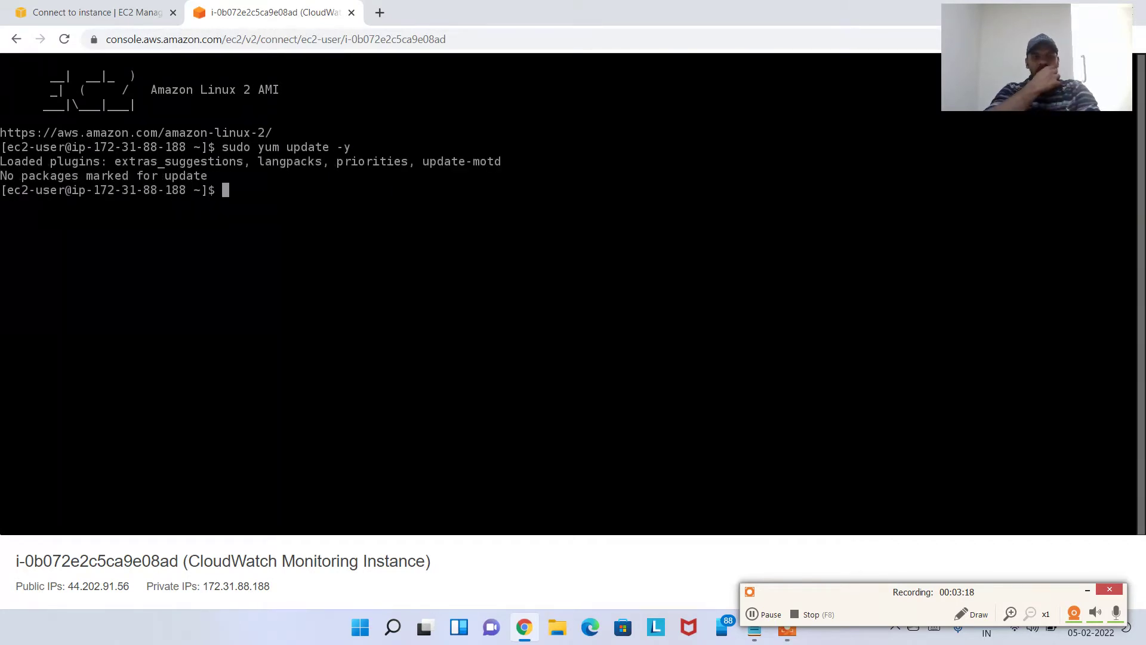
{"action": "key", "text": "ctrl+l"}
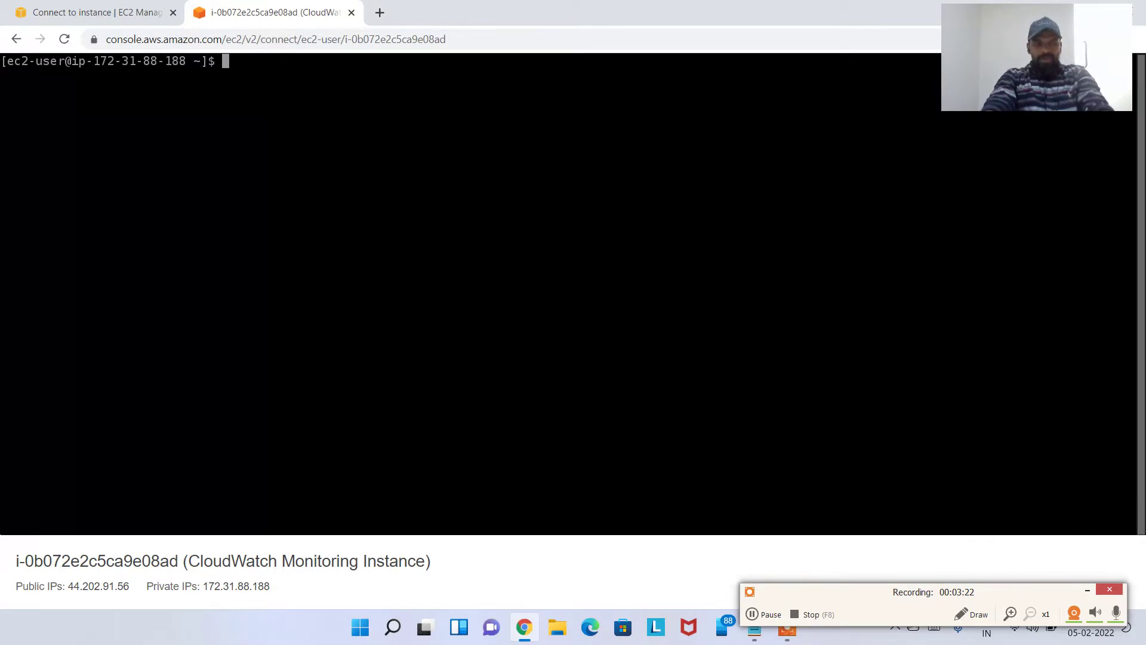
{"action": "type", "text": "top"}
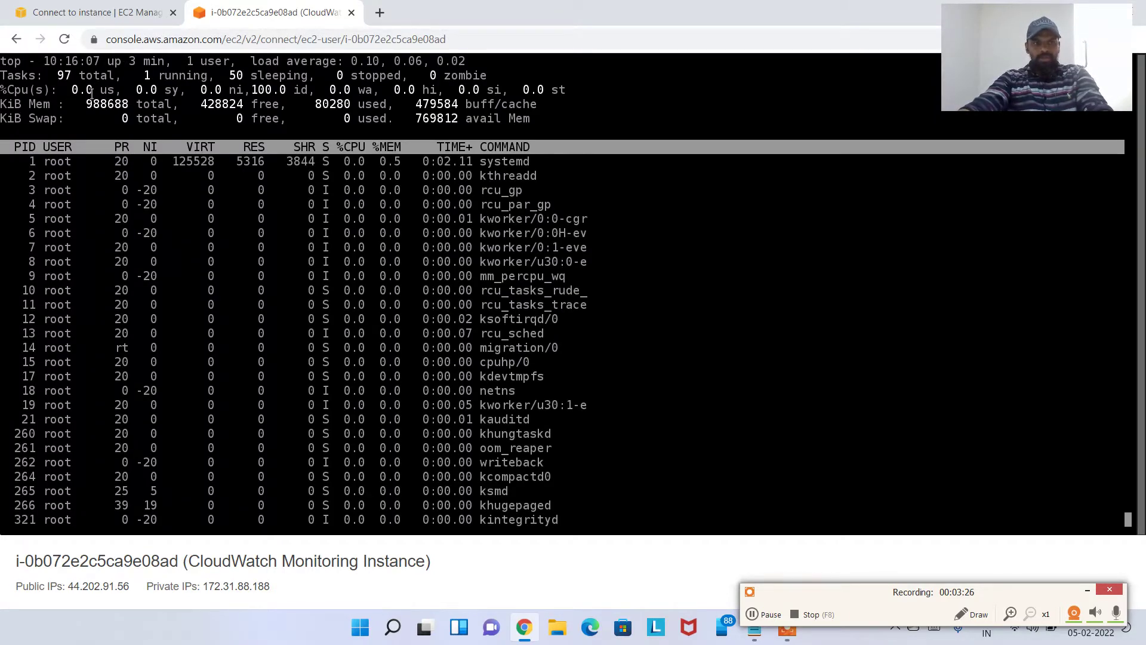
{"action": "left_click_drag", "start_coordinate": [65, 90], "coordinate": [114, 90]}
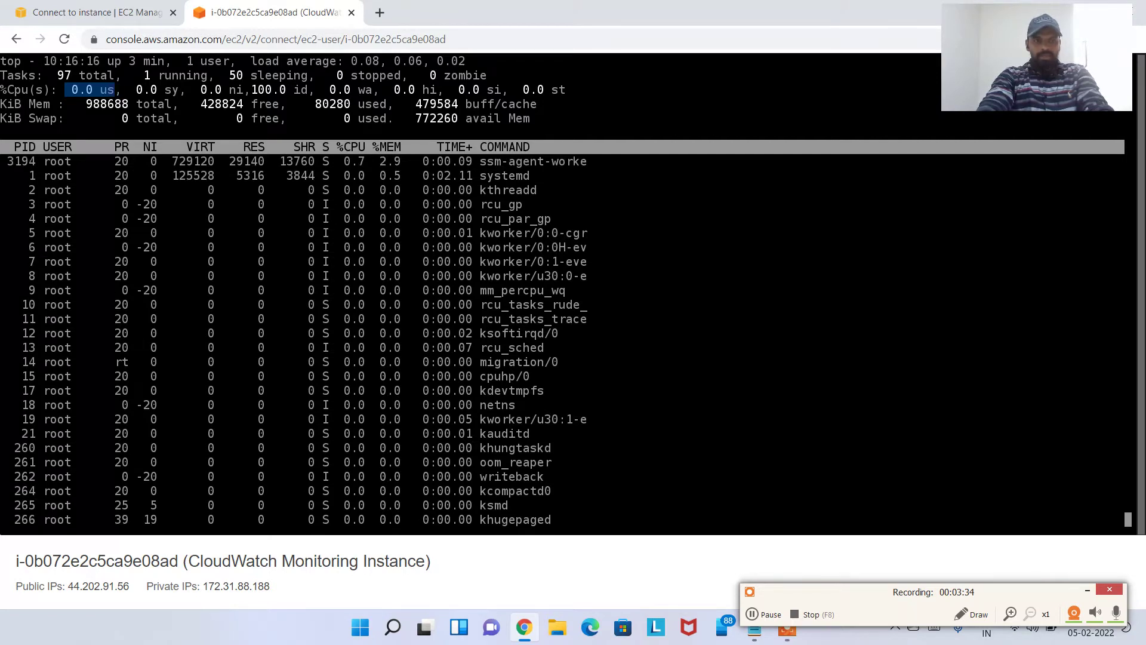
{"action": "key", "text": "q"}
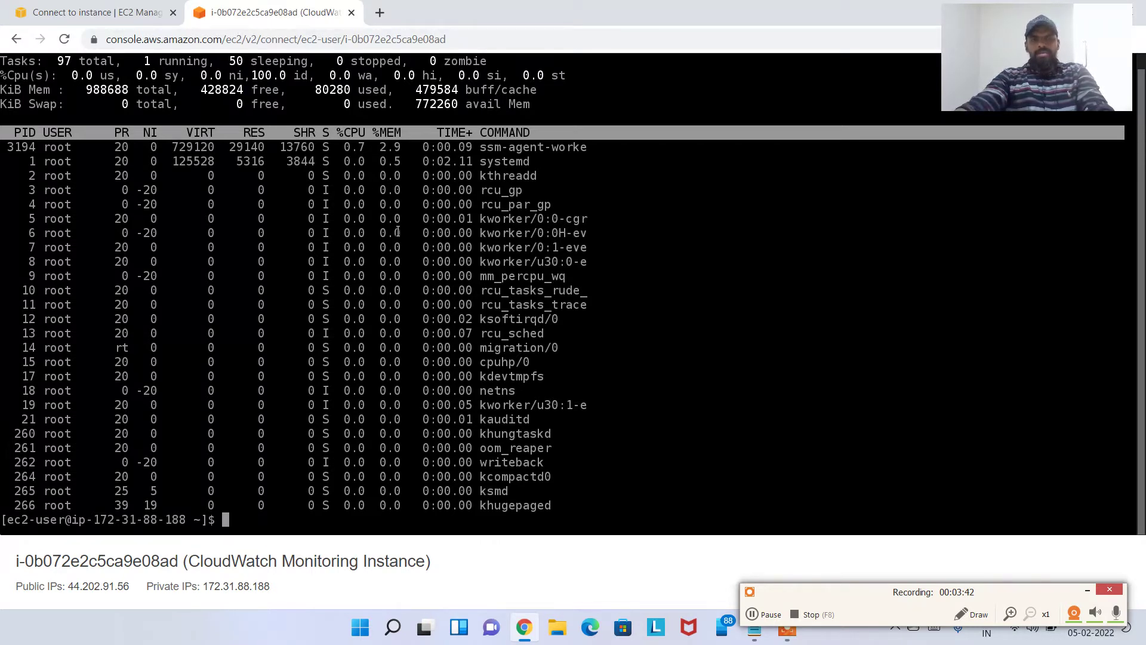
Return to the EC2 page and open the instance's summary page via its ID breadcrumb
{"action": "left_click", "coordinate": [101, 6]}
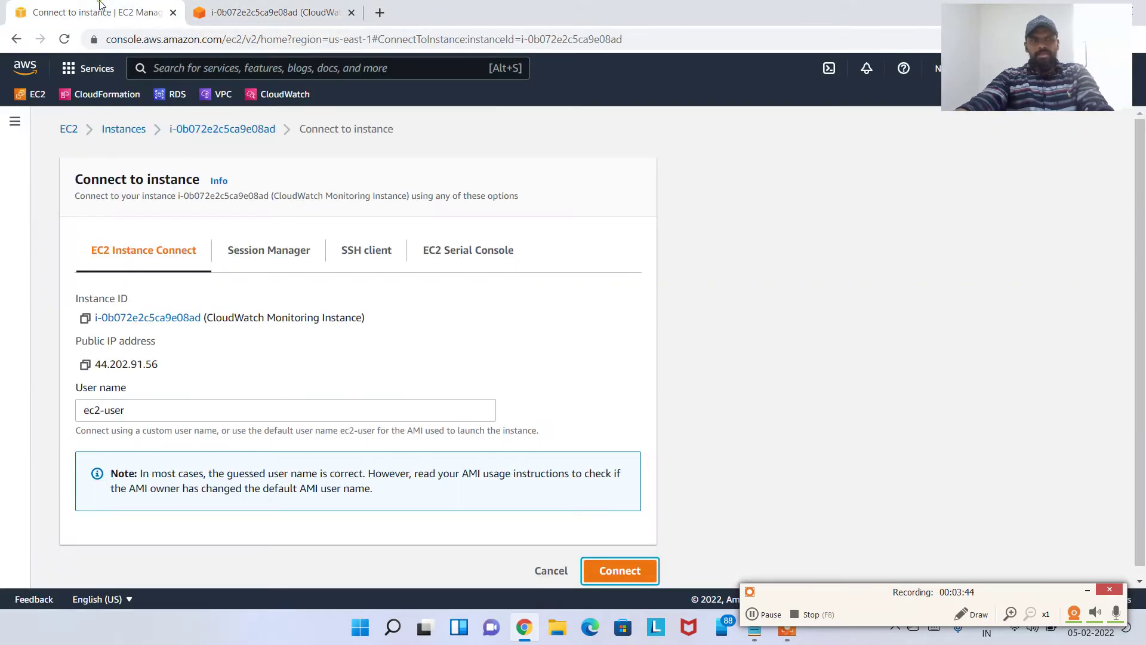
{"action": "left_click", "coordinate": [269, 128]}
{"action": "scroll", "coordinate": [634, 342], "scroll_direction": "down", "scroll_amount": 10}
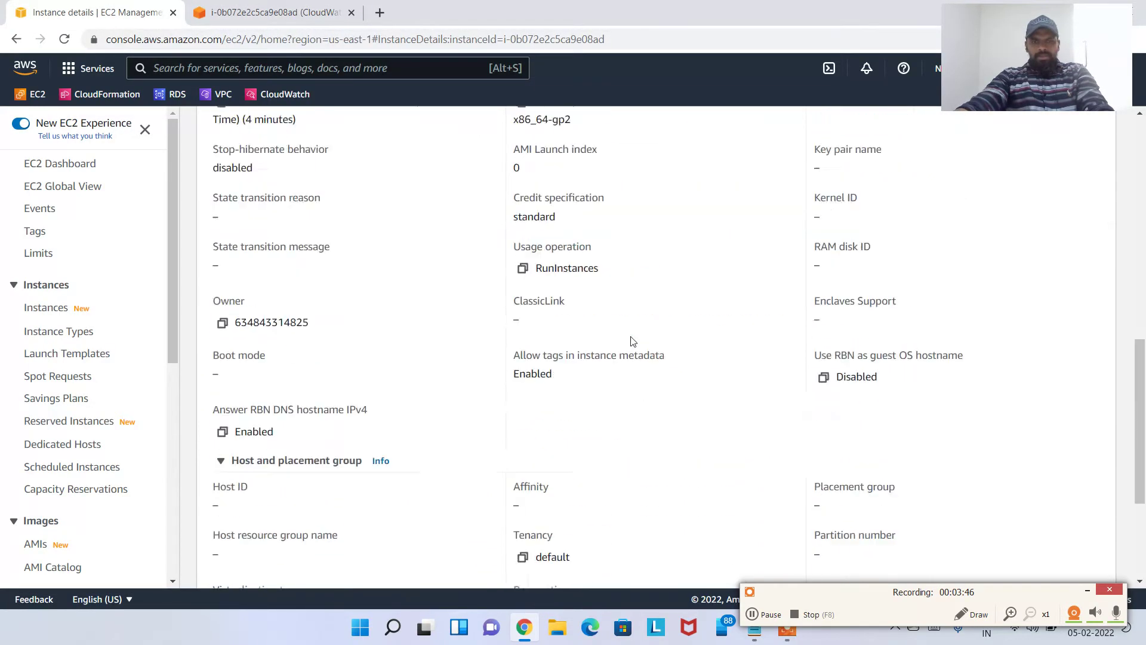
{"action": "scroll", "coordinate": [634, 342], "scroll_direction": "down", "scroll_amount": 2}
{"action": "scroll", "coordinate": [627, 327], "scroll_direction": "up", "scroll_amount": 15}
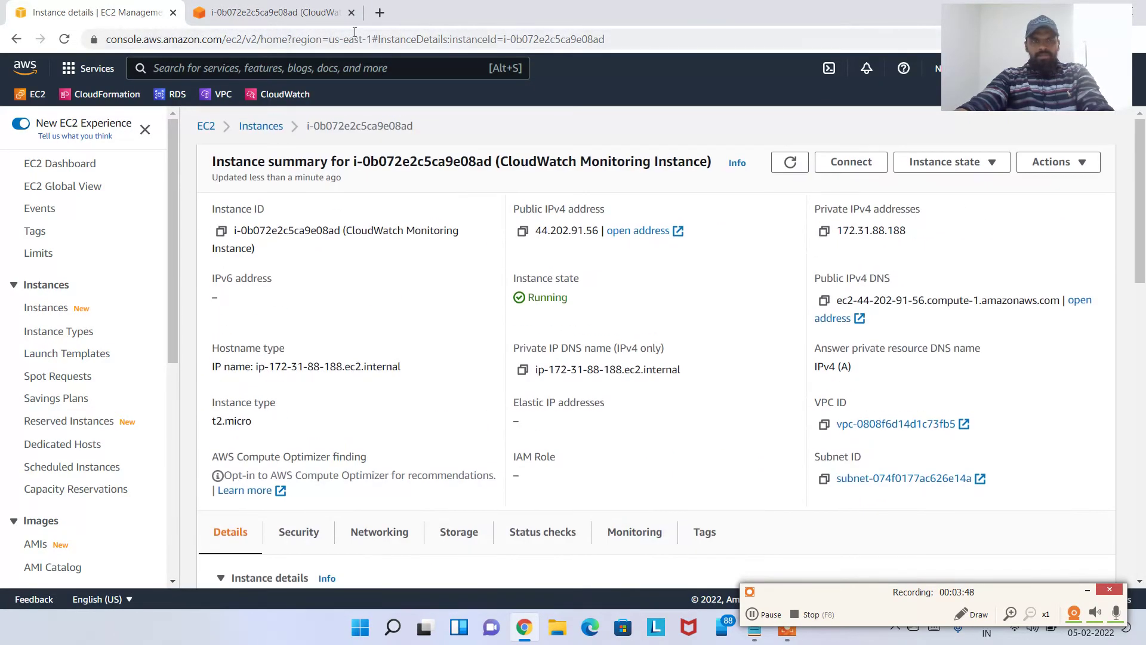
{"action": "left_click", "coordinate": [274, 12]}
{"action": "left_click", "coordinate": [380, 12]}
Search for 'amazon stress utility' and open the gist on installing stress on Amazon Linux 2
{"action": "type", "text": "a"}
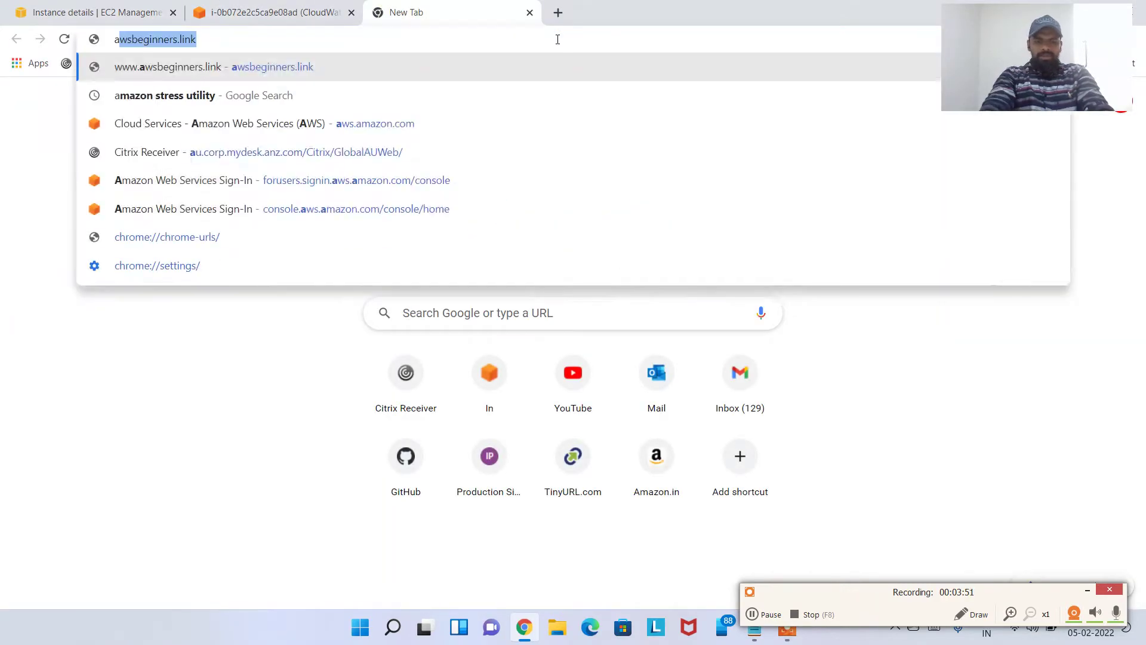
{"action": "type", "text": "mazon st"}
{"action": "key", "text": "Return"}
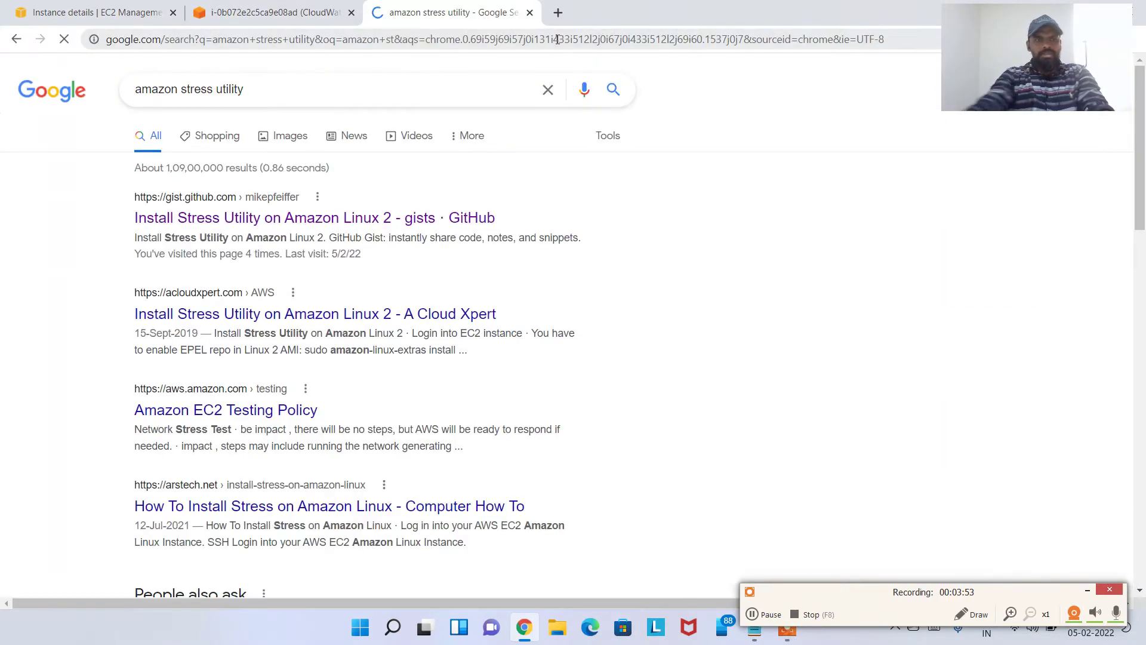
{"action": "left_click", "coordinate": [349, 218]}
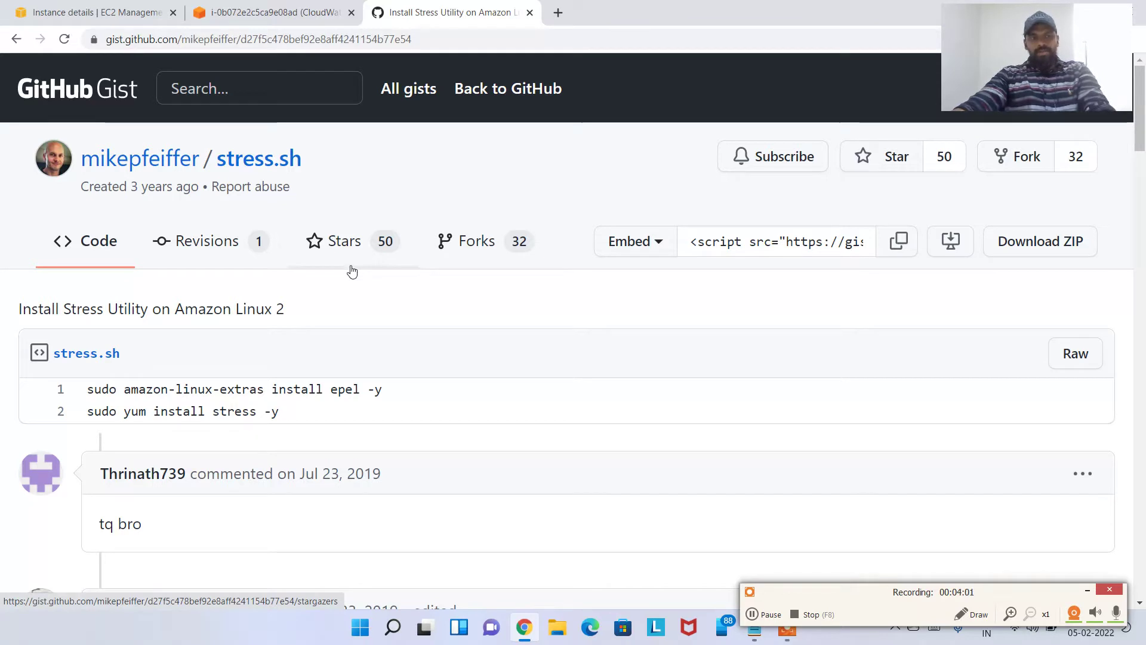
Select line 1 'sudo amazon-linux-extras install epel -y', checking the terminal's idle 0.0 us CPU
{"action": "scroll", "coordinate": [355, 330], "scroll_direction": "down", "scroll_amount": 1}
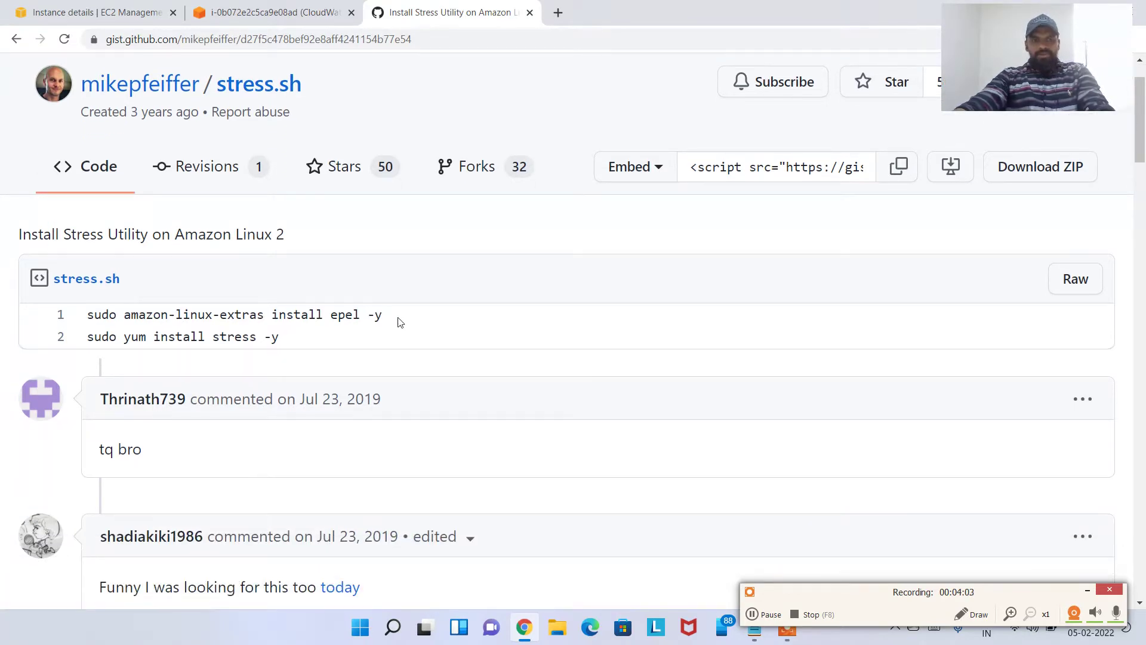
{"action": "left_click_drag", "start_coordinate": [387, 314], "coordinate": [90, 314]}
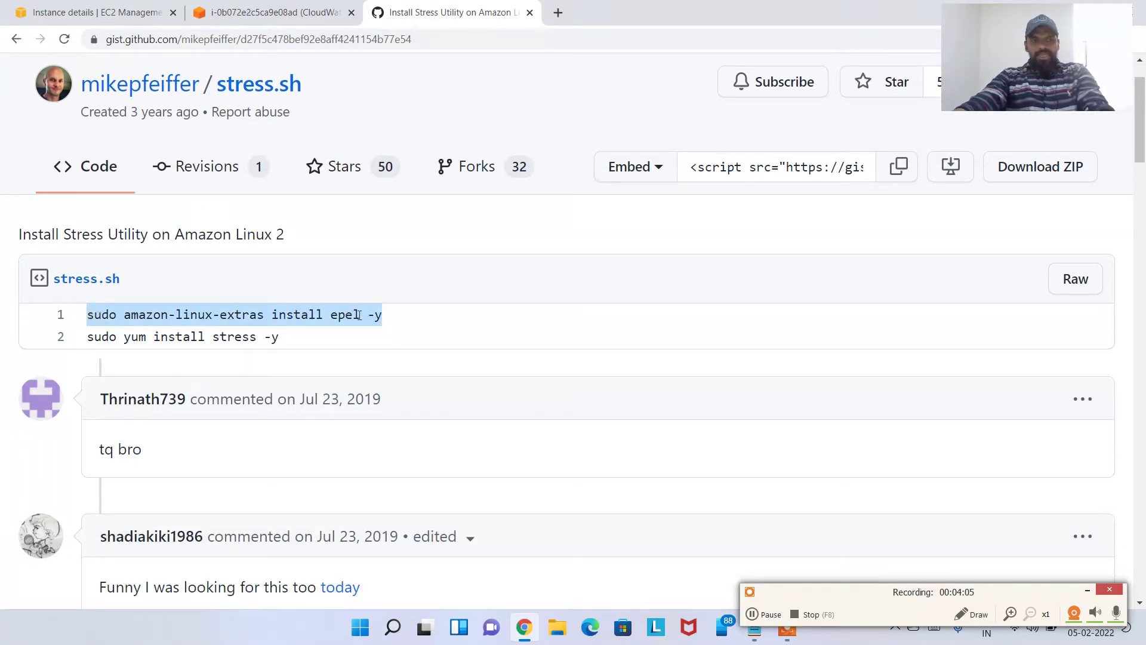
{"action": "left_click", "coordinate": [407, 322]}
{"action": "left_click_drag", "start_coordinate": [394, 317], "coordinate": [89, 313]}
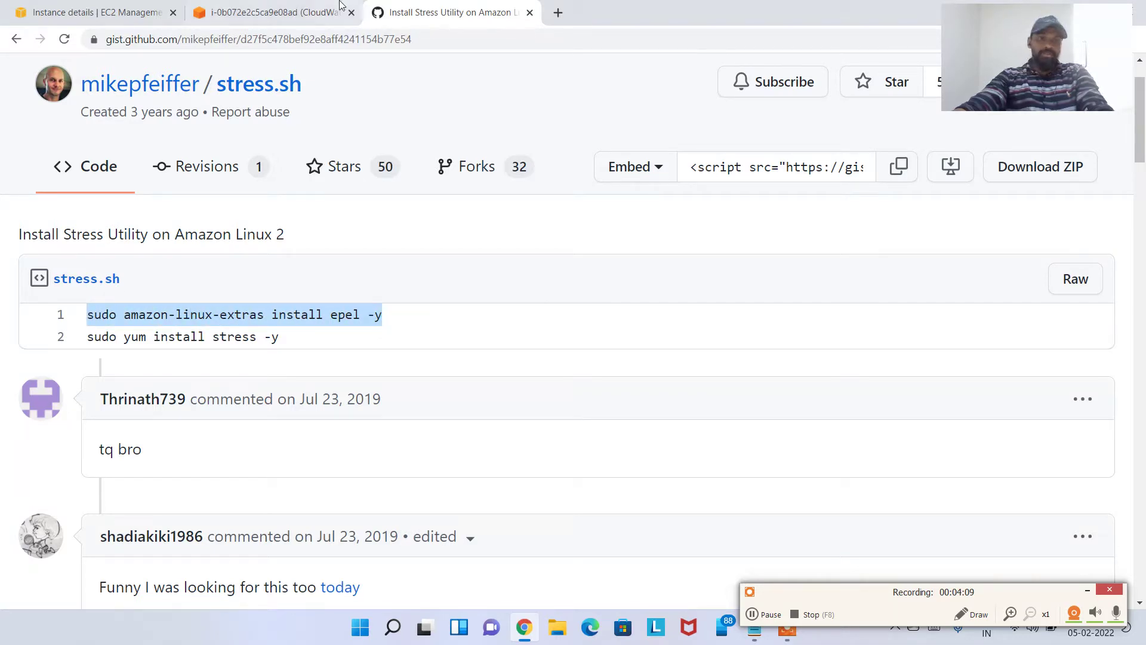
{"action": "left_click", "coordinate": [280, 11]}
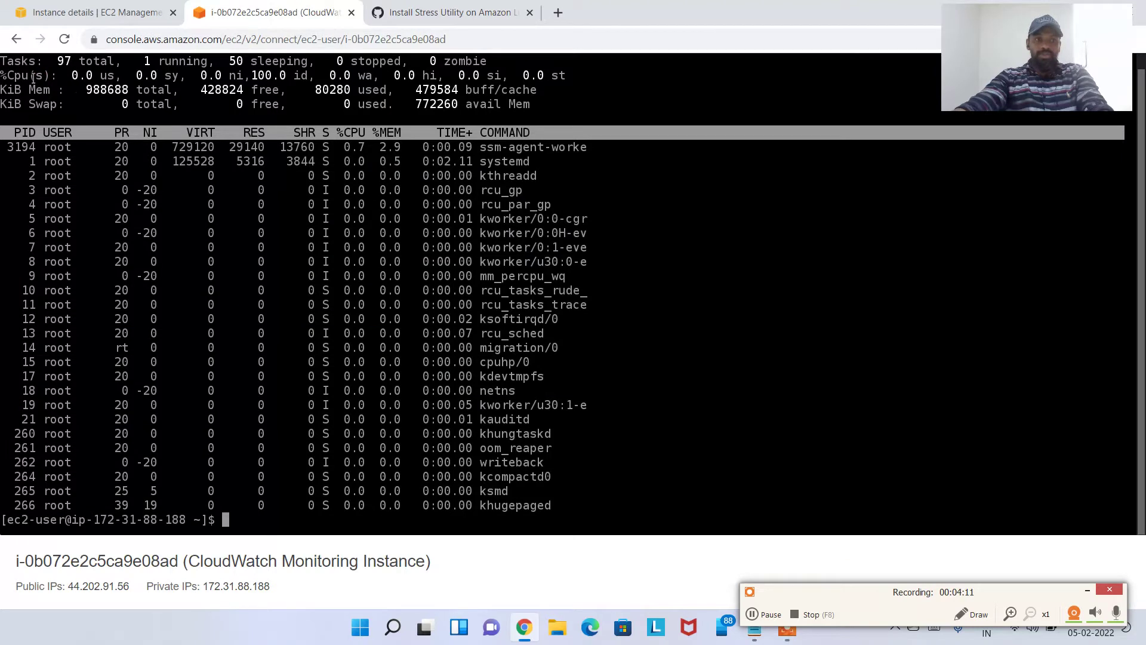
{"action": "left_click_drag", "start_coordinate": [2, 76], "coordinate": [127, 78]}
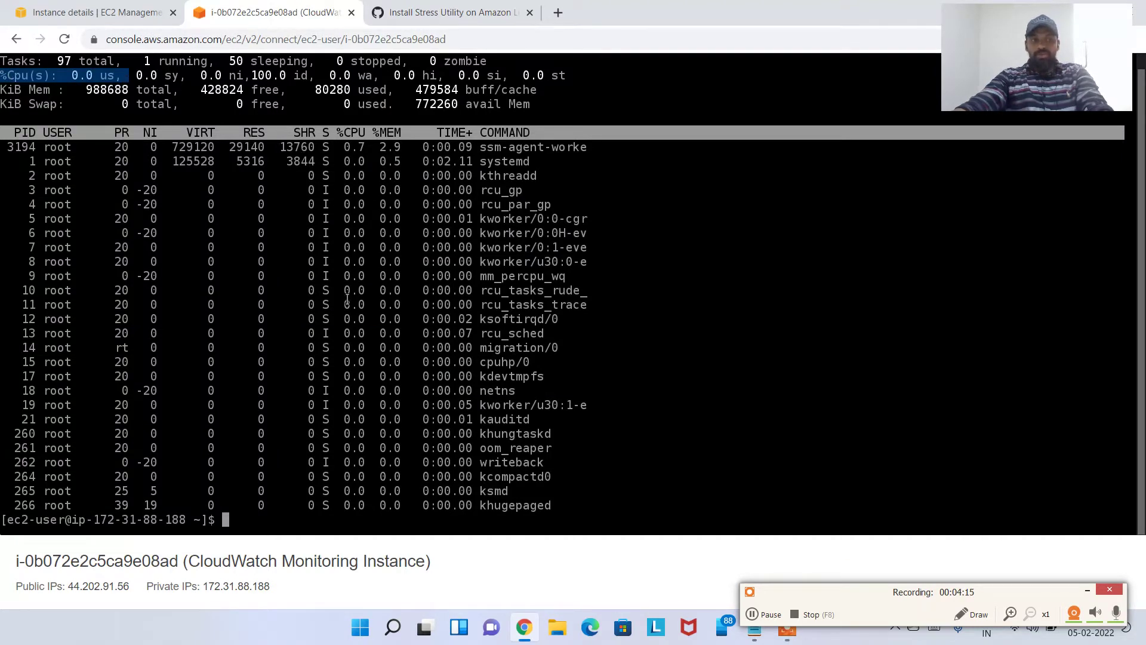
{"action": "left_click", "coordinate": [418, 12]}
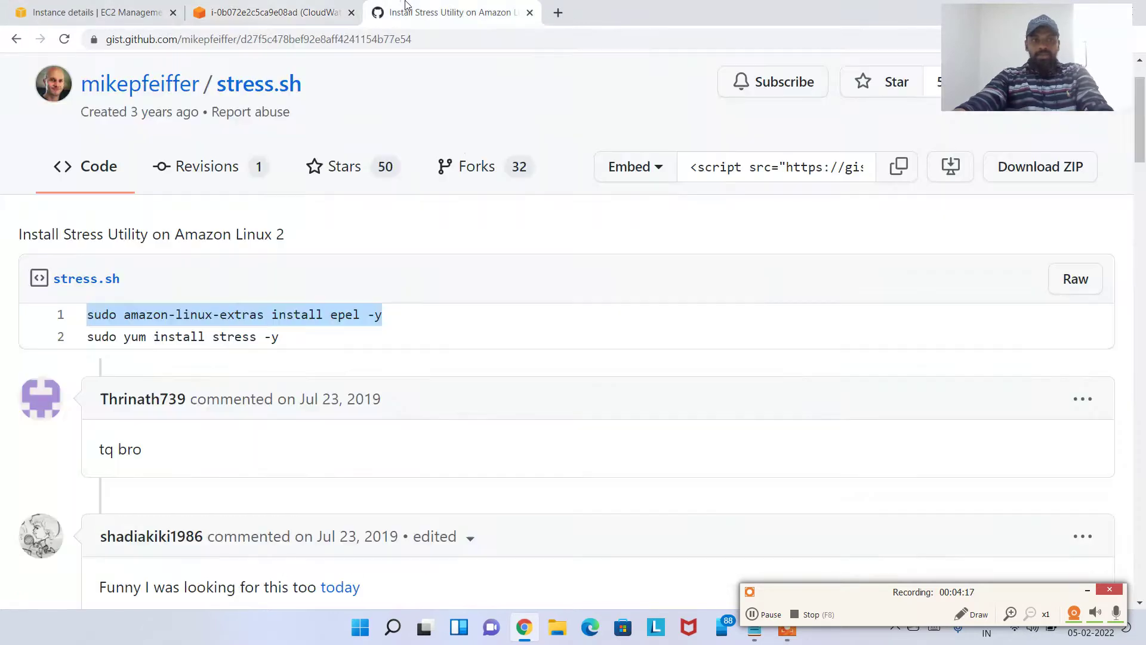
{"action": "left_click_drag", "start_coordinate": [402, 317], "coordinate": [85, 315]}
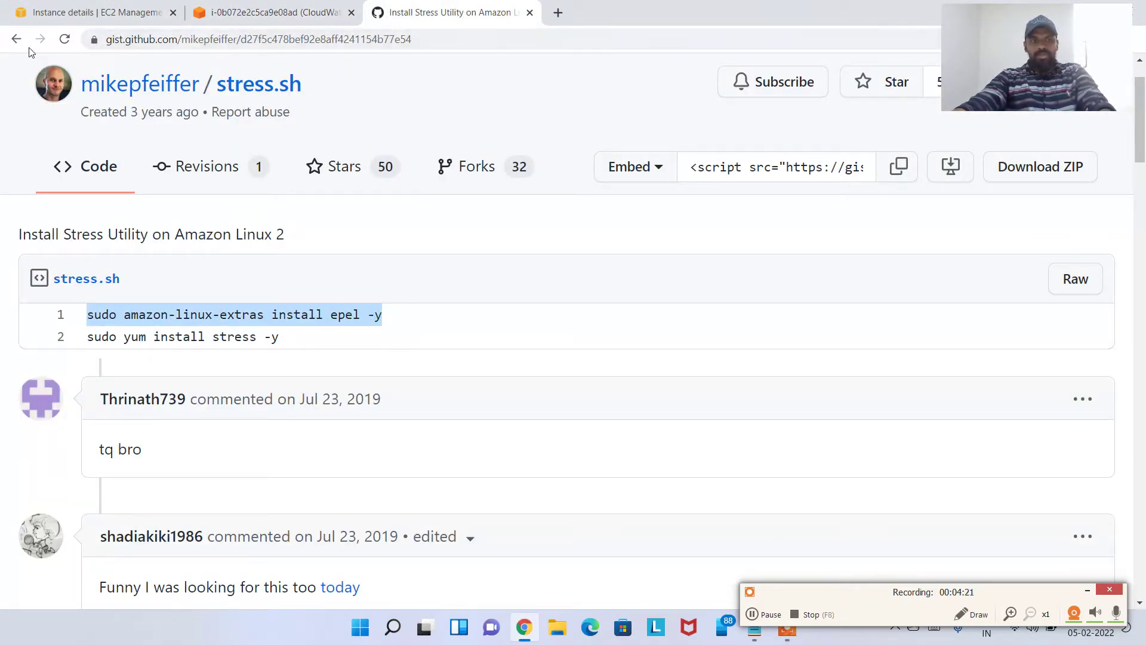
Go back to the search results, reopen the stress gist, and reselect the EPEL install command
{"action": "left_click", "coordinate": [13, 39]}
{"action": "left_click_drag", "start_coordinate": [151, 89], "coordinate": [244, 90]}
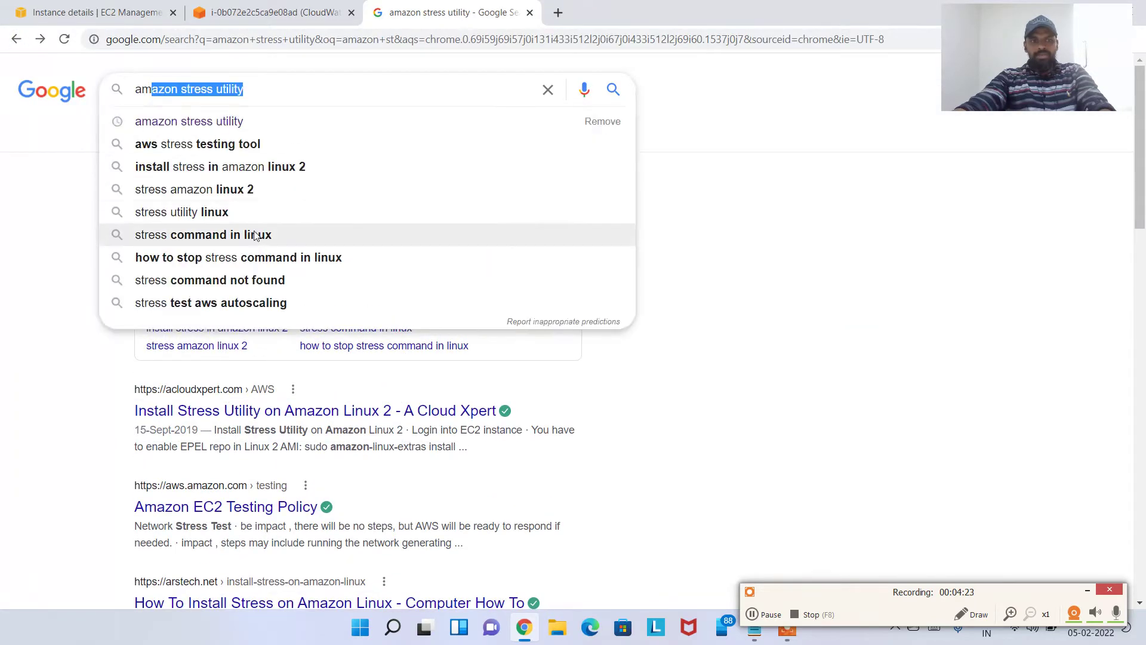
{"action": "left_click", "coordinate": [841, 238]}
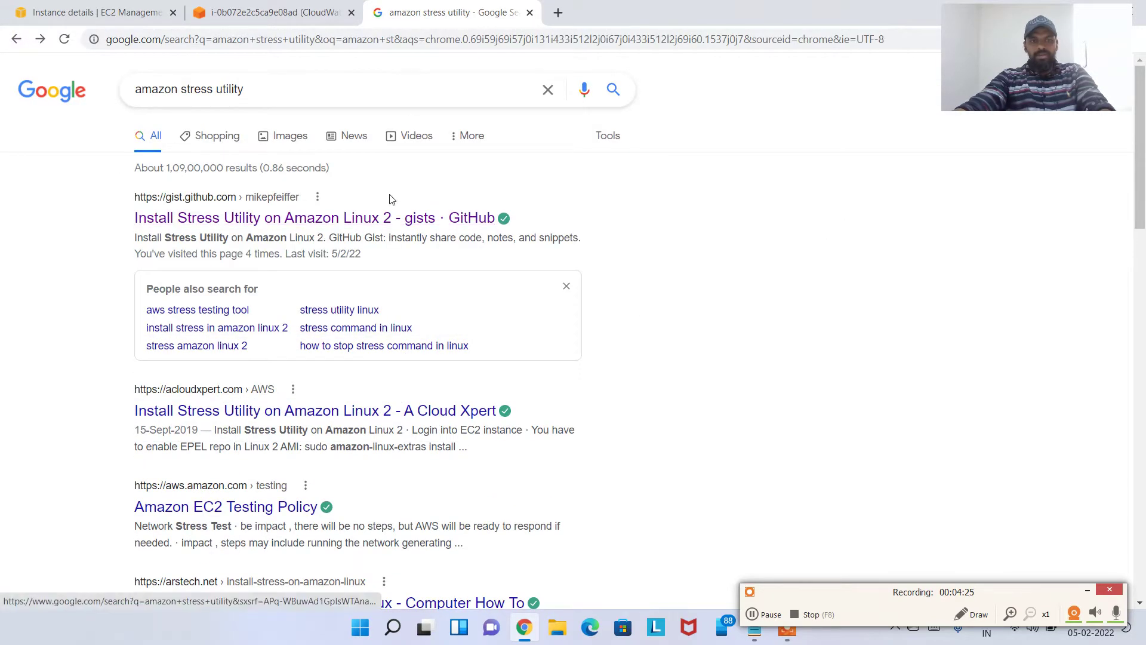
{"action": "left_click", "coordinate": [393, 220]}
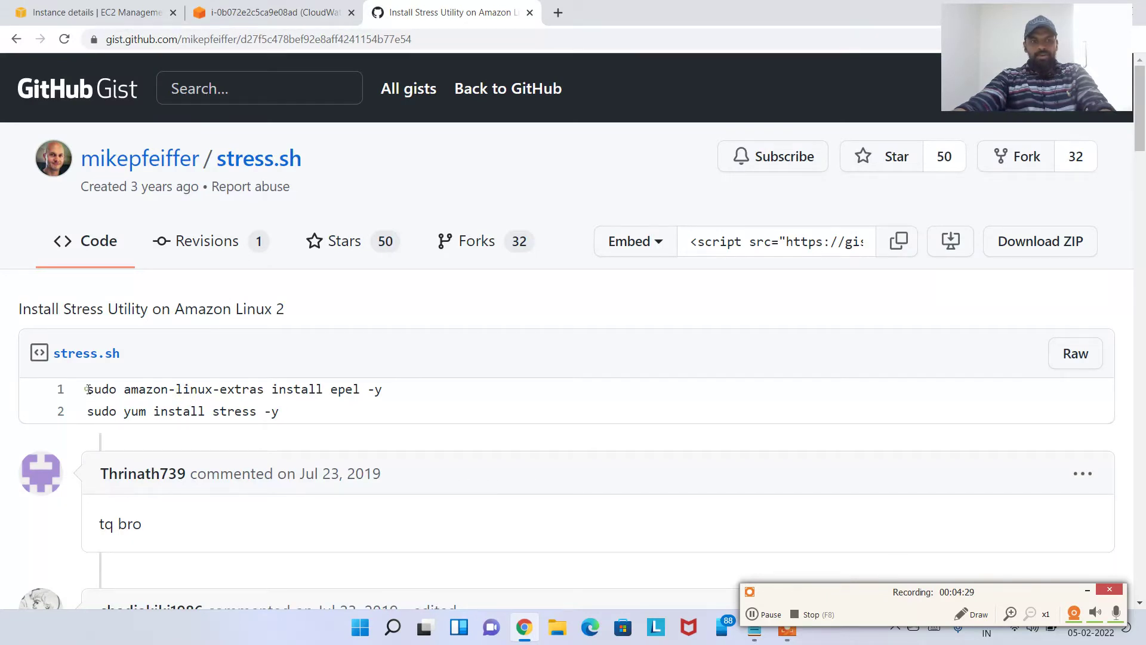
{"action": "left_click_drag", "start_coordinate": [87, 389], "coordinate": [409, 391]}
{"action": "key", "text": "ctrl+c"}
Install the EPEL repository on the instance by running its install command in the terminal
{"action": "left_click", "coordinate": [238, 15]}
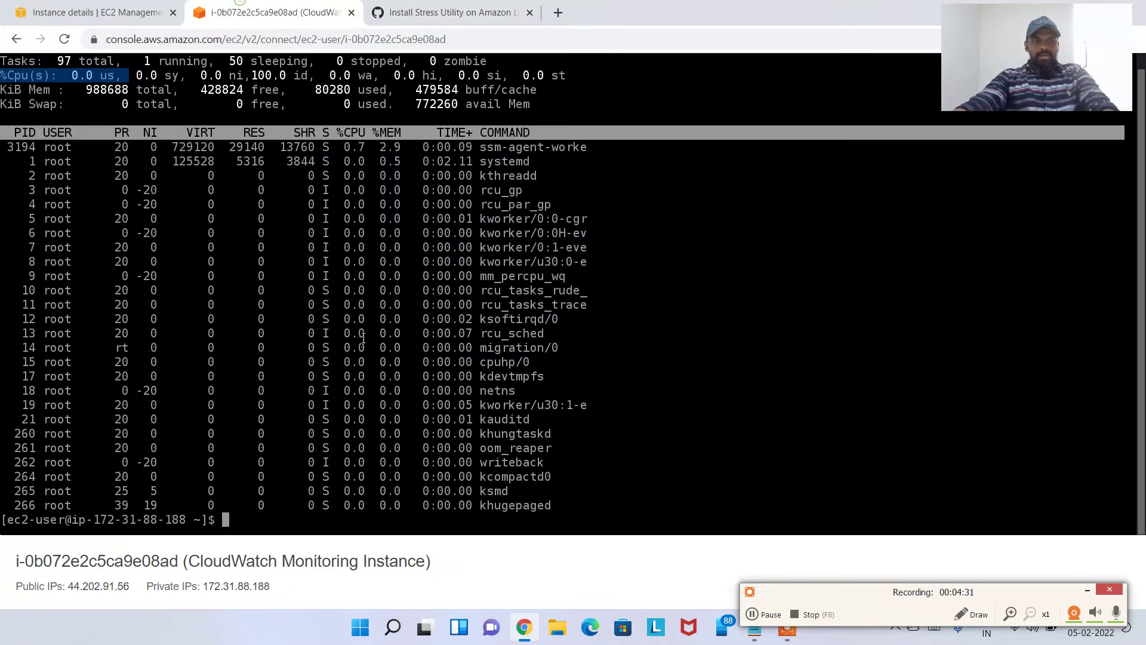
{"action": "type", "text": "\\"}
{"action": "key", "text": "ctrl+l"}
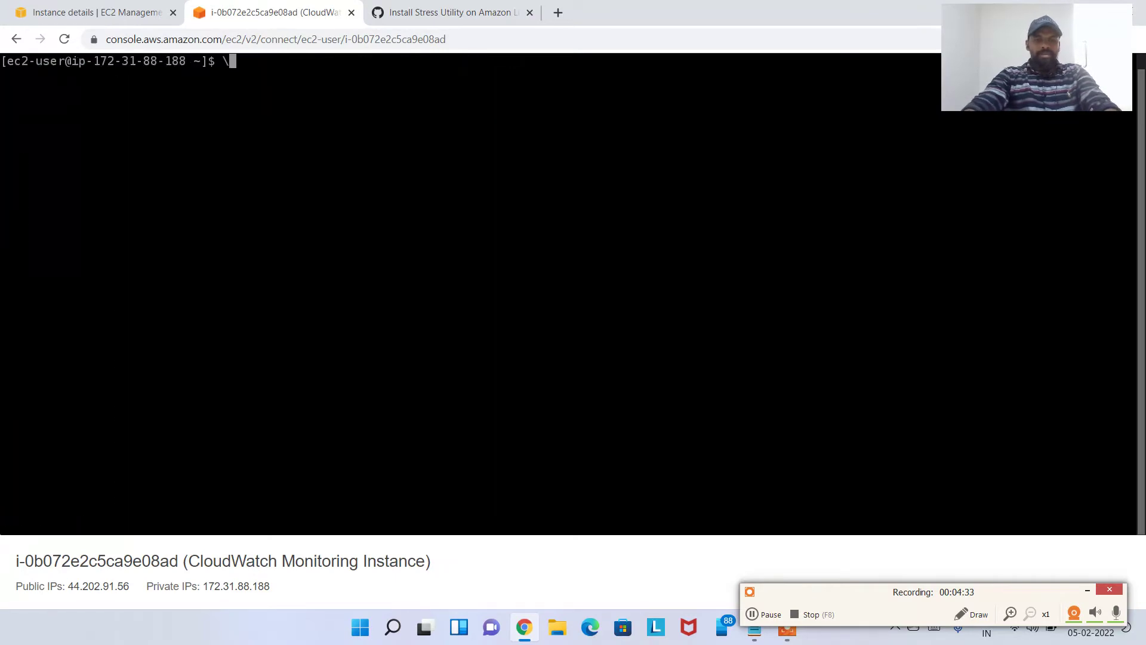
{"action": "key", "text": "BackSpace"}
{"action": "key", "text": "ctrl+v"}
{"action": "key", "text": "Return"}
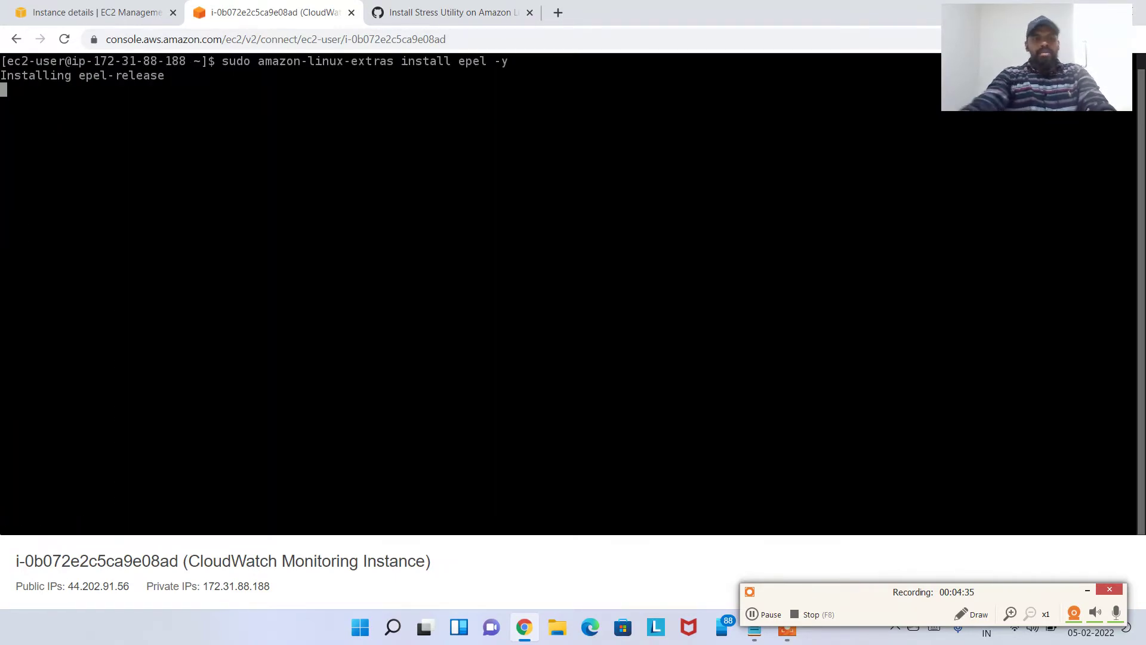
Copy the yum install stress command from the gist and run it on the instance
{"action": "left_click", "coordinate": [451, 12]}
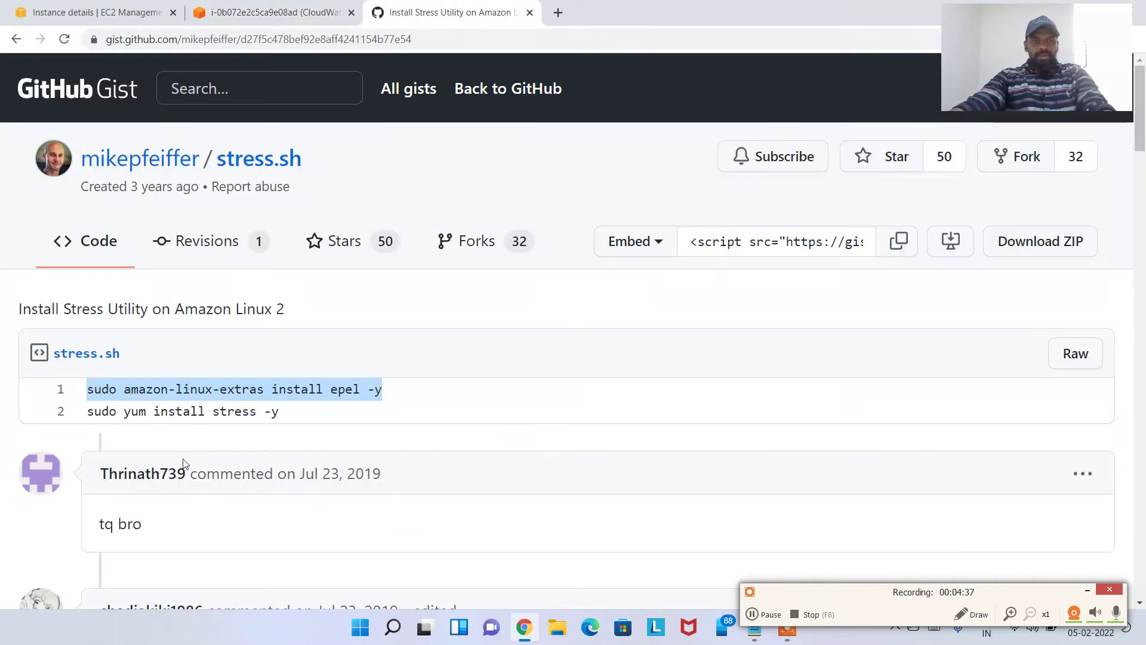
{"action": "left_click_drag", "start_coordinate": [86, 411], "coordinate": [333, 406]}
{"action": "key", "text": "ctrl+c"}
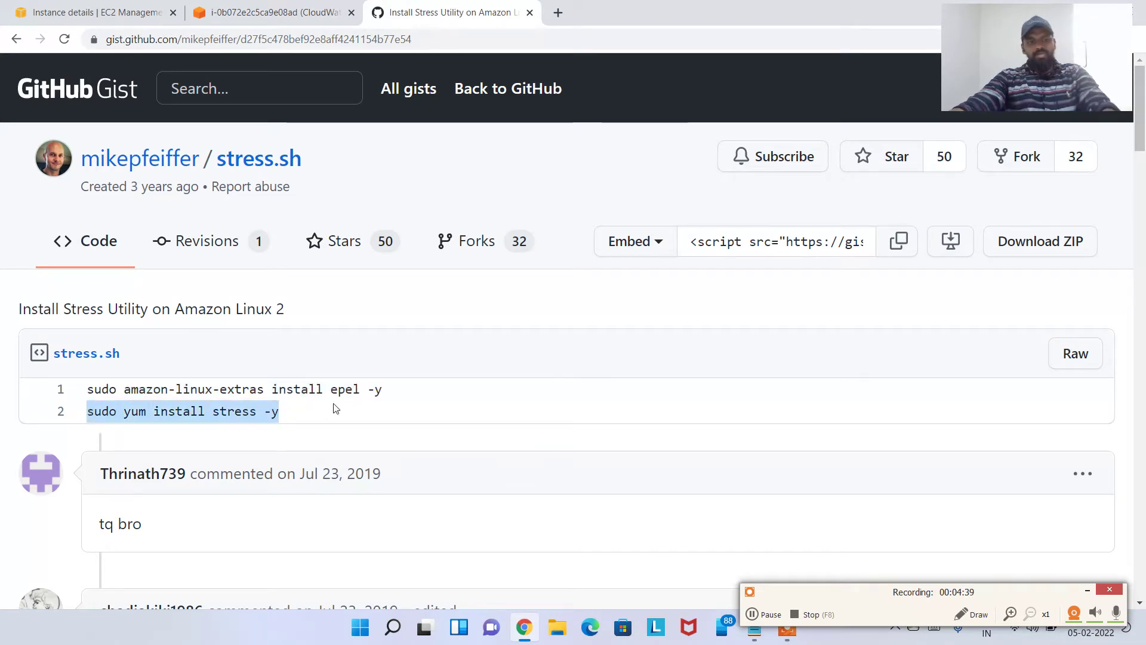
{"action": "left_click", "coordinate": [275, 12]}
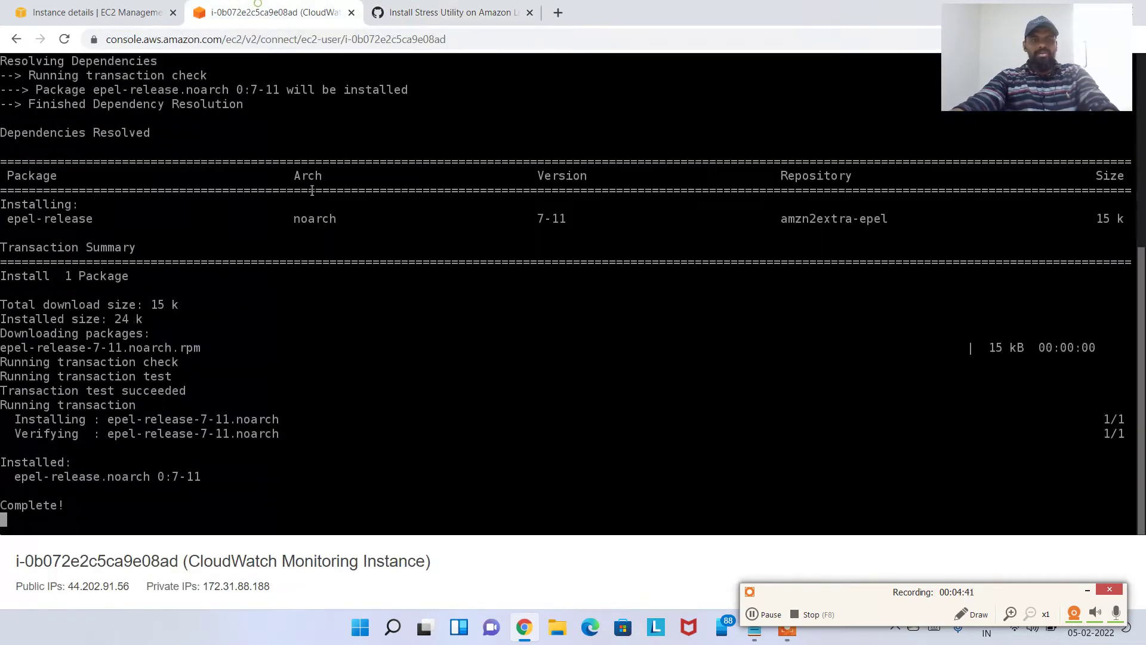
{"action": "key", "text": "ctrl+l"}
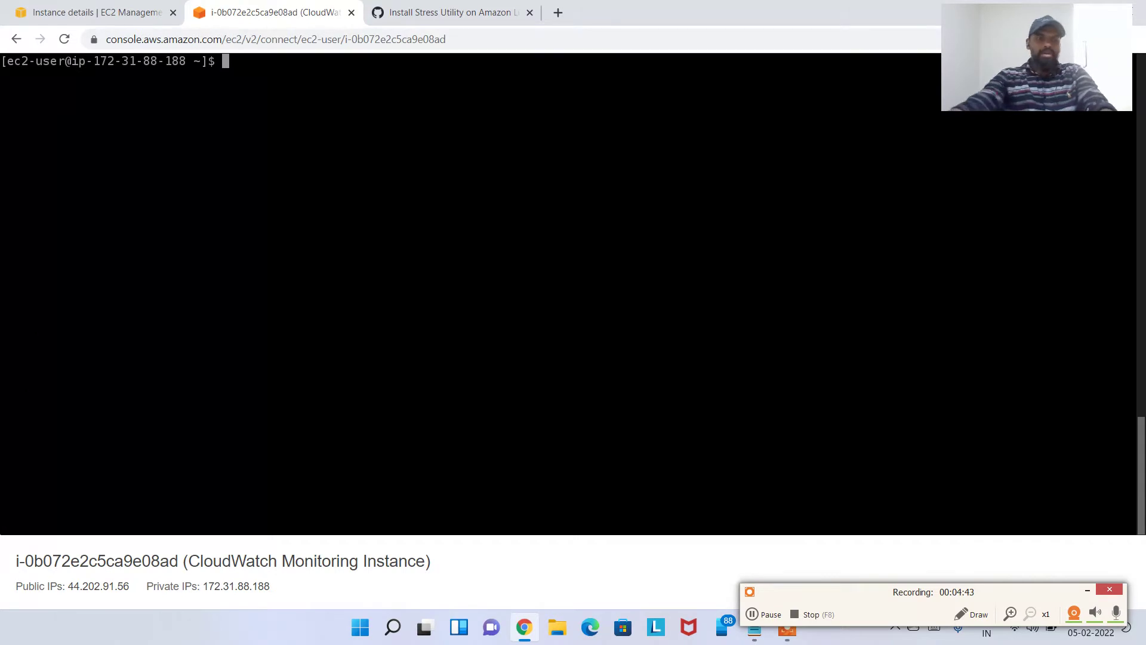
{"action": "key", "text": "ctrl+v"}
{"action": "key", "text": "Return"}
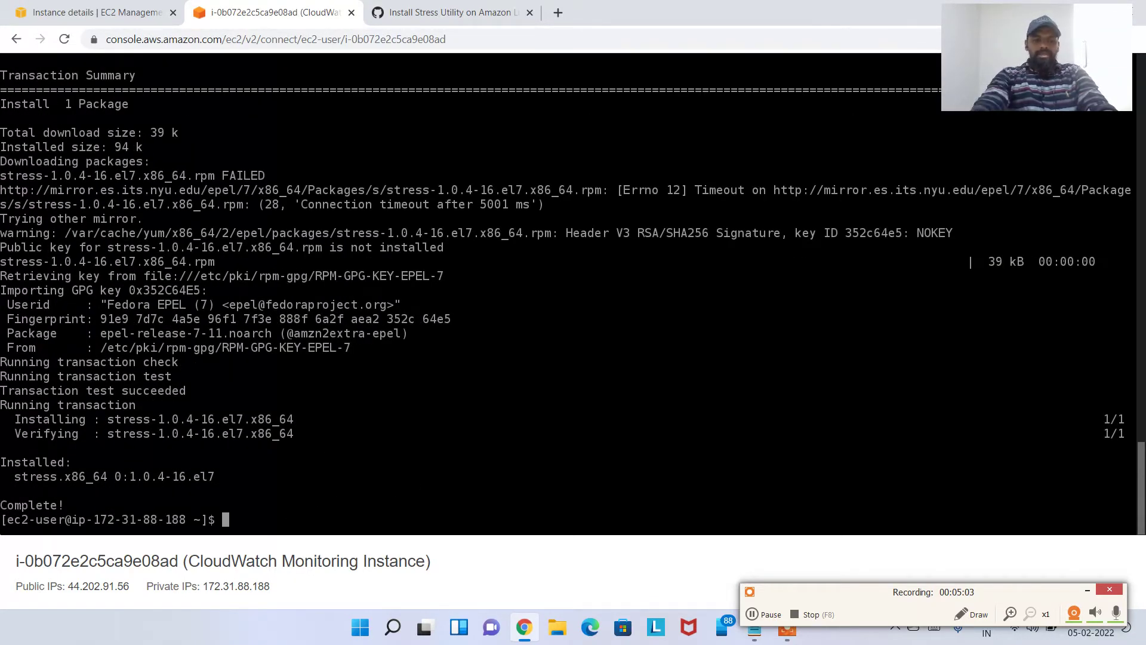
Run top, confirm CPU user usage reads 0.0 us, then quit top and return to the instance page
{"action": "key", "text": "ctrl+l"}
{"action": "type", "text": "top"}
{"action": "key", "text": "Return"}
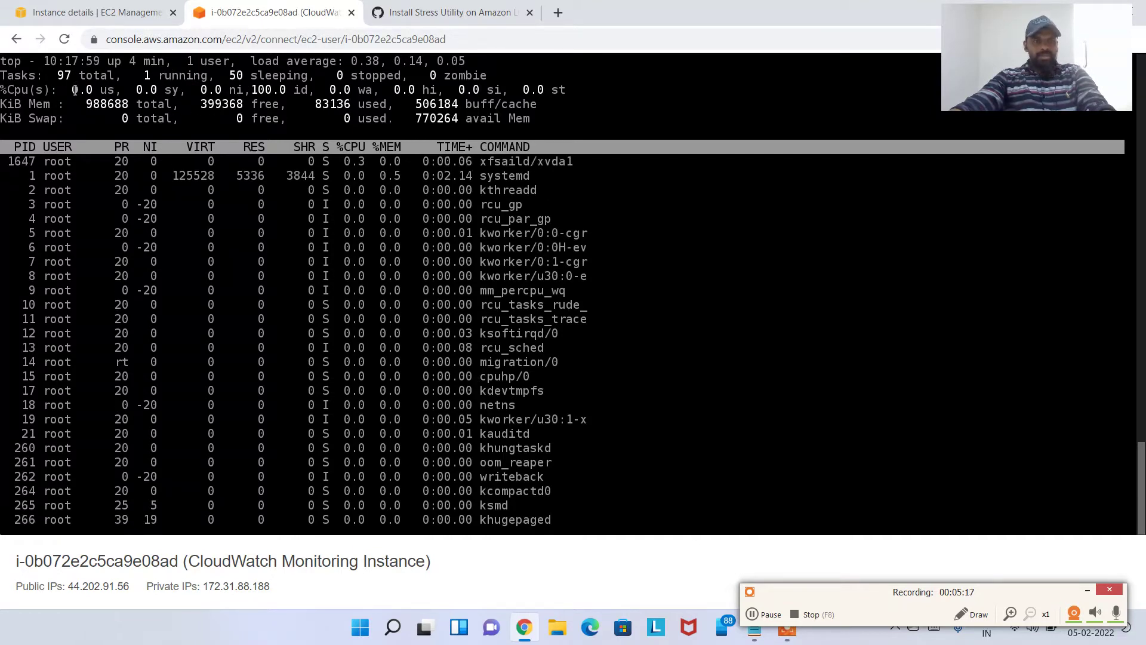
{"action": "left_click_drag", "start_coordinate": [70, 89], "coordinate": [129, 90]}
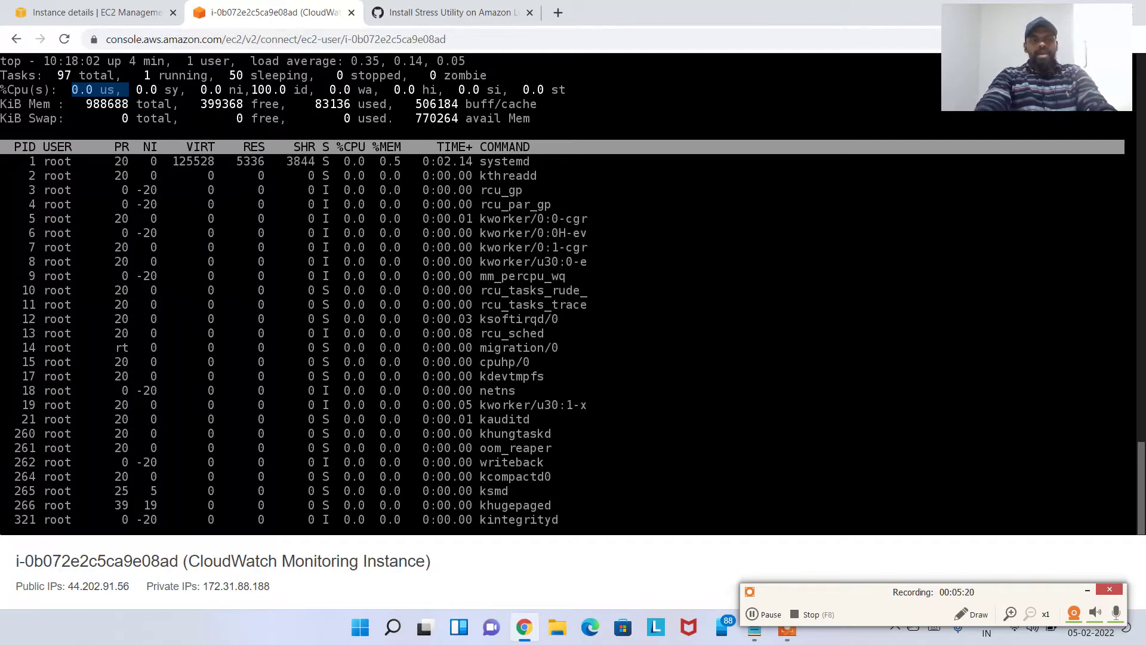
{"action": "key", "text": "ctrl+c"}
{"action": "key", "text": "q"}
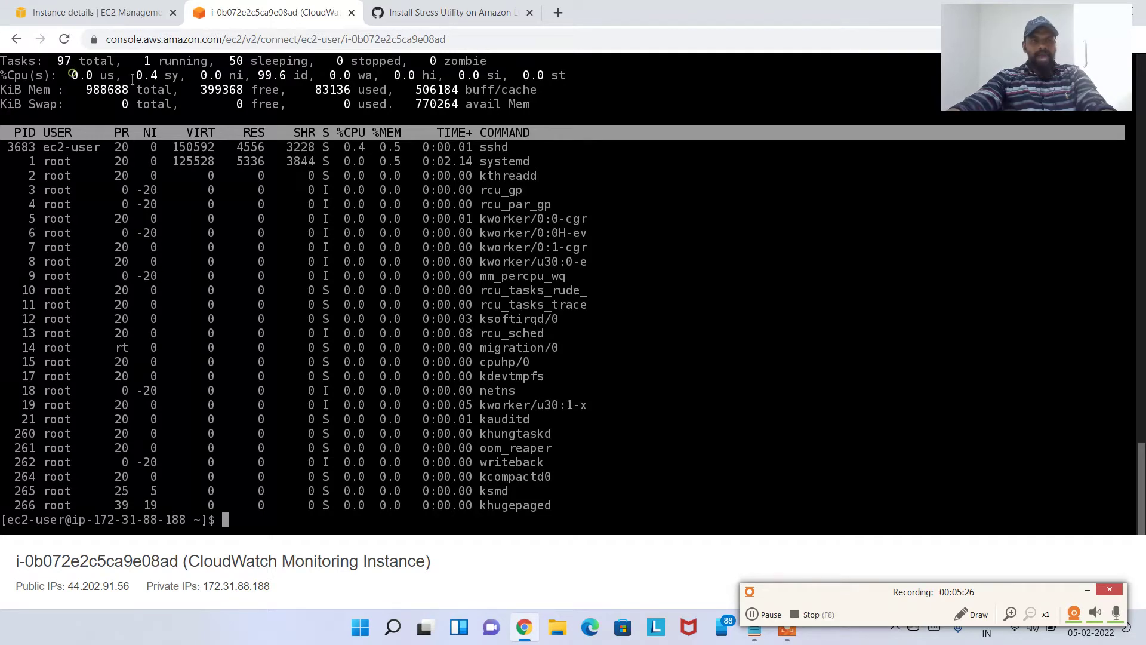
{"action": "left_click_drag", "start_coordinate": [132, 80], "coordinate": [72, 76]}
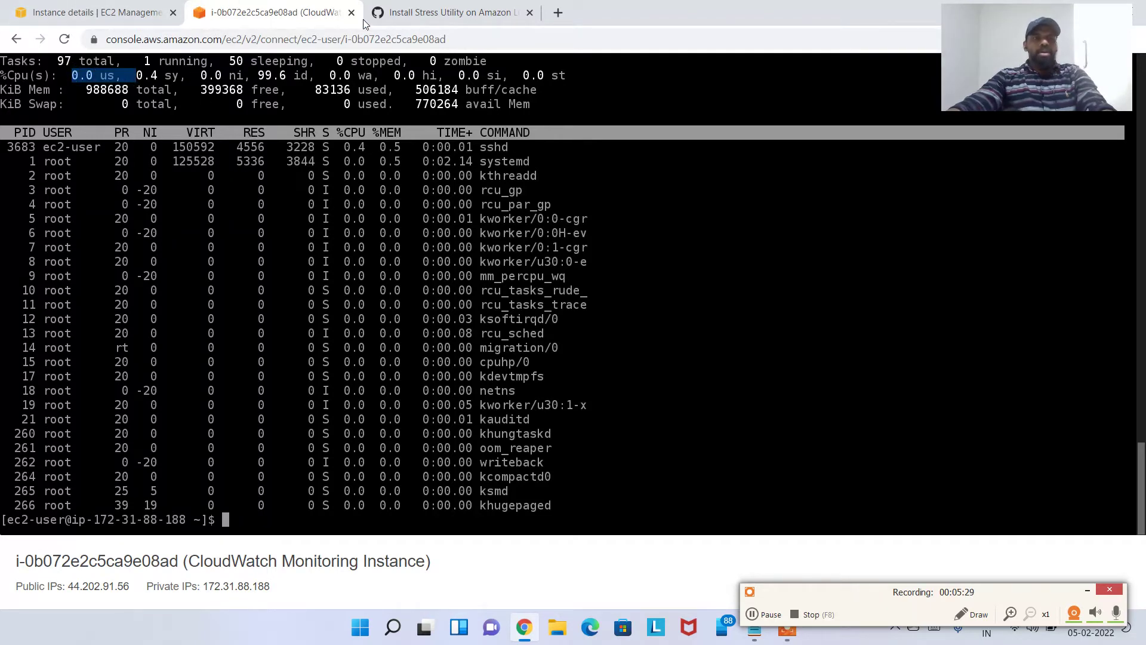
{"action": "left_click", "coordinate": [37, 15]}
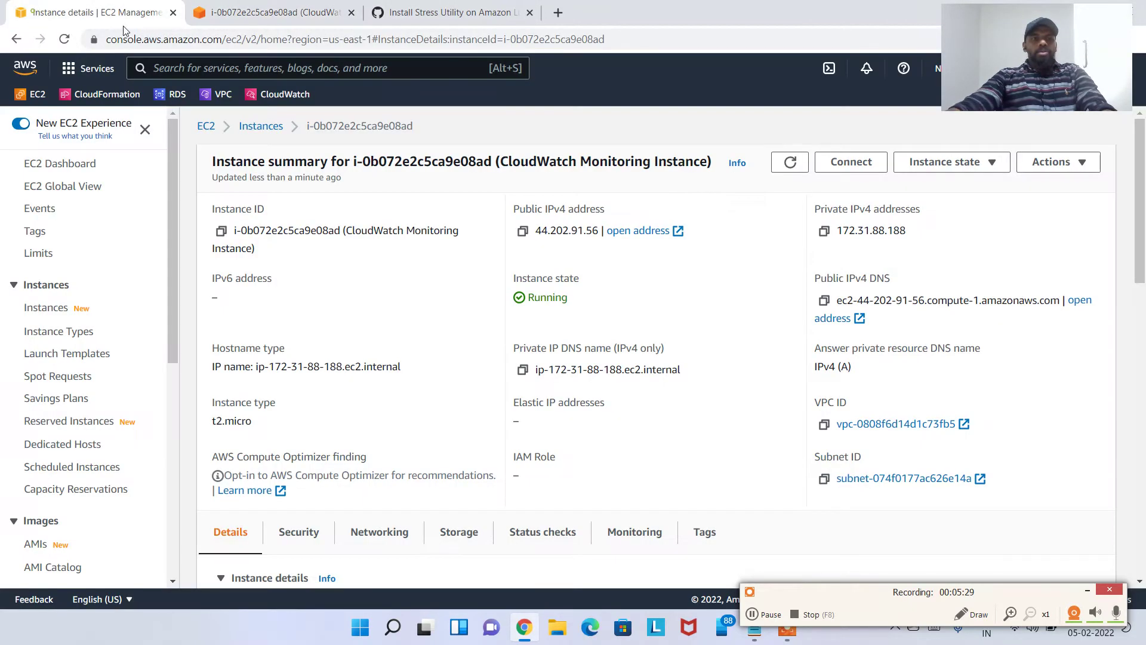
Select CloudWatch Monitoring Instance in the Instances list, showing 2/2 checks passed and No alarms
{"action": "left_click", "coordinate": [261, 127]}
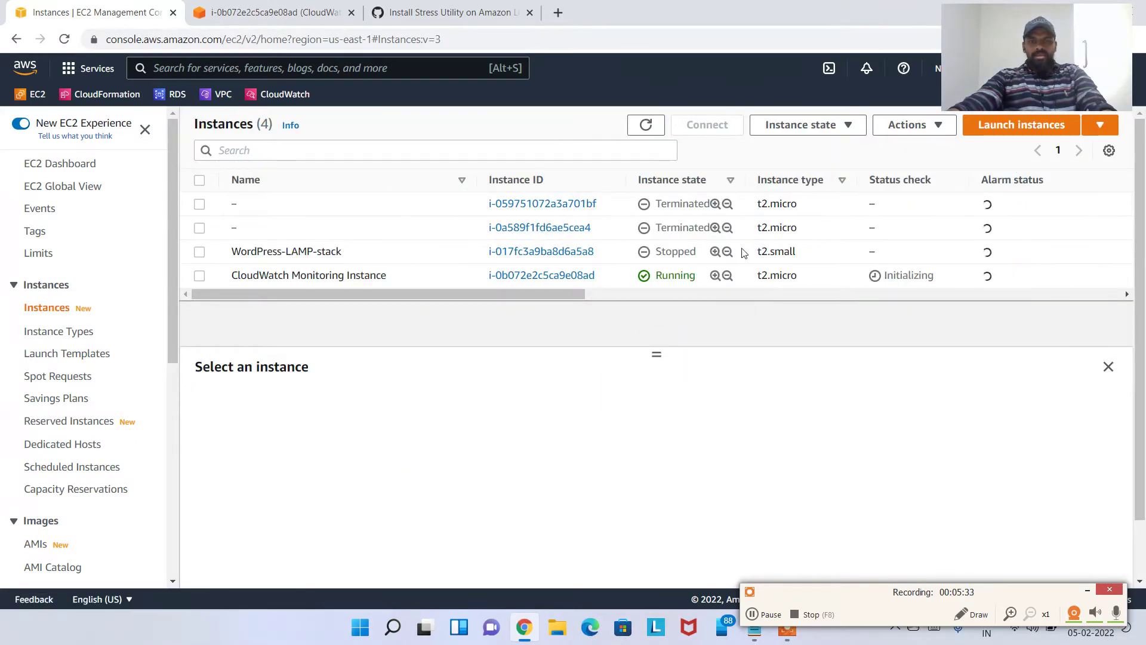
{"action": "left_click_drag", "start_coordinate": [279, 276], "coordinate": [406, 281]}
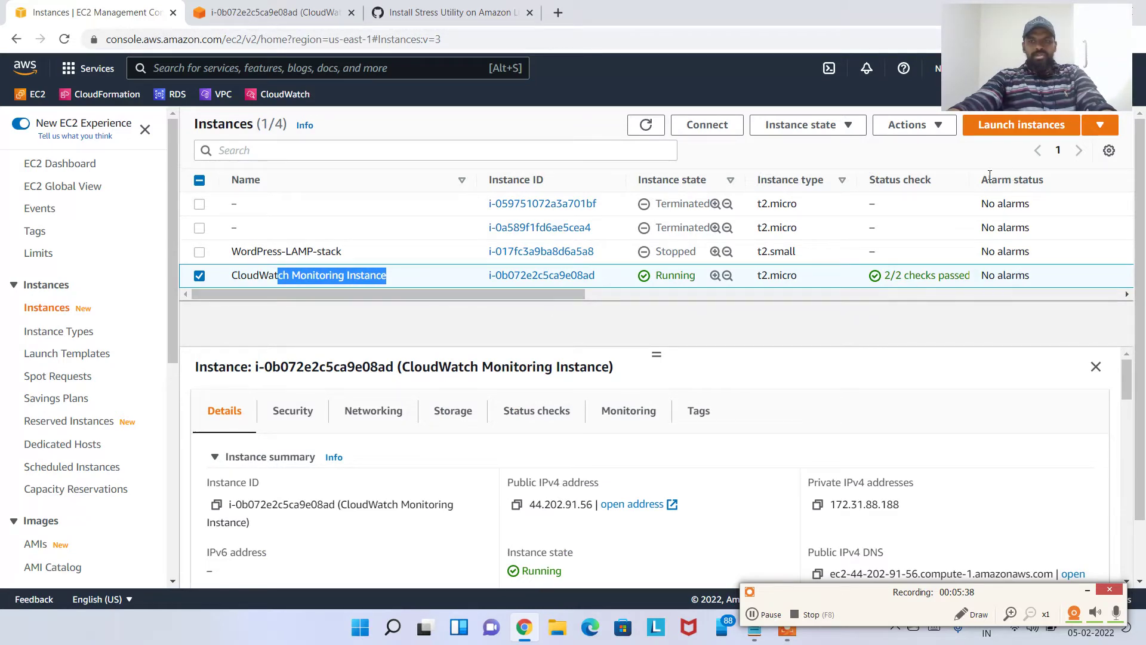
{"action": "left_click_drag", "start_coordinate": [990, 174], "coordinate": [1044, 179]}
{"action": "left_click_drag", "start_coordinate": [550, 293], "coordinate": [710, 276]}
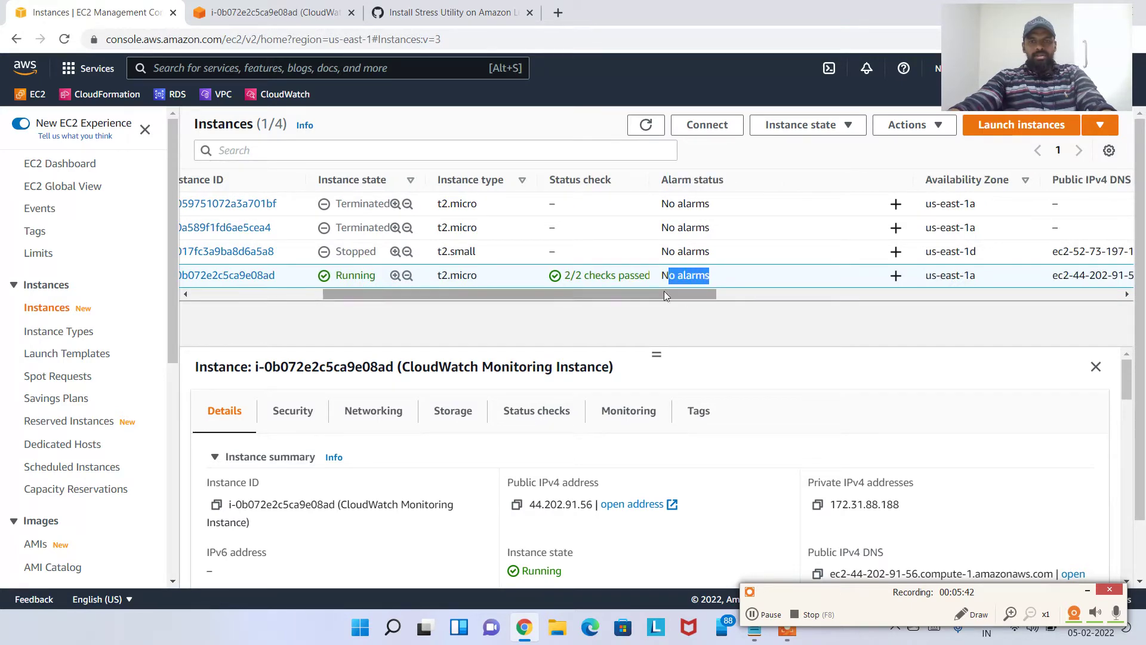
{"action": "left_click", "coordinate": [640, 303]}
{"action": "left_click_drag", "start_coordinate": [327, 298], "coordinate": [183, 301]}
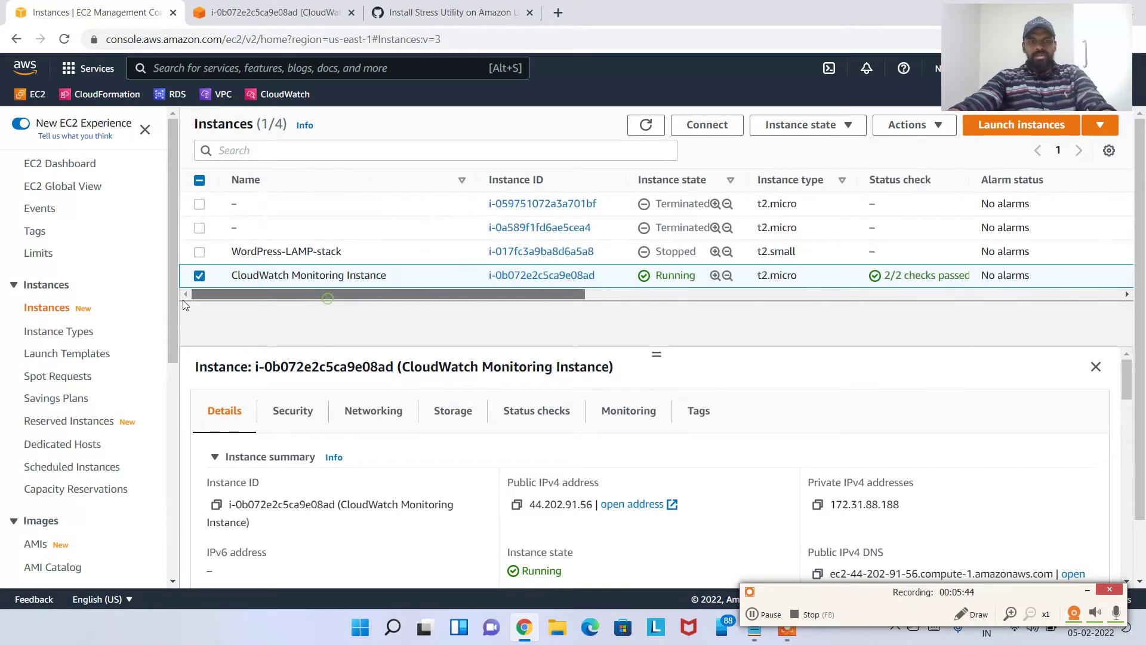
{"action": "left_click_drag", "start_coordinate": [332, 291], "coordinate": [643, 299]}
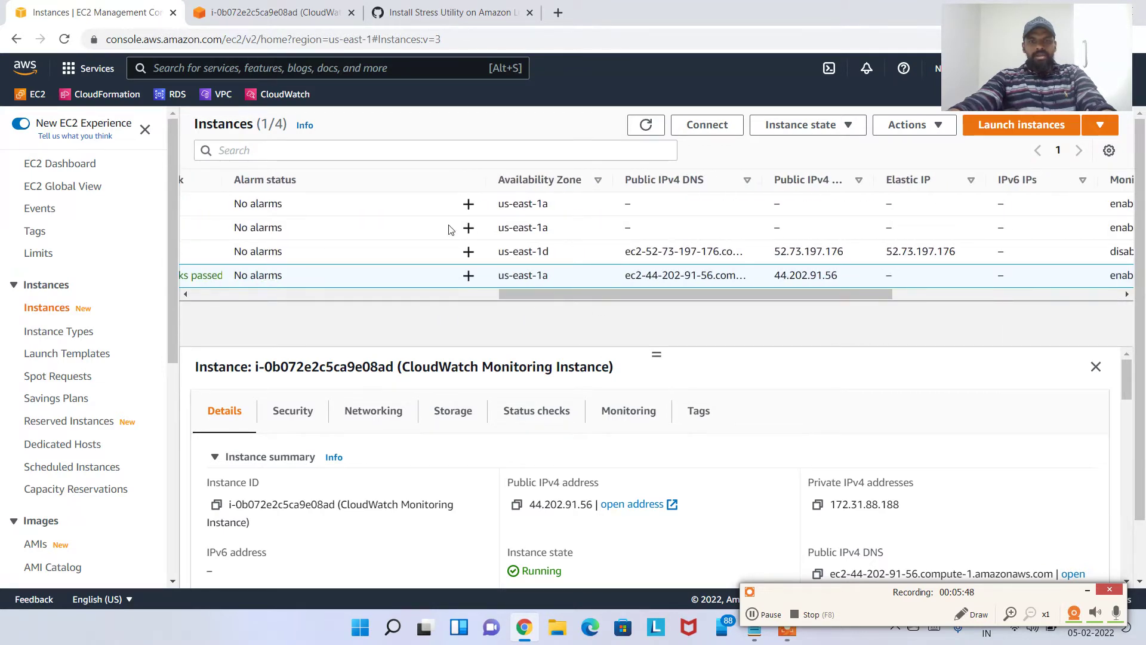
Start a new CloudWatch alarm for the instance and bring its alarm thresholds into view
{"action": "left_click", "coordinate": [468, 276]}
{"action": "scroll", "coordinate": [328, 310], "scroll_direction": "down", "scroll_amount": 3}
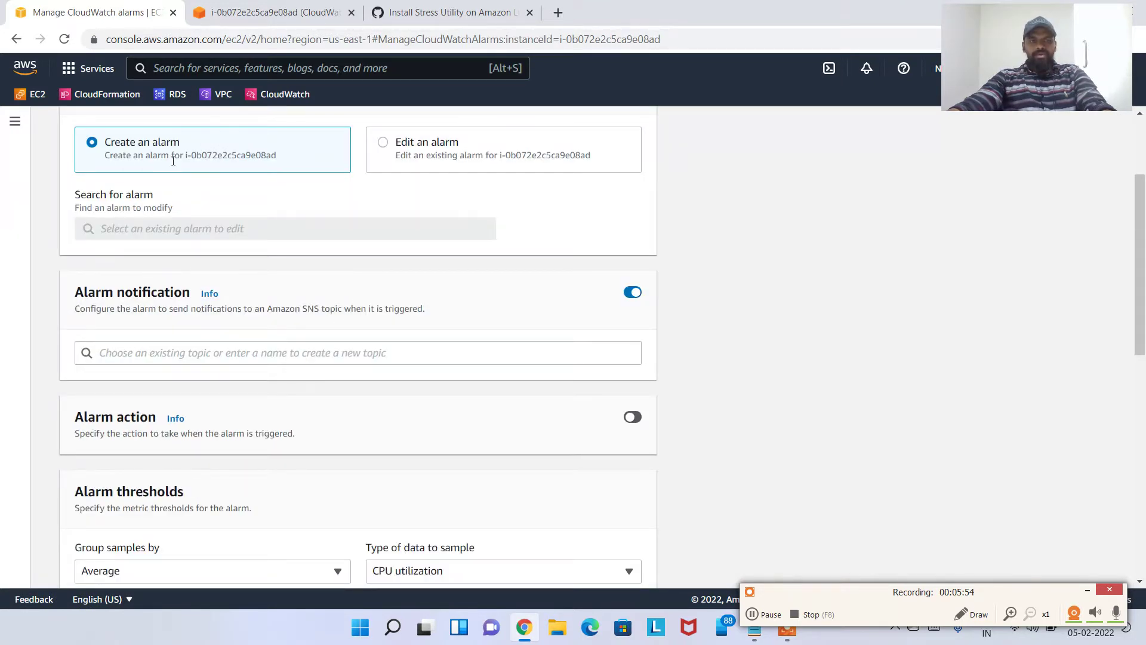
{"action": "scroll", "coordinate": [197, 286], "scroll_direction": "down", "scroll_amount": 1}
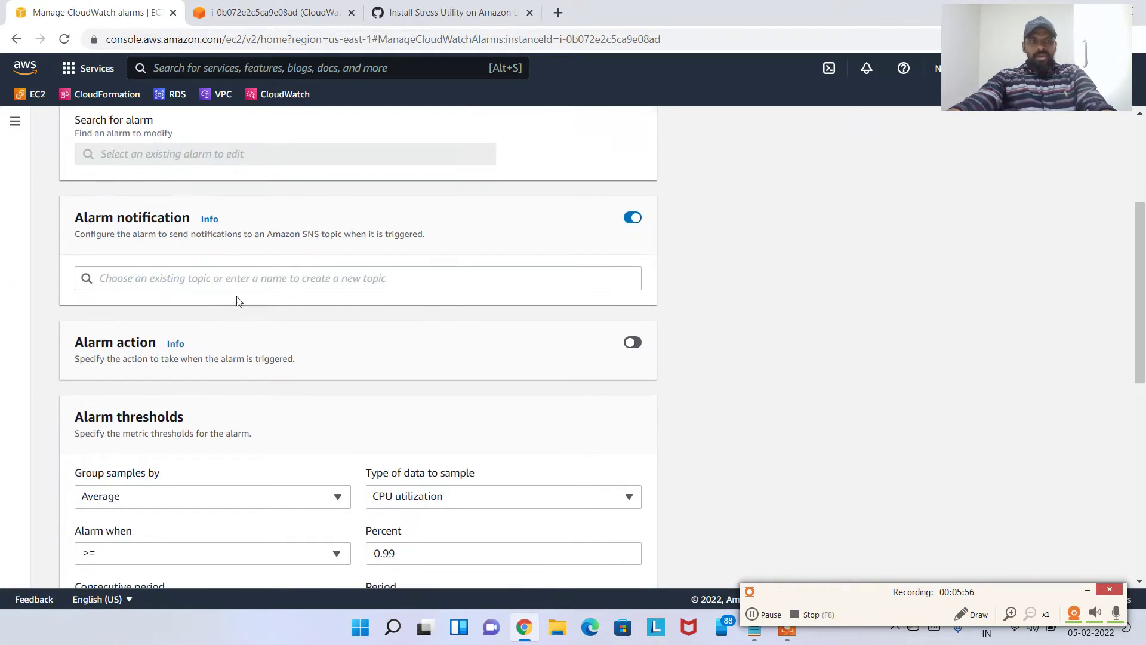
{"action": "scroll", "coordinate": [242, 292], "scroll_direction": "down", "scroll_amount": 1}
{"action": "left_click", "coordinate": [260, 201]}
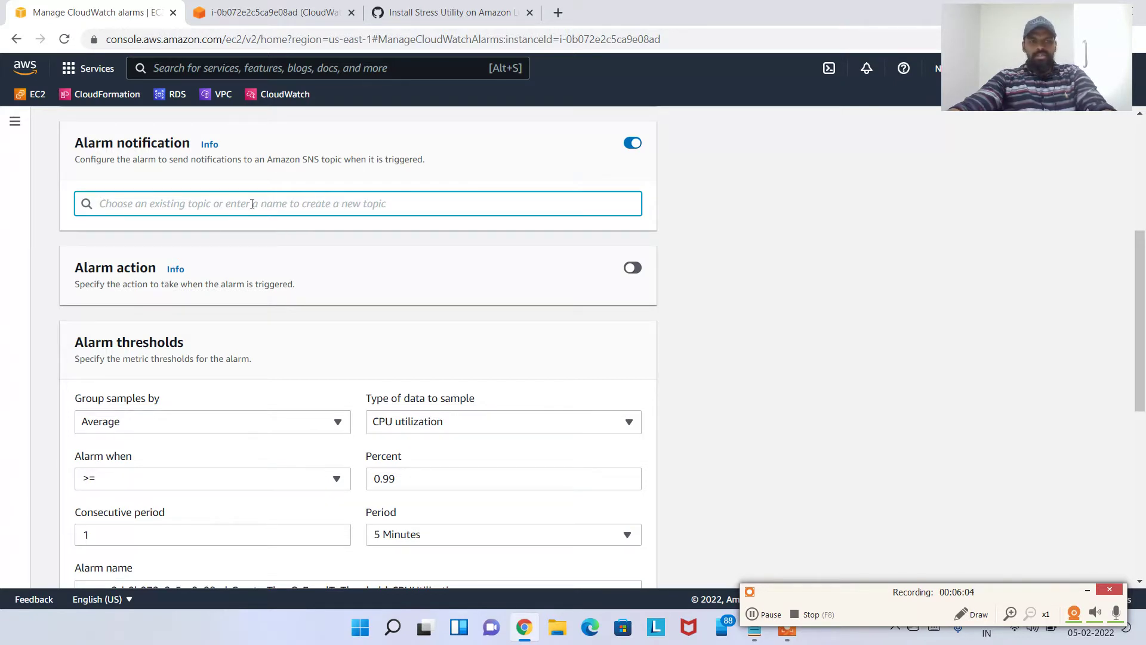
{"action": "scroll", "coordinate": [272, 212], "scroll_direction": "down", "scroll_amount": 2}
{"action": "scroll", "coordinate": [280, 238], "scroll_direction": "up", "scroll_amount": 1}
{"action": "scroll", "coordinate": [267, 253], "scroll_direction": "down", "scroll_amount": 1}
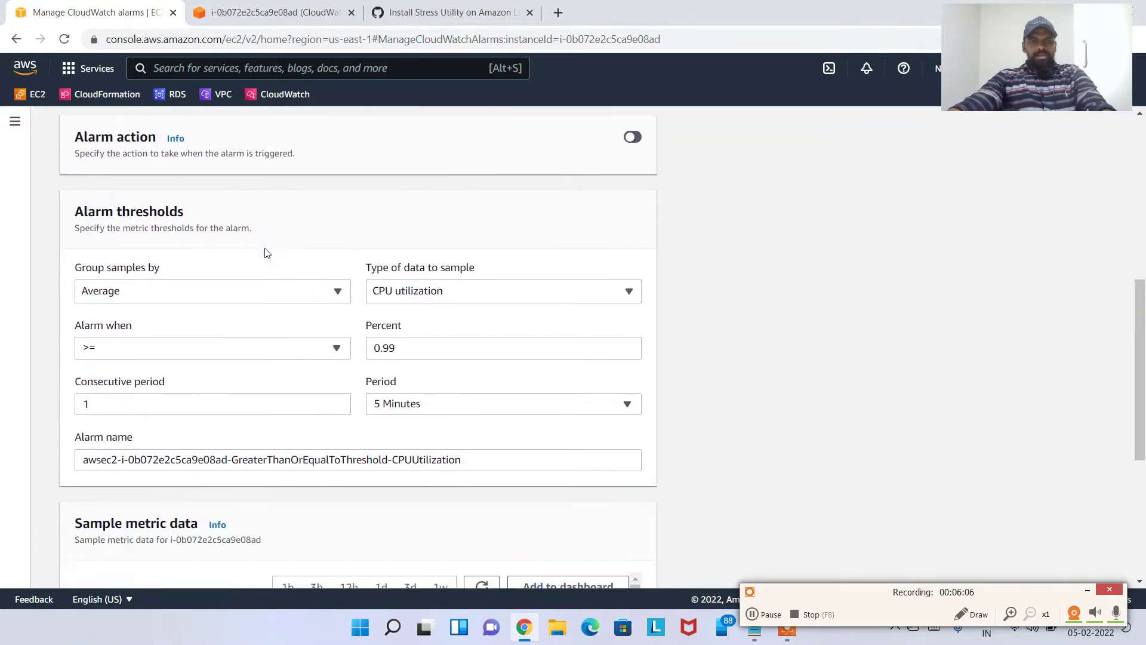
{"action": "scroll", "coordinate": [377, 216], "scroll_direction": "down", "scroll_amount": 1}
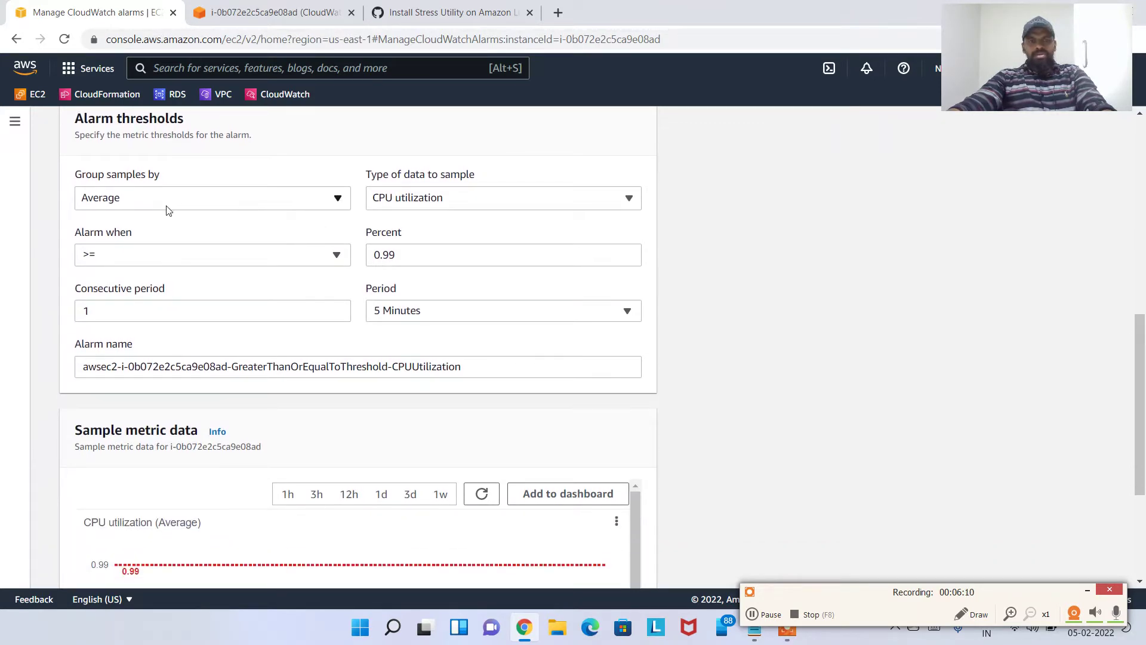
Keep Average as the sample grouping and CPU utilization as the sampled data
{"action": "left_click", "coordinate": [197, 200]}
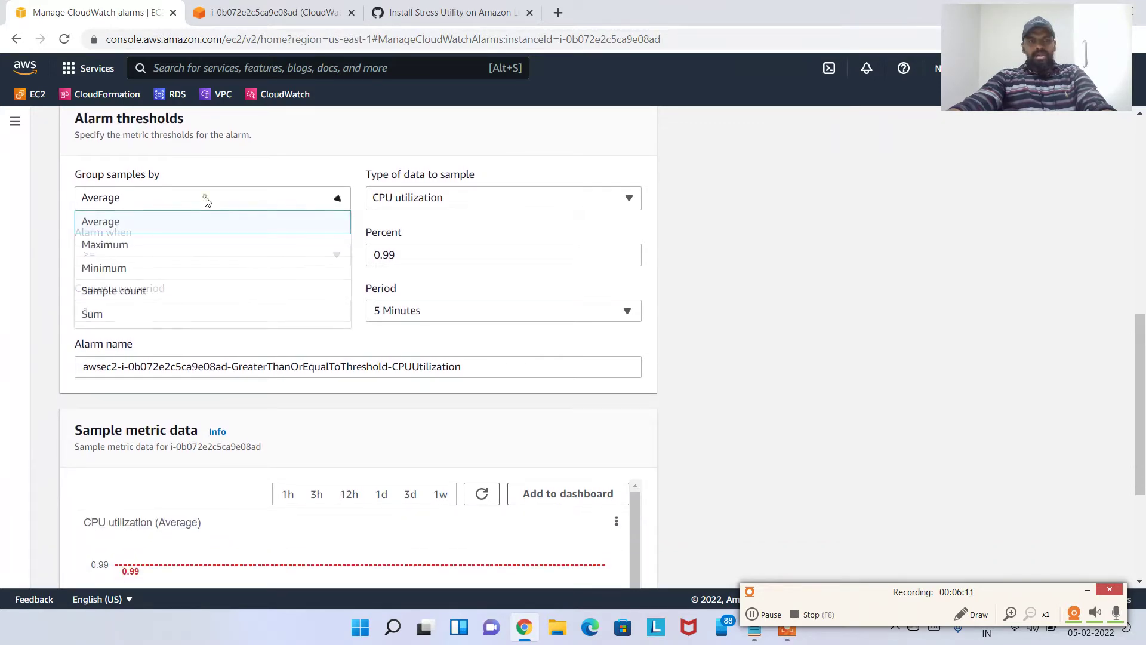
{"action": "left_click", "coordinate": [110, 224]}
{"action": "left_click", "coordinate": [460, 197]}
{"action": "left_click", "coordinate": [442, 219]}
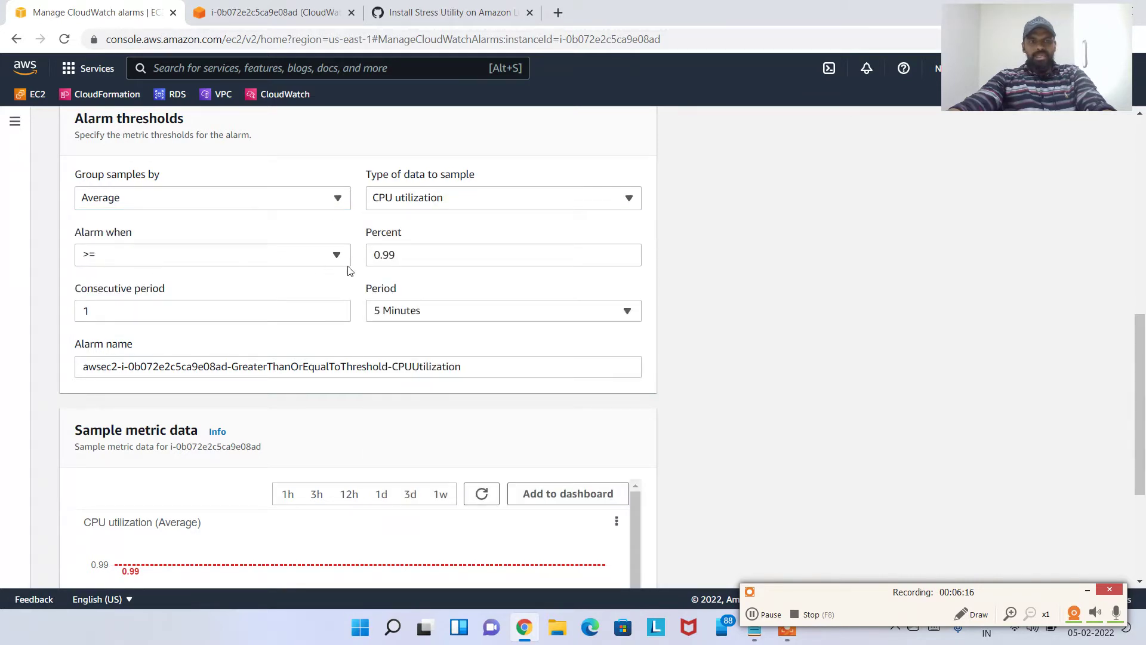
Replace the 0.99 percent threshold with 20, comparing it against the current CPU figure in top
{"action": "left_click", "coordinate": [467, 251]}
{"action": "left_click_drag", "start_coordinate": [398, 255], "coordinate": [373, 255]}
{"action": "type", "text": "20"}
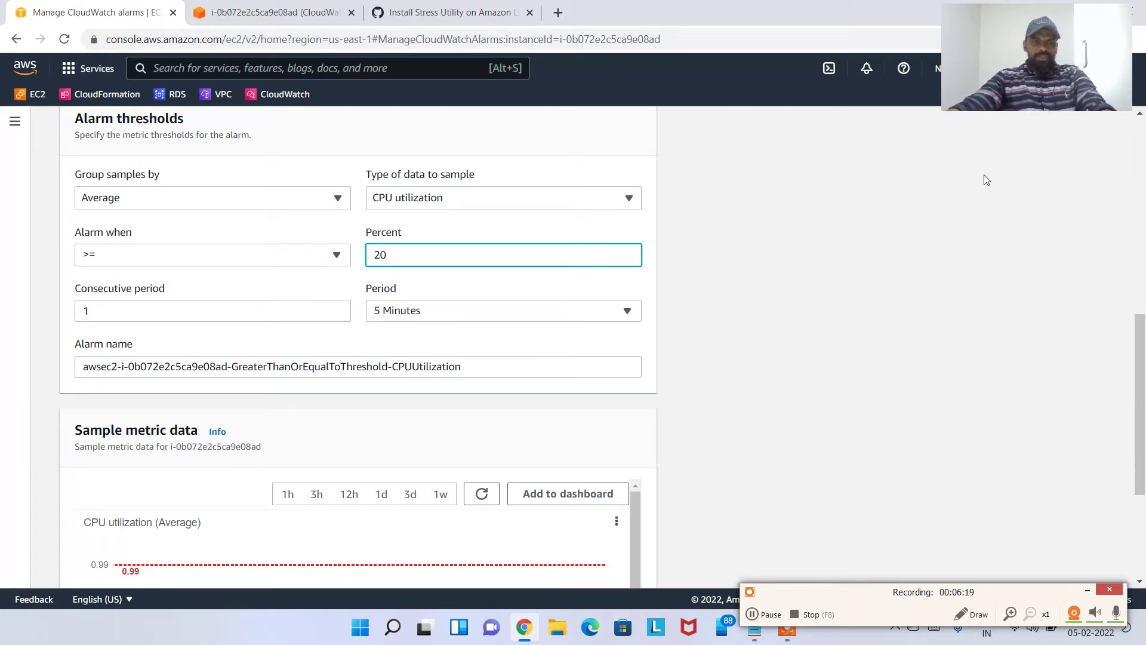
{"action": "left_click", "coordinate": [836, 231]}
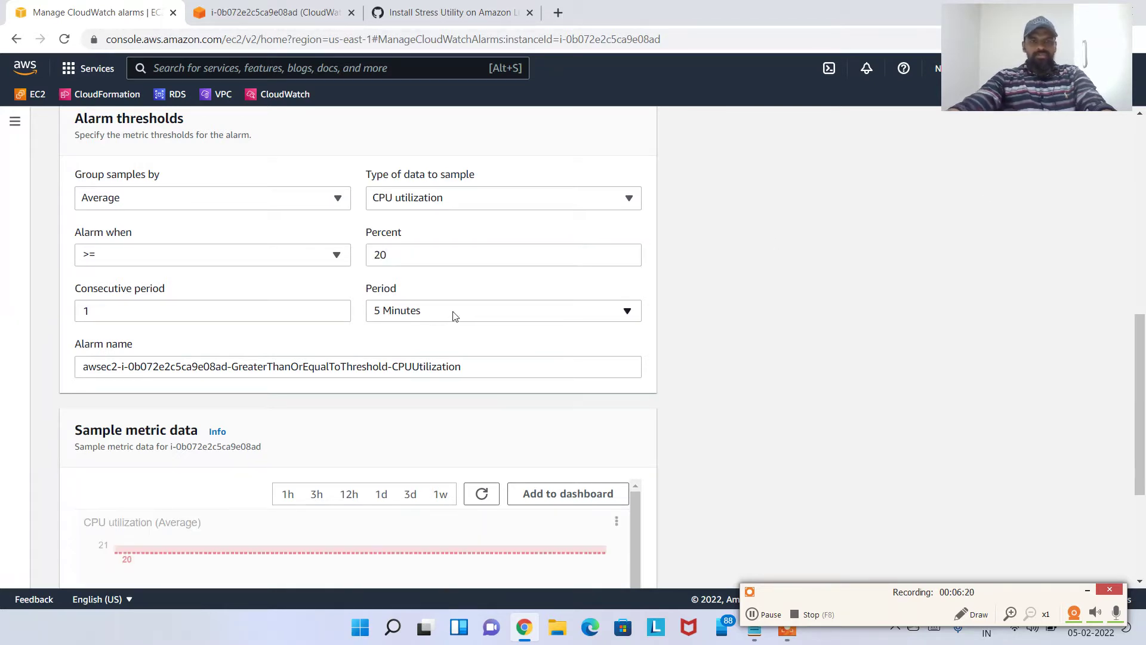
{"action": "left_click_drag", "start_coordinate": [403, 260], "coordinate": [327, 265]}
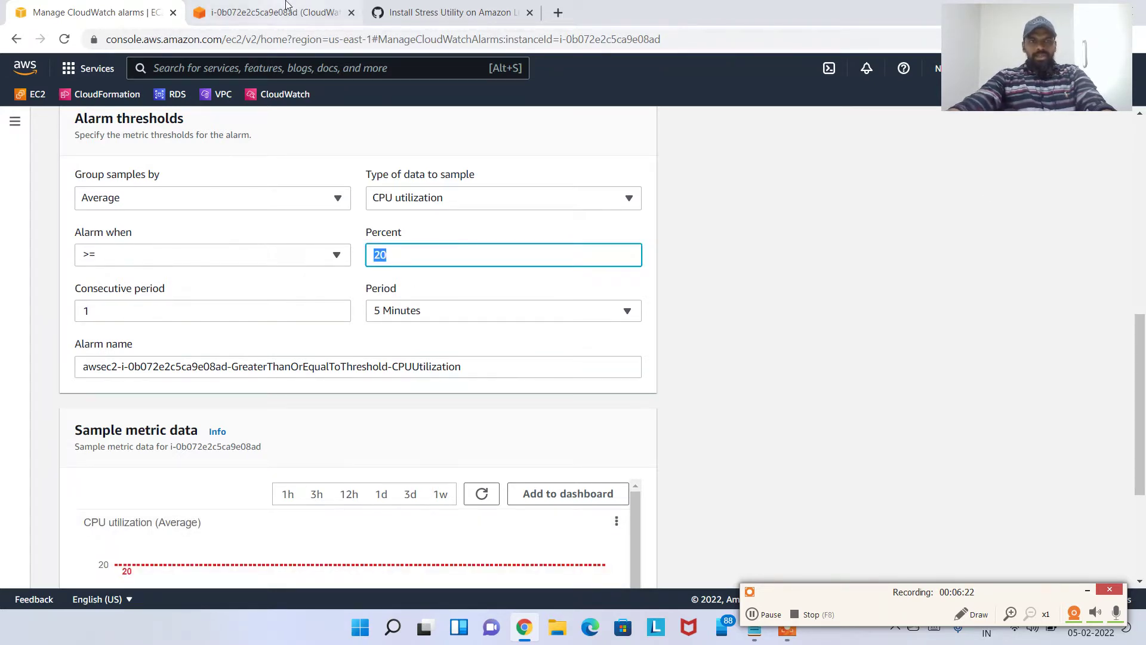
{"action": "left_click", "coordinate": [274, 12]}
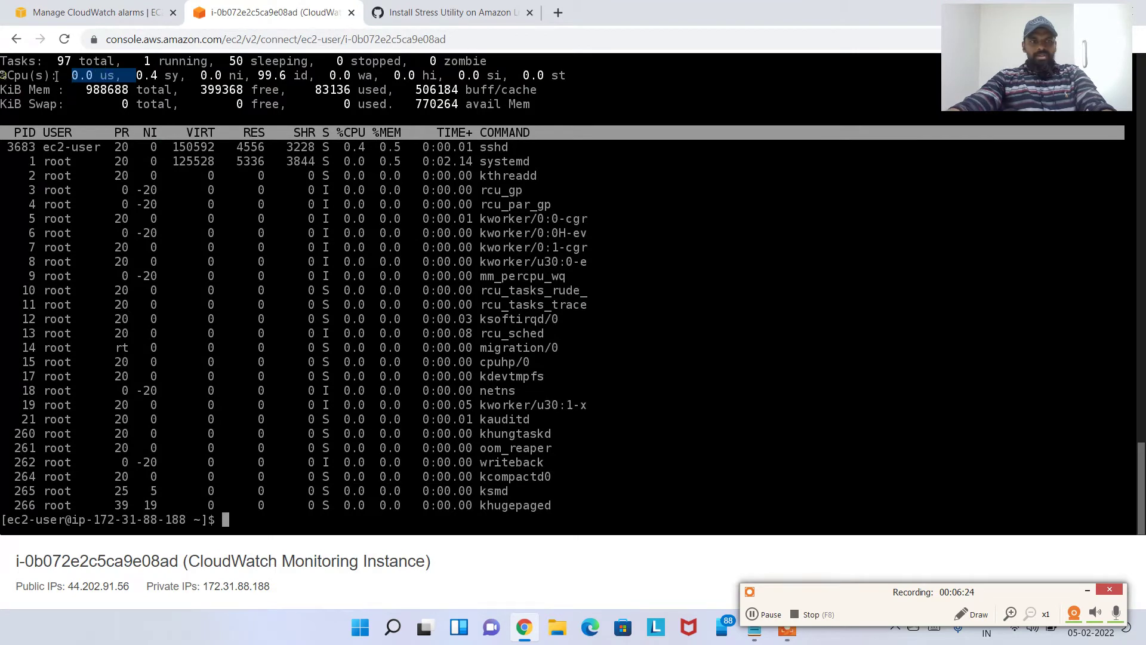
{"action": "left_click_drag", "start_coordinate": [1, 76], "coordinate": [117, 76]}
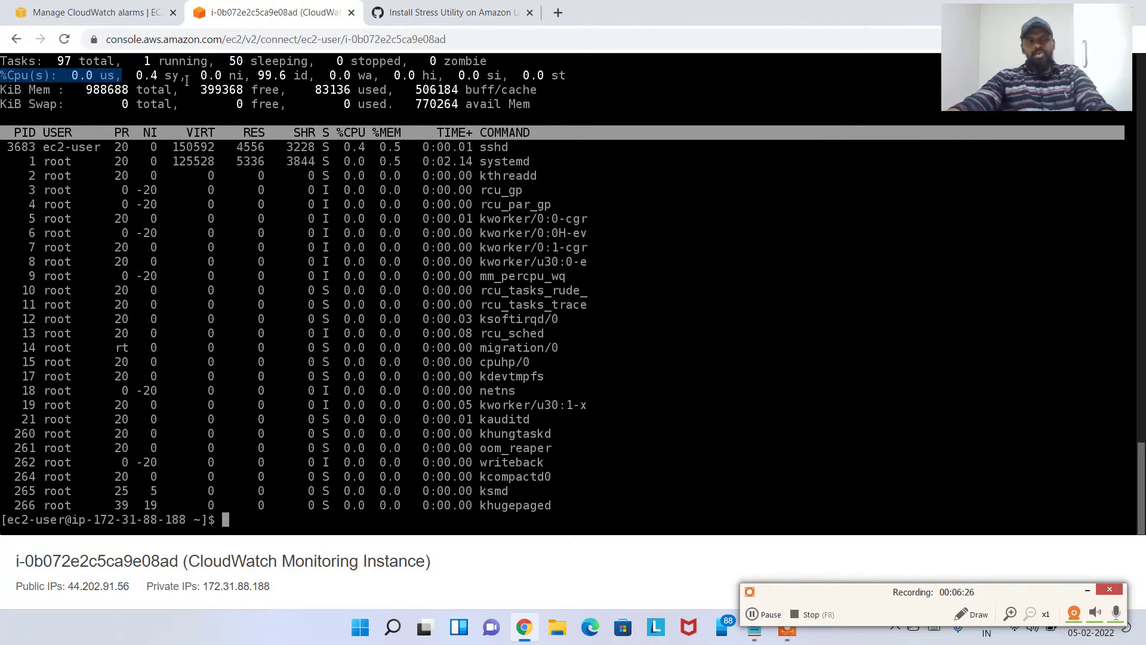
{"action": "left_click", "coordinate": [138, 12]}
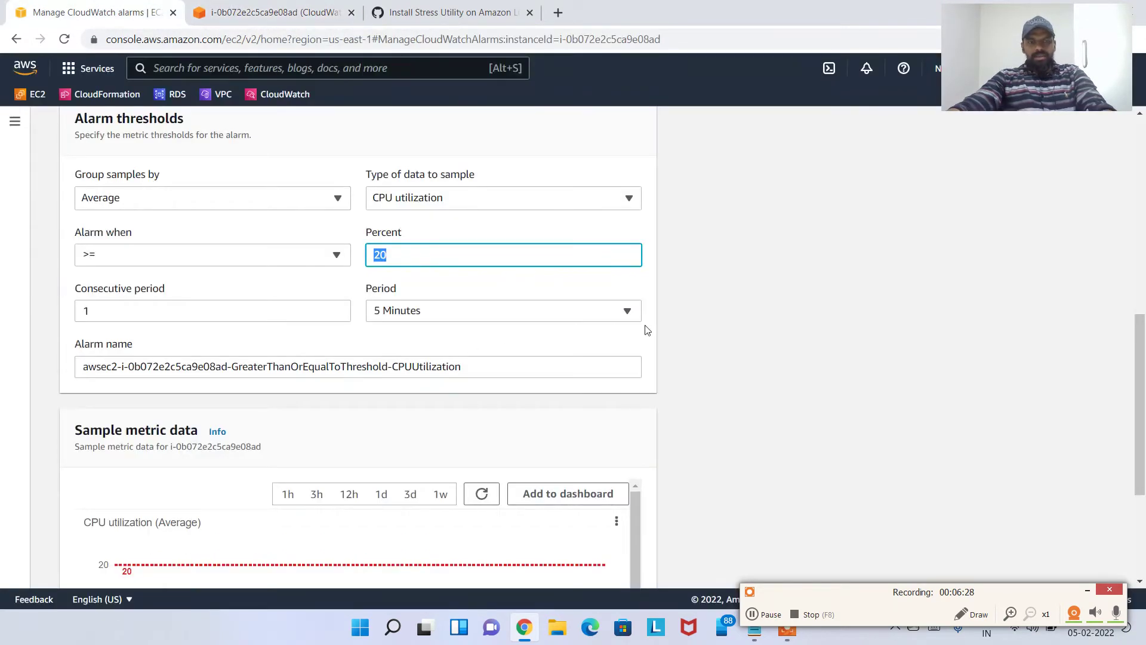
{"action": "left_click", "coordinate": [745, 307]}
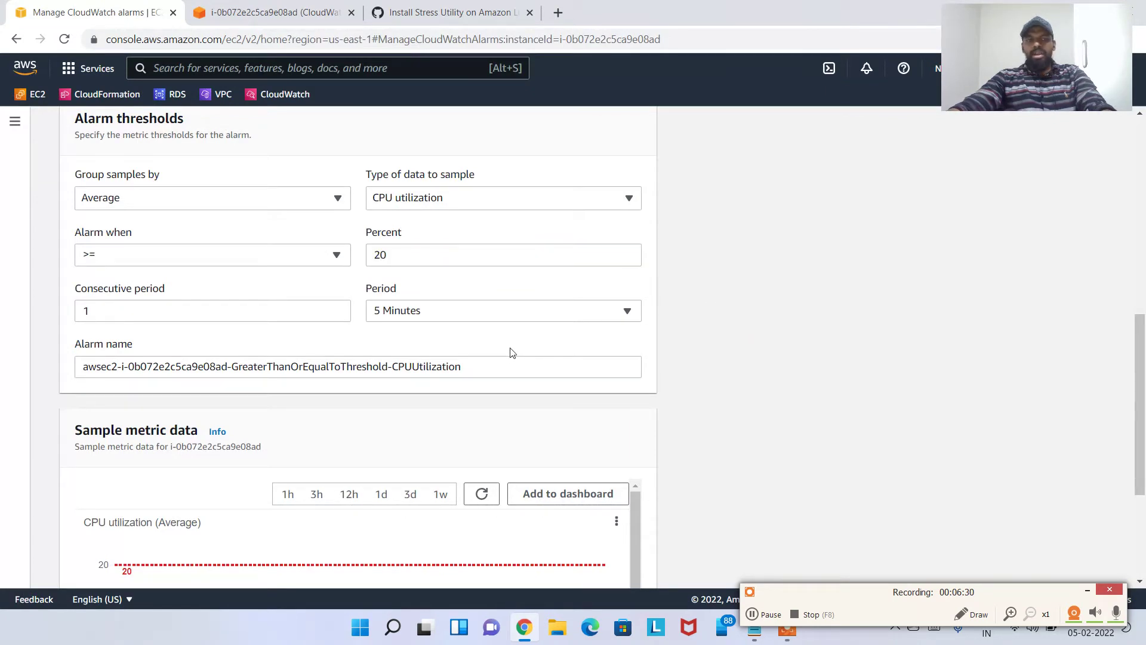
Keep the alarm period at 5 Minutes
{"action": "scroll", "coordinate": [371, 335], "scroll_direction": "down", "scroll_amount": 1}
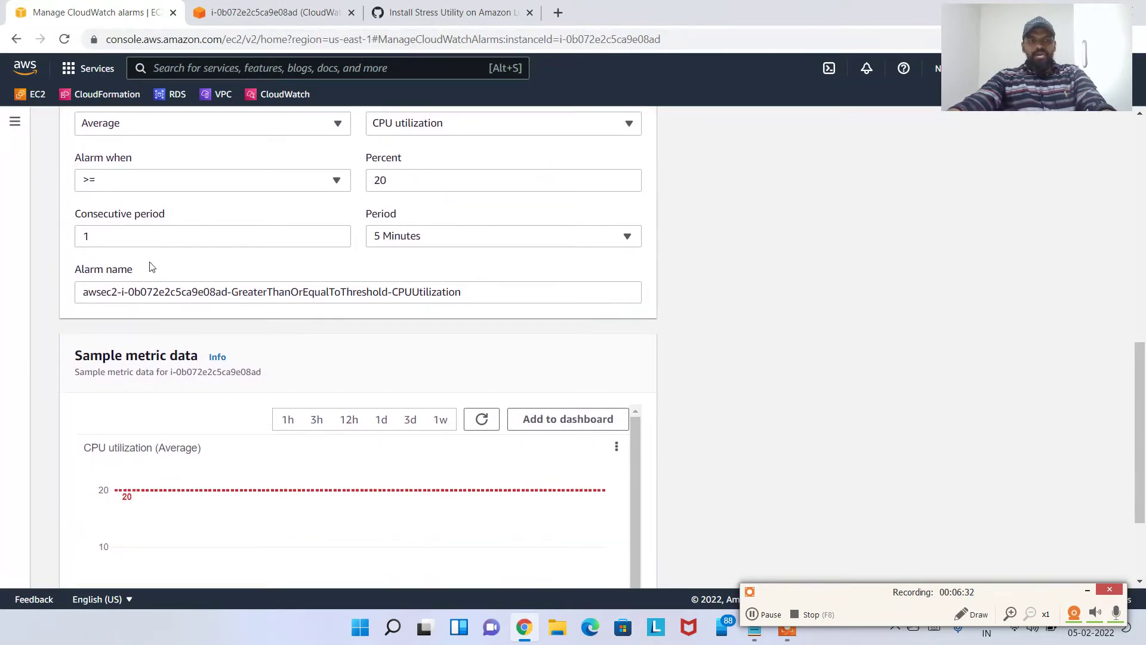
{"action": "left_click", "coordinate": [90, 236]}
{"action": "double_click", "coordinate": [89, 236]}
{"action": "left_click", "coordinate": [494, 237]}
{"action": "left_click", "coordinate": [487, 239]}
{"action": "scroll", "coordinate": [370, 286], "scroll_direction": "down", "scroll_amount": 1}
{"action": "scroll", "coordinate": [197, 209], "scroll_direction": "up", "scroll_amount": 2}
{"action": "left_click", "coordinate": [77, 311]}
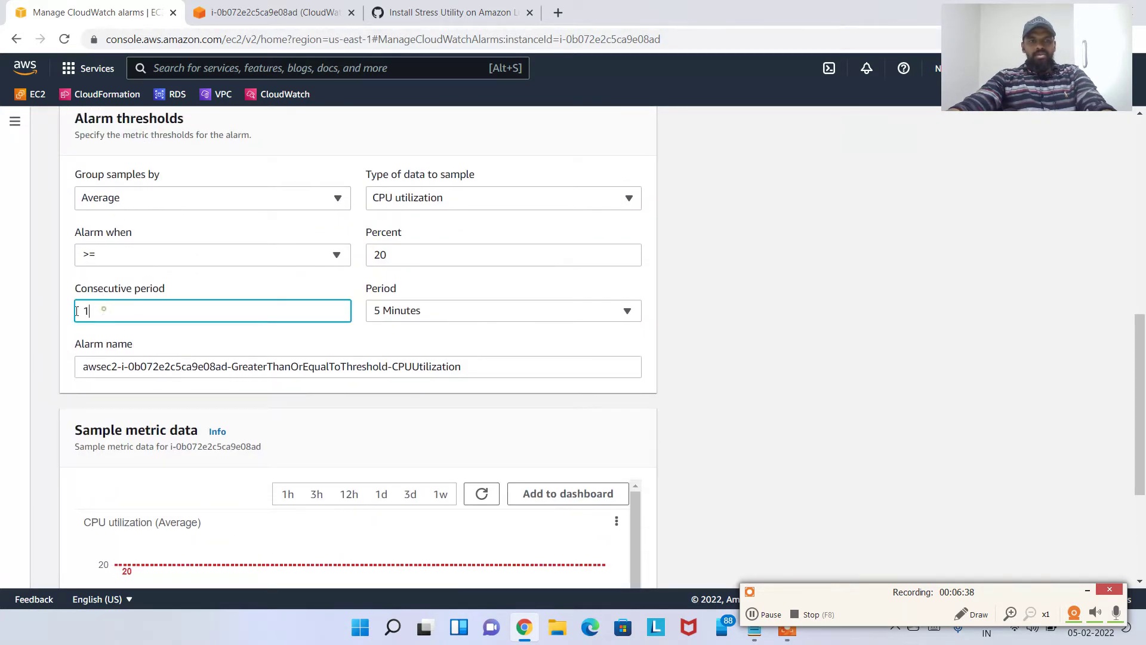
{"action": "left_click", "coordinate": [442, 313]}
{"action": "left_click", "coordinate": [126, 316]}
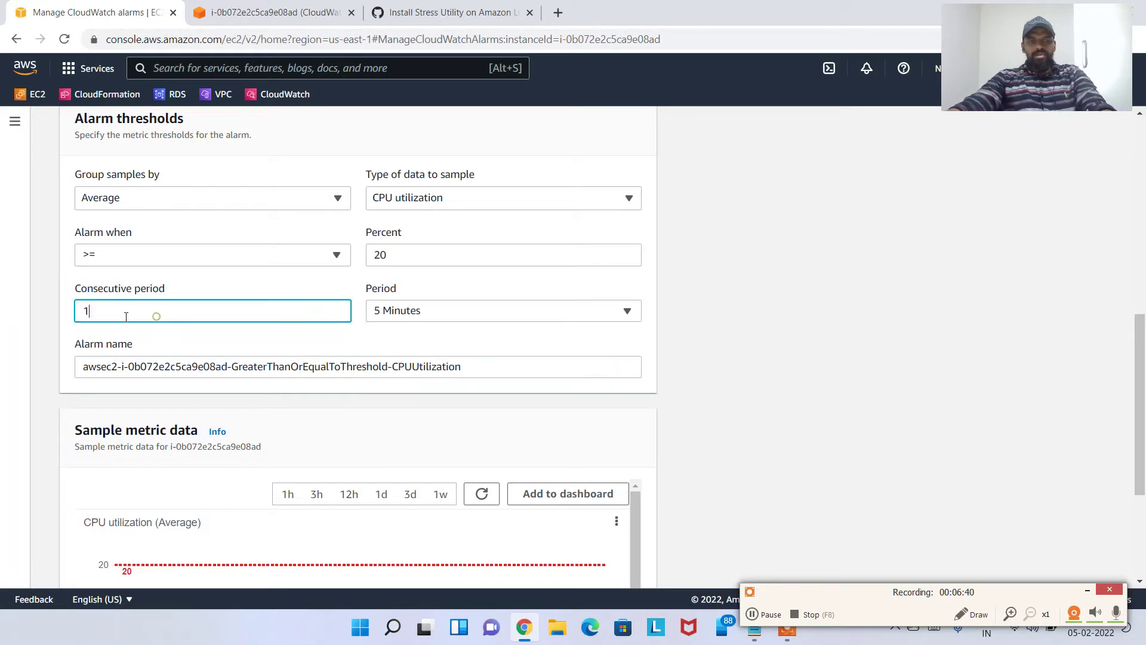
Leave consecutive periods at 1, after briefly trying 2
{"action": "left_click_drag", "start_coordinate": [120, 313], "coordinate": [62, 320]}
{"action": "type", "text": "2"}
{"action": "key", "text": "Tab"}
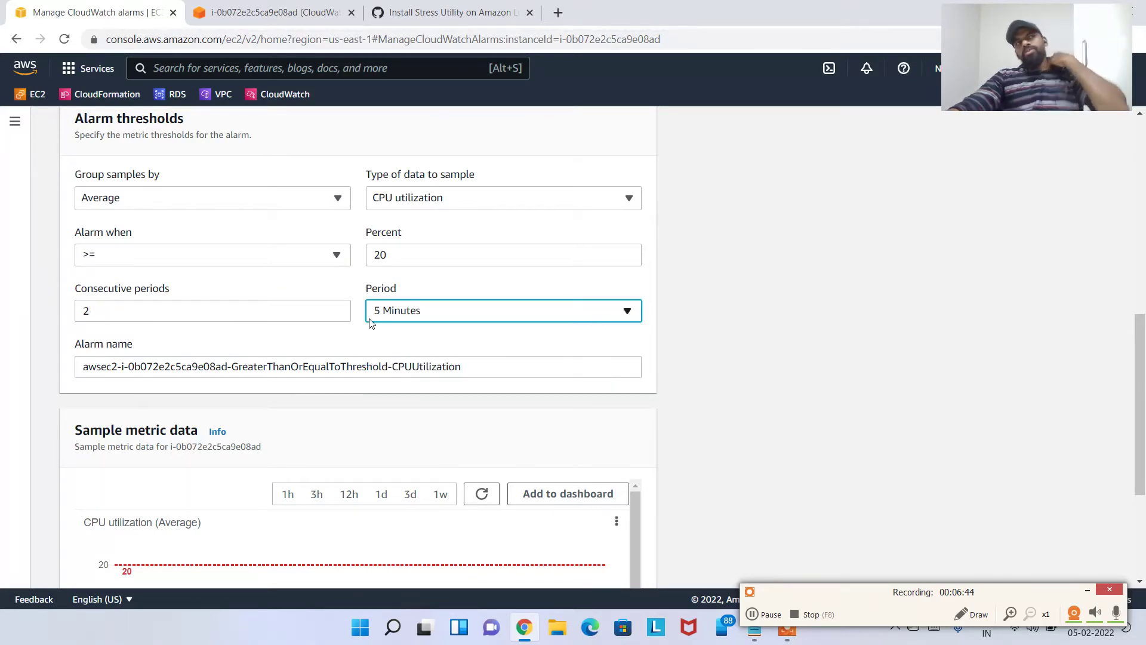
{"action": "left_click_drag", "start_coordinate": [152, 308], "coordinate": [37, 319]}
{"action": "type", "text": "1"}
{"action": "key", "text": "Tab"}
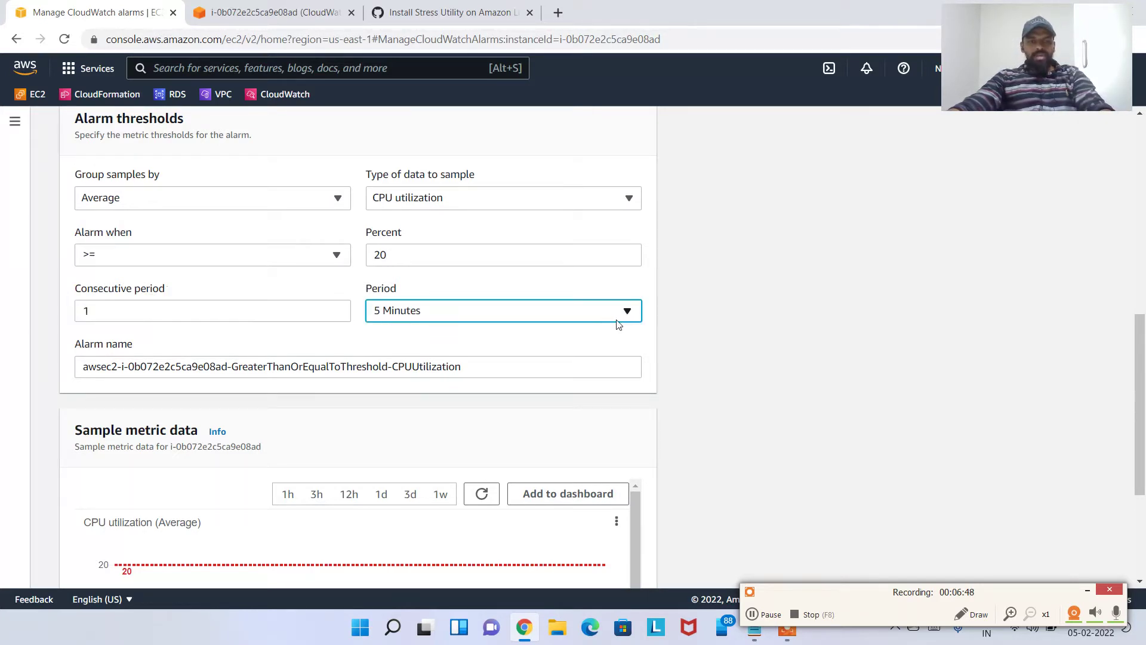
{"action": "left_click", "coordinate": [695, 324]}
Replace the default alarm name with 'Average CPU Utilization Demo', correcting the misspelling
{"action": "scroll", "coordinate": [586, 364], "scroll_direction": "down", "scroll_amount": 1}
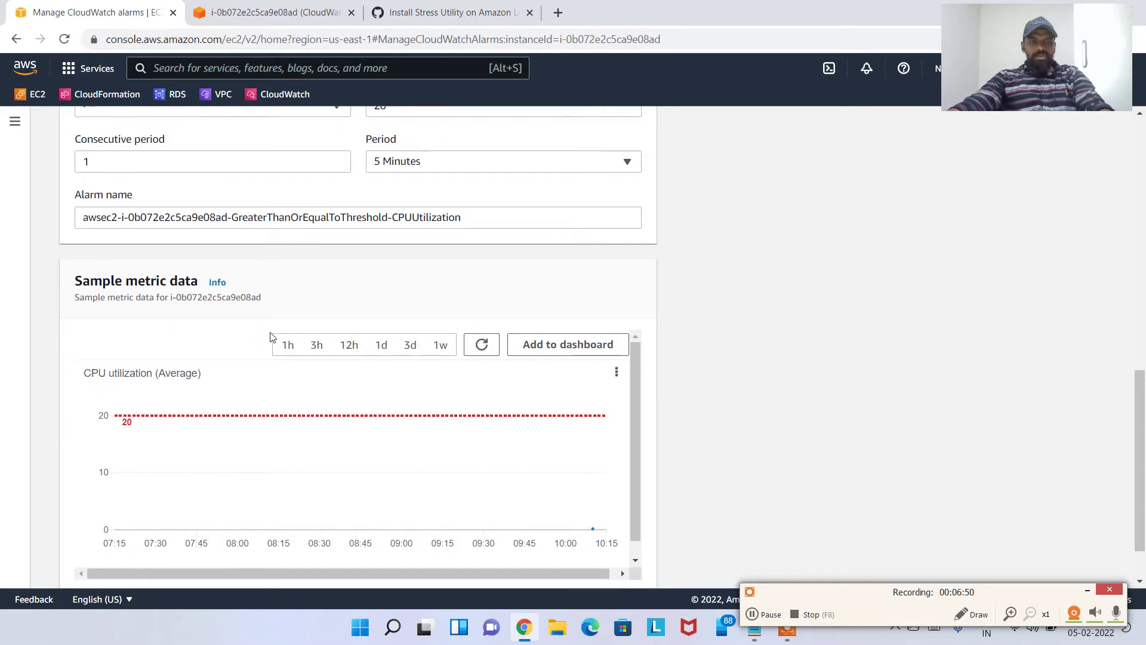
{"action": "left_click", "coordinate": [91, 220]}
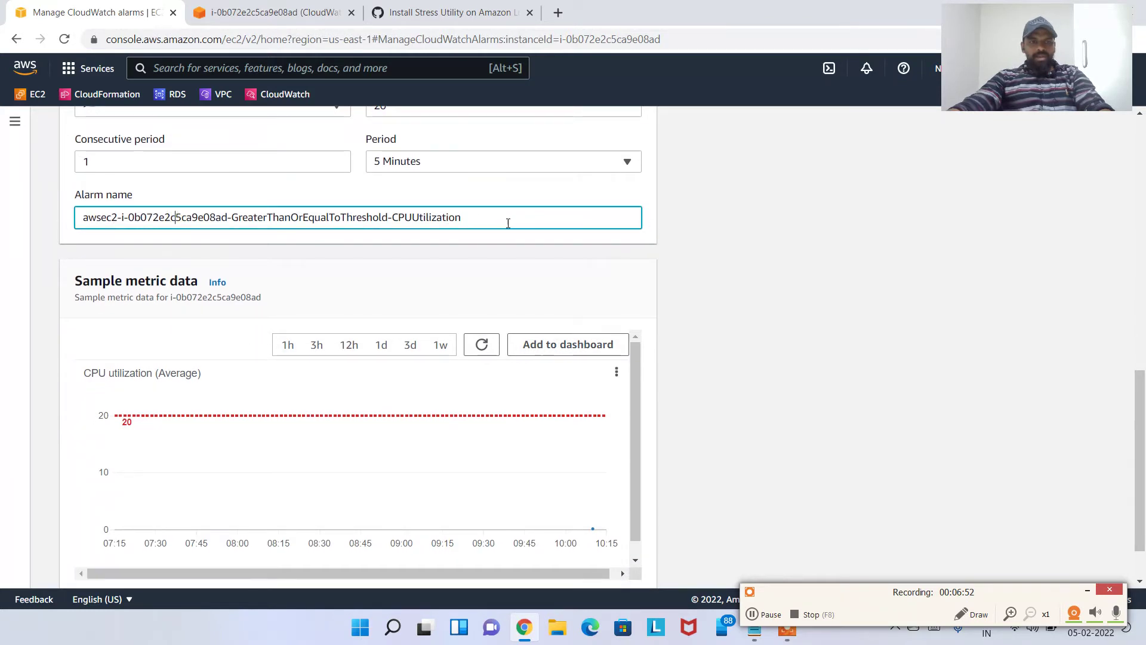
{"action": "left_click_drag", "start_coordinate": [508, 223], "coordinate": [34, 217]}
{"action": "key", "text": "BackSpace"}
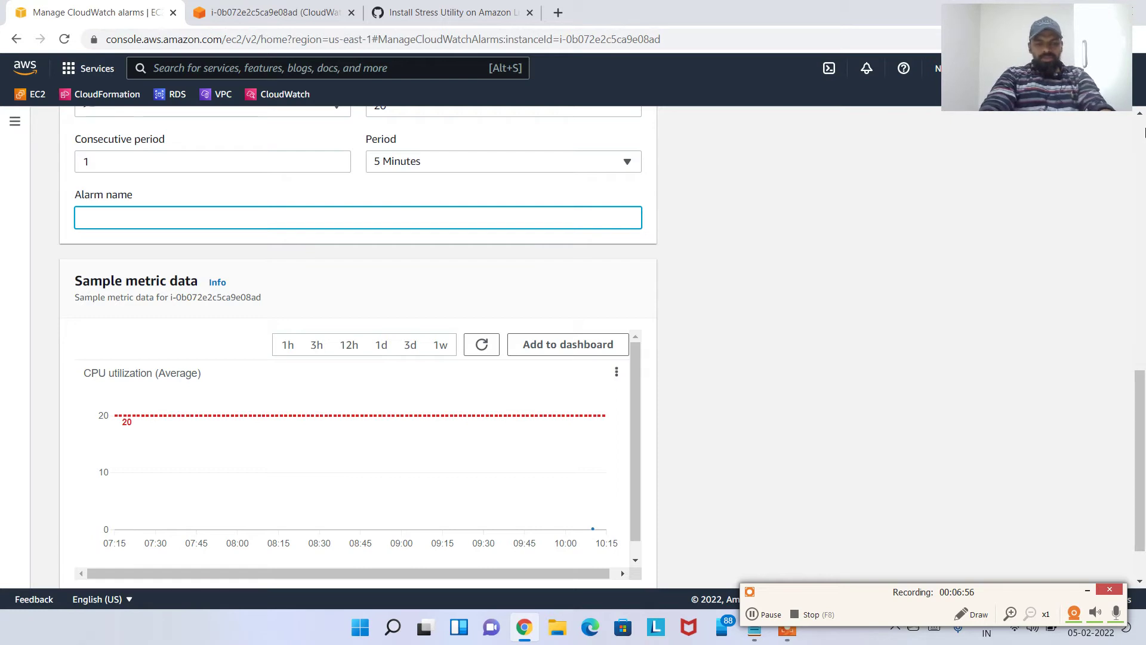
{"action": "type", "text": "AV"}
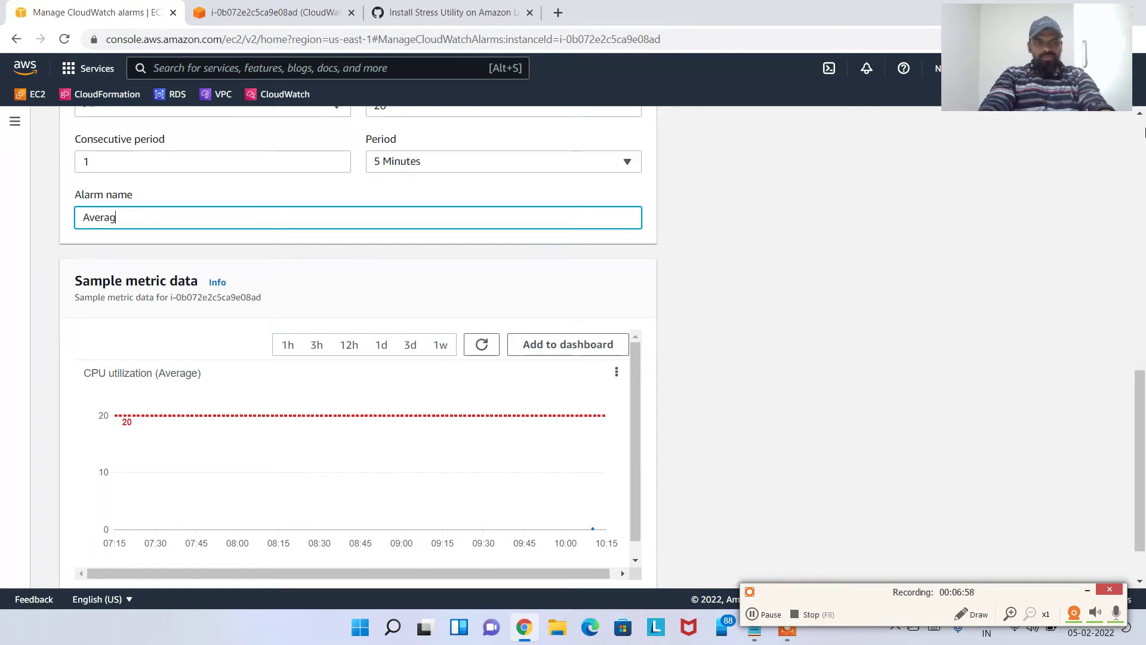
{"action": "type", "text": "erage CPU Utli"}
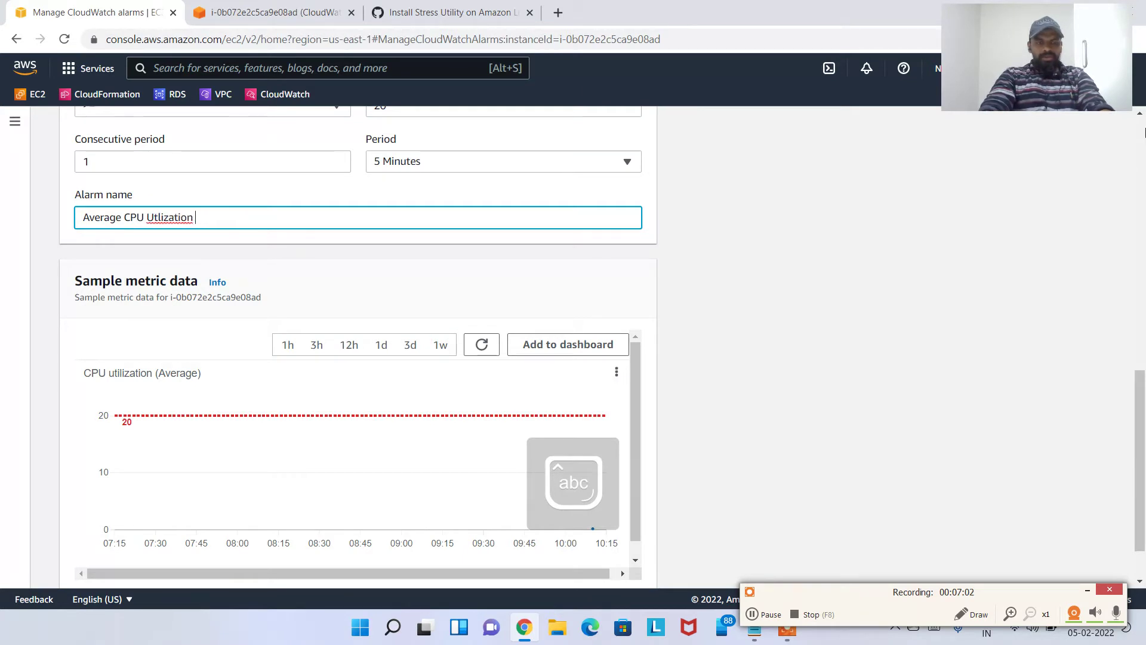
{"action": "type", "text": "zation"}
{"action": "key", "text": "BackSpace"}
{"action": "key", "text": "BackSpace"}
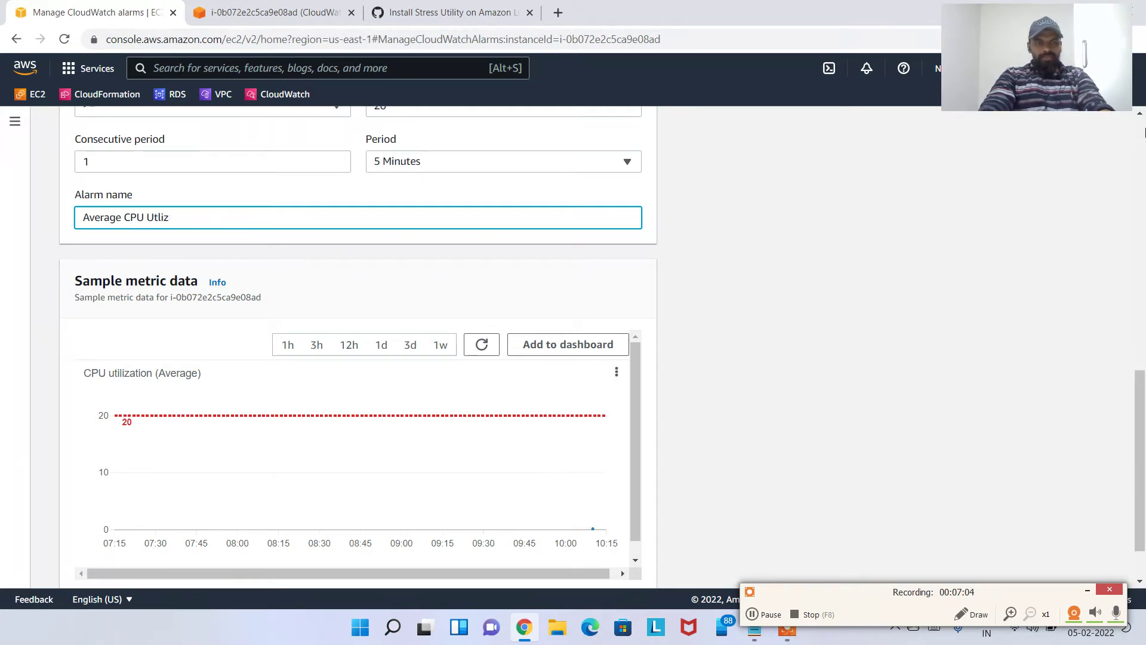
{"action": "key", "text": "BackSpace"}
{"action": "type", "text": "lization Demo"}
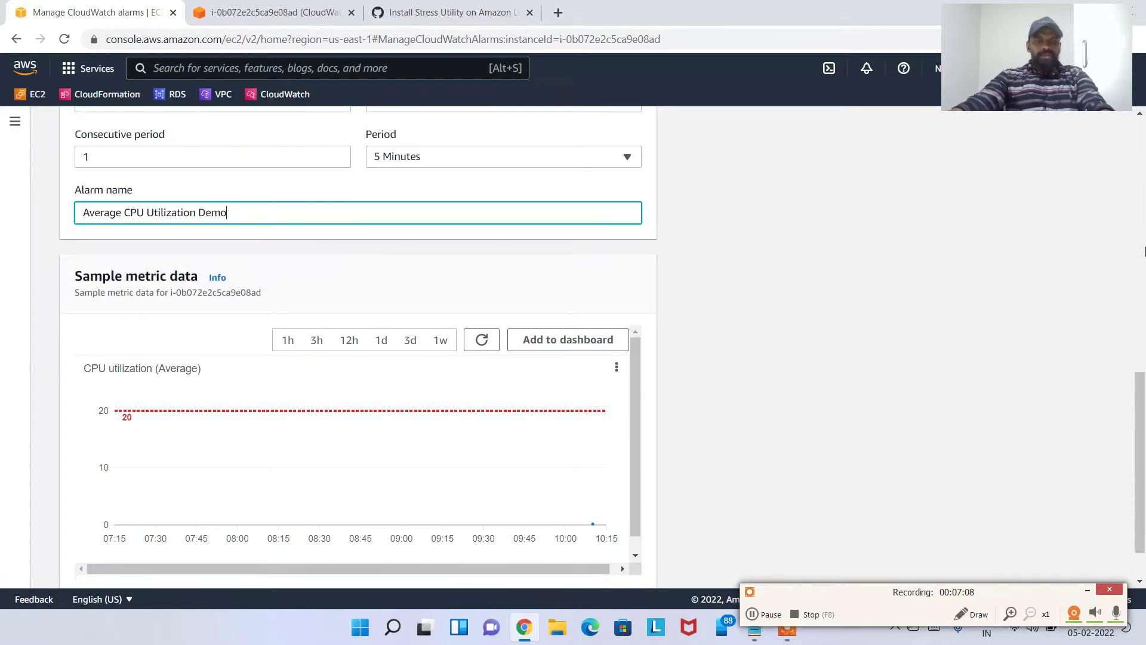
{"action": "scroll", "coordinate": [959, 299], "scroll_direction": "down", "scroll_amount": 1}
{"action": "scroll", "coordinate": [1144, 161], "scroll_direction": "up", "scroll_amount": 5}
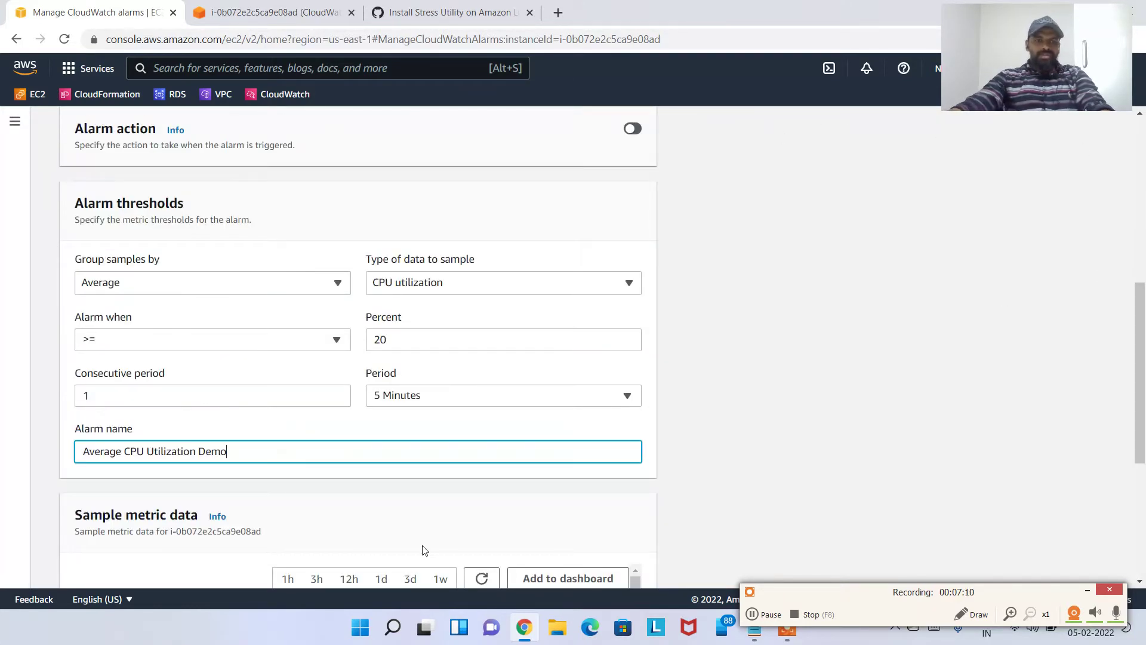
{"action": "scroll", "coordinate": [454, 269], "scroll_direction": "down", "scroll_amount": 4}
Change the alarm's Percent threshold from 20 to 50
{"action": "scroll", "coordinate": [442, 145], "scroll_direction": "up", "scroll_amount": 1}
{"action": "double_click", "coordinate": [379, 190]}
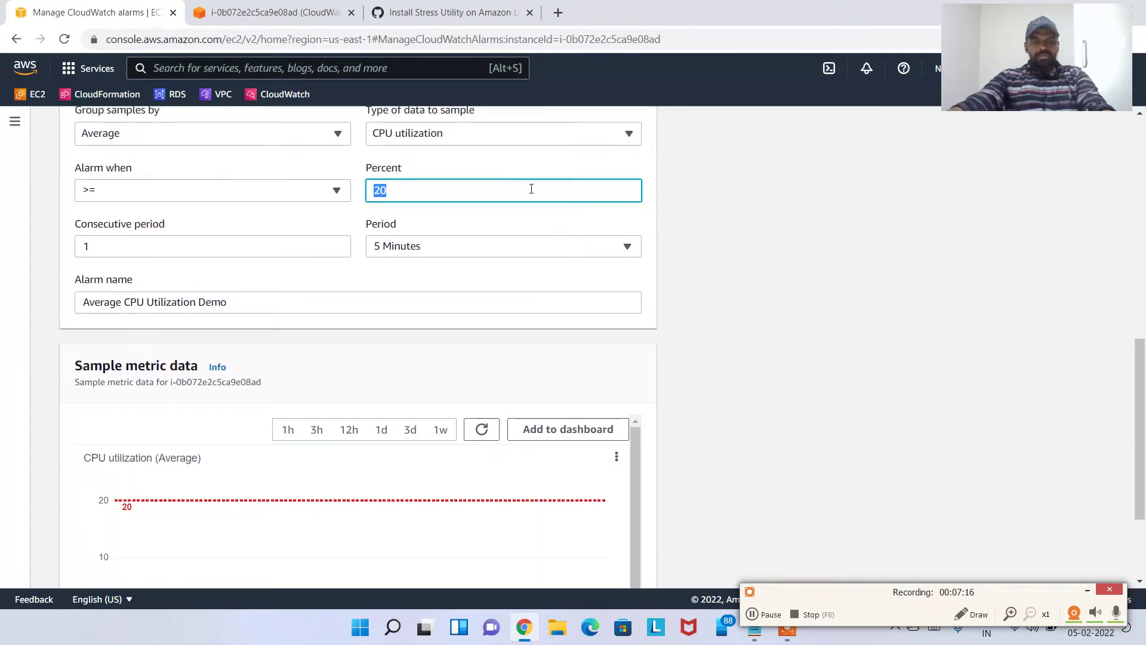
{"action": "type", "text": "5"}
{"action": "key", "text": "Tab"}
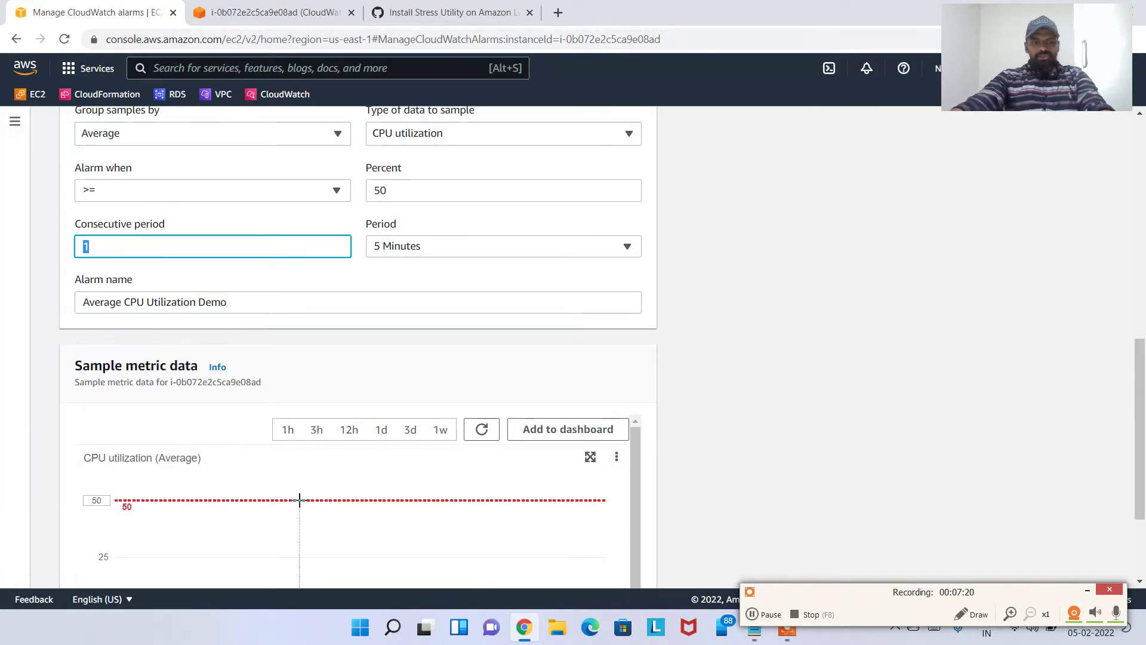
{"action": "double_click", "coordinate": [397, 197]}
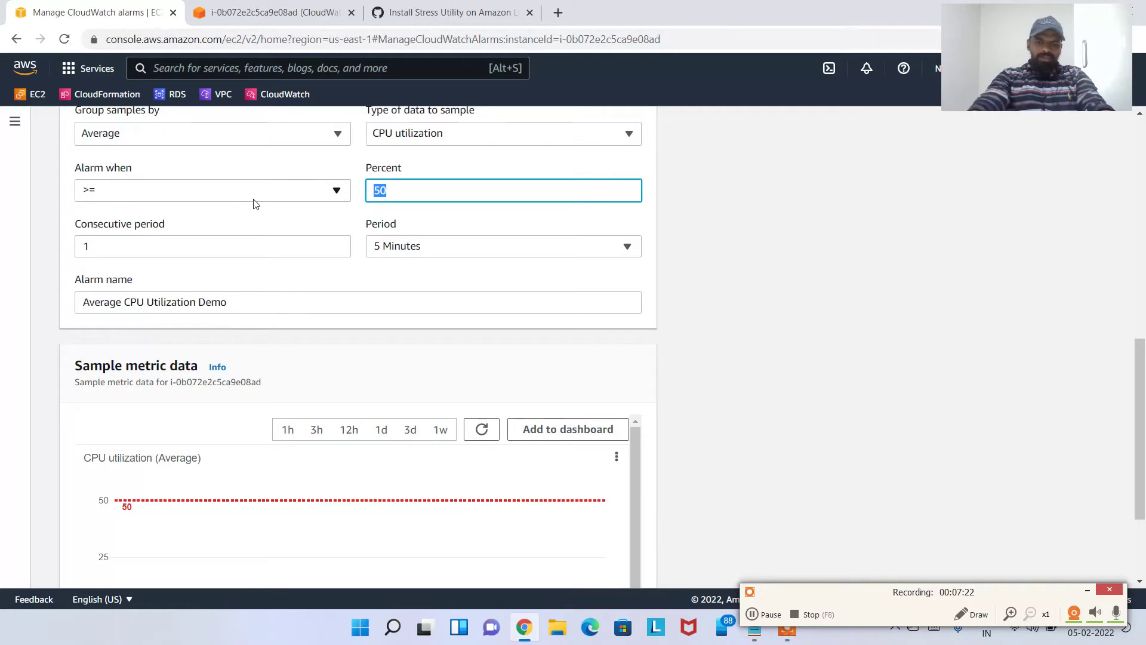
{"action": "key", "text": "BackSpace"}
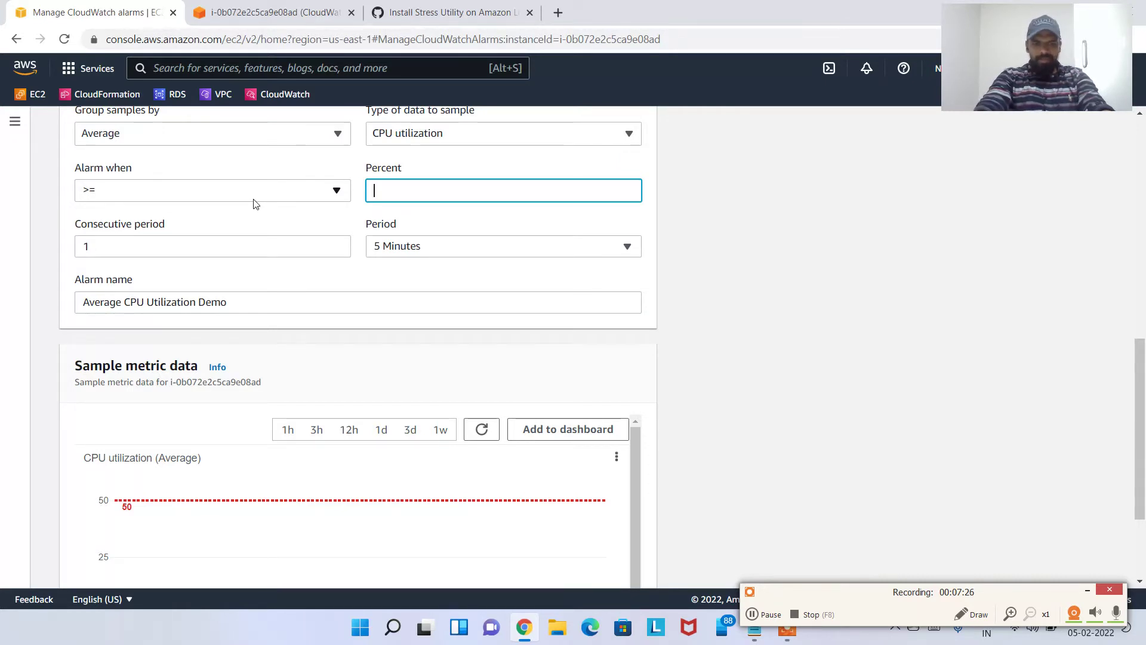
{"action": "key", "text": "Tab"}
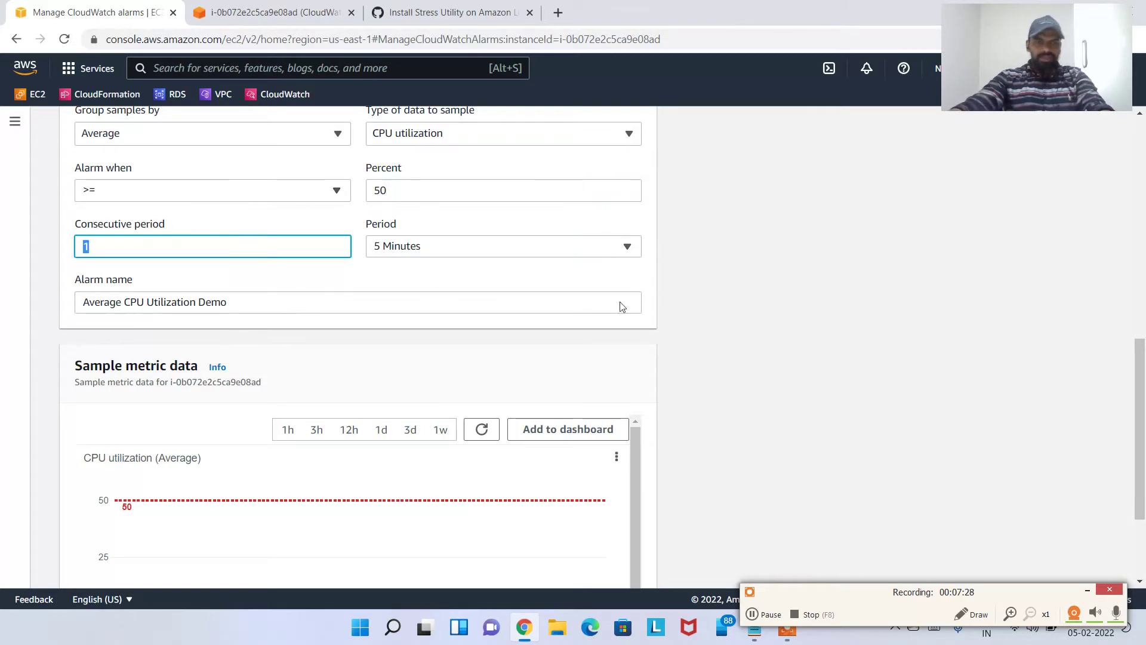
{"action": "key", "text": "Tab"}
Create the alarm with these settings from the bottom of the form
{"action": "scroll", "coordinate": [711, 332], "scroll_direction": "down", "scroll_amount": 1}
{"action": "scroll", "coordinate": [711, 332], "scroll_direction": "down", "scroll_amount": 1}
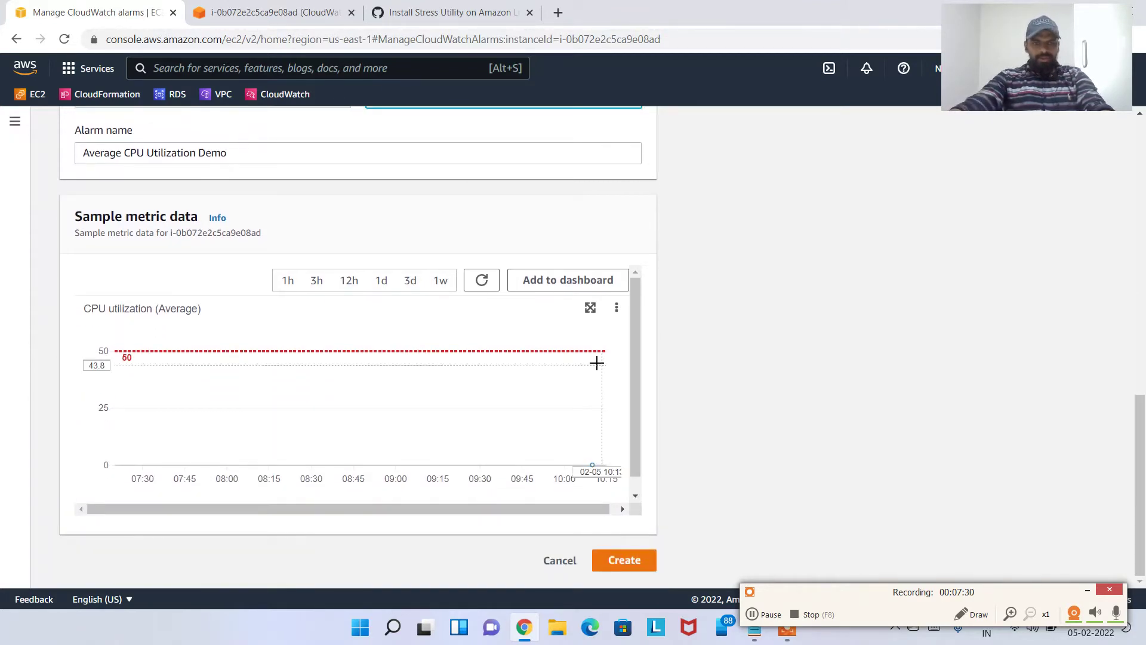
{"action": "scroll", "coordinate": [645, 377], "scroll_direction": "up", "scroll_amount": 10}
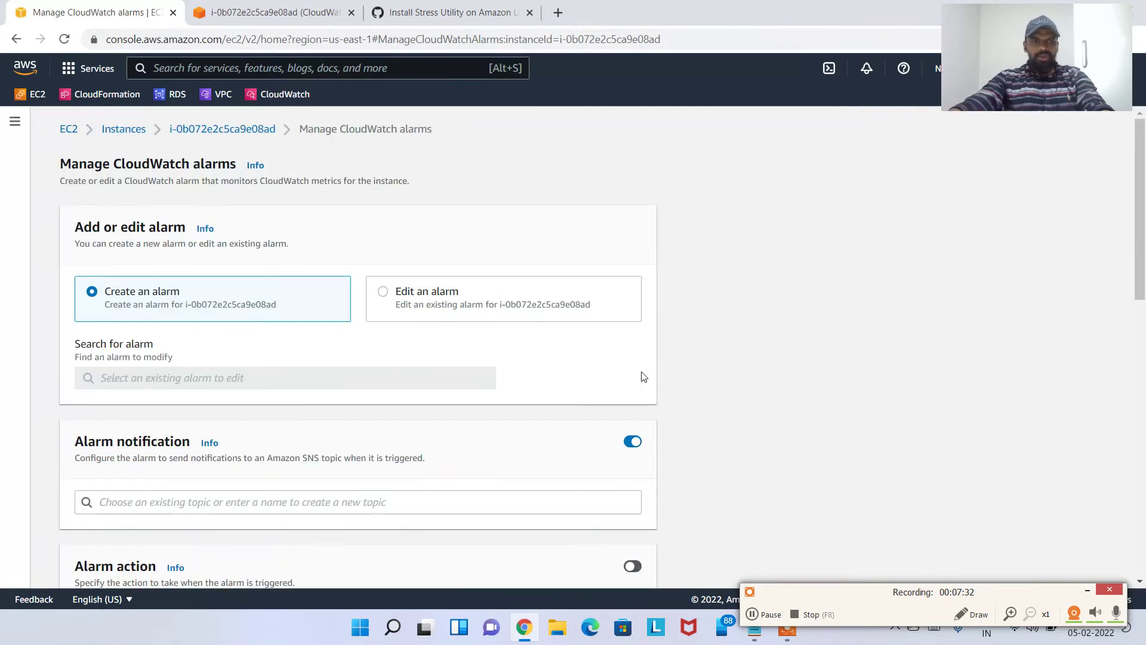
{"action": "scroll", "coordinate": [642, 376], "scroll_direction": "down", "scroll_amount": 10}
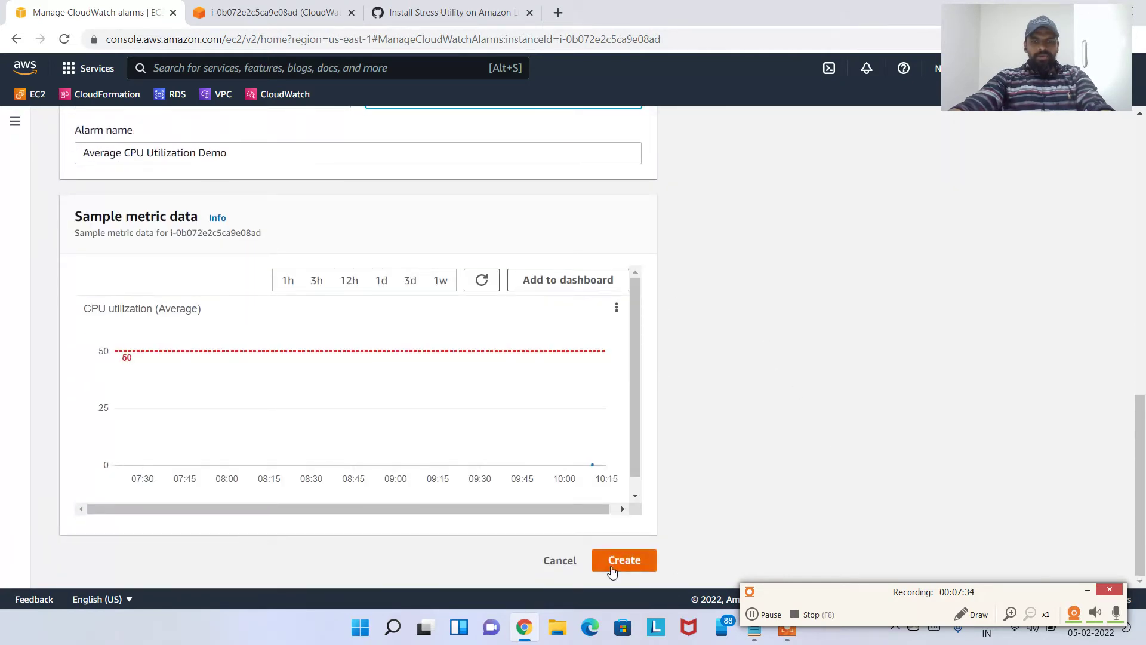
{"action": "left_click", "coordinate": [612, 569]}
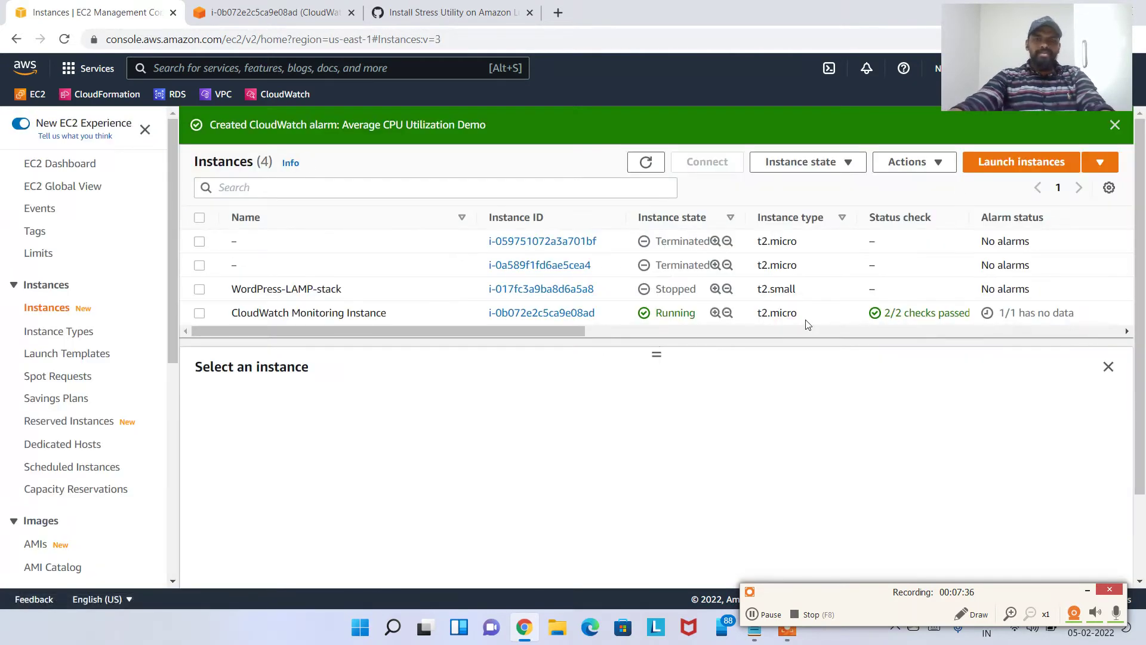
Dismiss the alarm details dialog and verify top still shows 0.0 user CPU
{"action": "left_click_drag", "start_coordinate": [997, 317], "coordinate": [1028, 348]}
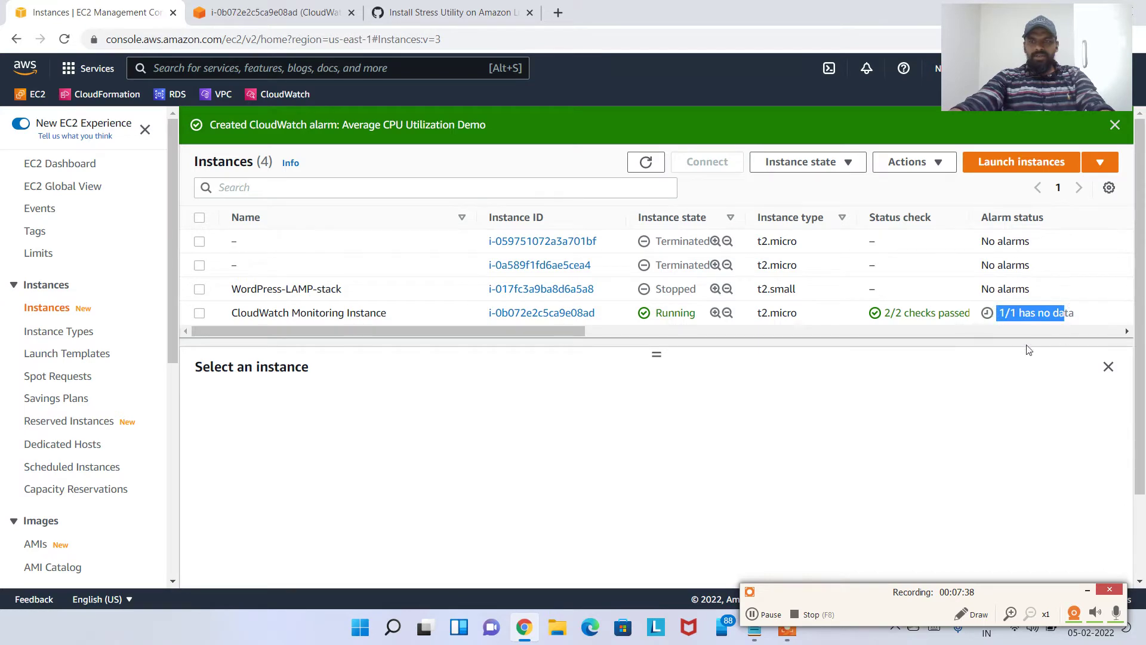
{"action": "left_click", "coordinate": [831, 389]}
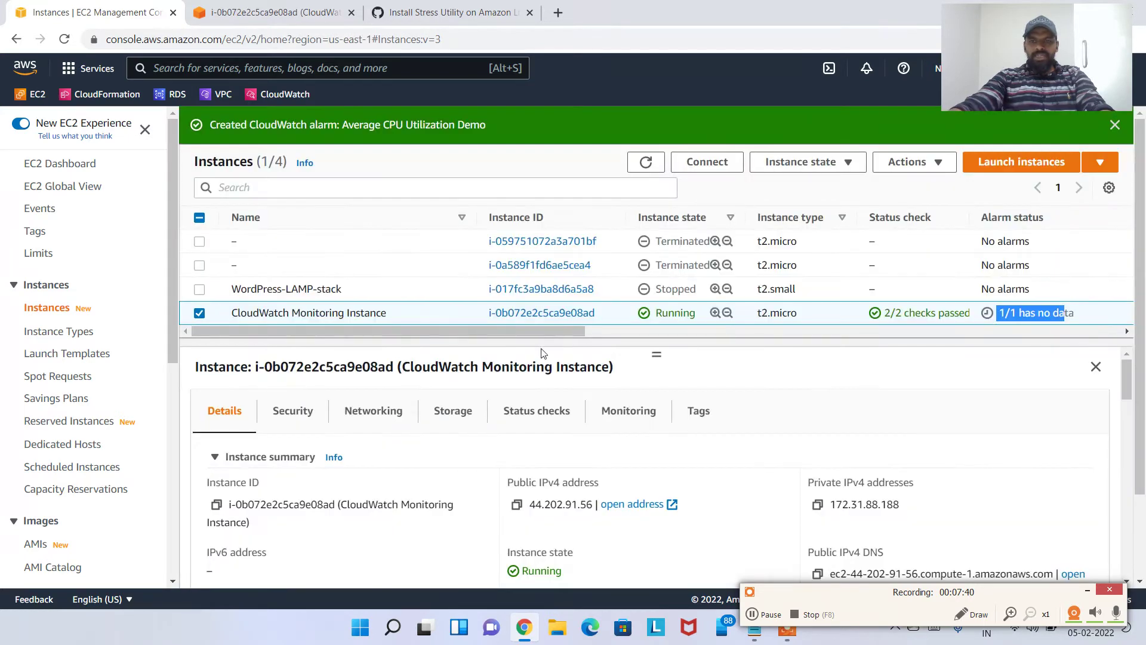
{"action": "left_click_drag", "start_coordinate": [532, 333], "coordinate": [631, 334]}
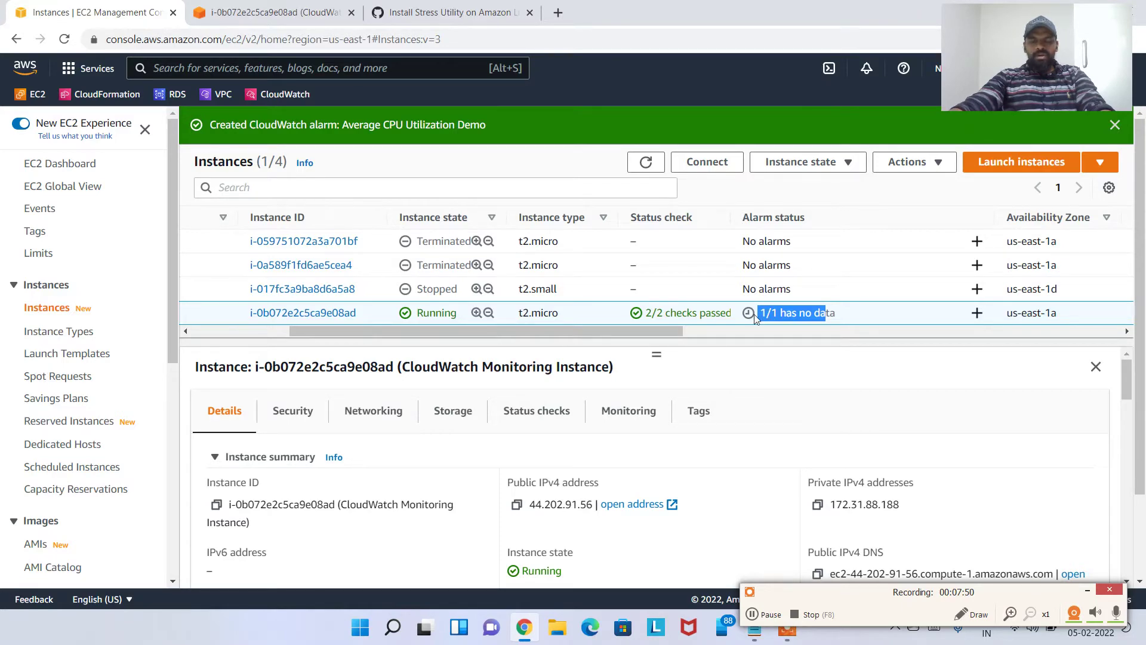
{"action": "key", "text": "ctrl+Tab"}
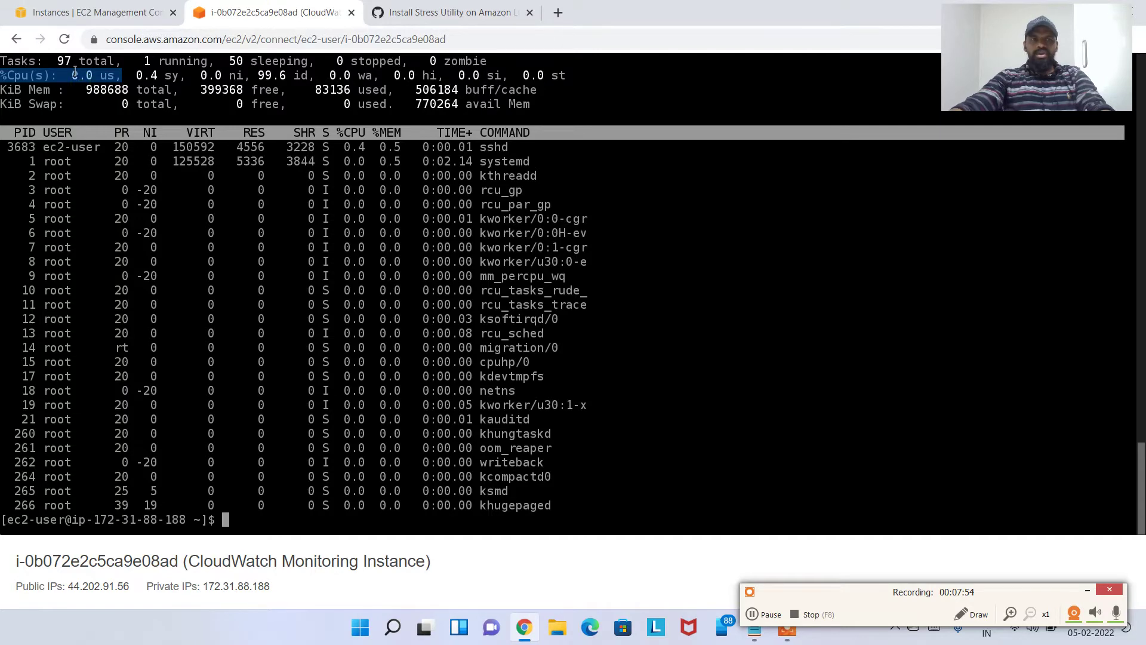
{"action": "left_click_drag", "start_coordinate": [72, 78], "coordinate": [124, 85]}
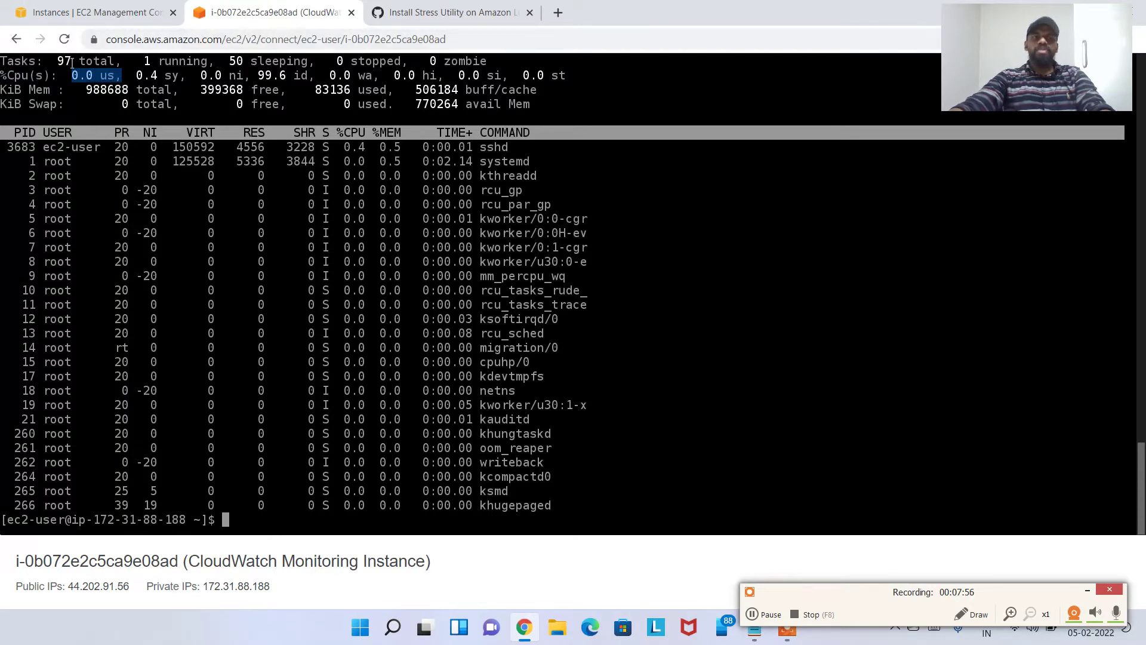
{"action": "key", "text": "ctrl+shift+Tab"}
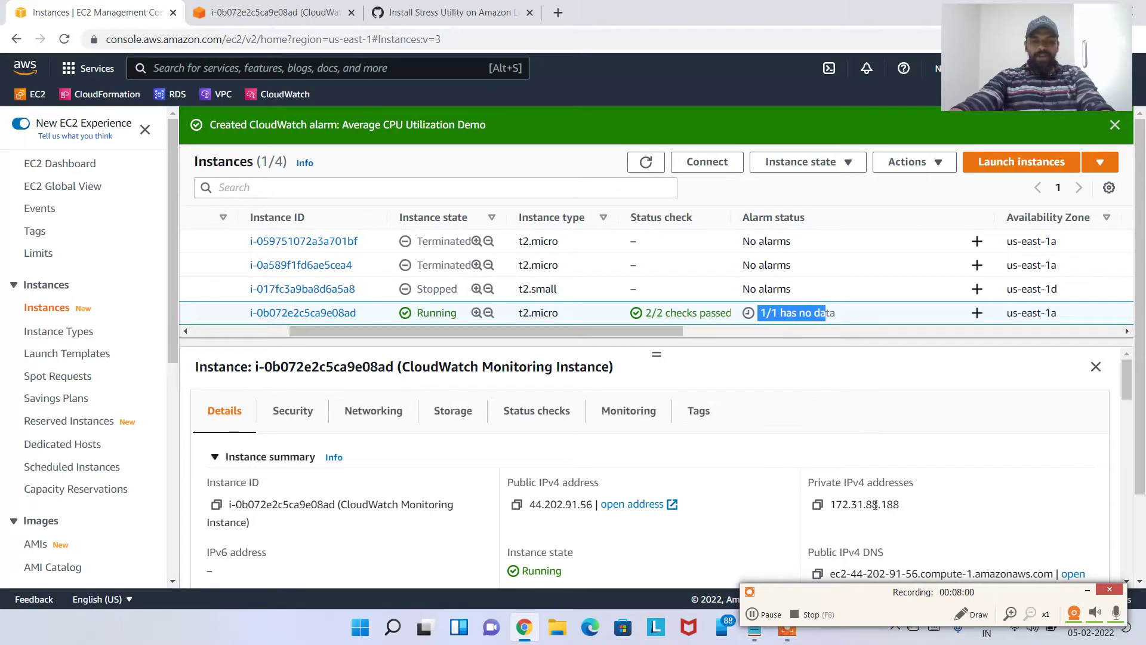
Refresh the Instances list and open the Average CPU Utilization Demo alarm from its OK status
{"action": "left_click", "coordinate": [763, 618]}
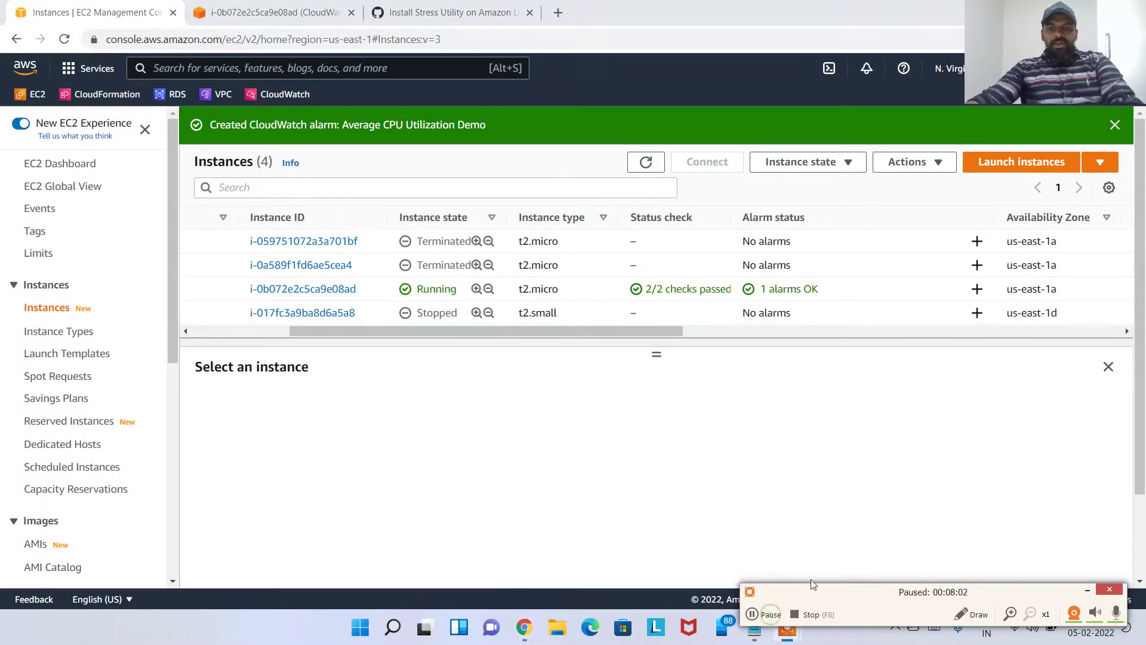
{"action": "left_click_drag", "start_coordinate": [511, 332], "coordinate": [590, 298]}
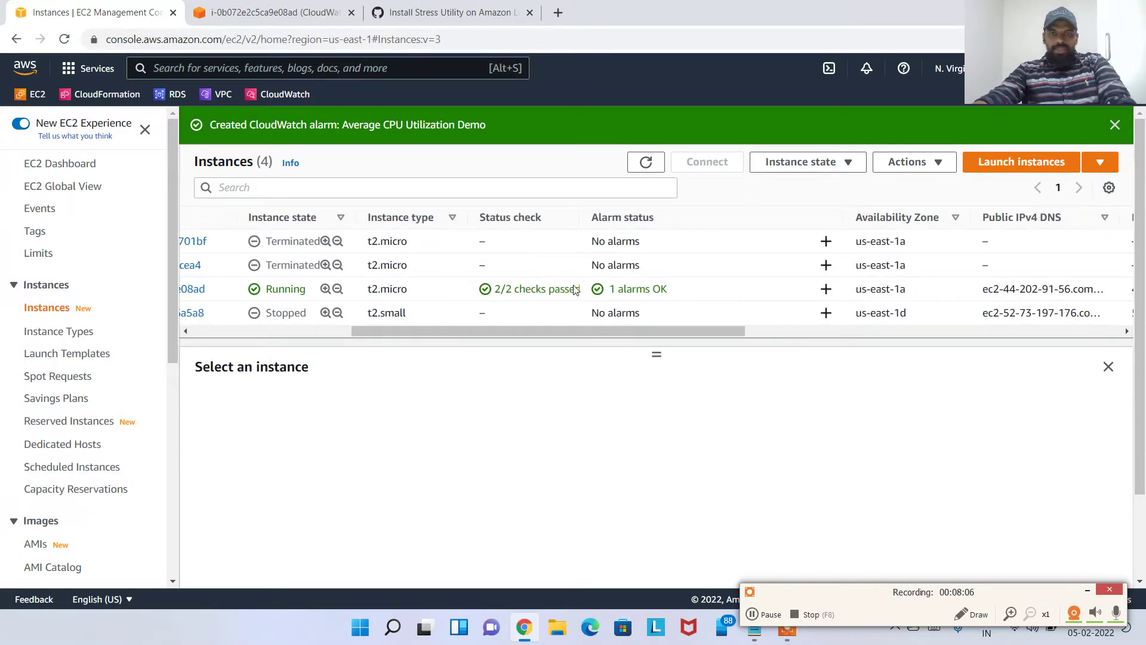
{"action": "left_click", "coordinate": [660, 289]}
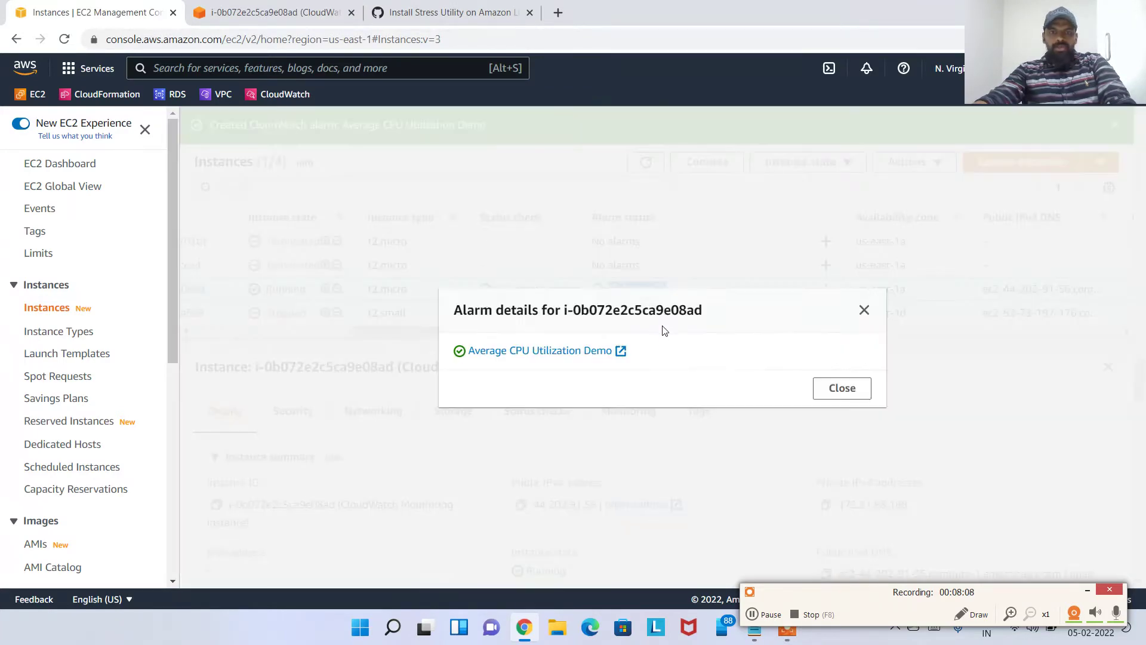
{"action": "left_click", "coordinate": [841, 388]}
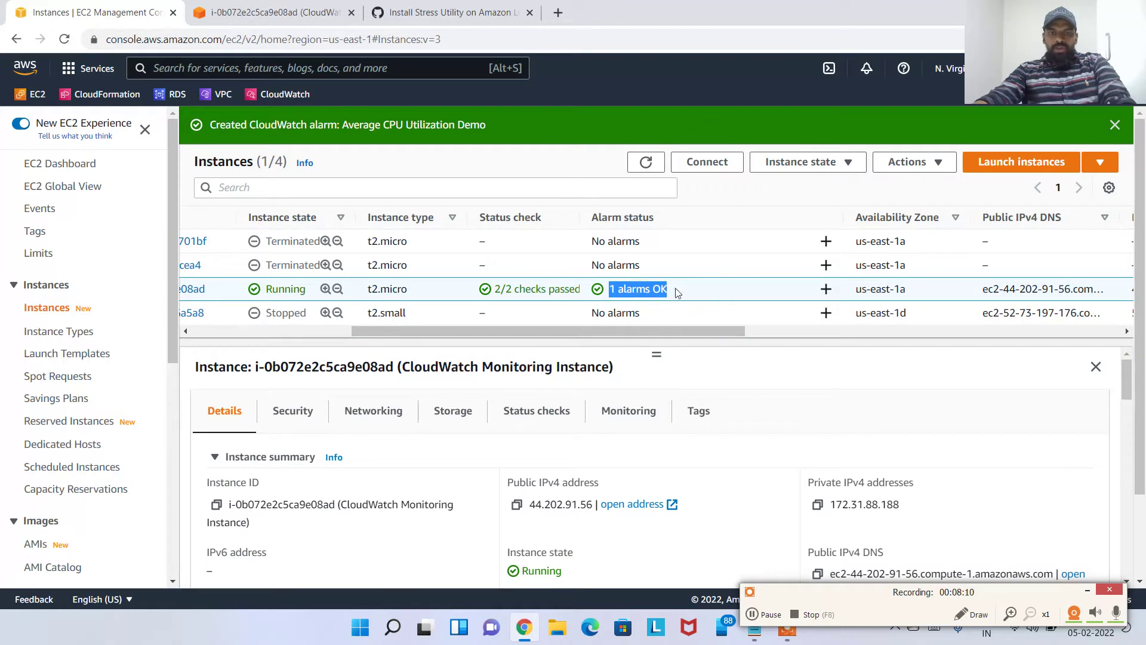
{"action": "left_click", "coordinate": [638, 289]}
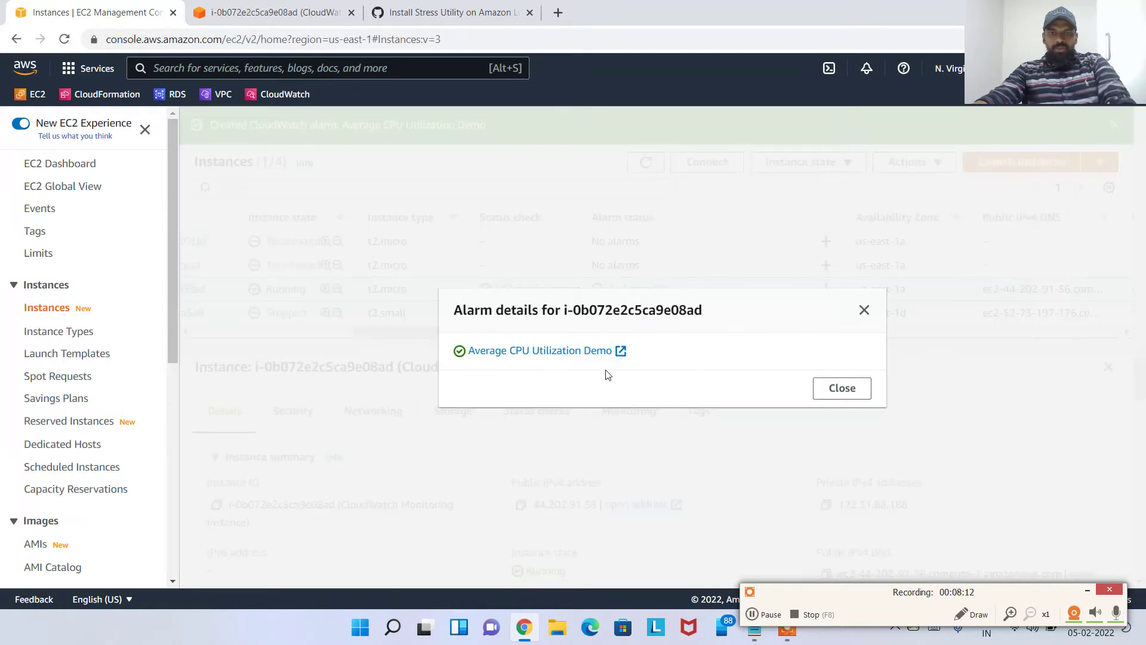
{"action": "left_click", "coordinate": [556, 352]}
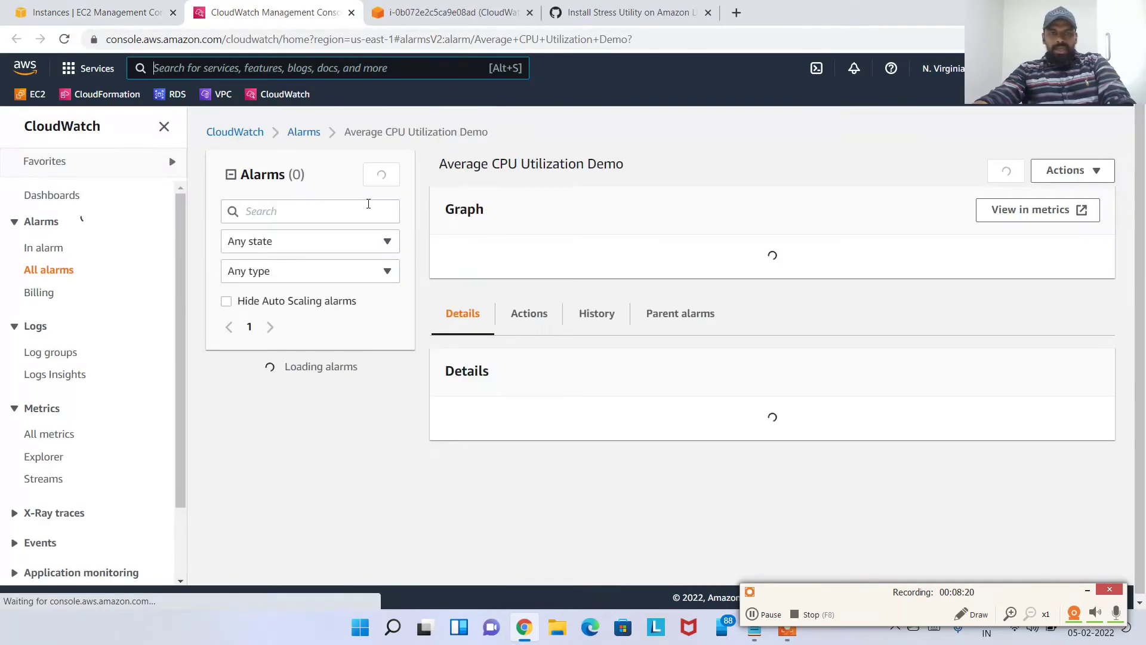
Review the Average CPU Utilization Demo alarm's name and its CPUUtilization graph
{"action": "left_click_drag", "start_coordinate": [357, 136], "coordinate": [493, 136]}
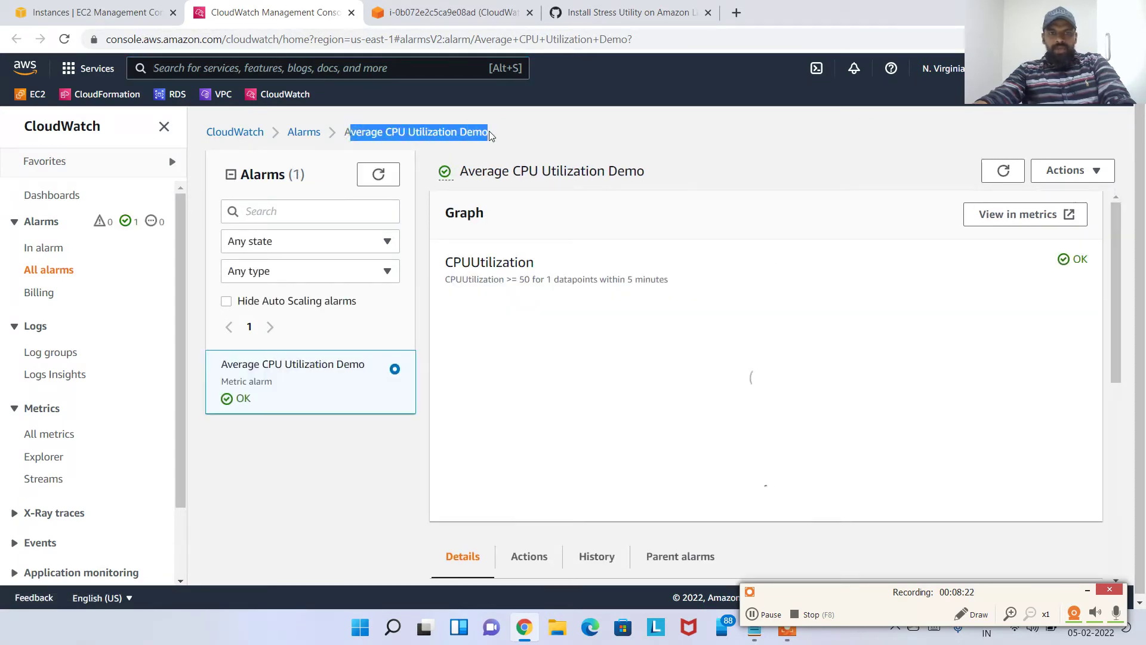
{"action": "left_click", "coordinate": [588, 131]}
{"action": "scroll", "coordinate": [675, 325], "scroll_direction": "down", "scroll_amount": 2}
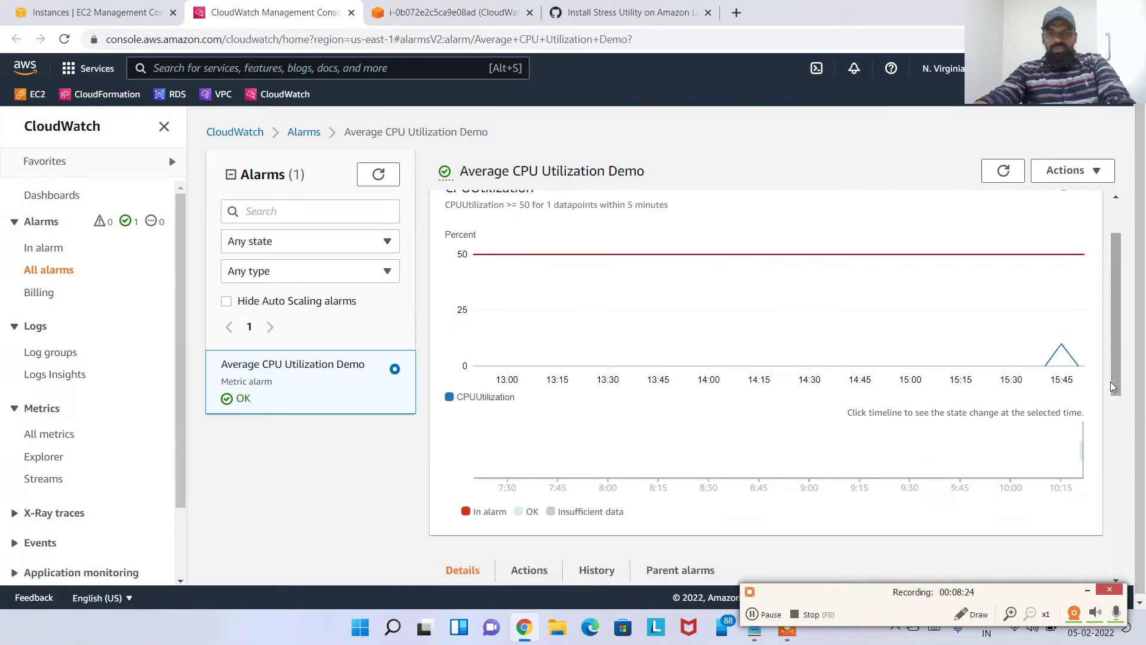
{"action": "scroll", "coordinate": [675, 325], "scroll_direction": "up", "scroll_amount": 2}
{"action": "mouse_move", "coordinate": [1049, 446]}
{"action": "mouse_move", "coordinate": [1063, 419]}
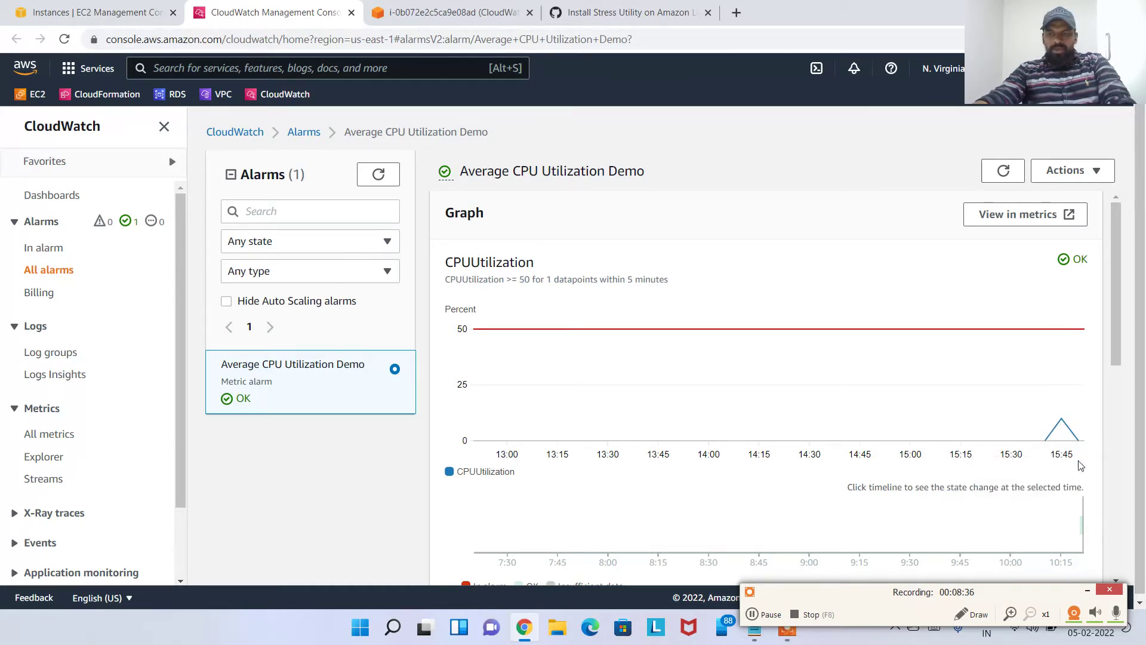
{"action": "left_click_drag", "start_coordinate": [1025, 596], "coordinate": [1059, 547]}
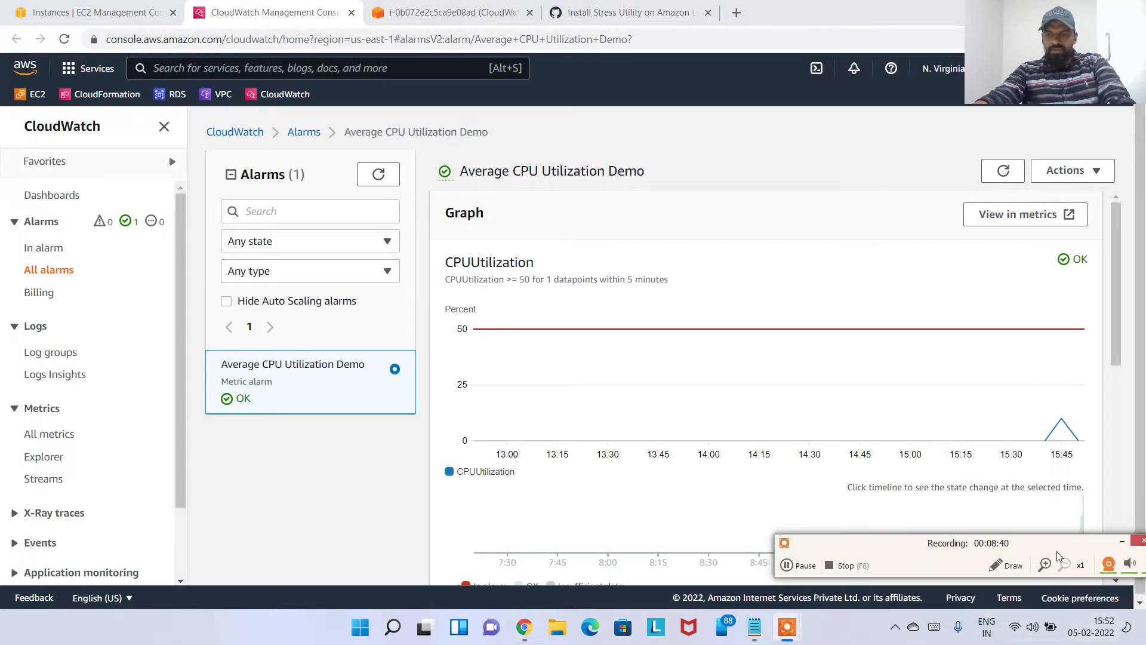
{"action": "left_click_drag", "start_coordinate": [1031, 541], "coordinate": [1040, 644]}
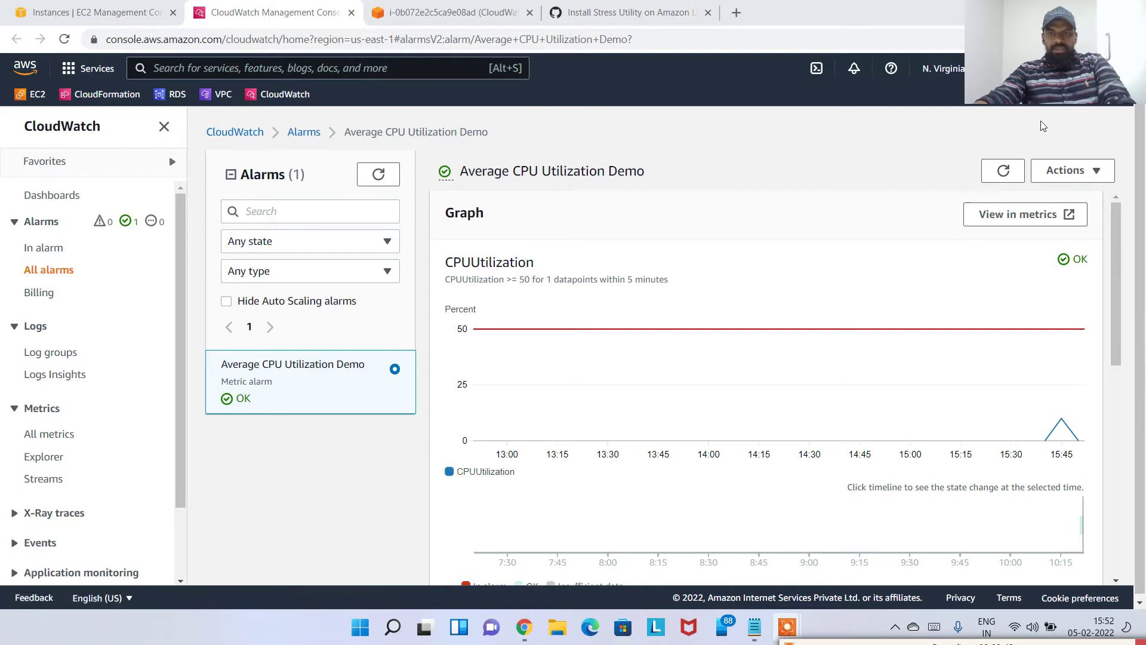
Work with the alarm graph's controls, then return to the list of all alarms
{"action": "mouse_move", "coordinate": [794, 643]}
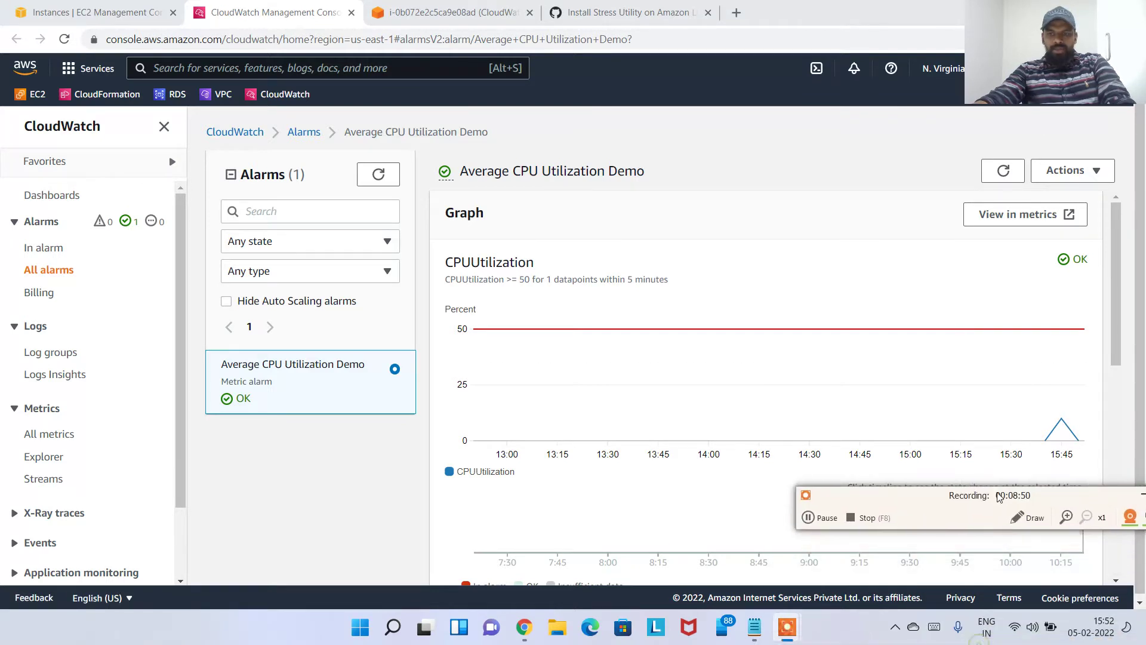
{"action": "left_click", "coordinate": [1029, 517]}
{"action": "mouse_move", "coordinate": [136, 185]}
{"action": "left_mouse_down"}
{"action": "mouse_move", "coordinate": [105, 206]}
{"action": "mouse_move", "coordinate": [132, 254]}
{"action": "mouse_move", "coordinate": [141, 182]}
{"action": "left_mouse_up"}
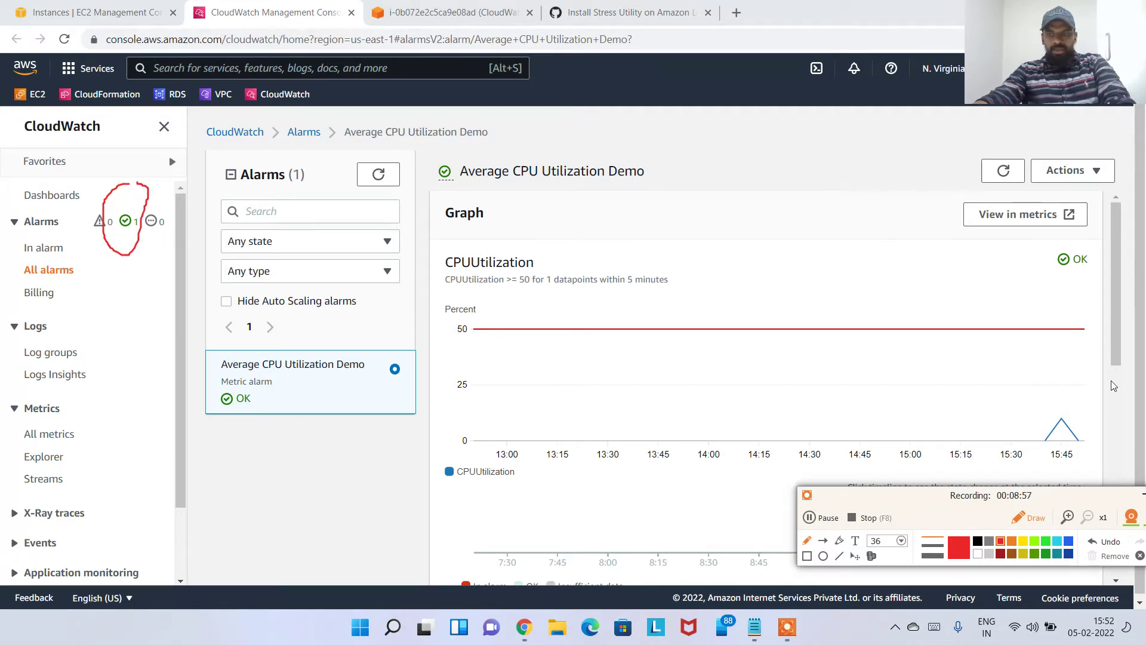
{"action": "mouse_move", "coordinate": [1046, 273]}
{"action": "left_mouse_down"}
{"action": "mouse_move", "coordinate": [1093, 265]}
{"action": "mouse_move", "coordinate": [1042, 245]}
{"action": "mouse_move", "coordinate": [1043, 267]}
{"action": "left_mouse_up"}
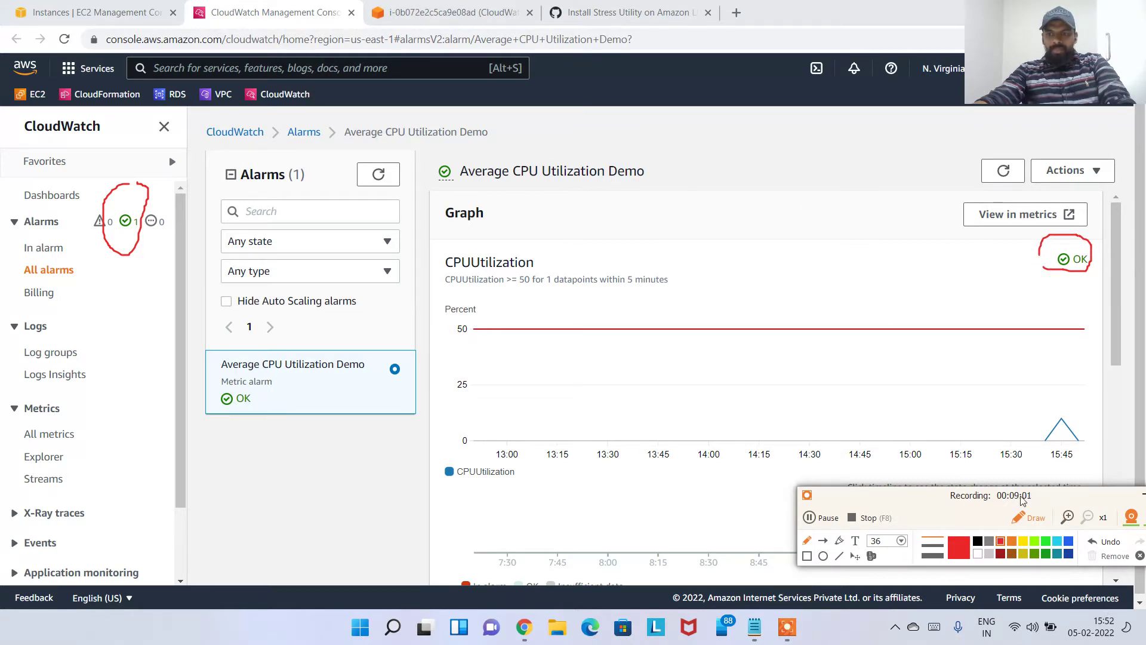
{"action": "left_click_drag", "start_coordinate": [1023, 501], "coordinate": [761, 502]}
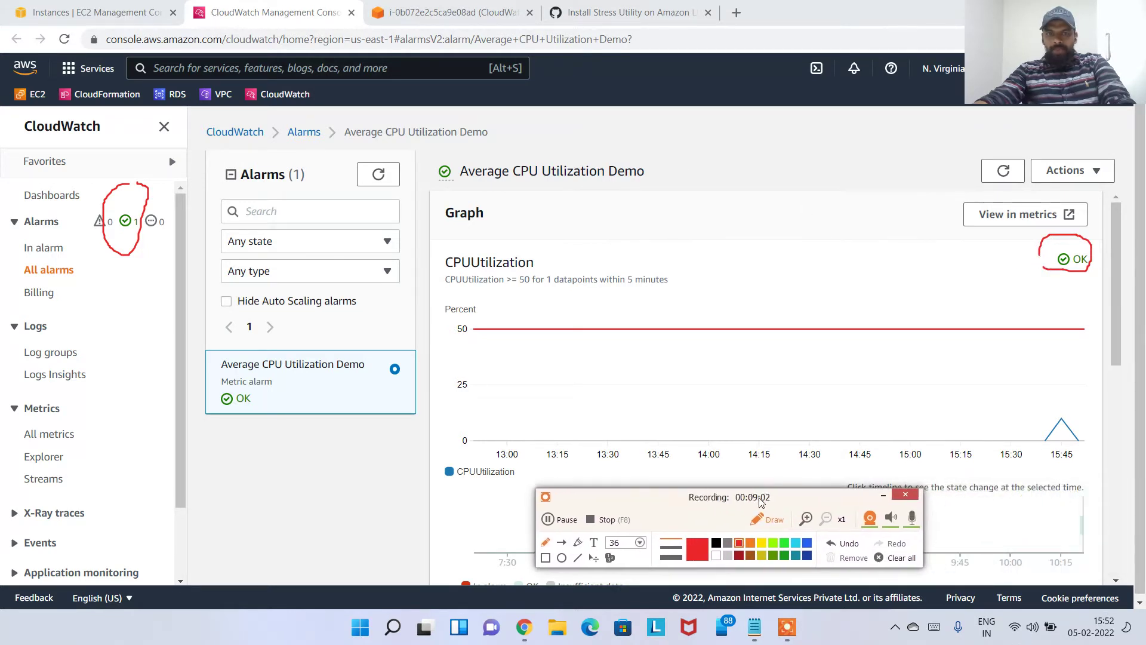
{"action": "left_click", "coordinate": [895, 560]}
{"action": "left_click", "coordinate": [769, 519]}
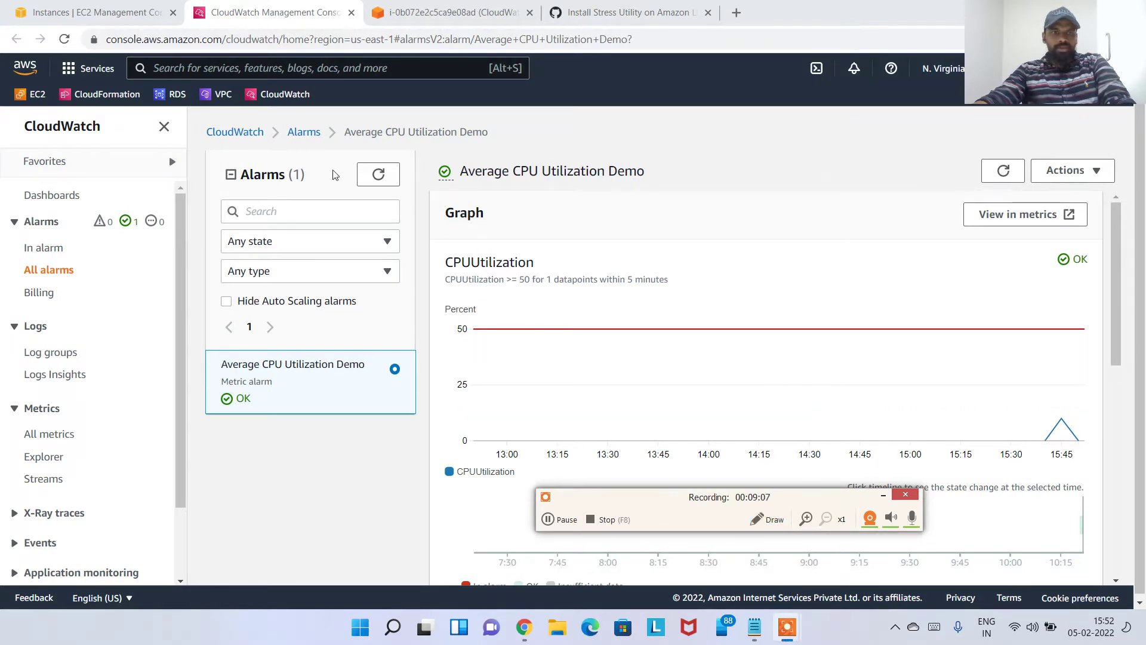
{"action": "left_click", "coordinate": [305, 134]}
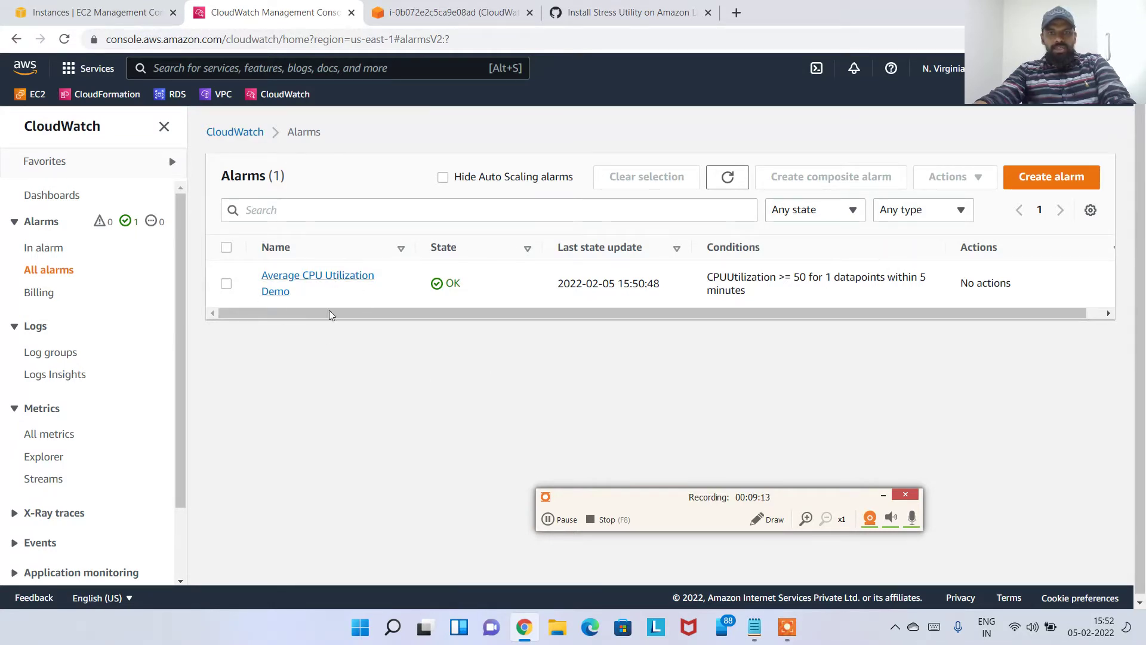
Close the instance's alarm details dialog and check the alarm's OK state and condition in CloudWatch
{"action": "left_click", "coordinate": [137, 14]}
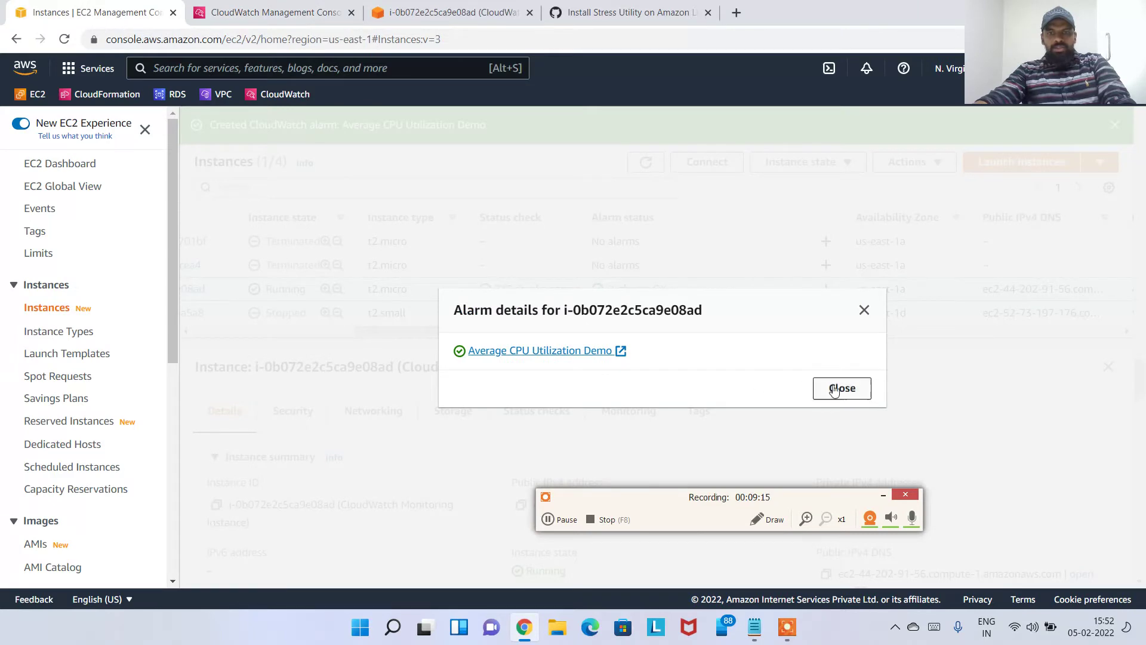
{"action": "left_click", "coordinate": [841, 388]}
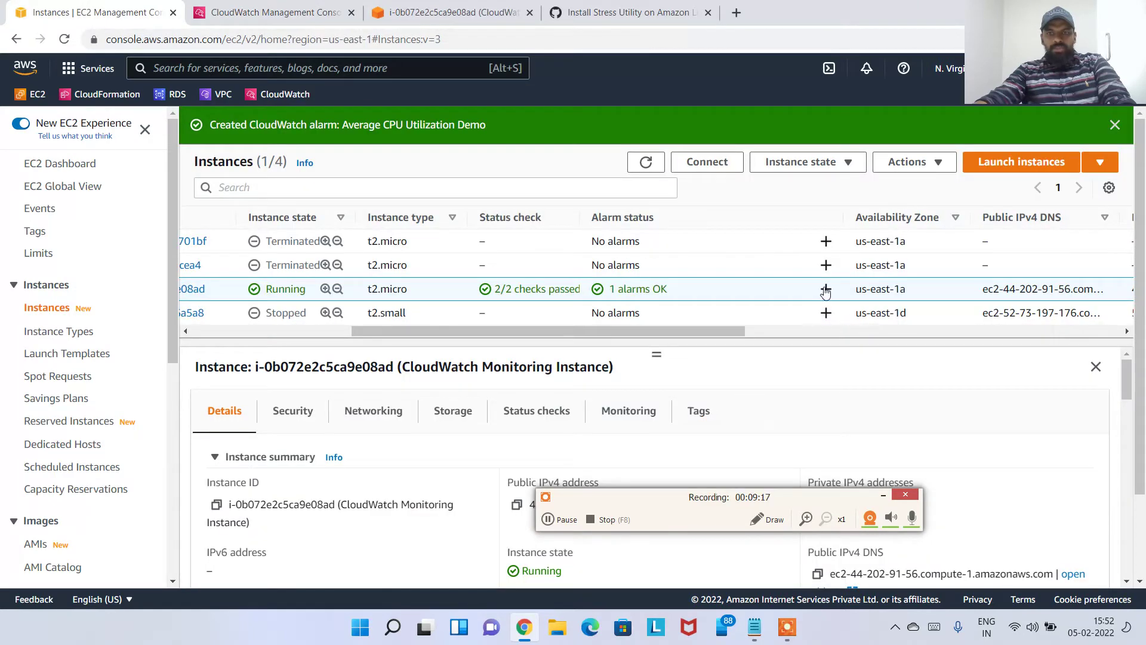
{"action": "left_click", "coordinate": [265, 11]}
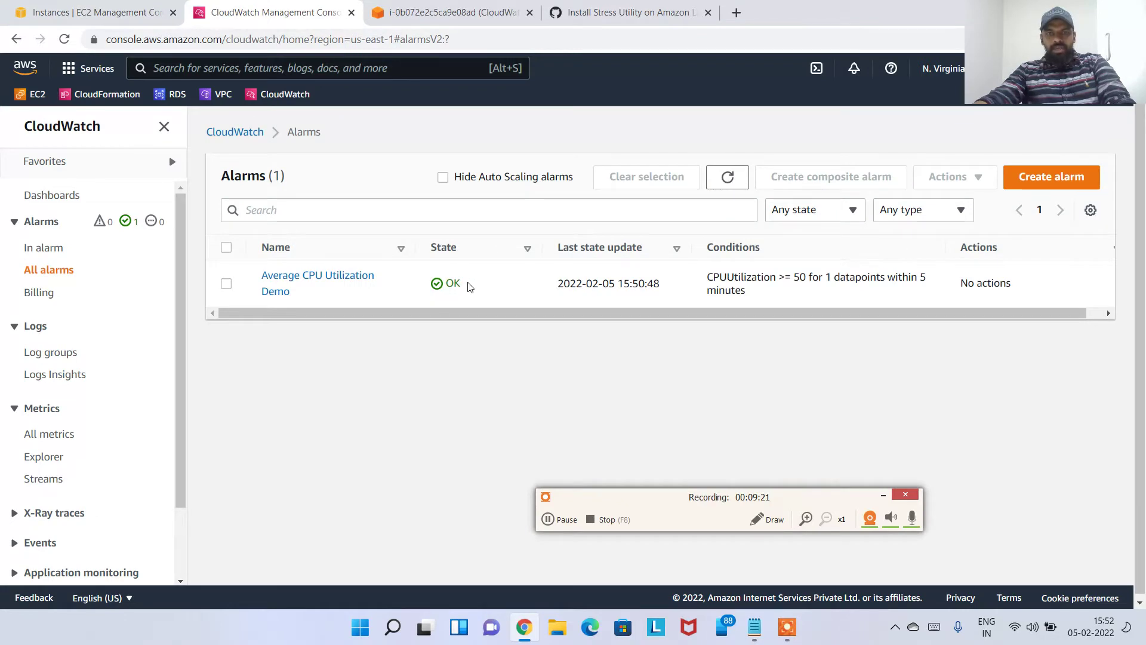
{"action": "left_click_drag", "start_coordinate": [468, 285], "coordinate": [443, 286]}
{"action": "left_click", "coordinate": [710, 278]}
{"action": "left_click_drag", "start_coordinate": [709, 277], "coordinate": [935, 283]}
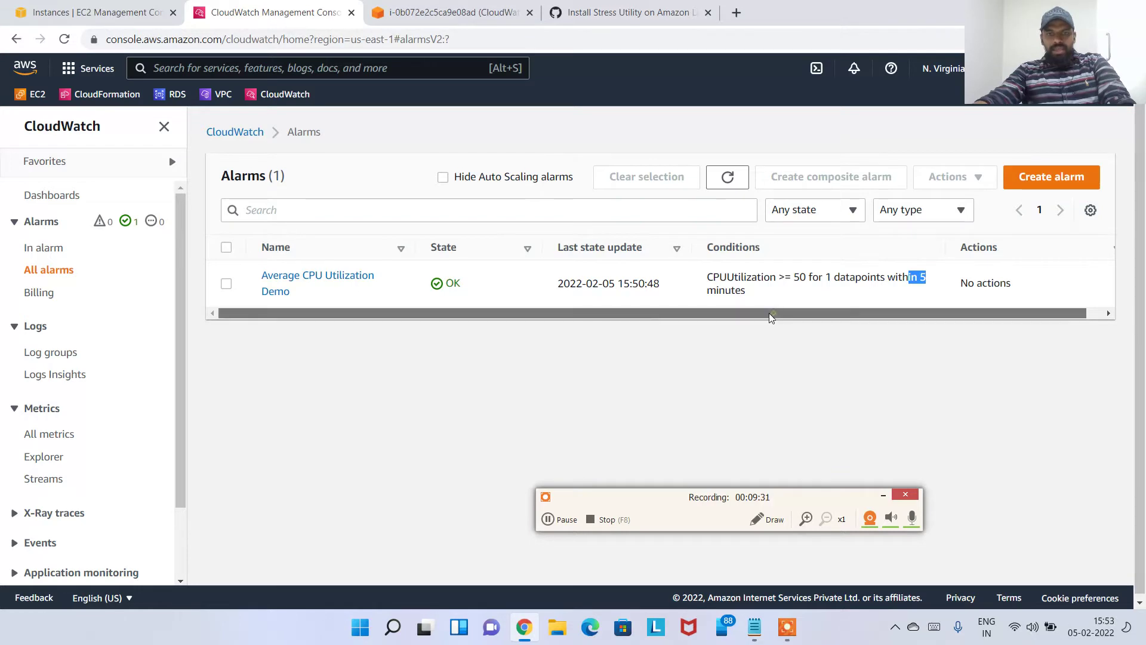
{"action": "left_click_drag", "start_coordinate": [480, 286], "coordinate": [421, 290]}
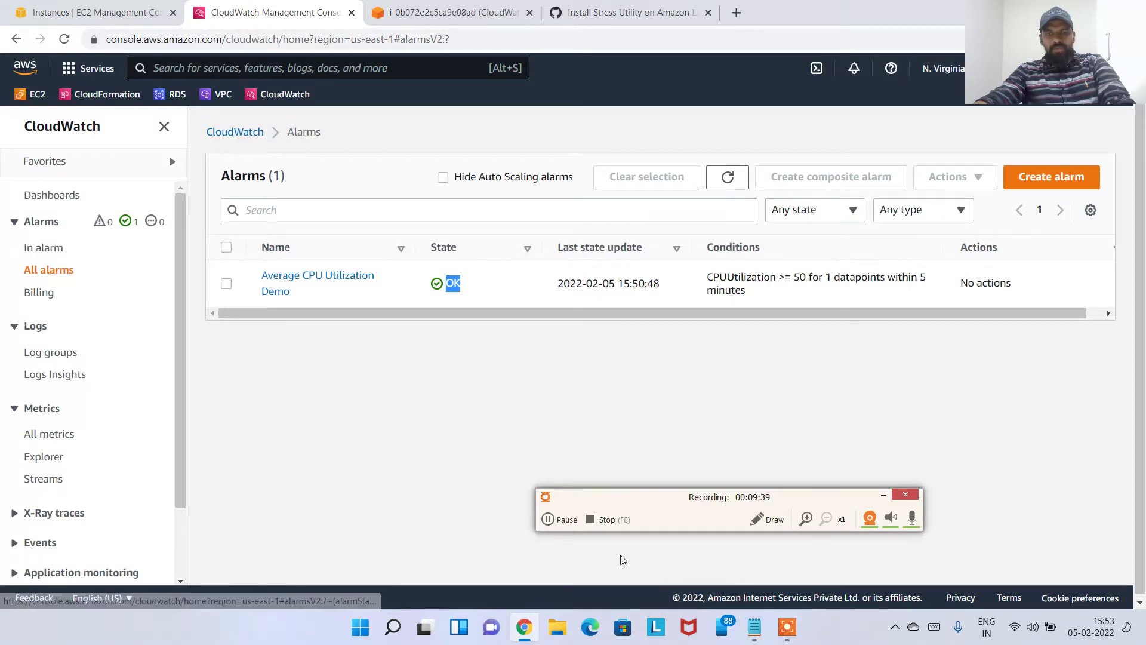
Adjust the CloudWatch alarm view, then bring up the instance's terminal showing top
{"action": "left_click", "coordinate": [767, 519]}
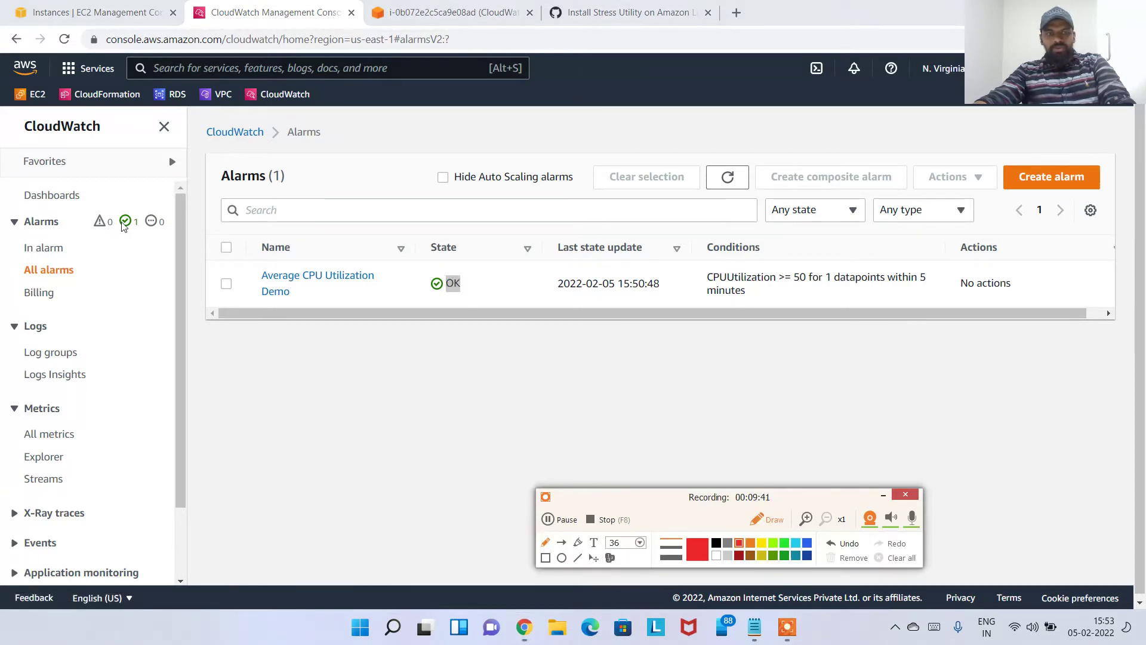
{"action": "mouse_move", "coordinate": [126, 209]}
{"action": "left_mouse_down"}
{"action": "mouse_move", "coordinate": [126, 182]}
{"action": "mouse_move", "coordinate": [94, 211]}
{"action": "mouse_move", "coordinate": [115, 210]}
{"action": "left_mouse_up"}
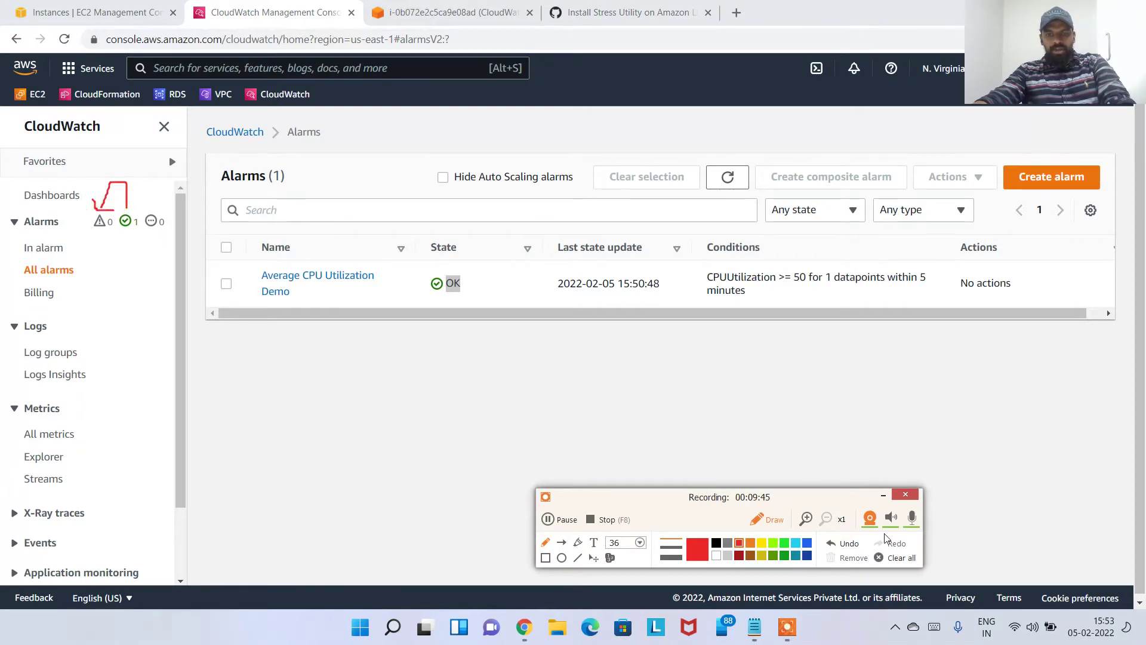
{"action": "left_click", "coordinate": [898, 557]}
{"action": "left_click", "coordinate": [767, 520]}
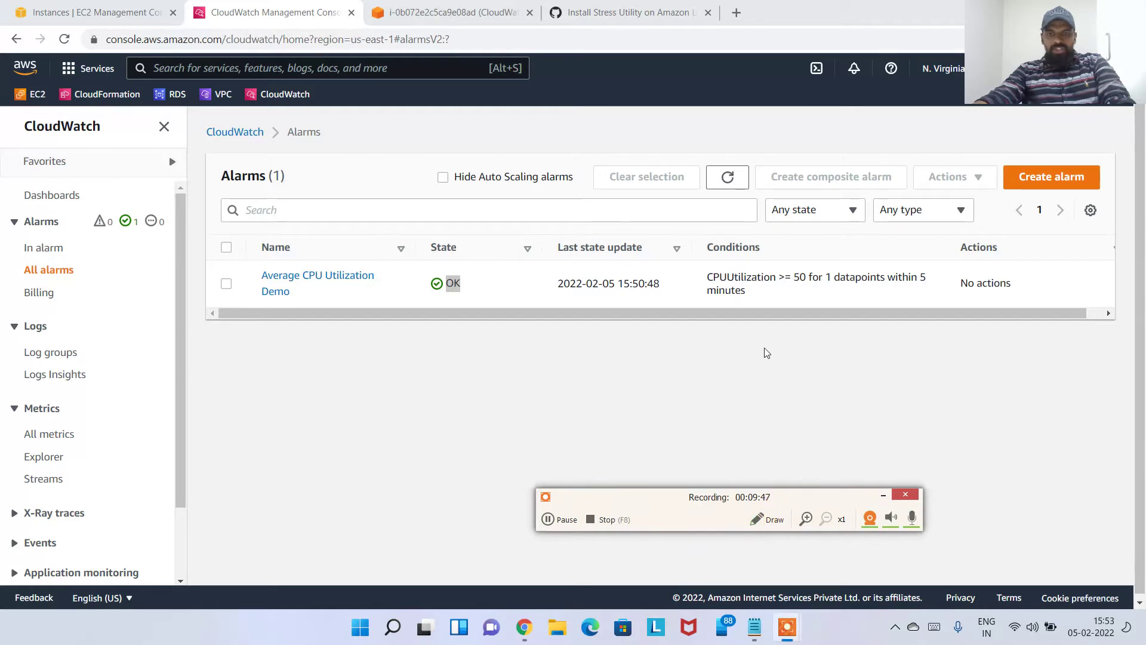
{"action": "left_click", "coordinate": [719, 359]}
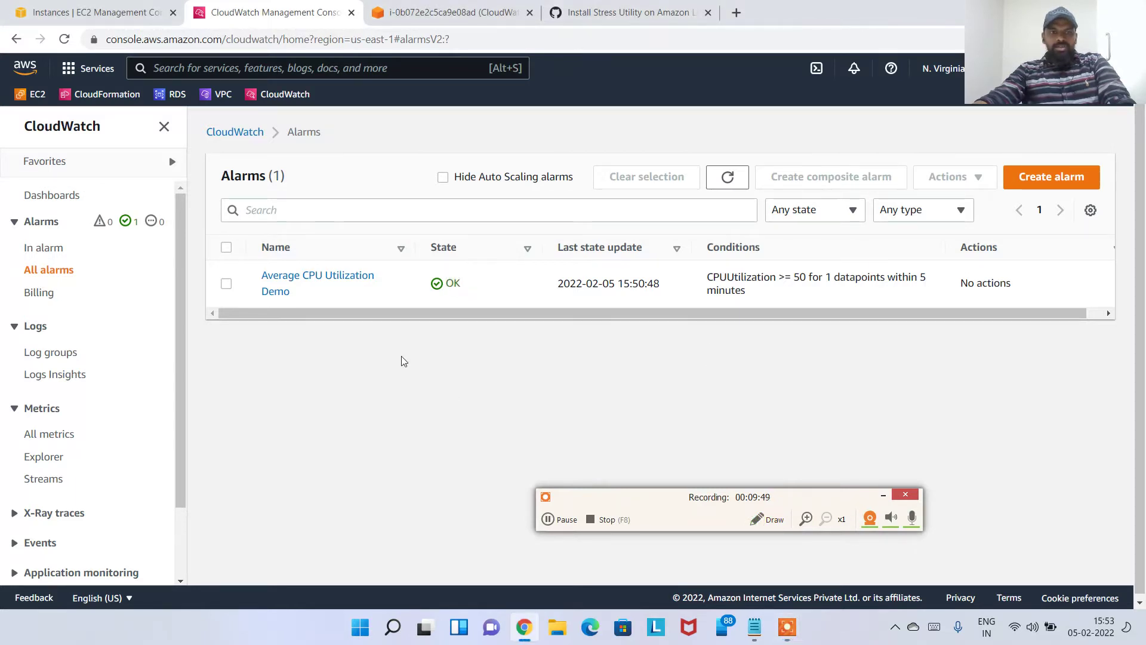
{"action": "left_click", "coordinate": [442, 12]}
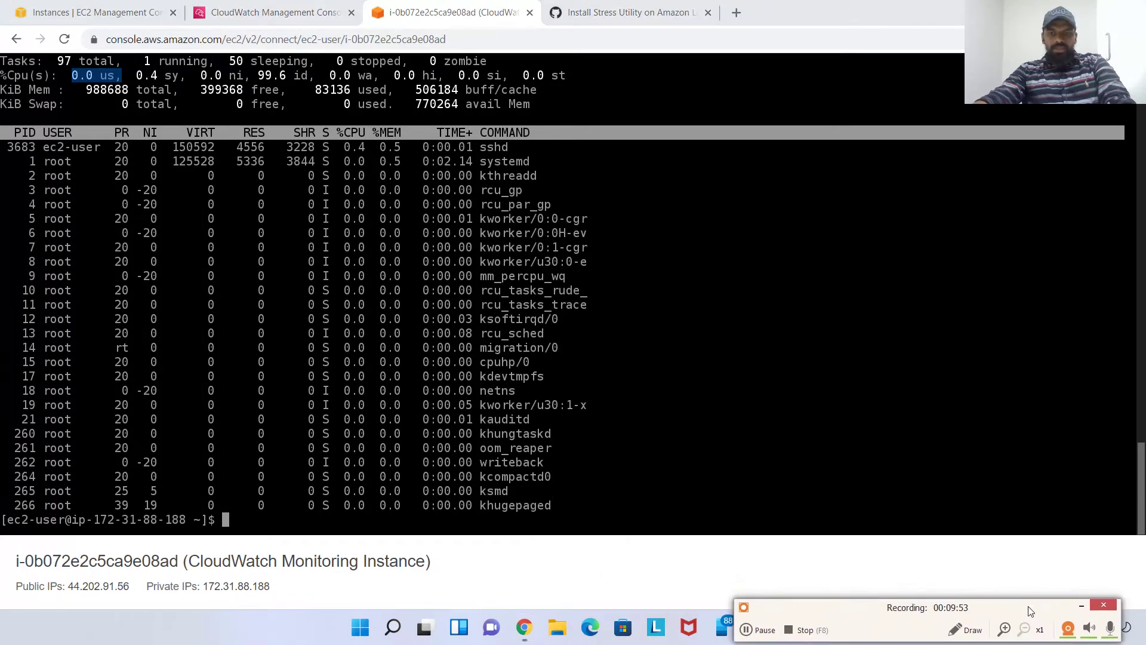
Run ls -l, launch stress -c 3 to load three CPUs, and return to the Instances list
{"action": "key", "text": "Return"}
{"action": "key", "text": "Return"}
{"action": "key", "text": "Return"}
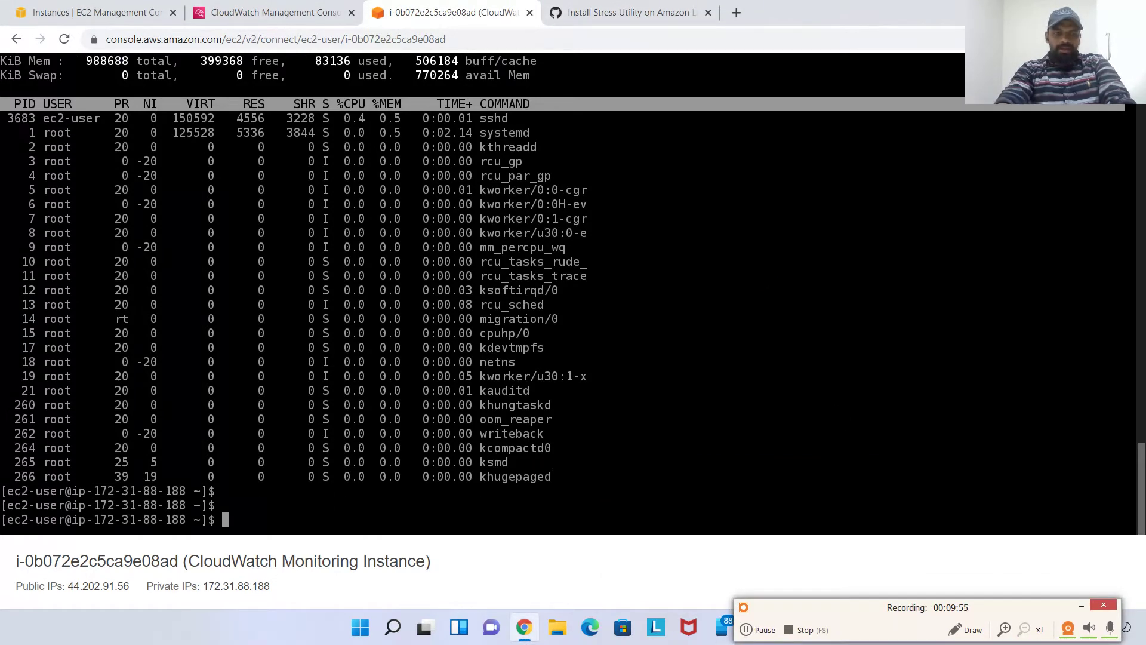
{"action": "key", "text": "ctrl+l"}
{"action": "type", "text": "ls -l"}
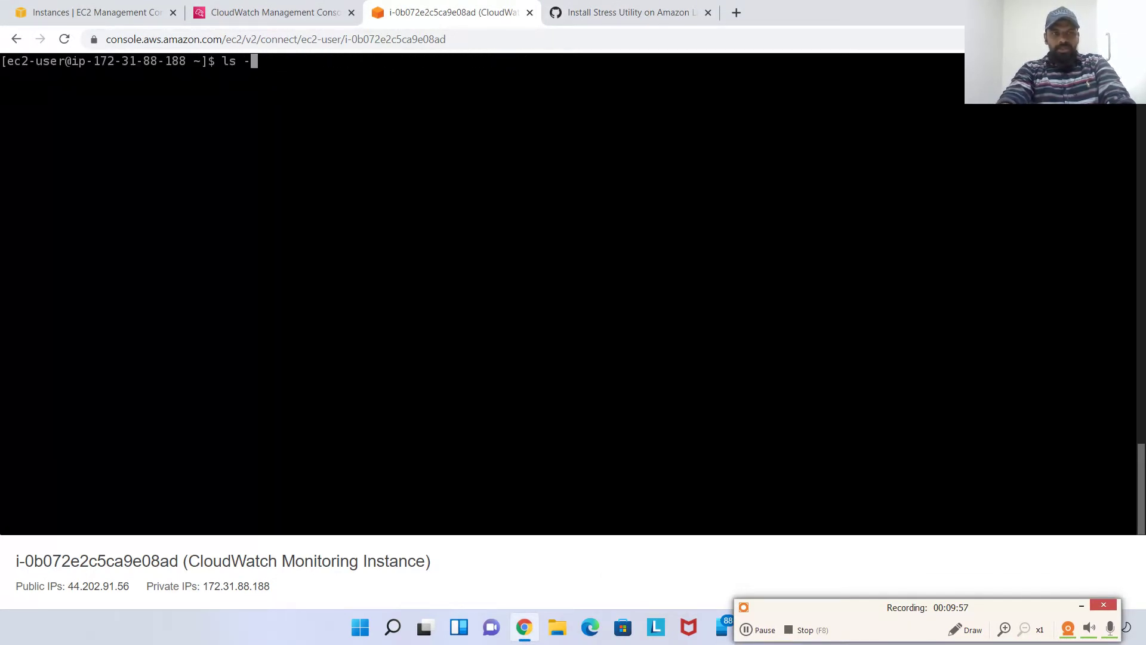
{"action": "key", "text": "Return"}
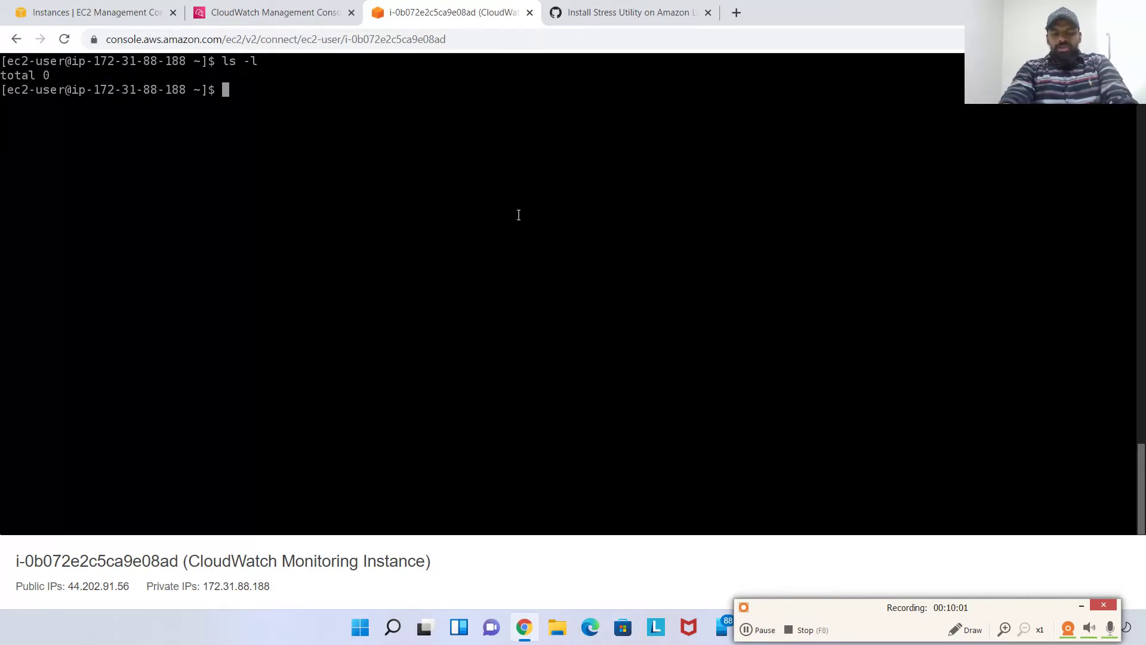
{"action": "type", "text": "stress"}
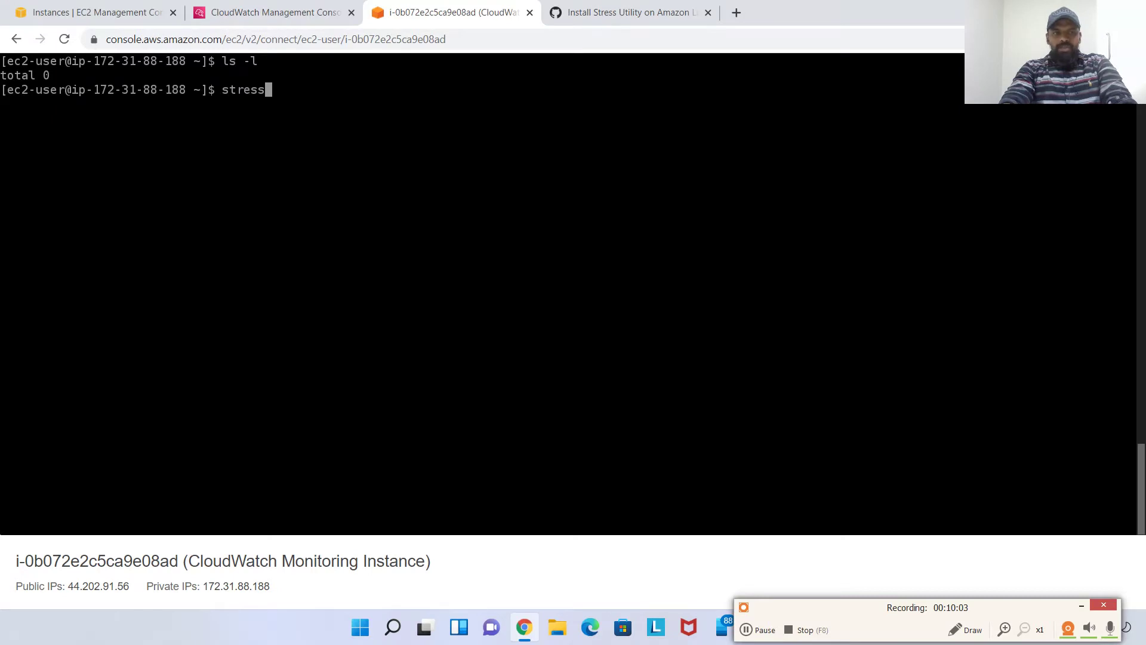
{"action": "type", "text": " -c 3"}
{"action": "key", "text": "Return"}
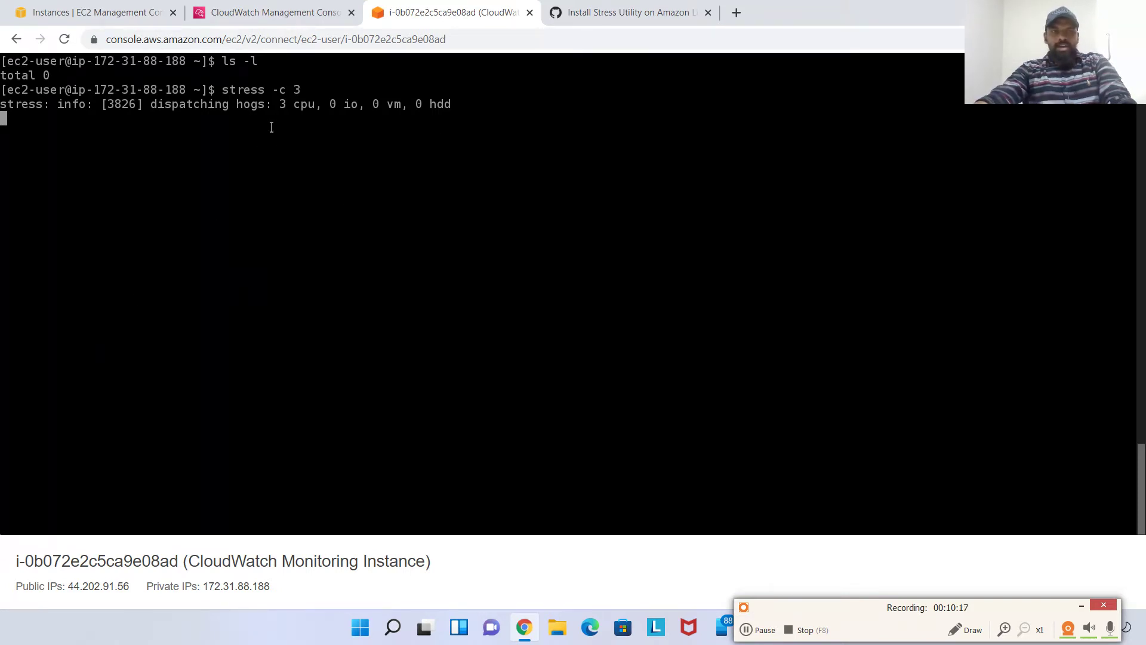
{"action": "left_click", "coordinate": [142, 13]}
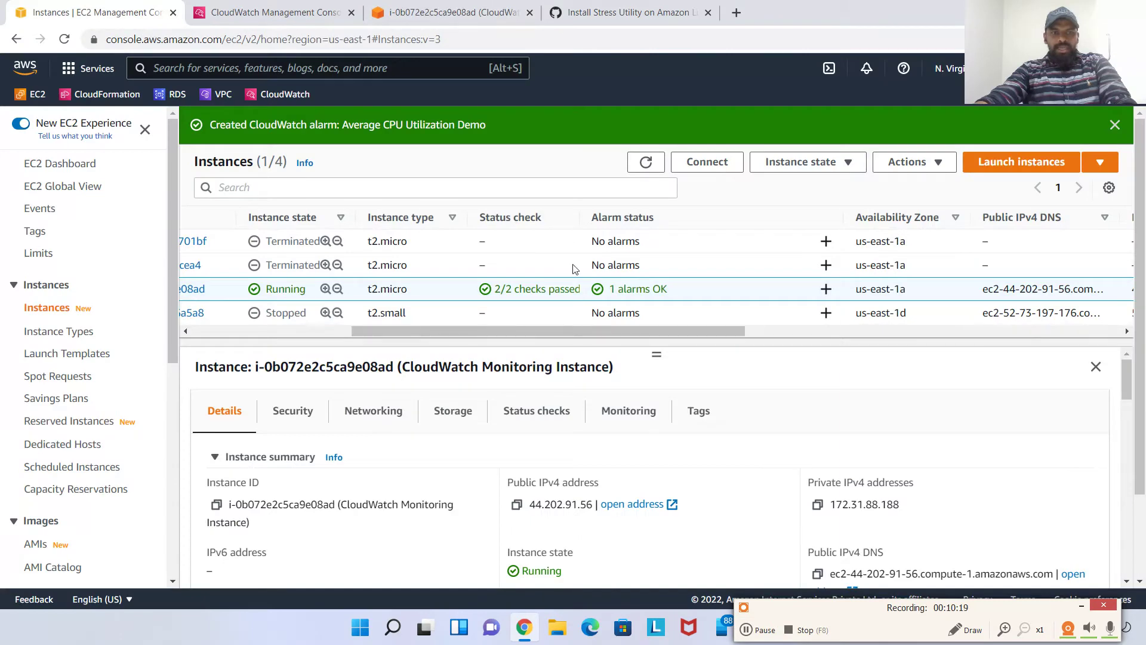
Open a second terminal session to the instance, clear it and run top to watch CPU usage
{"action": "left_click", "coordinate": [707, 162]}
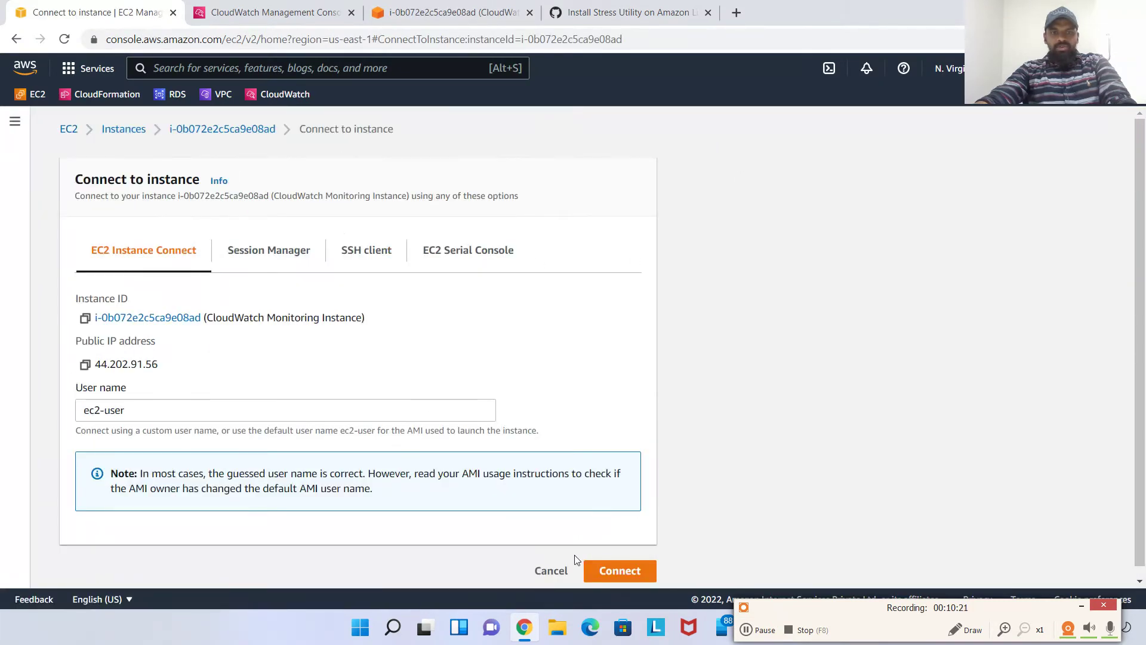
{"action": "left_click", "coordinate": [620, 571]}
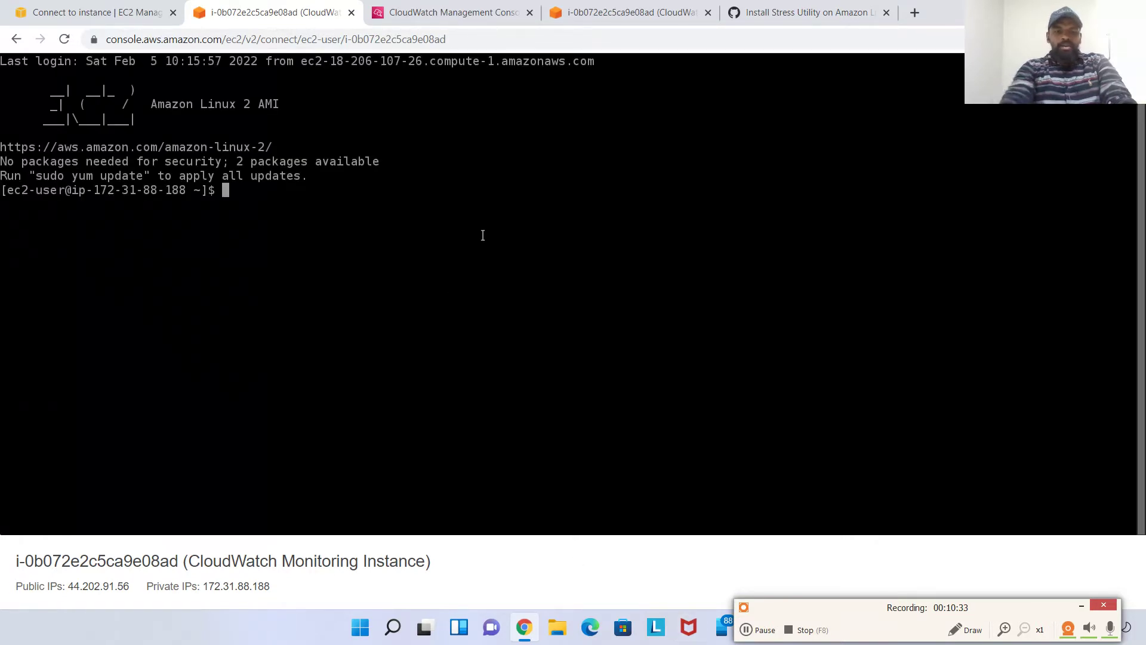
{"action": "key", "text": "ctrl+l"}
{"action": "type", "text": "top"}
{"action": "key", "text": "Return"}
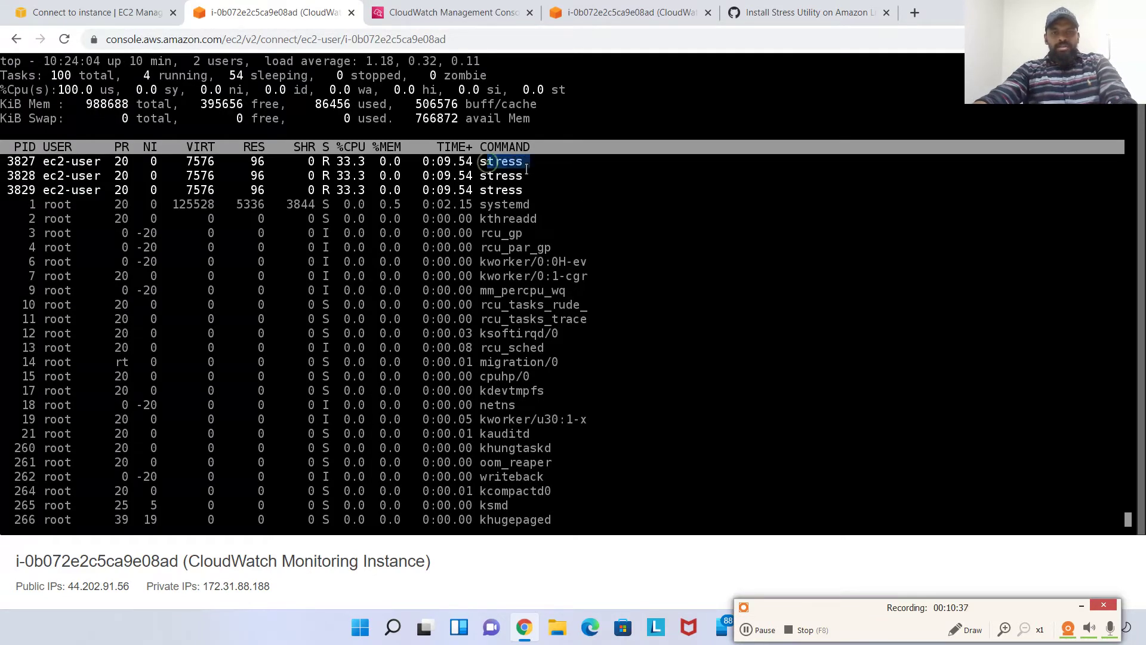
Highlight the three stress processes near 33% each and the 100.0 us CPU figure in top
{"action": "left_click_drag", "start_coordinate": [495, 175], "coordinate": [544, 190]}
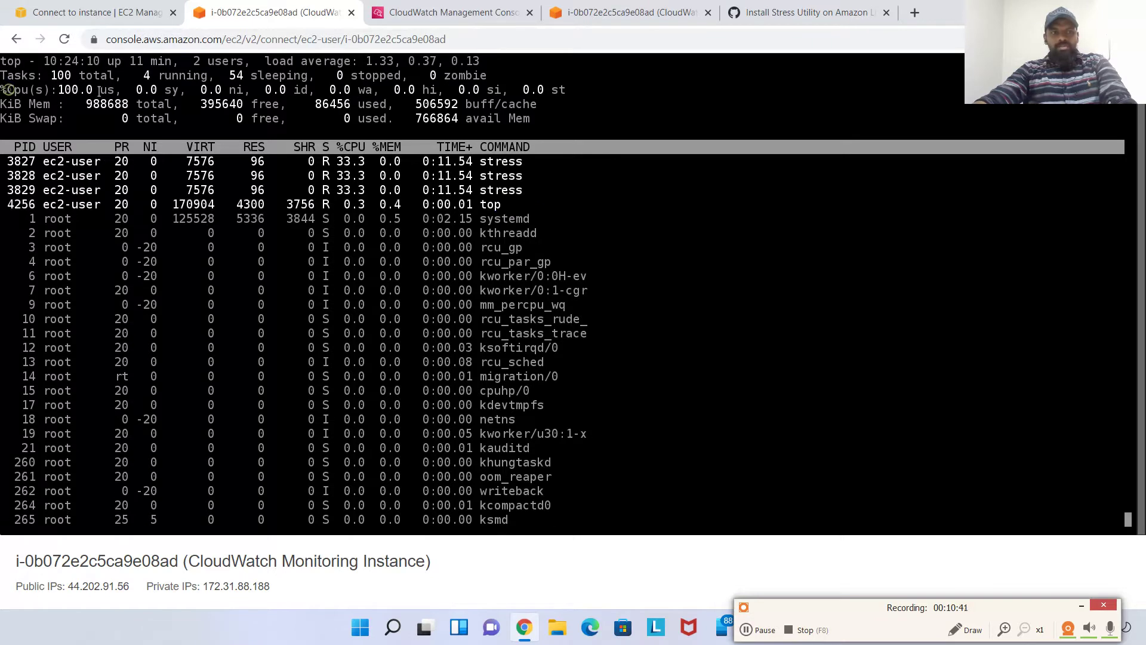
{"action": "left_click_drag", "start_coordinate": [9, 90], "coordinate": [108, 90]}
{"action": "left_click", "coordinate": [965, 630]}
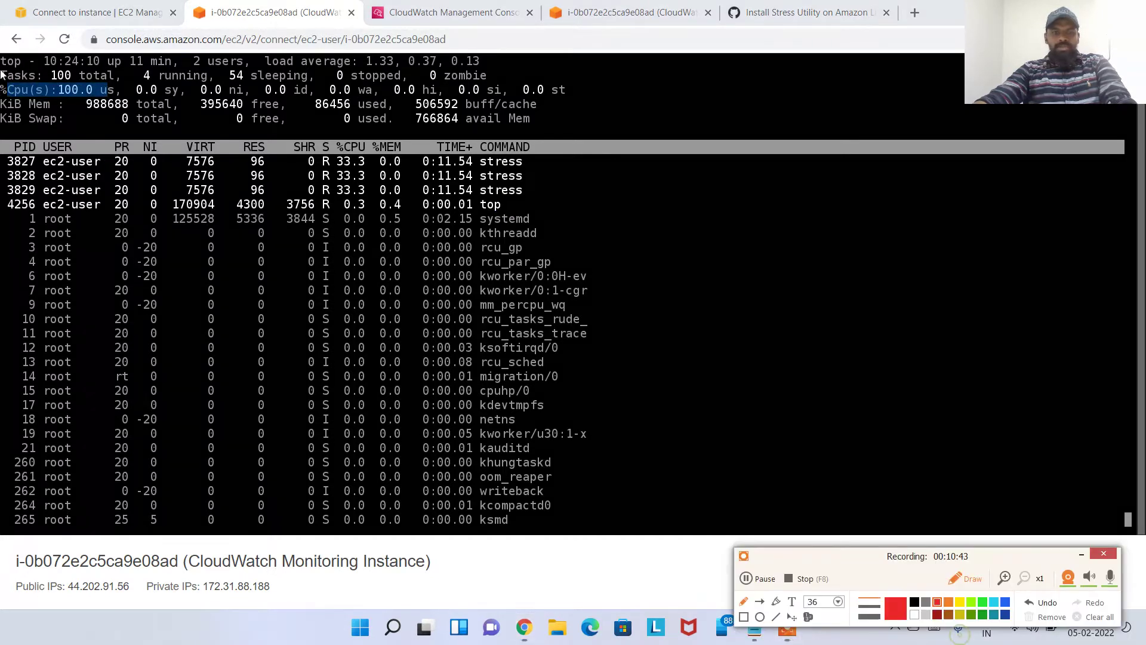
{"action": "mouse_move", "coordinate": [2, 102]}
{"action": "left_mouse_down"}
{"action": "mouse_move", "coordinate": [163, 122]}
{"action": "mouse_move", "coordinate": [69, 66]}
{"action": "mouse_move", "coordinate": [97, 96]}
{"action": "left_mouse_up"}
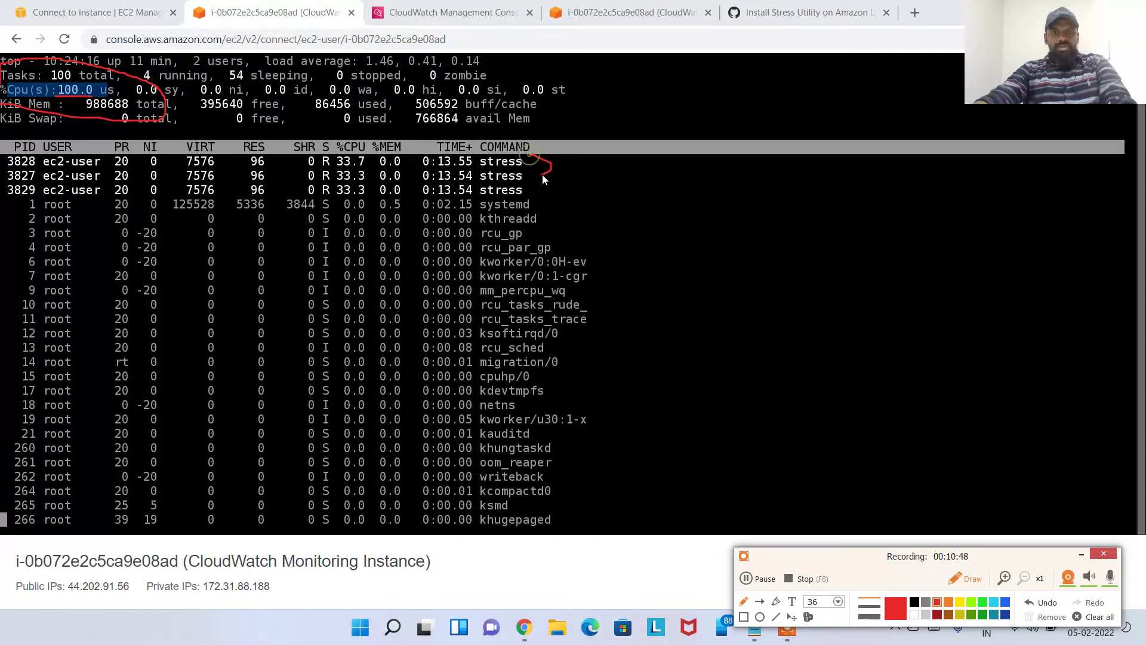
{"action": "left_click_drag", "start_coordinate": [542, 175], "coordinate": [537, 188]}
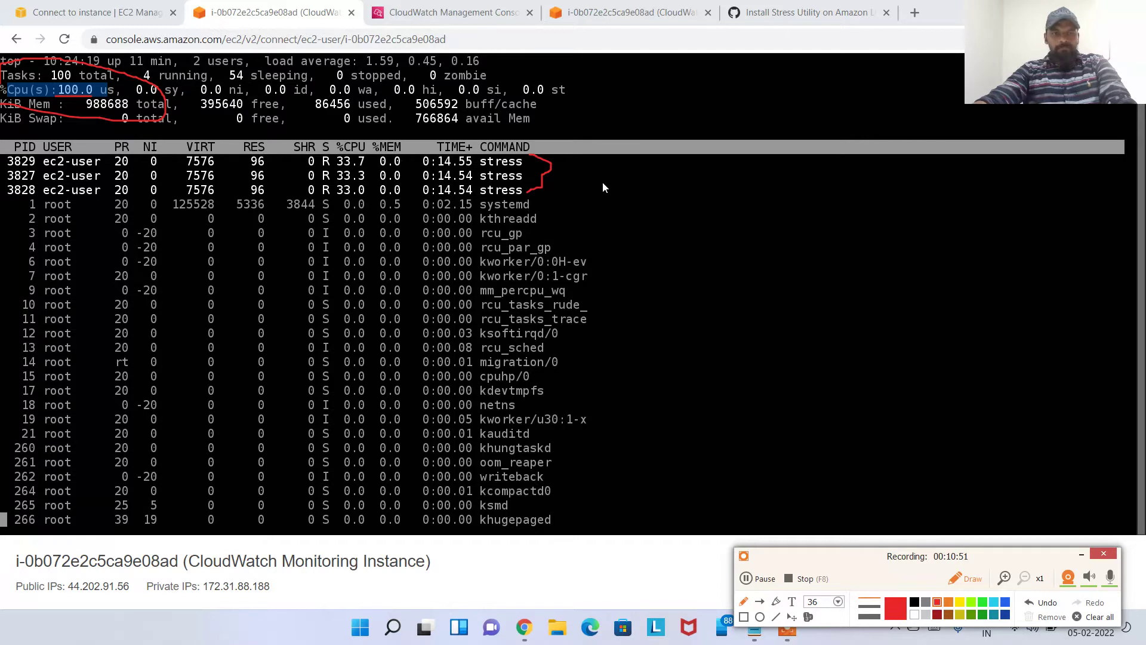
Clear the recorder's annotations and switch to the CloudWatch alarms page
{"action": "left_click", "coordinate": [1096, 617]}
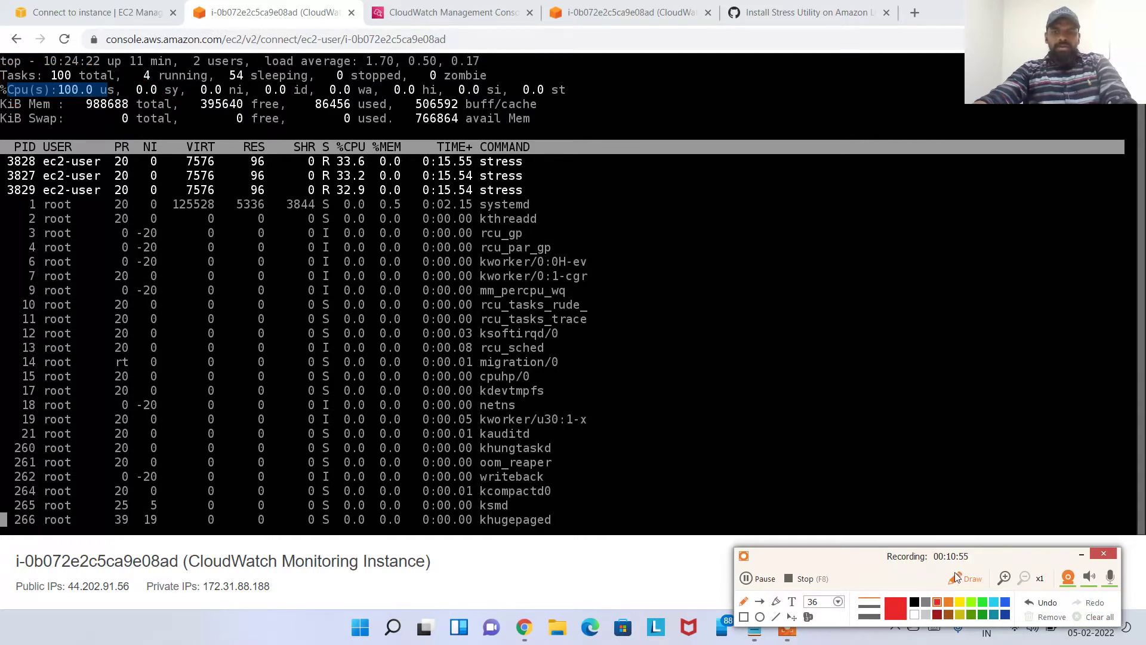
{"action": "left_click", "coordinate": [959, 577]}
{"action": "left_click", "coordinate": [1082, 556]}
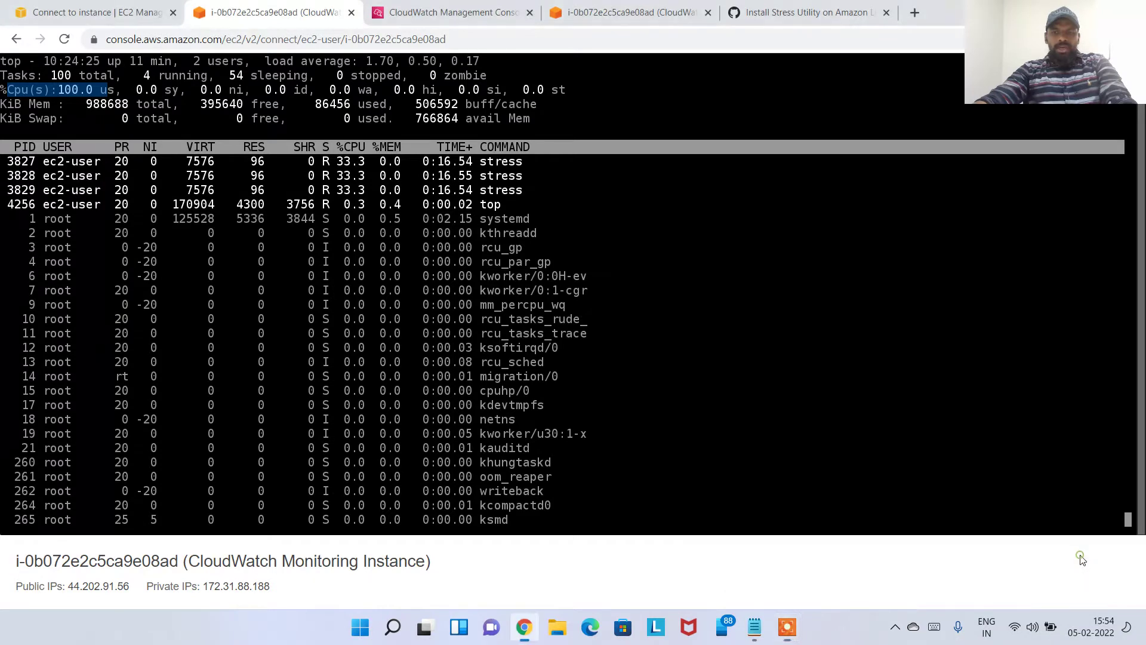
{"action": "mouse_move", "coordinate": [799, 632]}
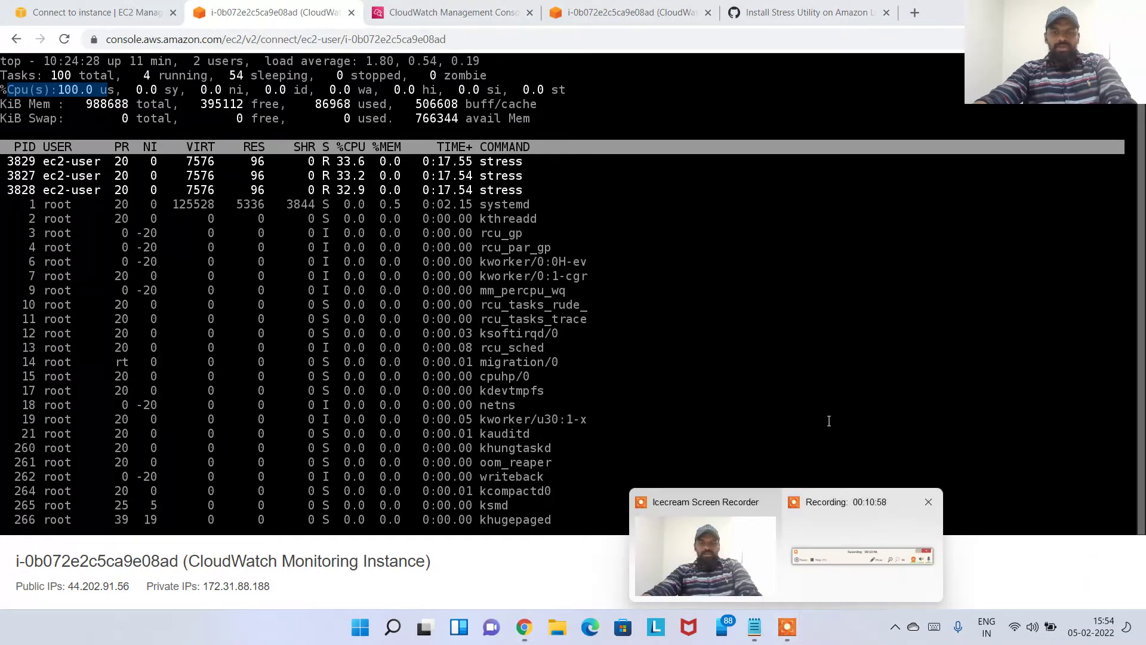
{"action": "left_click", "coordinate": [891, 390]}
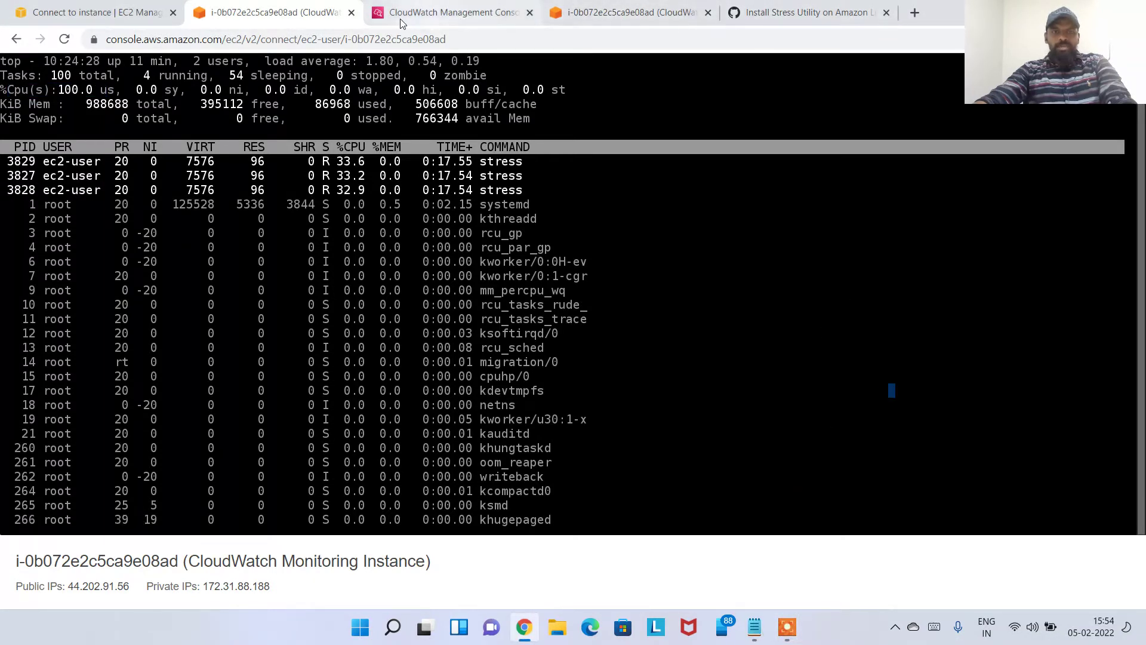
{"action": "left_click", "coordinate": [420, 6]}
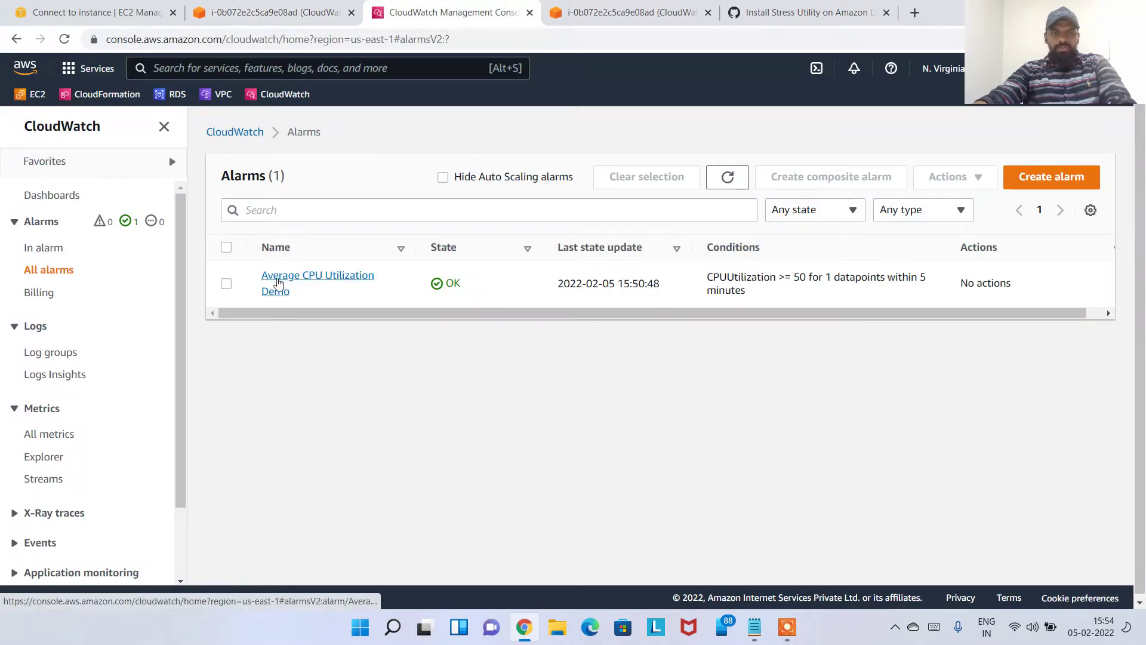
Check and refresh the Average CPU Utilization Demo alarm's CPU graph, then return to the EC2 connect page
{"action": "left_click", "coordinate": [286, 284]}
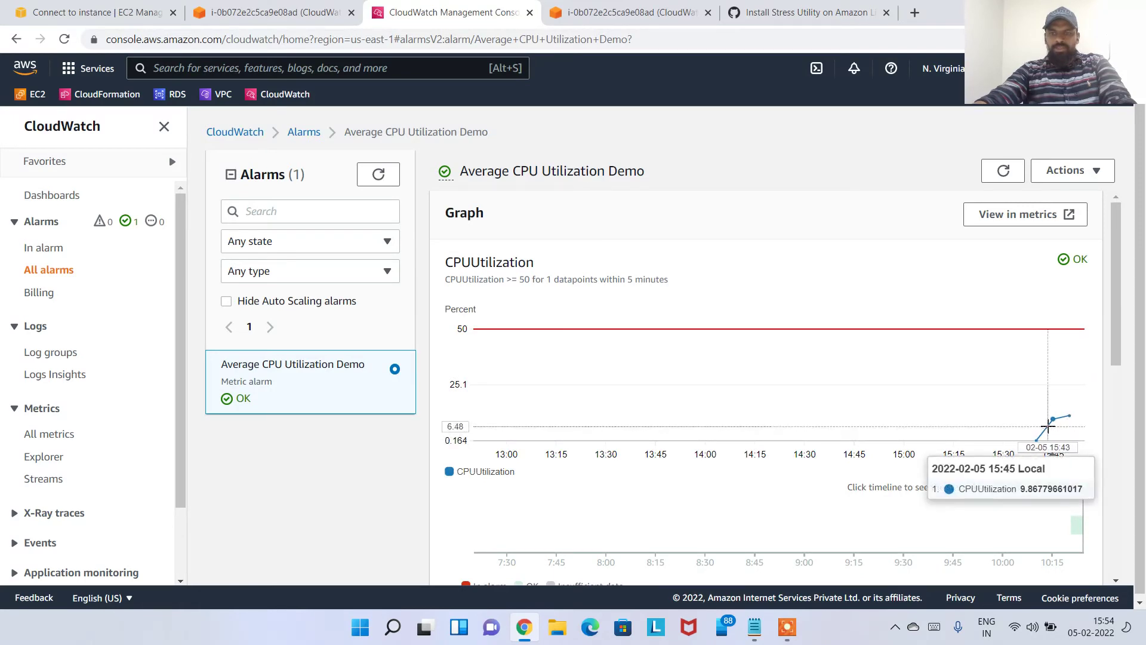
{"action": "mouse_move", "coordinate": [1069, 417]}
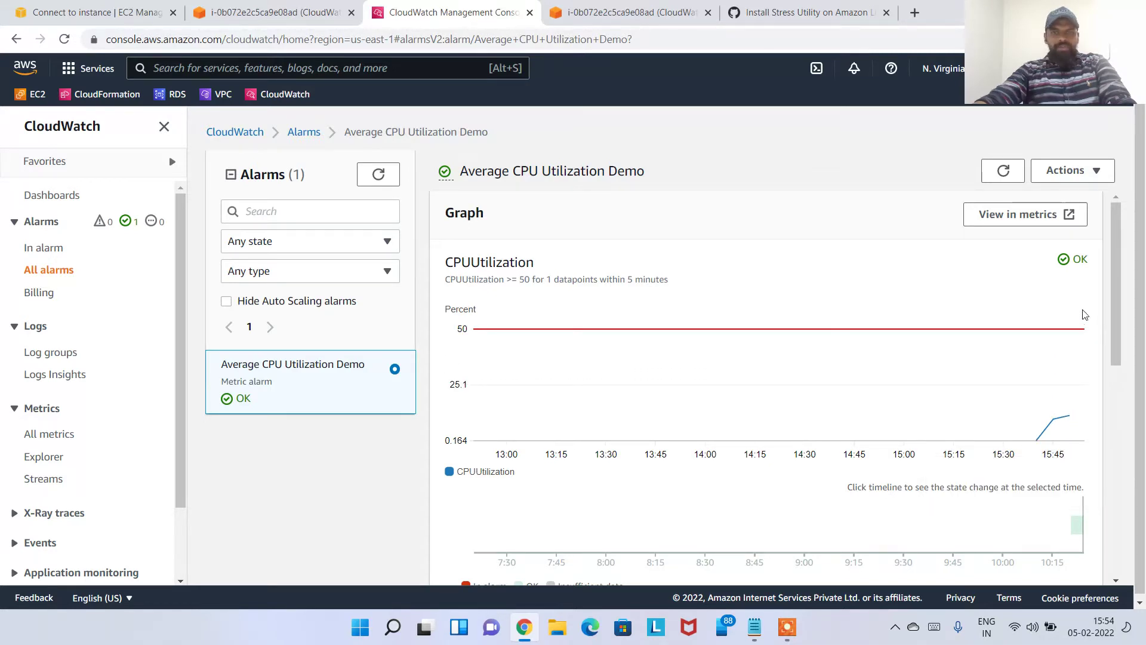
{"action": "left_click", "coordinate": [1003, 171]}
{"action": "left_click", "coordinate": [119, 13]}
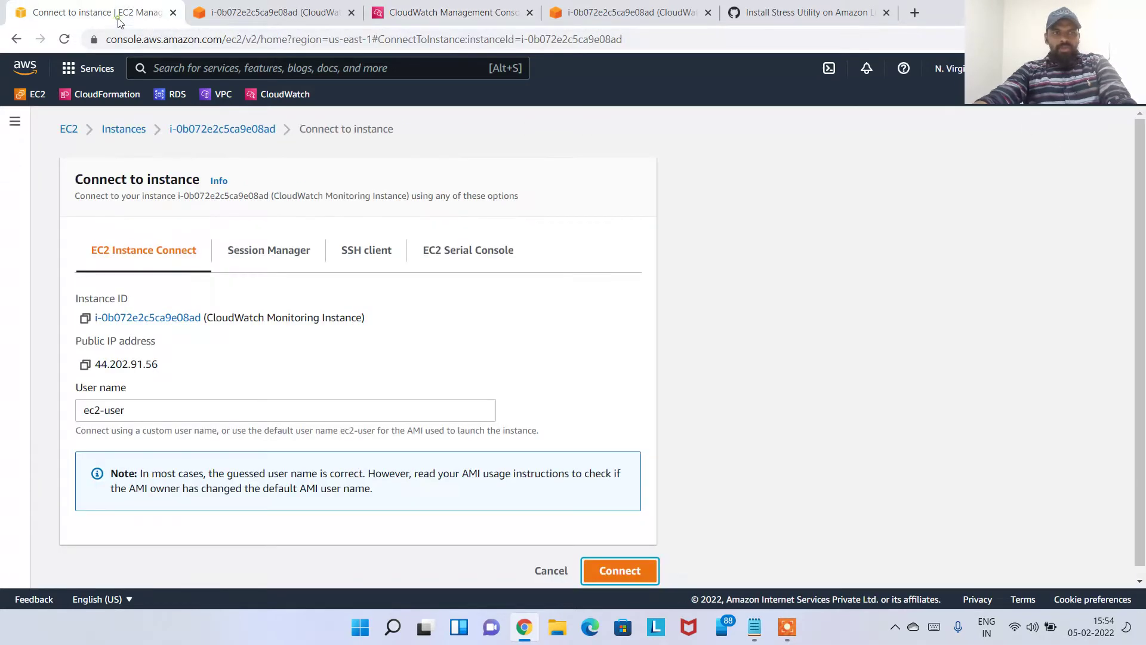
In the EC2 Instances list, view the monitoring instance's '1 alarms OK' details
{"action": "left_click", "coordinate": [123, 128]}
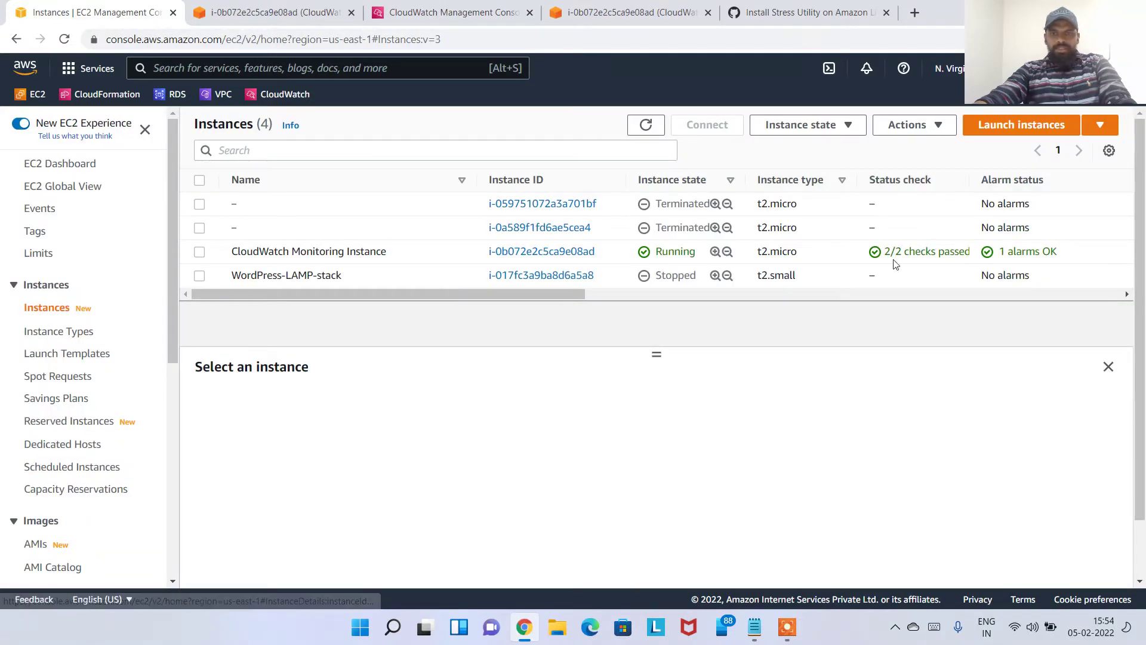
{"action": "left_click_drag", "start_coordinate": [1051, 254], "coordinate": [988, 254]}
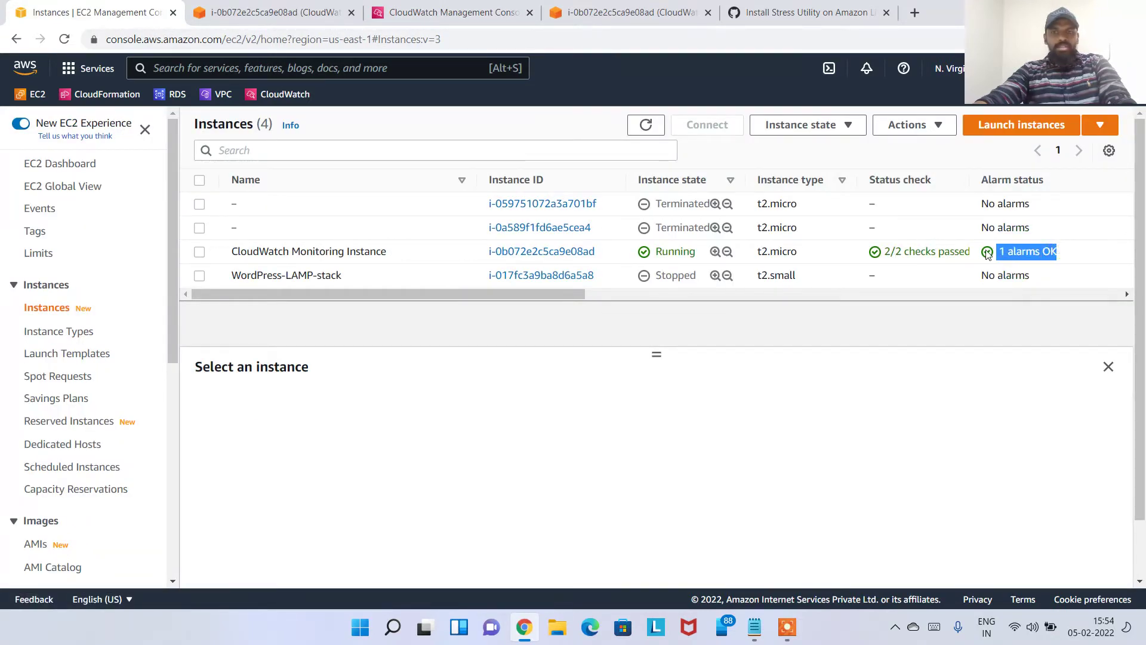
{"action": "left_click", "coordinate": [989, 254]}
{"action": "left_click", "coordinate": [858, 395]}
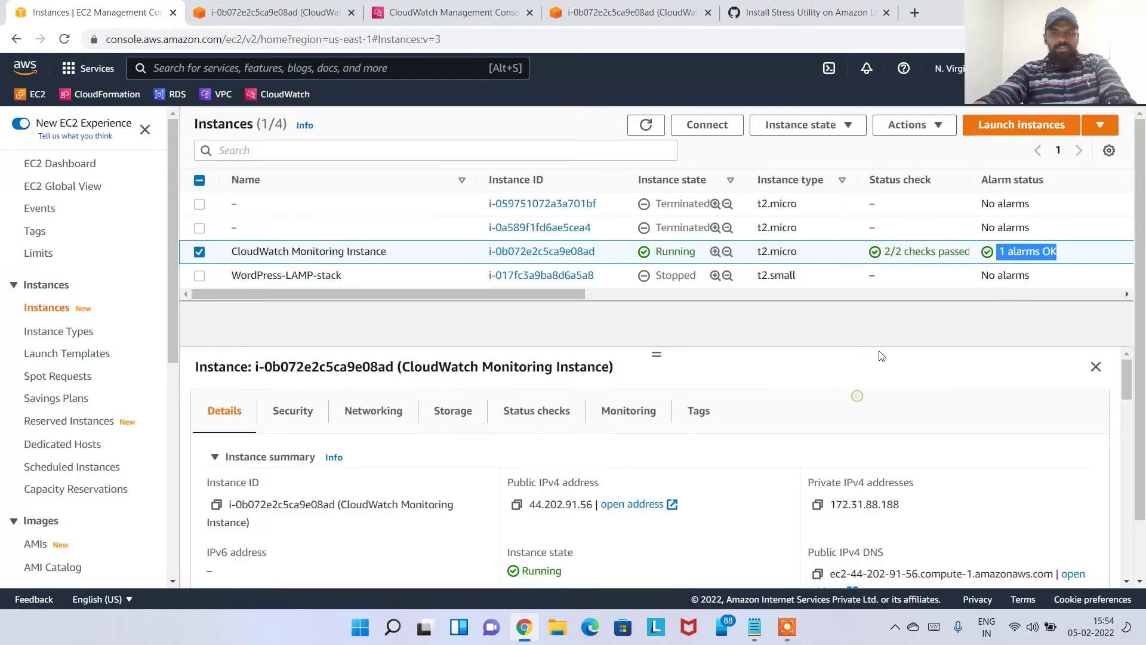
Return to the CloudWatch alarm page, now In alarm with CPU near 99.75%
{"action": "scroll", "coordinate": [519, 292], "scroll_direction": "right", "scroll_amount": 1}
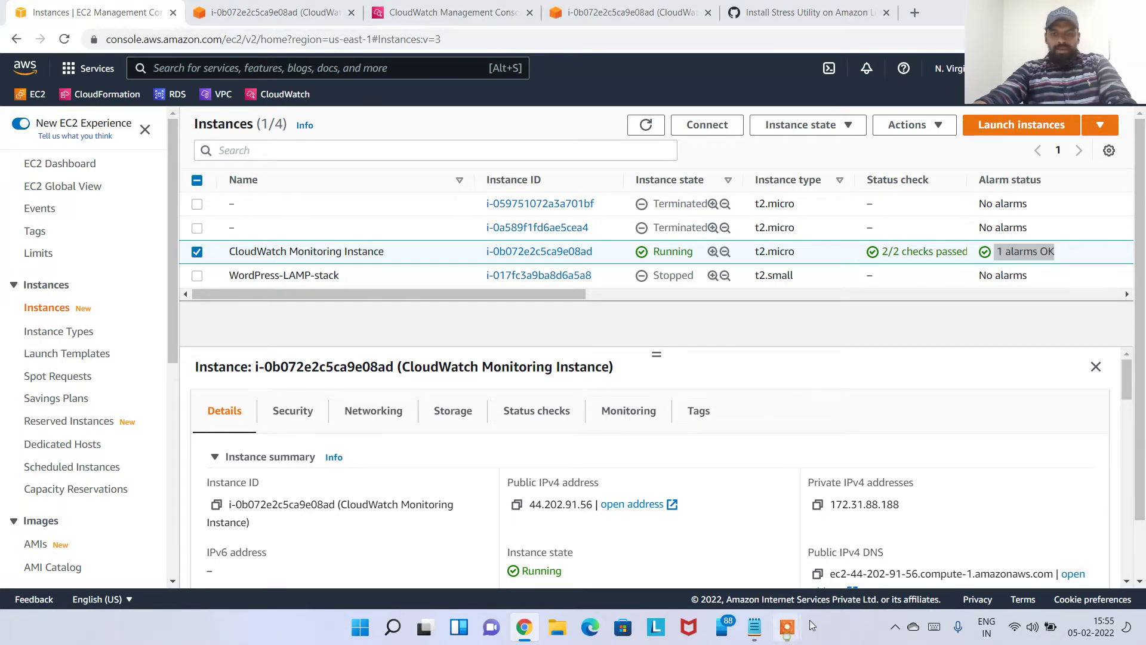
{"action": "mouse_move", "coordinate": [791, 626]}
{"action": "left_click", "coordinate": [866, 525]}
{"action": "left_click", "coordinate": [751, 579]}
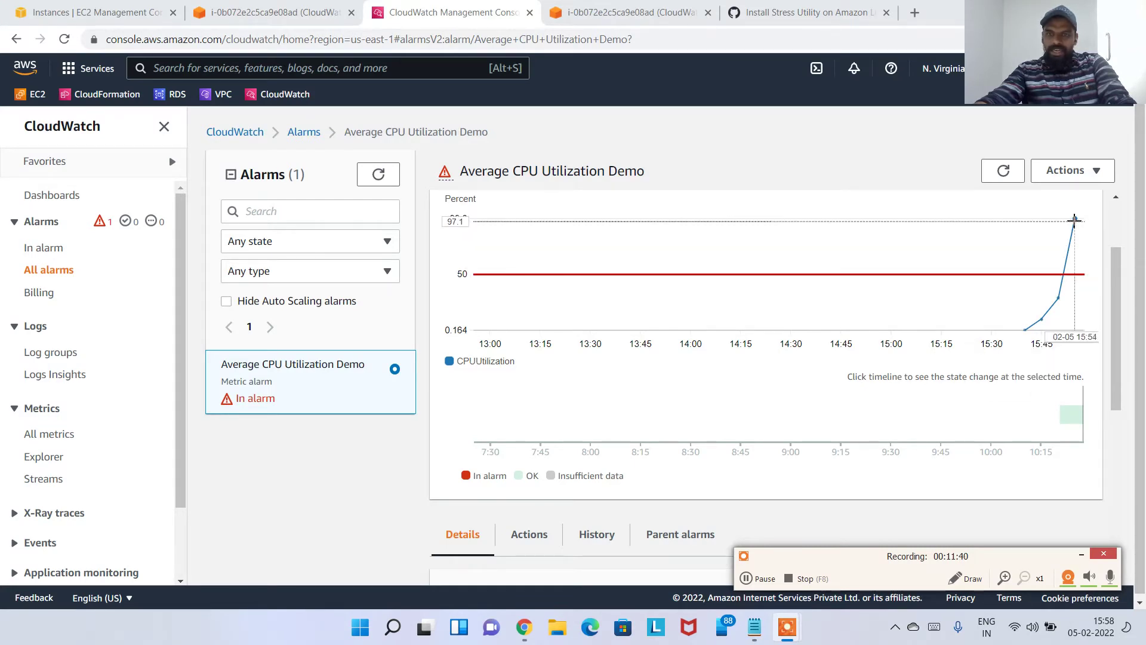
Highlight the CPUUtilization graph's In alarm state on the alarm page
{"action": "scroll", "coordinate": [1049, 261], "scroll_direction": "up", "scroll_amount": 1}
{"action": "scroll", "coordinate": [1049, 261], "scroll_direction": "up", "scroll_amount": 1}
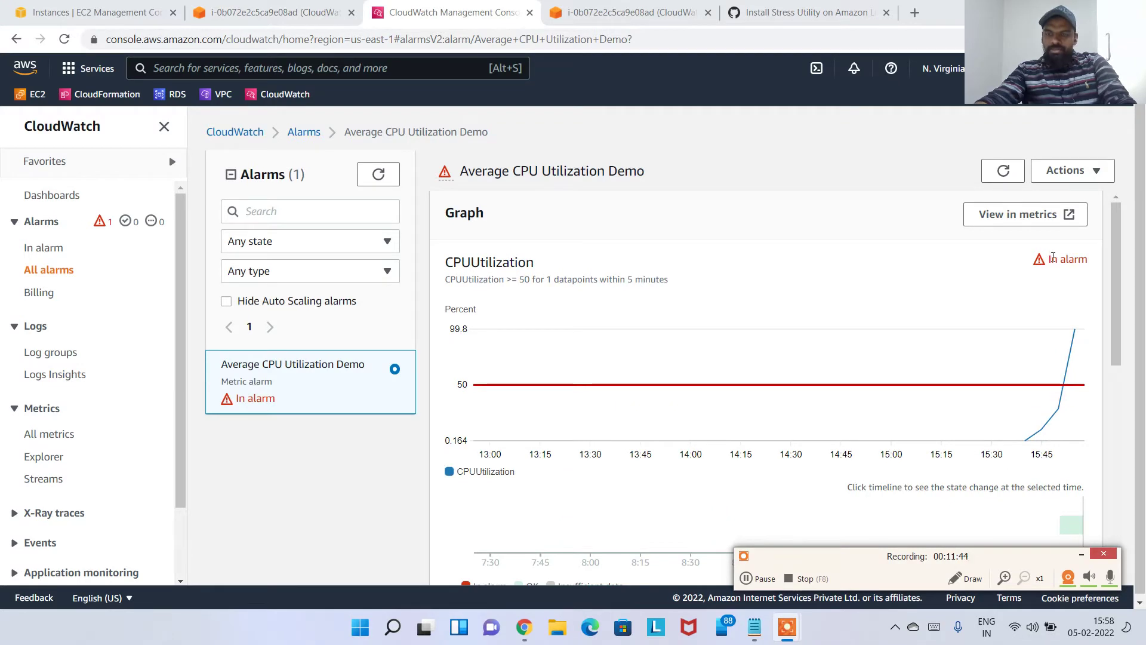
{"action": "triple_click", "coordinate": [1049, 258]}
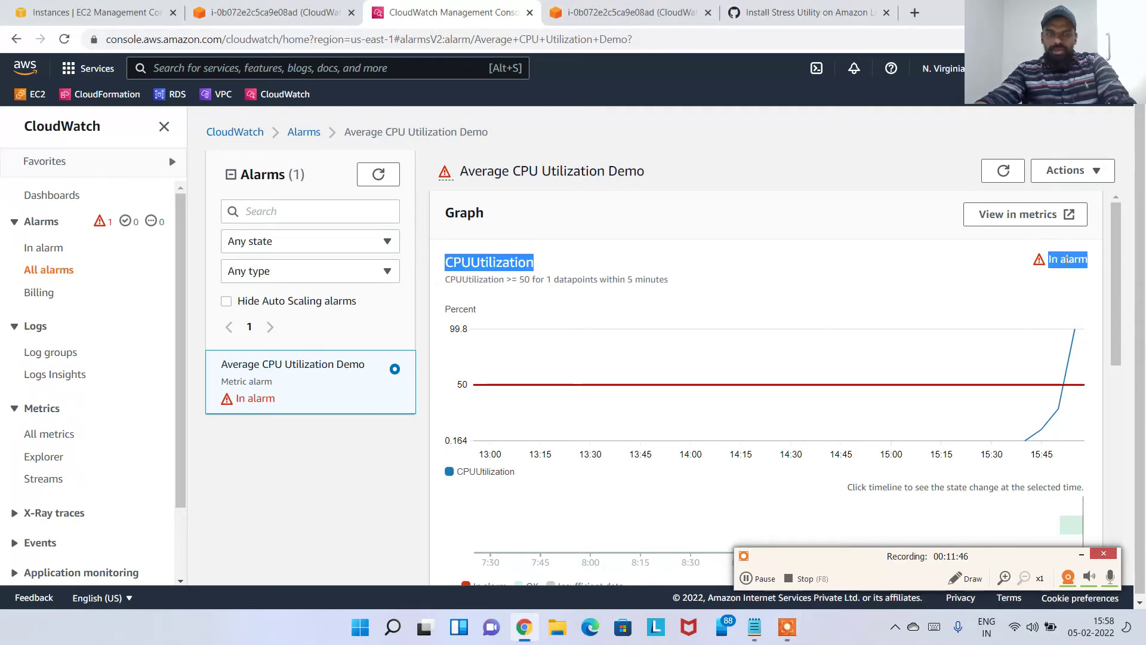
{"action": "left_click", "coordinate": [1068, 261]}
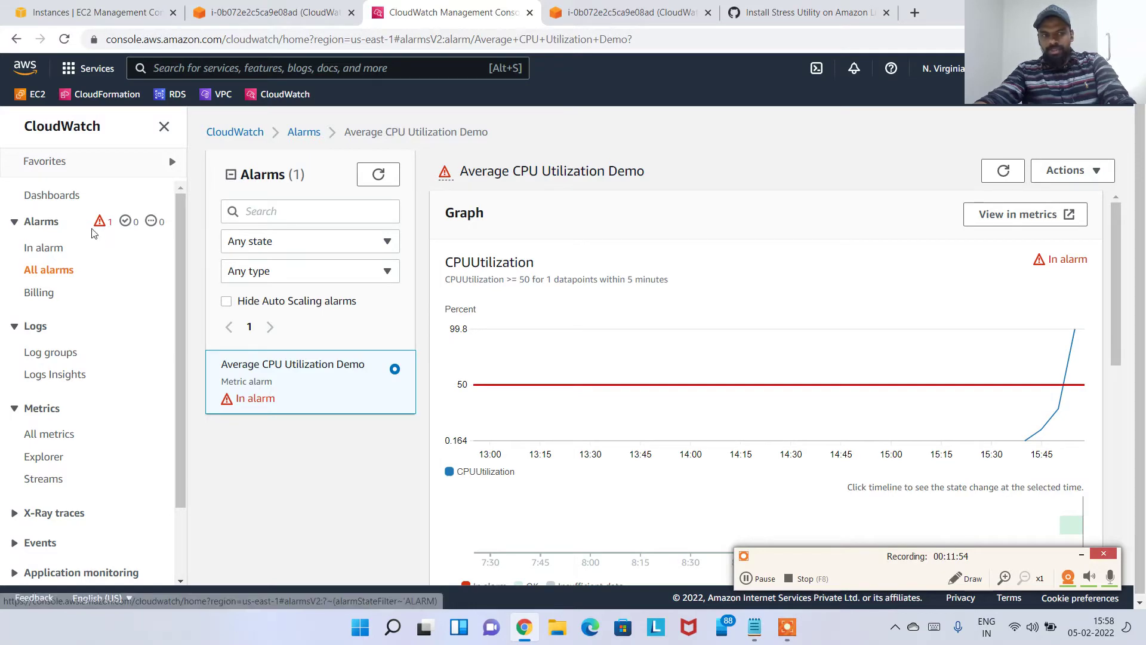
Refresh the EC2 instances list to show '1/1 in alarm' for CloudWatch Monitoring Instance
{"action": "left_click", "coordinate": [107, 12]}
{"action": "left_click", "coordinate": [643, 127]}
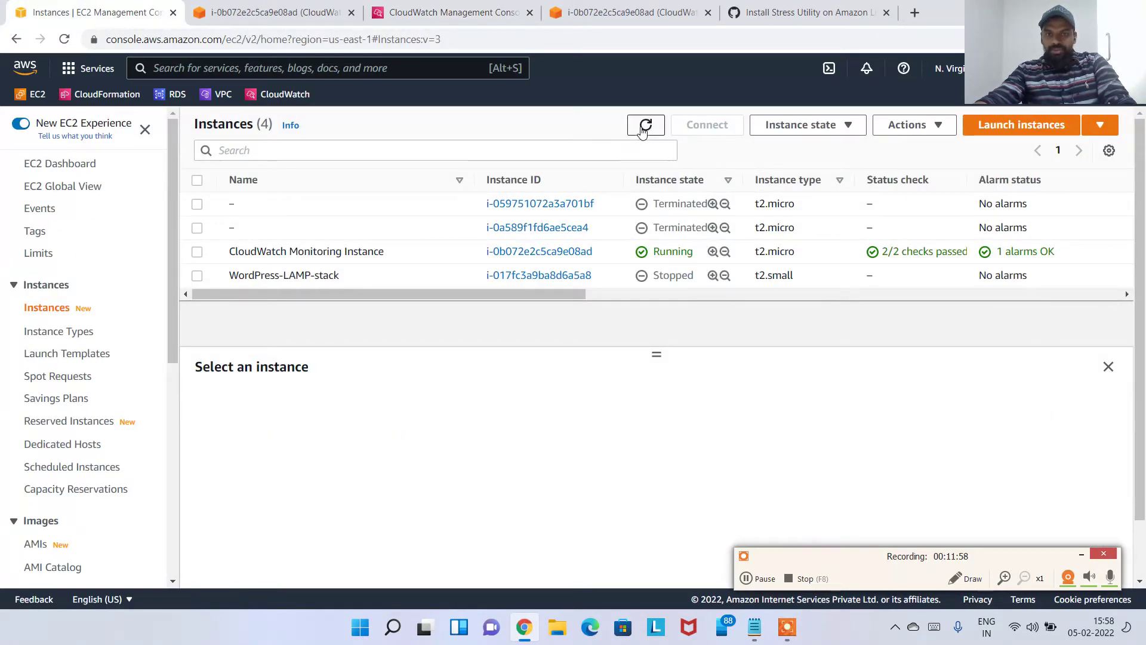
{"action": "left_click_drag", "start_coordinate": [1053, 251], "coordinate": [994, 253]}
{"action": "left_click", "coordinate": [1047, 254]}
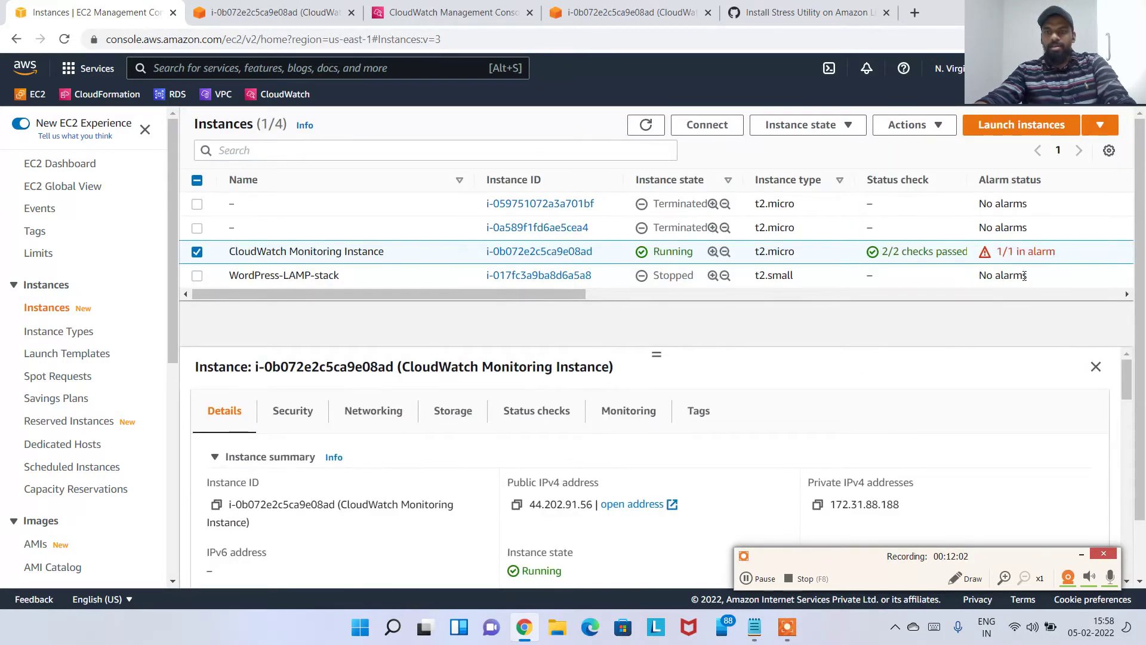
Go back to CloudWatch's Alarms list and start creating a new alarm
{"action": "left_click", "coordinate": [269, 12]}
{"action": "left_click", "coordinate": [444, 12]}
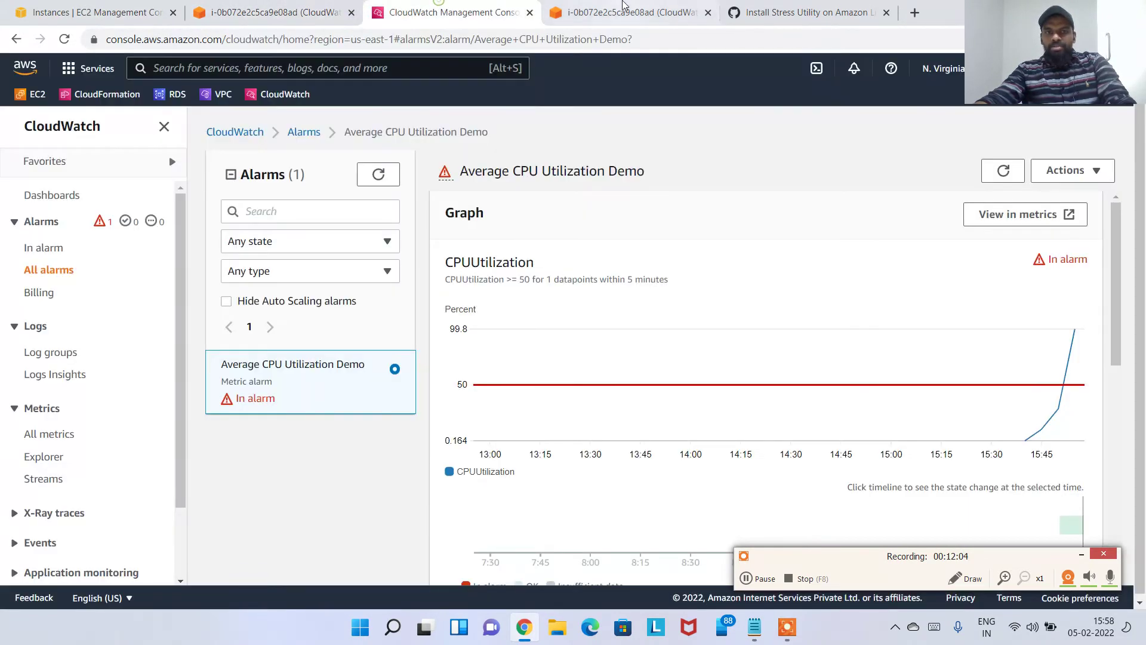
{"action": "left_click", "coordinate": [624, 12]}
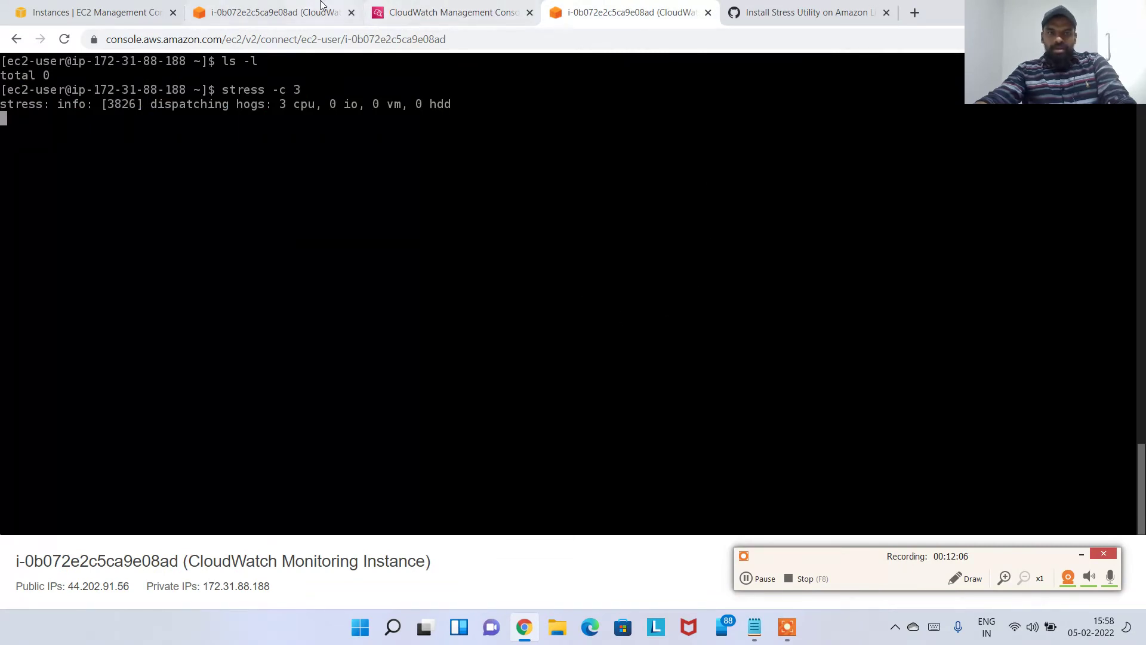
{"action": "left_click", "coordinate": [432, 12]}
{"action": "scroll", "coordinate": [883, 356], "scroll_direction": "down", "scroll_amount": 2}
{"action": "scroll", "coordinate": [882, 356], "scroll_direction": "down", "scroll_amount": 2}
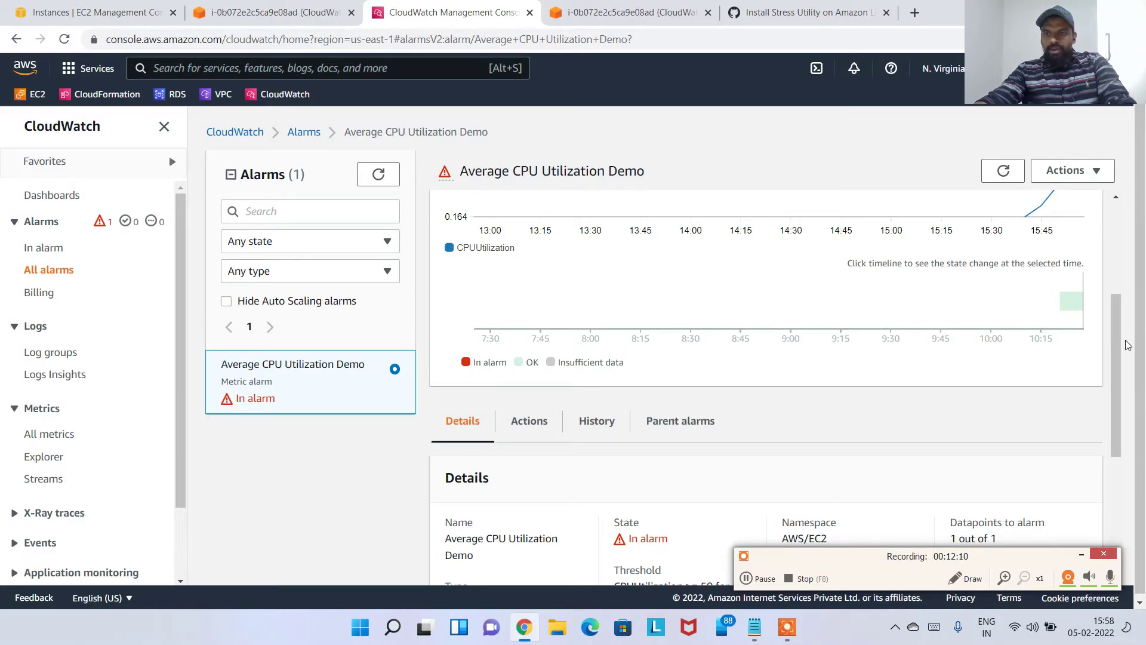
{"action": "scroll", "coordinate": [1120, 321], "scroll_direction": "up", "scroll_amount": 3}
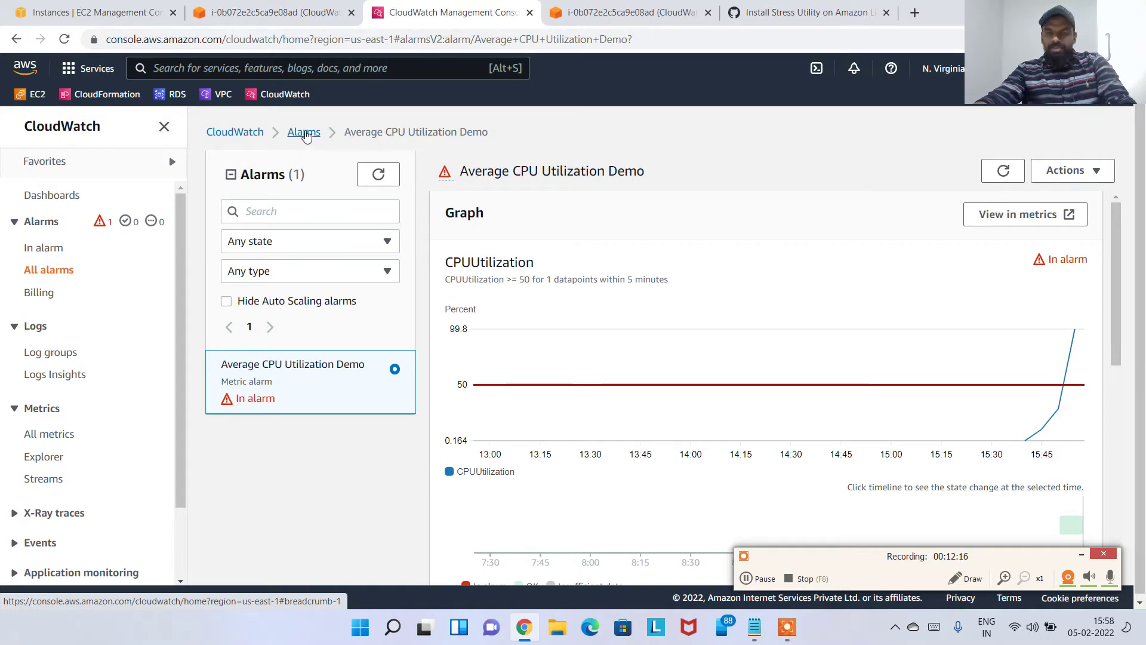
{"action": "left_click", "coordinate": [305, 133]}
{"action": "left_click", "coordinate": [1063, 179]}
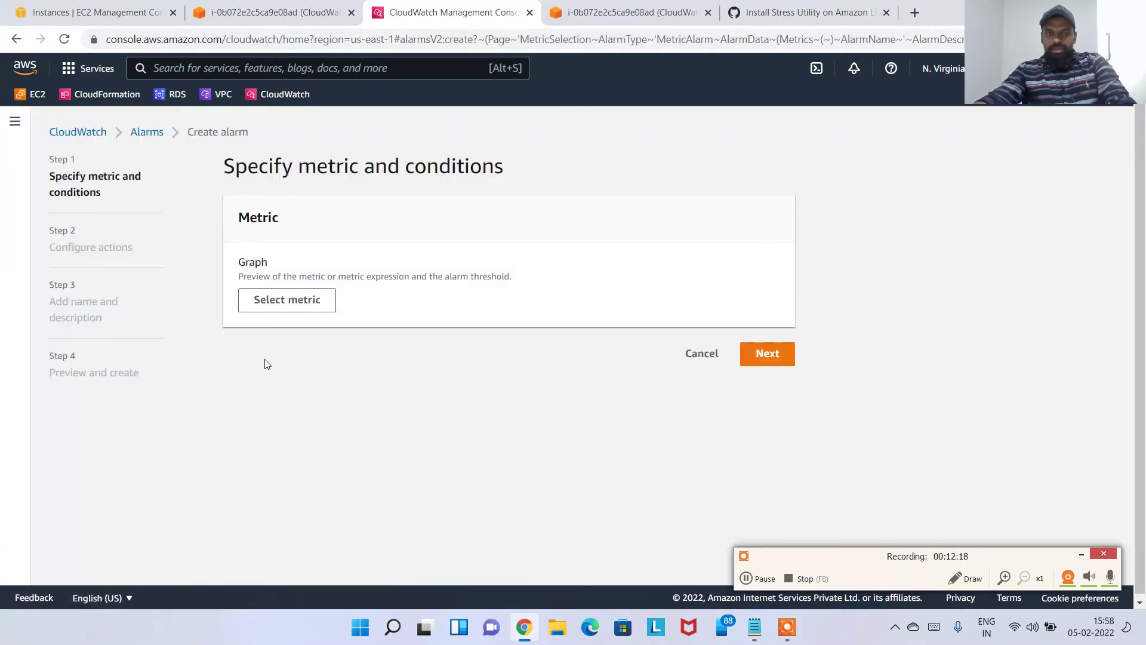
Open the metric picker and browse to the Route 53 Health Check Metrics
{"action": "left_click", "coordinate": [272, 299]}
{"action": "scroll", "coordinate": [334, 358], "scroll_direction": "down", "scroll_amount": 3}
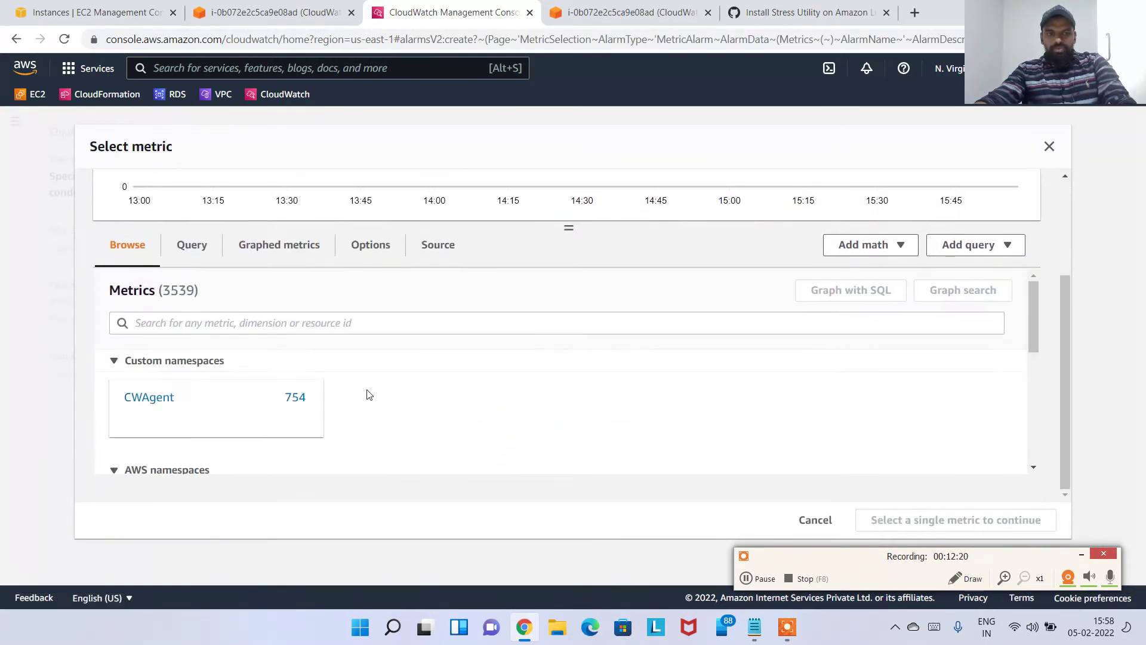
{"action": "scroll", "coordinate": [382, 399], "scroll_direction": "down", "scroll_amount": 5}
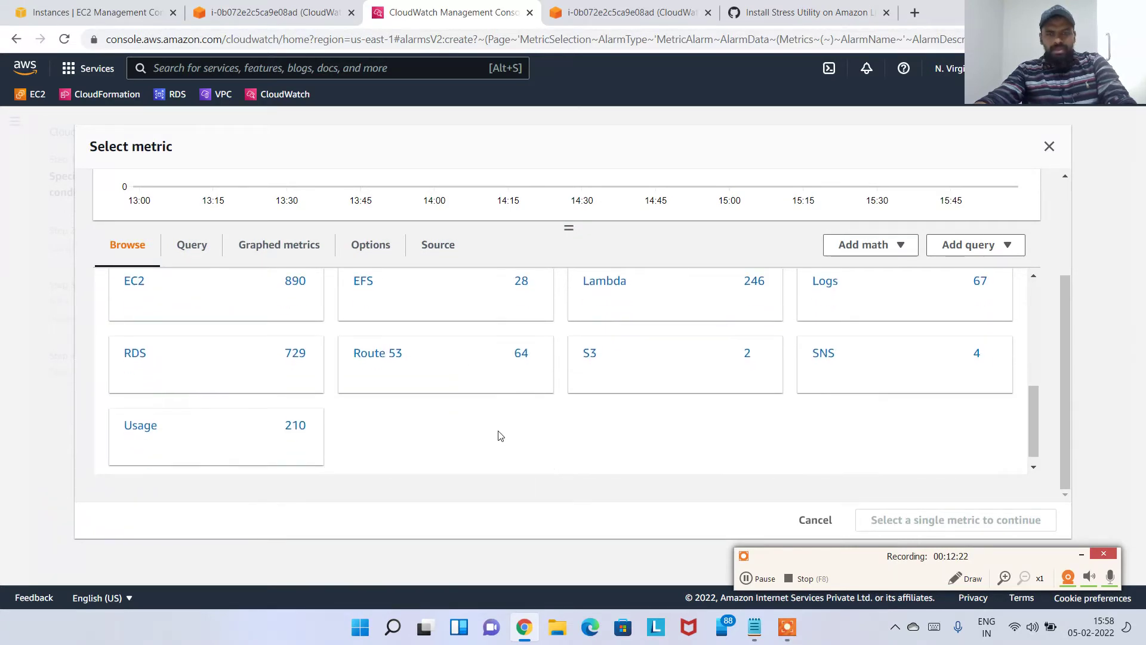
{"action": "scroll", "coordinate": [366, 428], "scroll_direction": "up", "scroll_amount": 5}
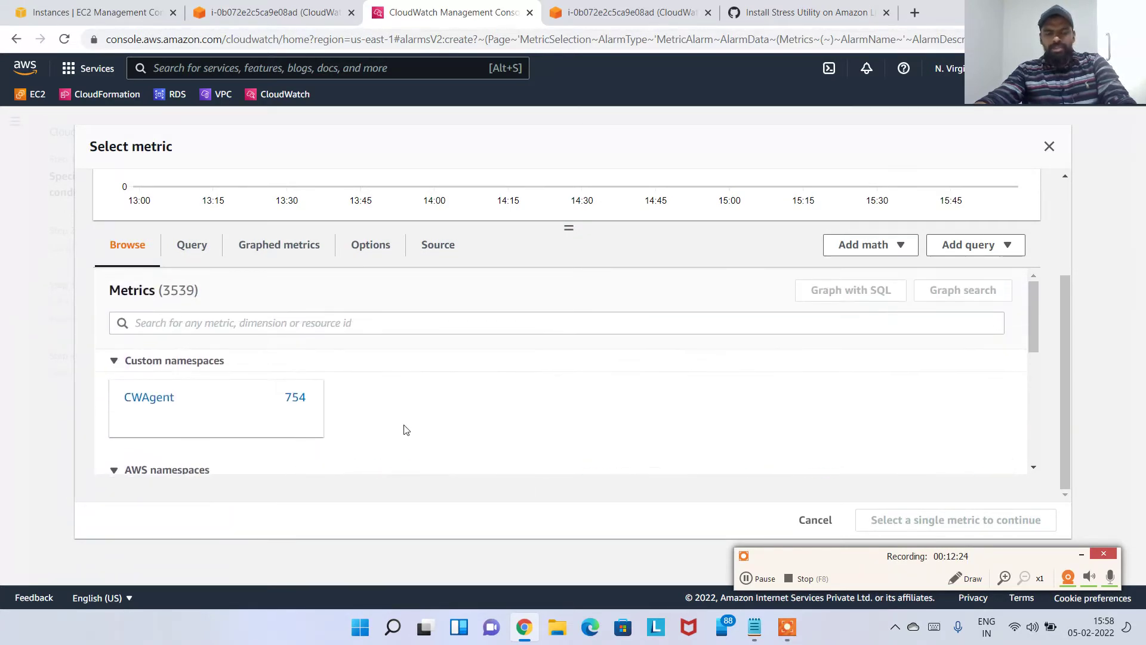
{"action": "scroll", "coordinate": [402, 430], "scroll_direction": "down", "scroll_amount": 3}
{"action": "scroll", "coordinate": [454, 425], "scroll_direction": "down", "scroll_amount": 5}
{"action": "scroll", "coordinate": [578, 379], "scroll_direction": "up", "scroll_amount": 8}
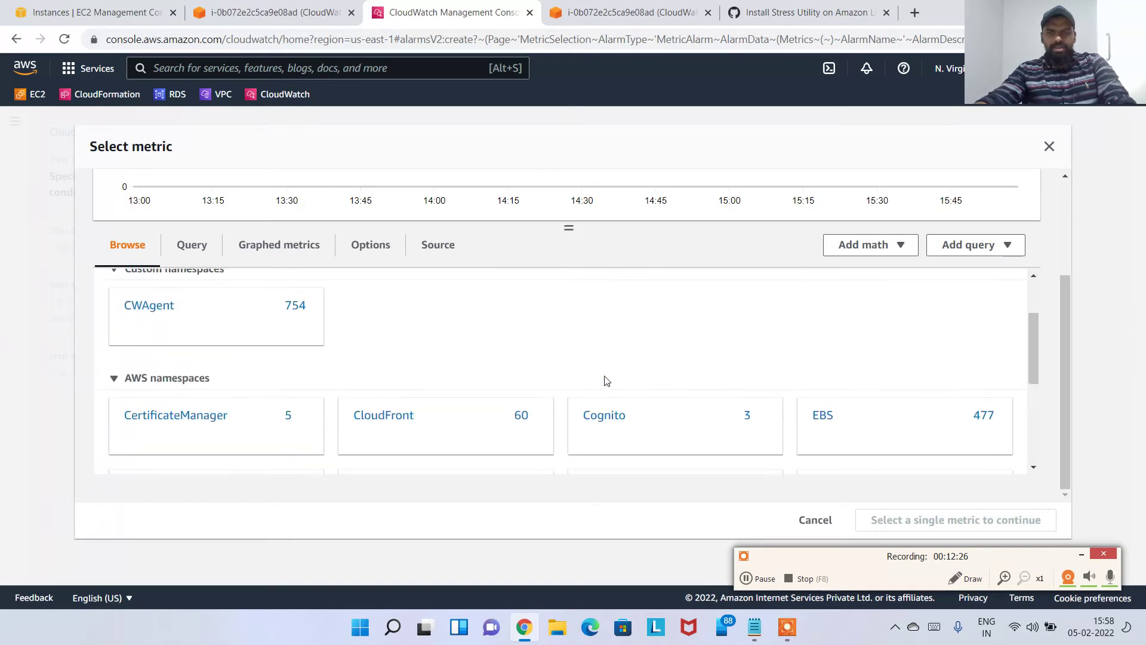
{"action": "scroll", "coordinate": [702, 391], "scroll_direction": "down", "scroll_amount": 5}
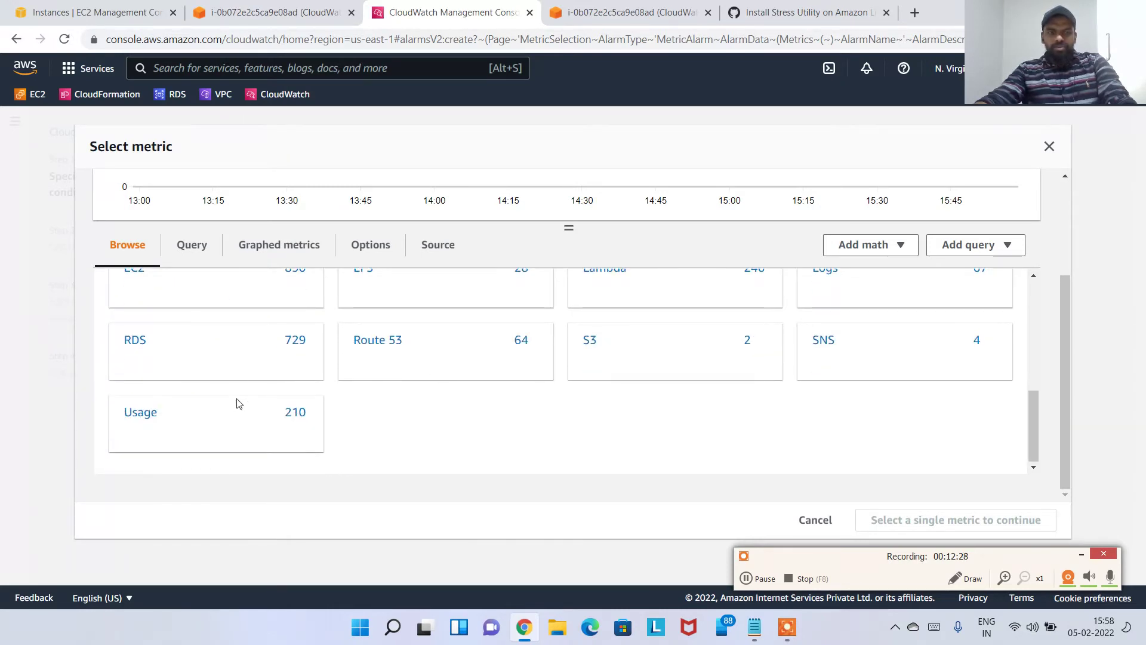
{"action": "left_click", "coordinate": [377, 340]}
{"action": "left_click", "coordinate": [245, 375]}
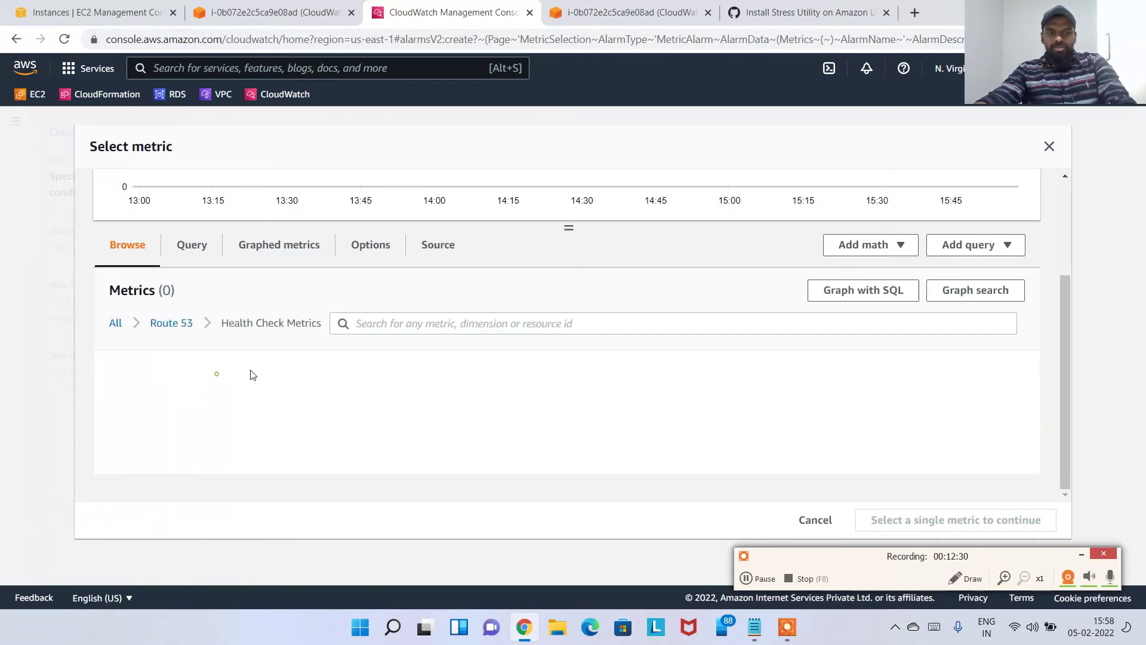
Close the metric picker without choosing a metric and cancel the new alarm
{"action": "scroll", "coordinate": [224, 428], "scroll_direction": "down", "scroll_amount": 1}
{"action": "scroll", "coordinate": [224, 428], "scroll_direction": "down", "scroll_amount": 5}
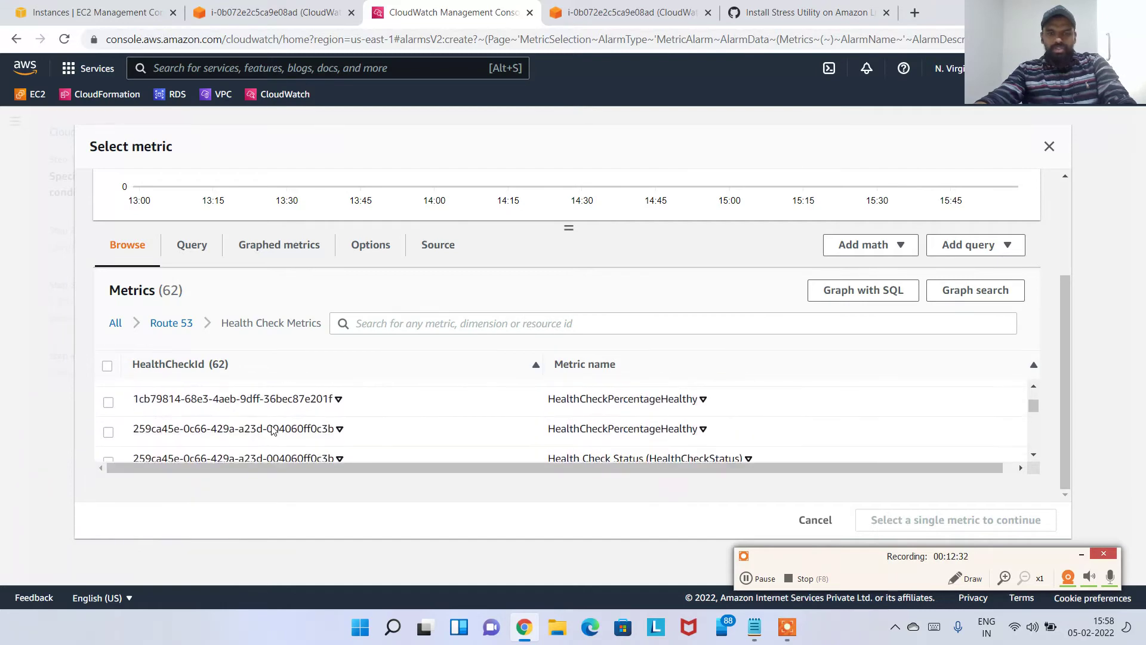
{"action": "left_click", "coordinate": [825, 523]}
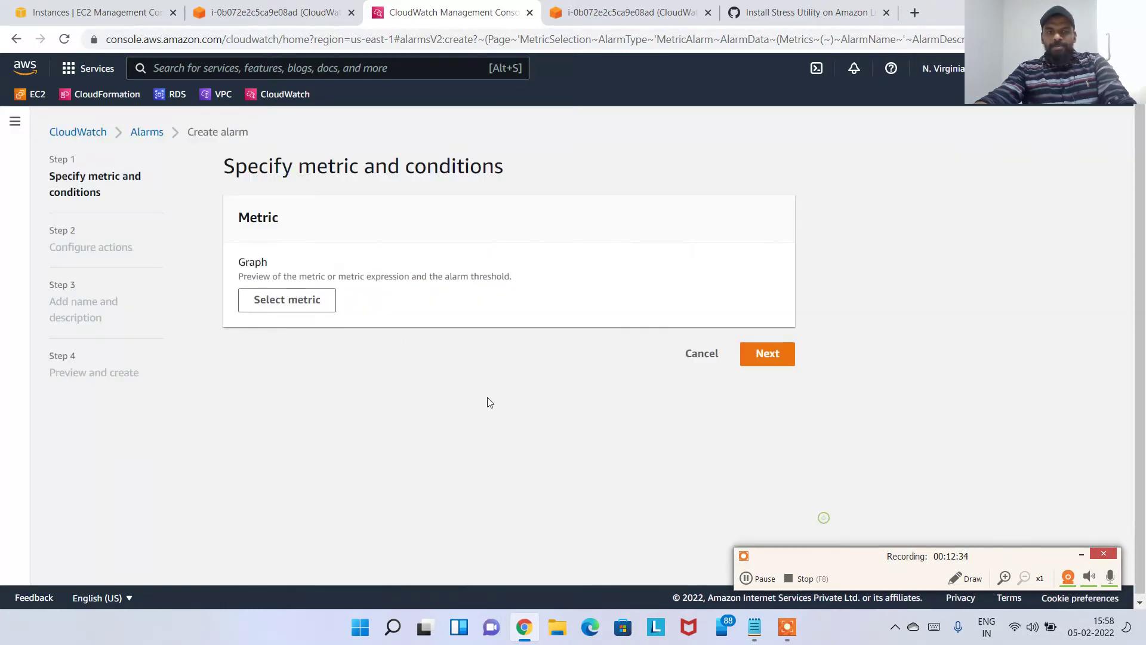
{"action": "left_click", "coordinate": [701, 353]}
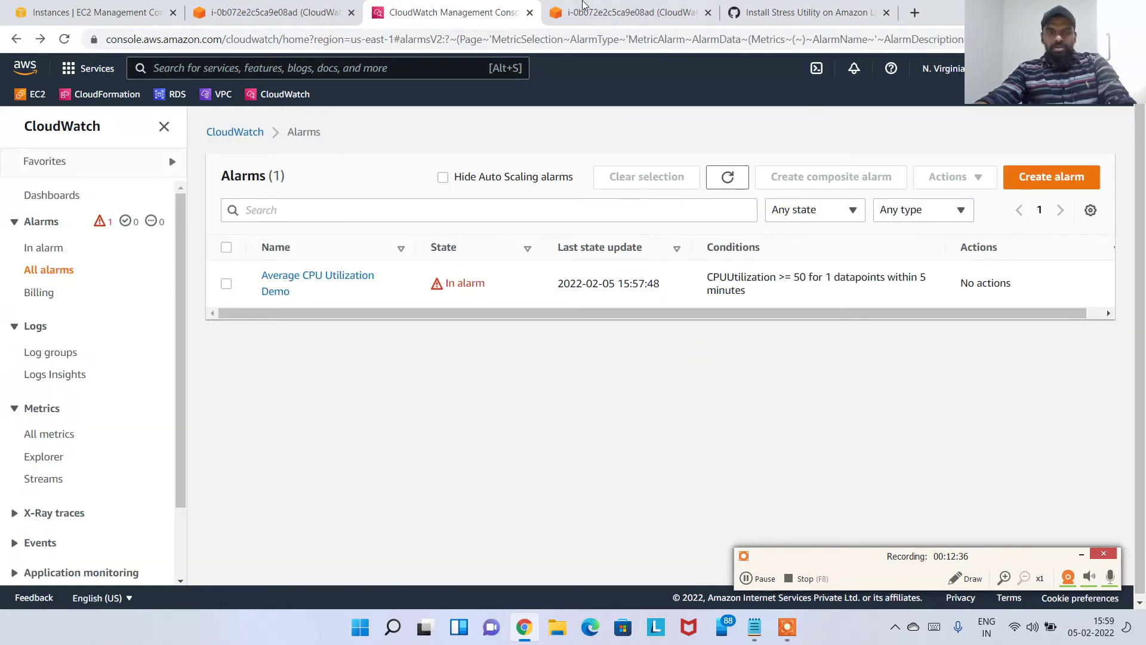
Select the WordPress-LAMP-stack instance in the EC2 instances list
{"action": "left_click", "coordinate": [585, 7]}
{"action": "key", "text": "ctrl+shift+Tab"}
{"action": "key", "text": "ctrl+shift+Tab"}
{"action": "key", "text": "ctrl+shift+Tab"}
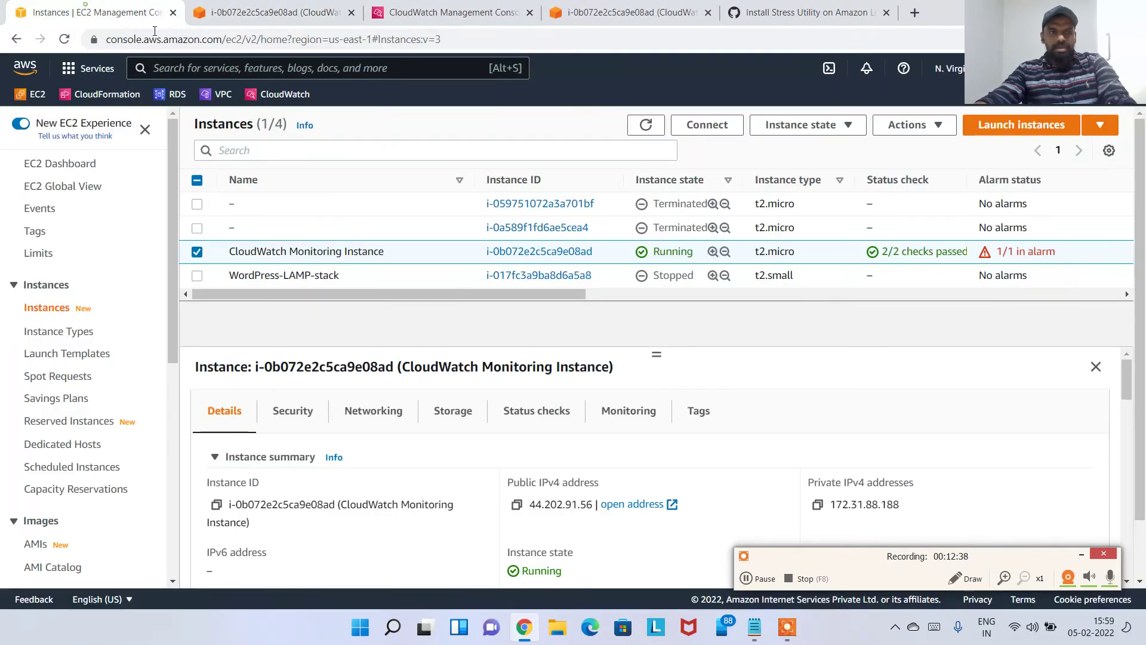
{"action": "left_click", "coordinate": [393, 279]}
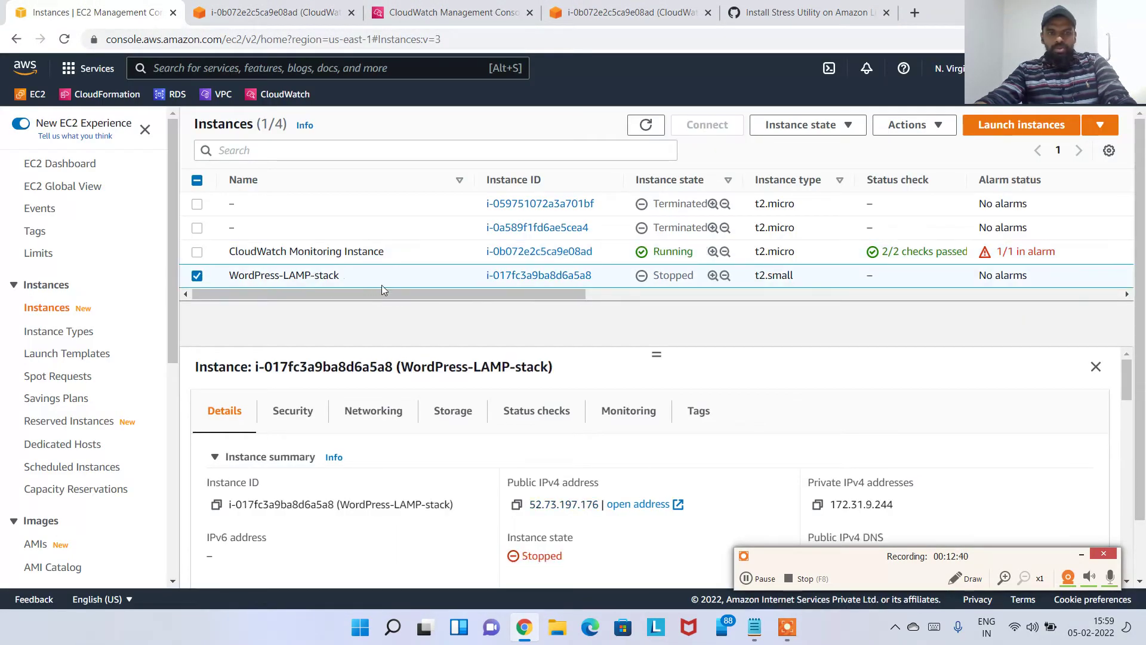
{"action": "left_click_drag", "start_coordinate": [383, 292], "coordinate": [581, 295]}
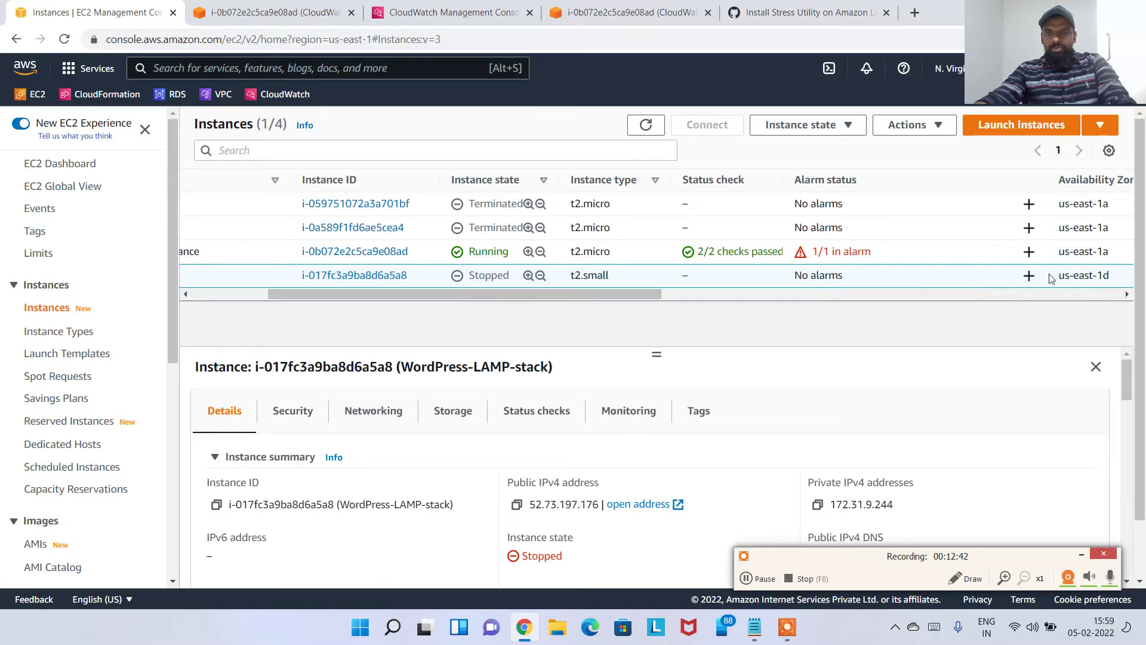
Browse the WordPress instance's CloudWatch alarm settings and available metrics, keeping CPU utilization, then return to its summary
{"action": "left_click", "coordinate": [1028, 276]}
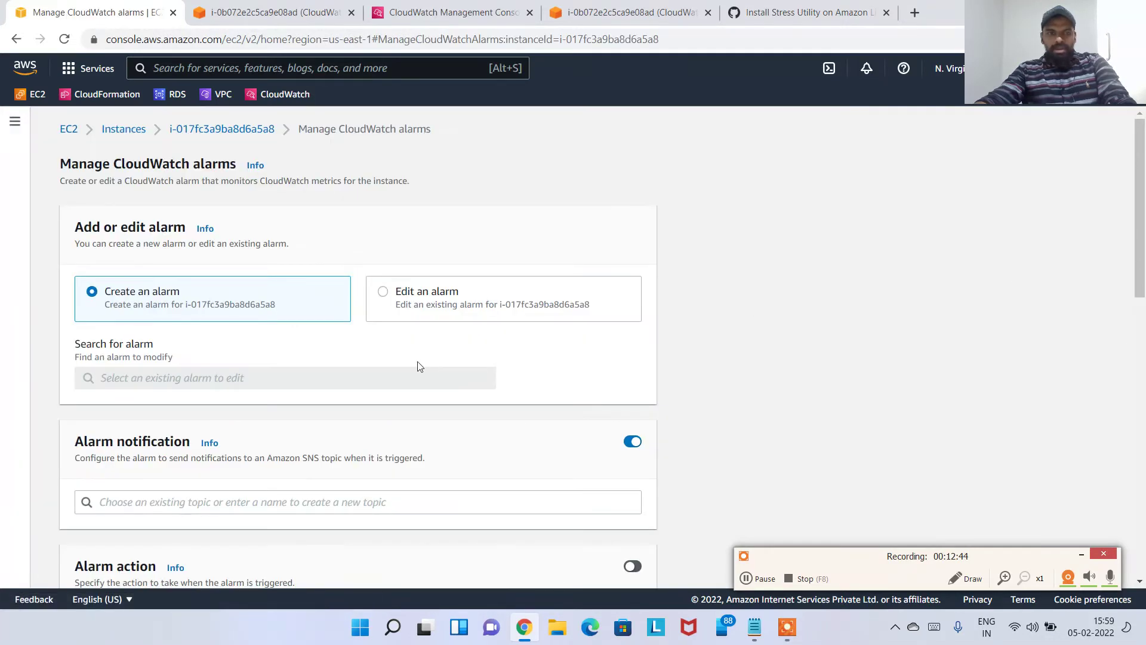
{"action": "scroll", "coordinate": [649, 422], "scroll_direction": "down", "scroll_amount": 10}
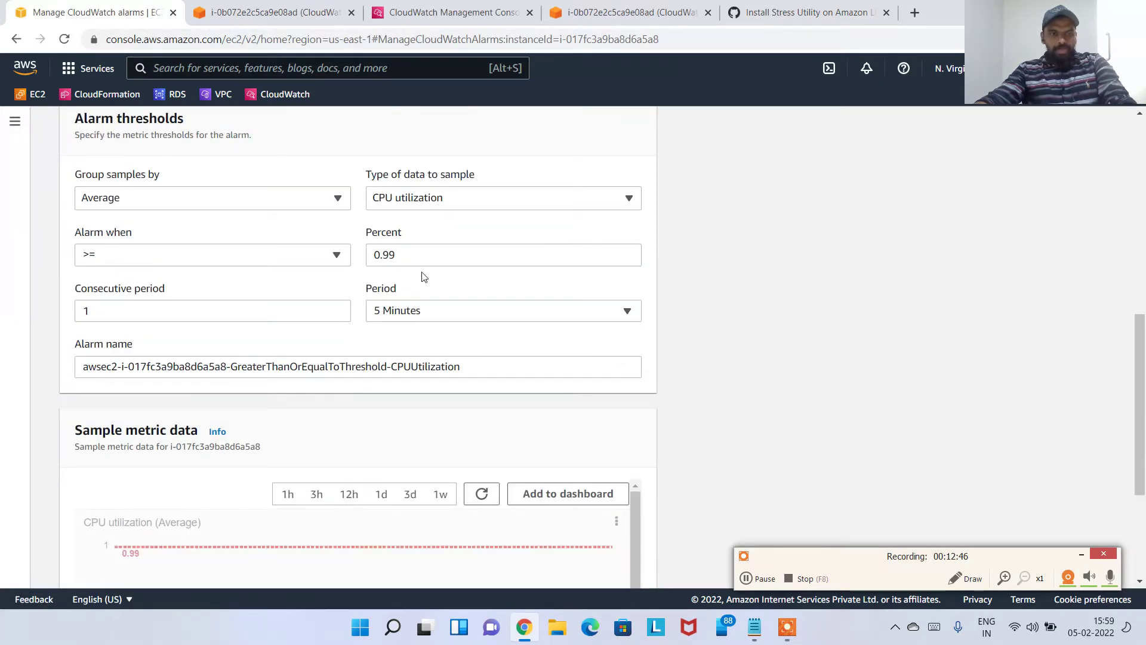
{"action": "left_click_drag", "start_coordinate": [380, 174], "coordinate": [497, 178]}
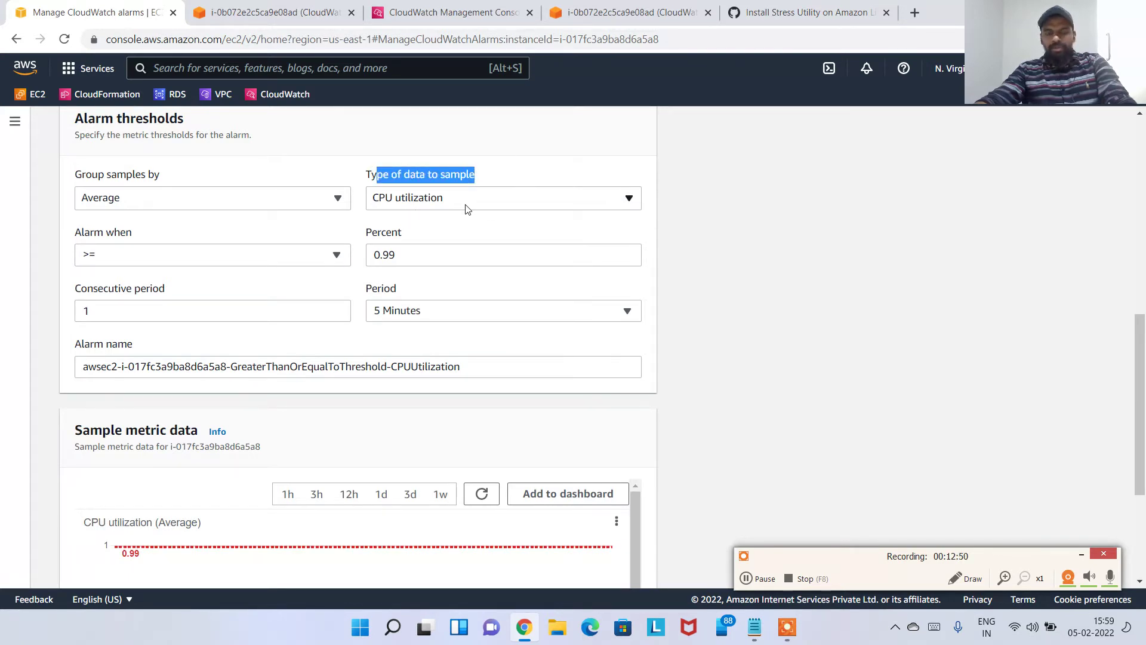
{"action": "left_click", "coordinate": [504, 201]}
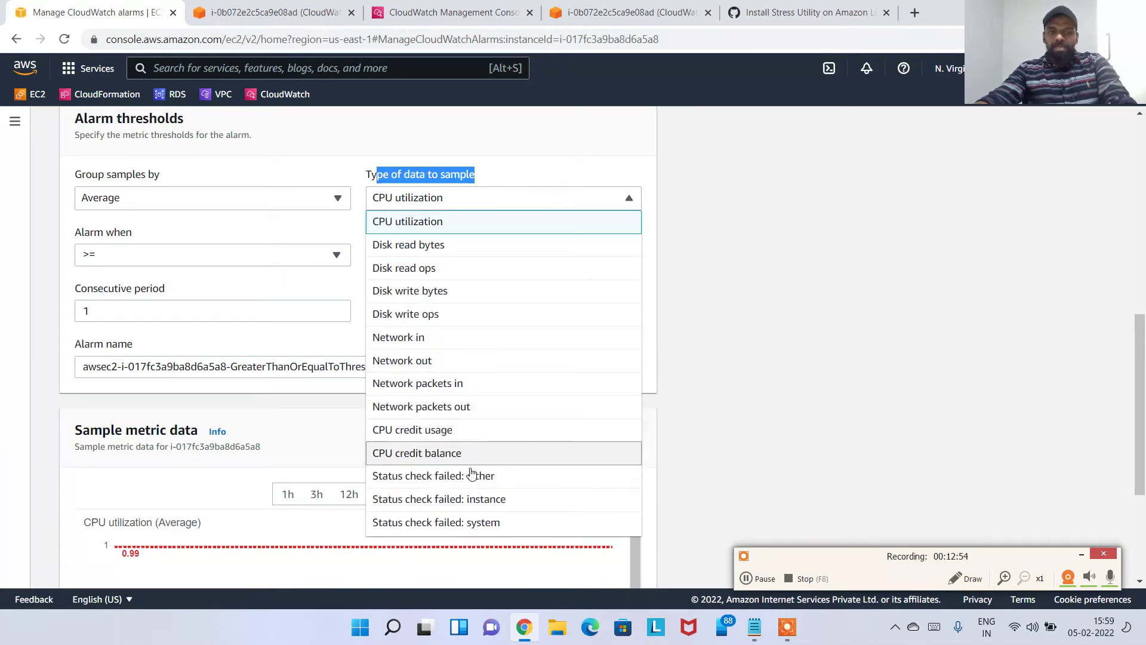
{"action": "scroll", "coordinate": [468, 490], "scroll_direction": "down", "scroll_amount": 1}
{"action": "scroll", "coordinate": [468, 479], "scroll_direction": "up", "scroll_amount": 1}
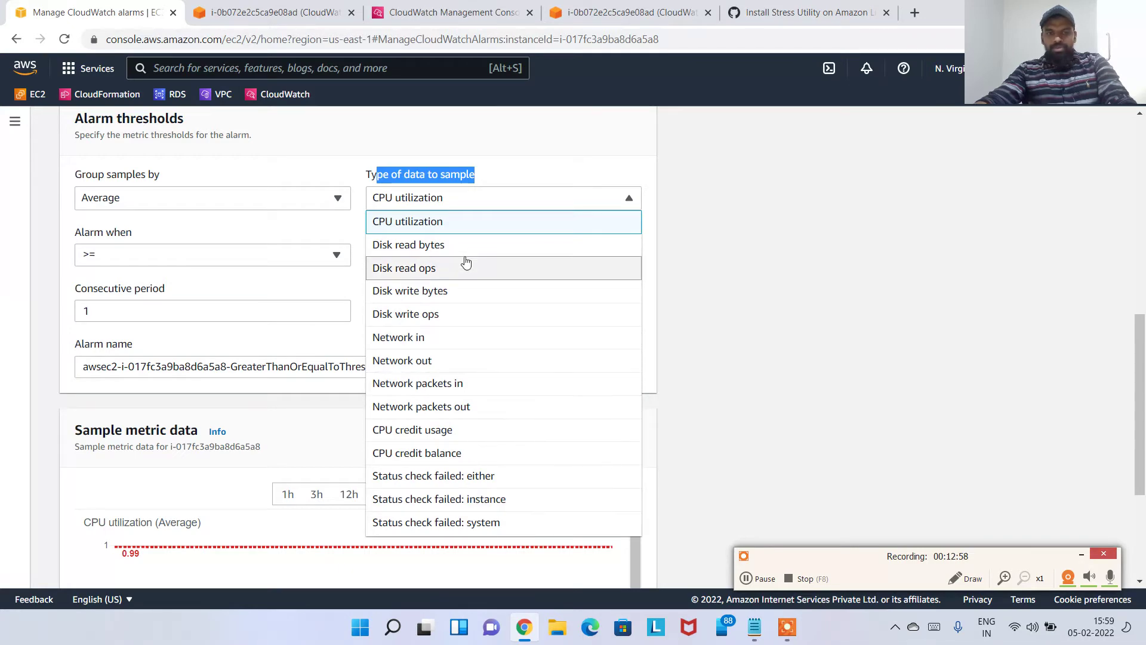
{"action": "left_click", "coordinate": [818, 263]}
{"action": "scroll", "coordinate": [814, 271], "scroll_direction": "up", "scroll_amount": 8}
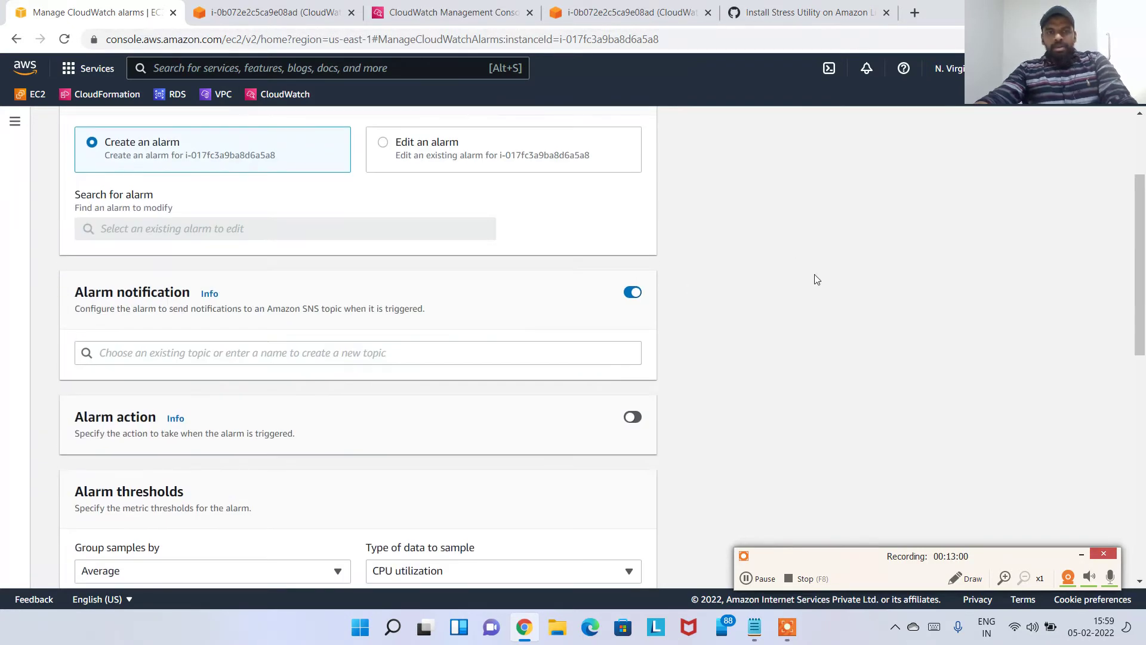
{"action": "left_click", "coordinate": [230, 130]}
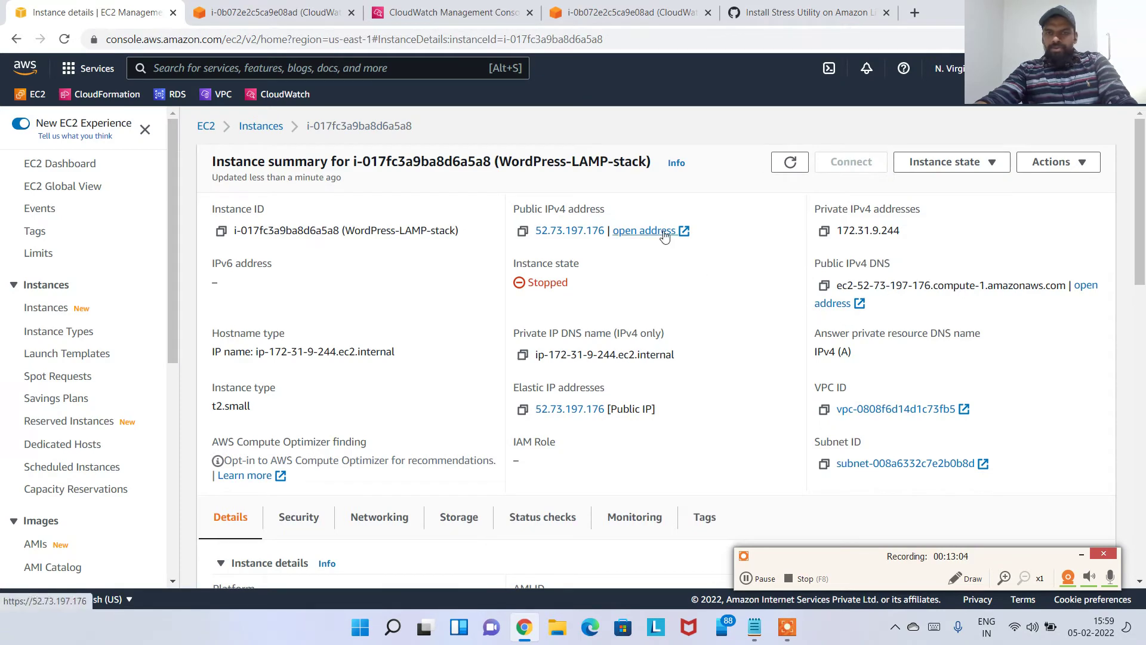
Open the Average CPU Utilization Demo alarm from the CloudWatch alarms list
{"action": "left_click", "coordinate": [603, 12]}
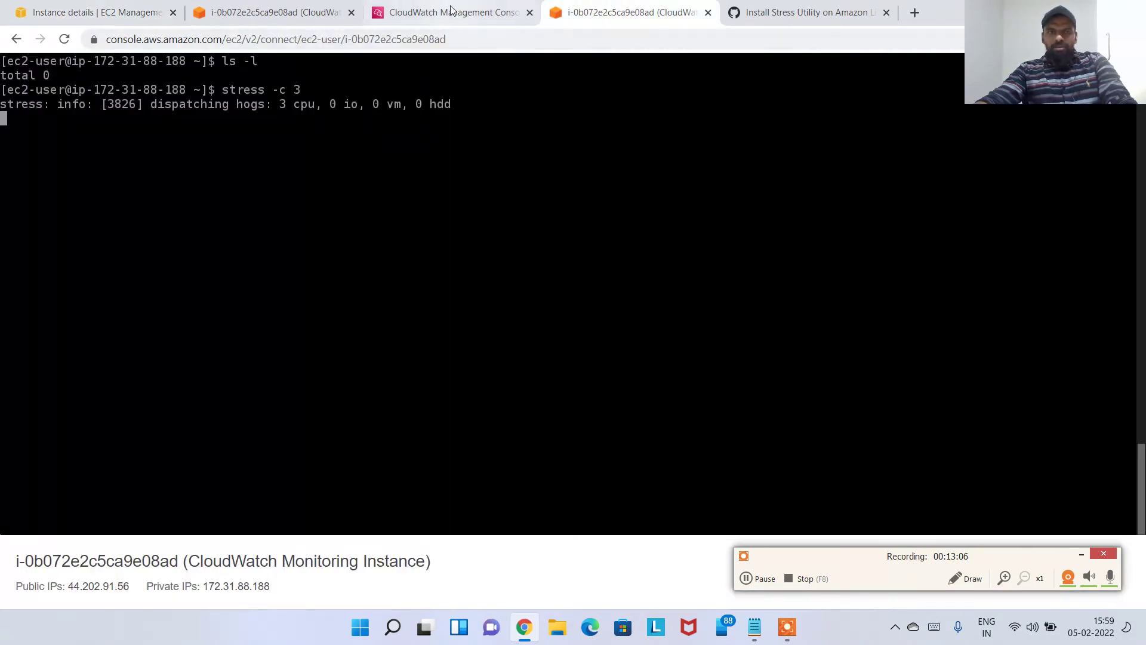
{"action": "left_click", "coordinate": [483, 14]}
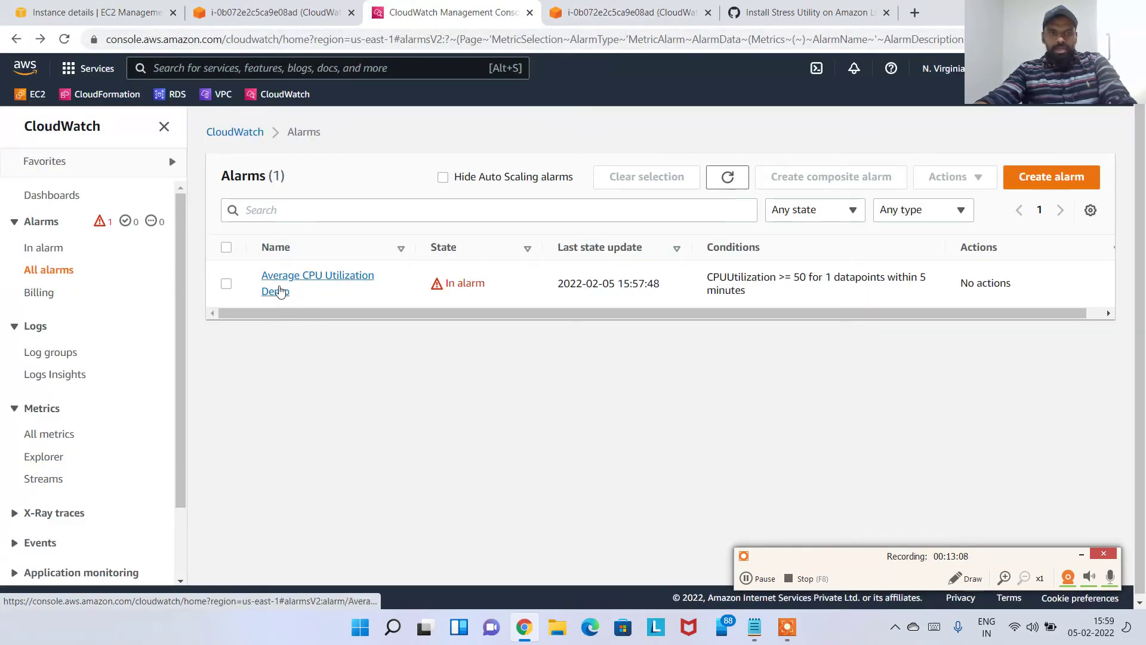
{"action": "left_click", "coordinate": [281, 292]}
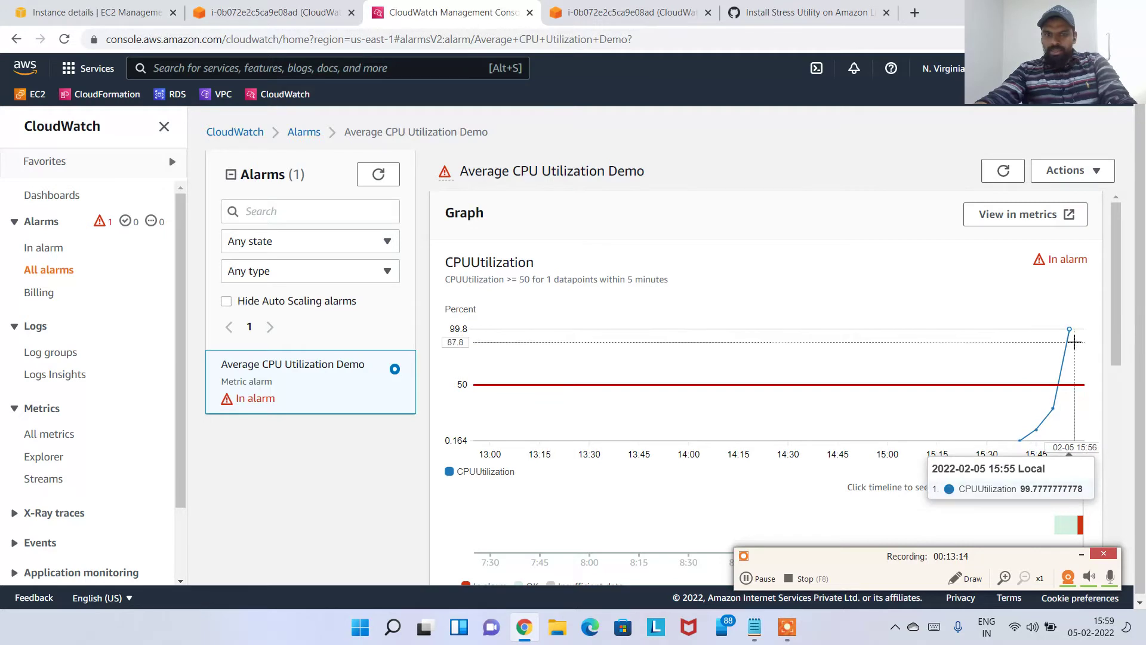
{"action": "scroll", "coordinate": [1061, 382], "scroll_direction": "down", "scroll_amount": 2}
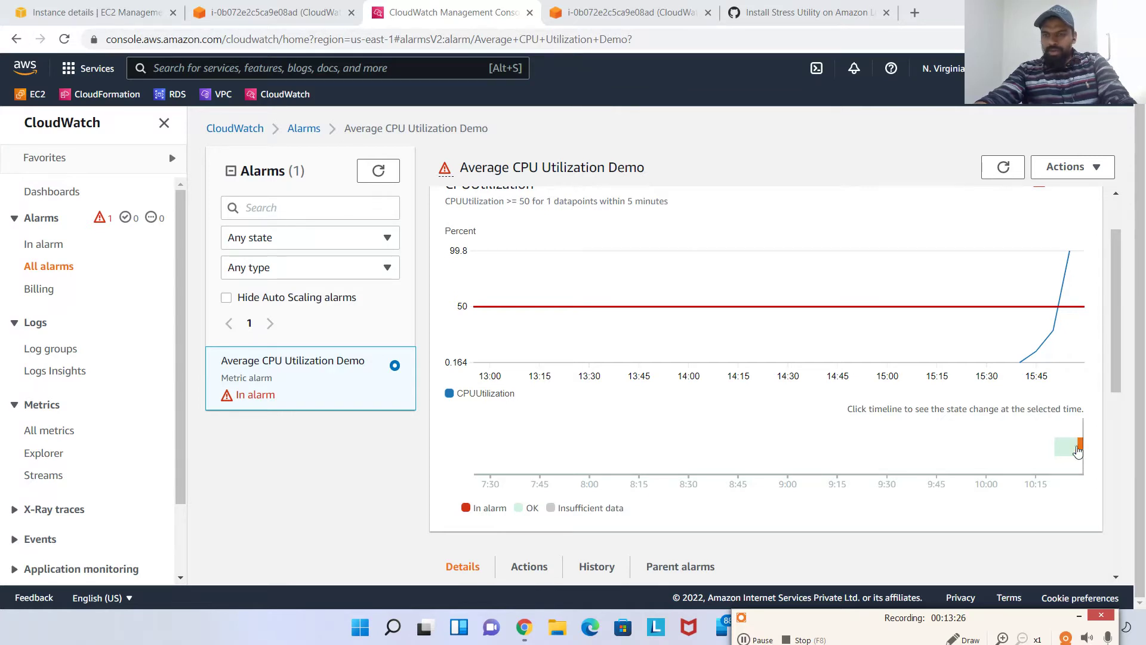
{"action": "scroll", "coordinate": [619, 496], "scroll_direction": "down", "scroll_amount": 3}
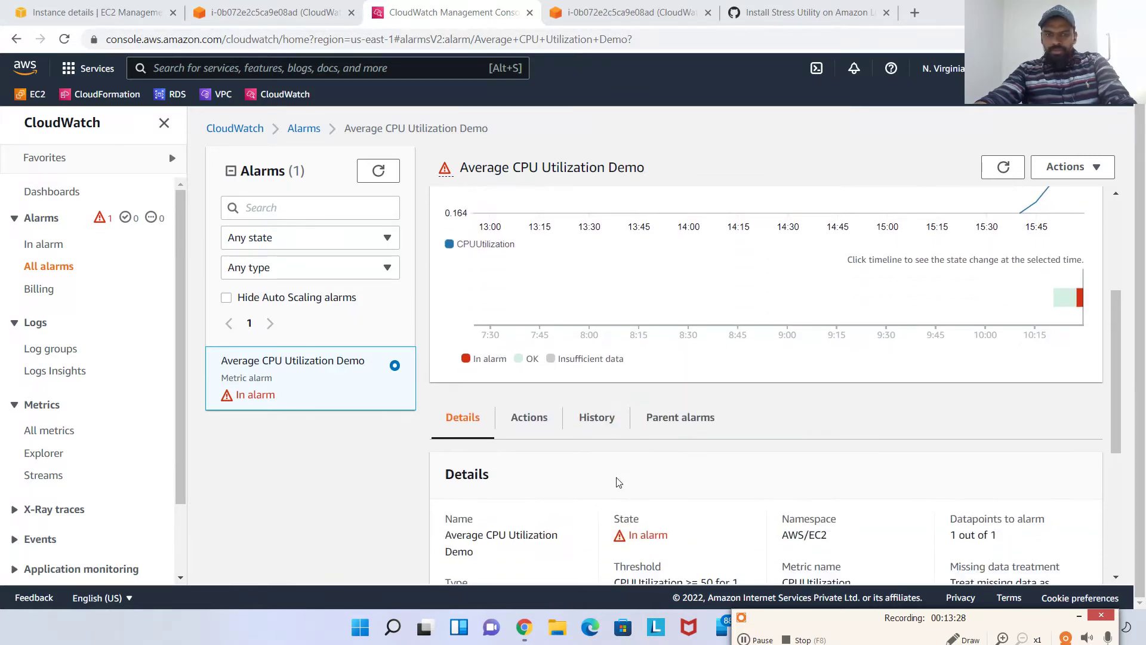
{"action": "scroll", "coordinate": [619, 483], "scroll_direction": "down", "scroll_amount": 3}
{"action": "scroll", "coordinate": [696, 422], "scroll_direction": "down", "scroll_amount": 3}
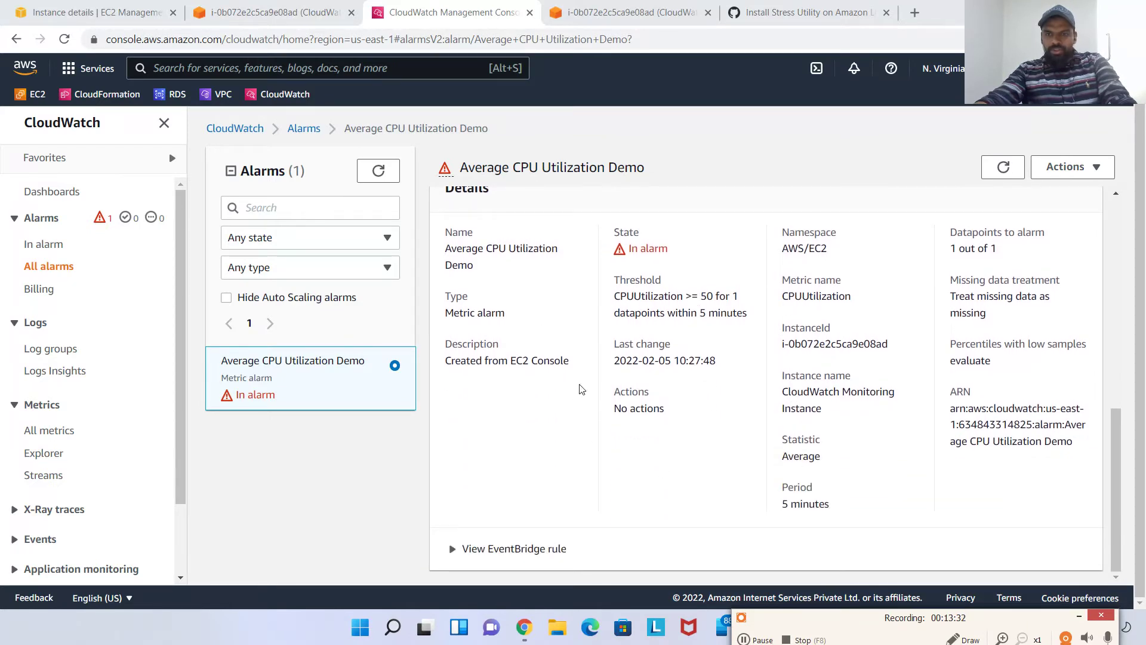
{"action": "scroll", "coordinate": [638, 464], "scroll_direction": "up", "scroll_amount": 3}
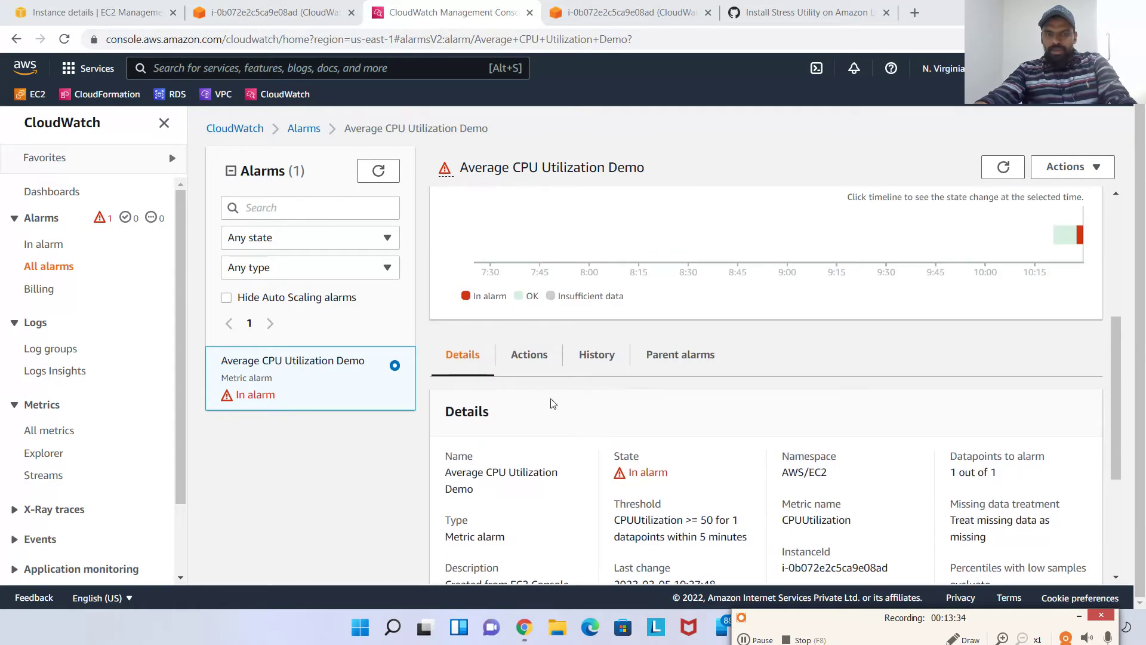
{"action": "left_click", "coordinate": [549, 355]}
Show the alarm history and highlight its creation, Insufficient data to OK, and OK to In alarm entries
{"action": "left_click", "coordinate": [596, 398]}
{"action": "scroll", "coordinate": [661, 417], "scroll_direction": "down", "scroll_amount": 1}
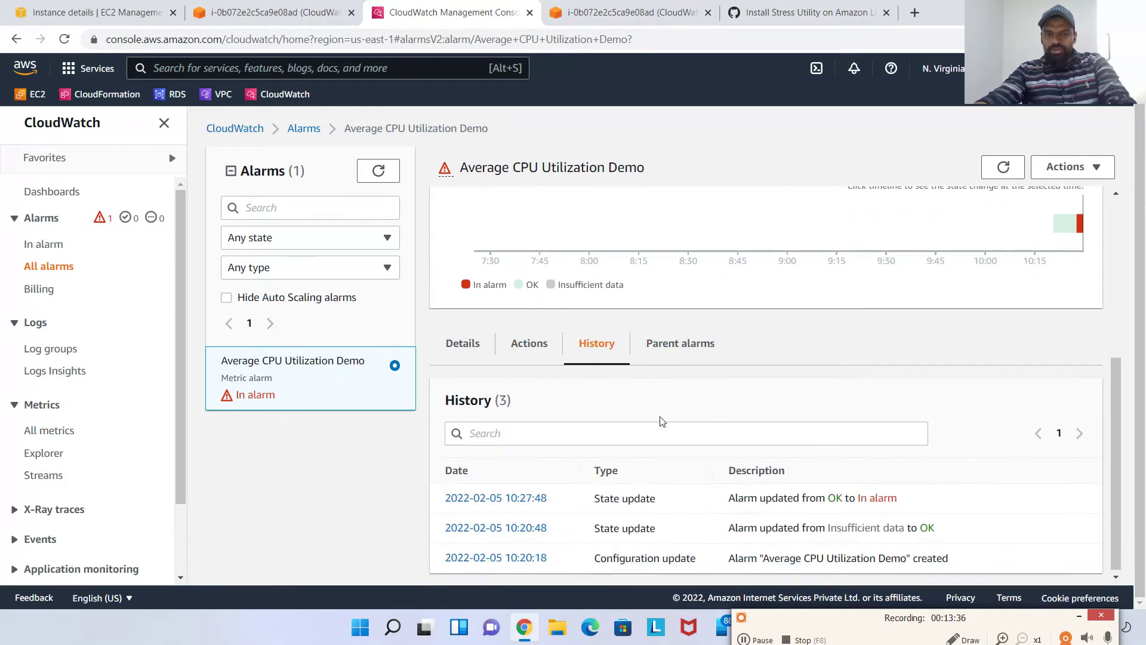
{"action": "left_click_drag", "start_coordinate": [757, 560], "coordinate": [879, 560]}
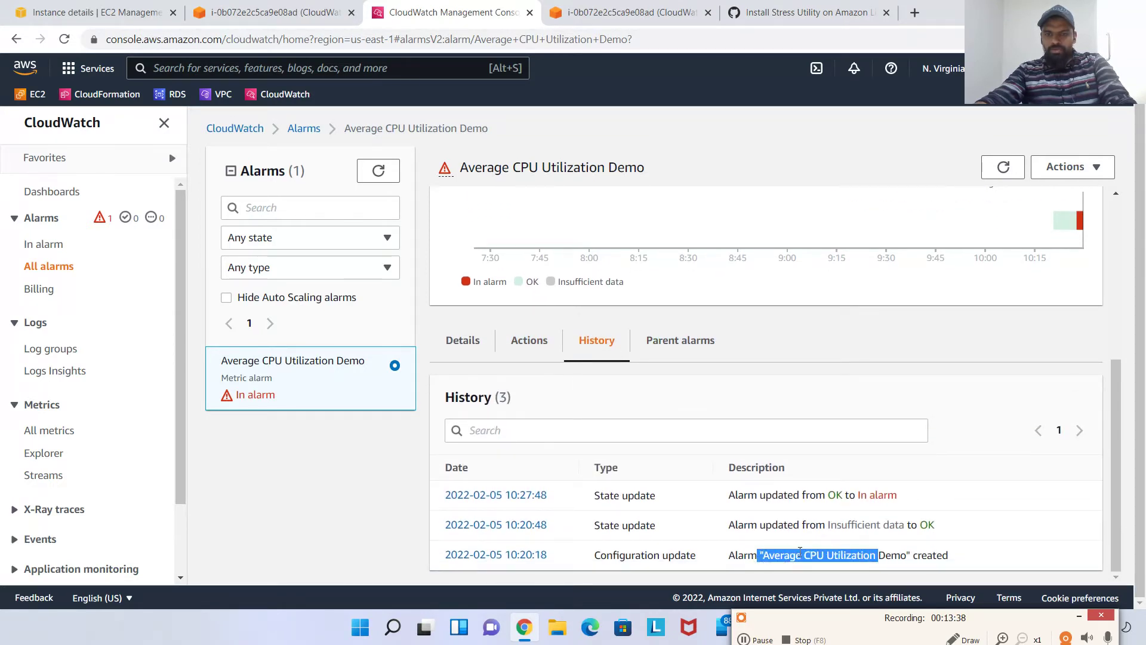
{"action": "left_click_drag", "start_coordinate": [765, 525], "coordinate": [921, 525]}
{"action": "left_click", "coordinate": [821, 499]}
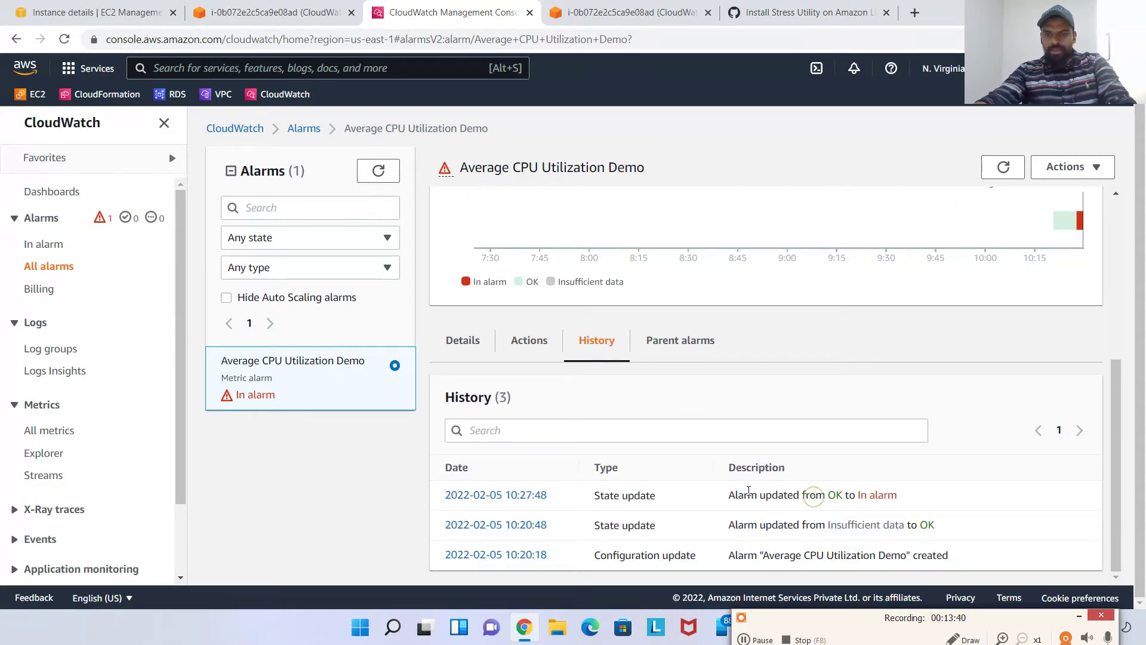
{"action": "left_click_drag", "start_coordinate": [748, 495], "coordinate": [909, 501]}
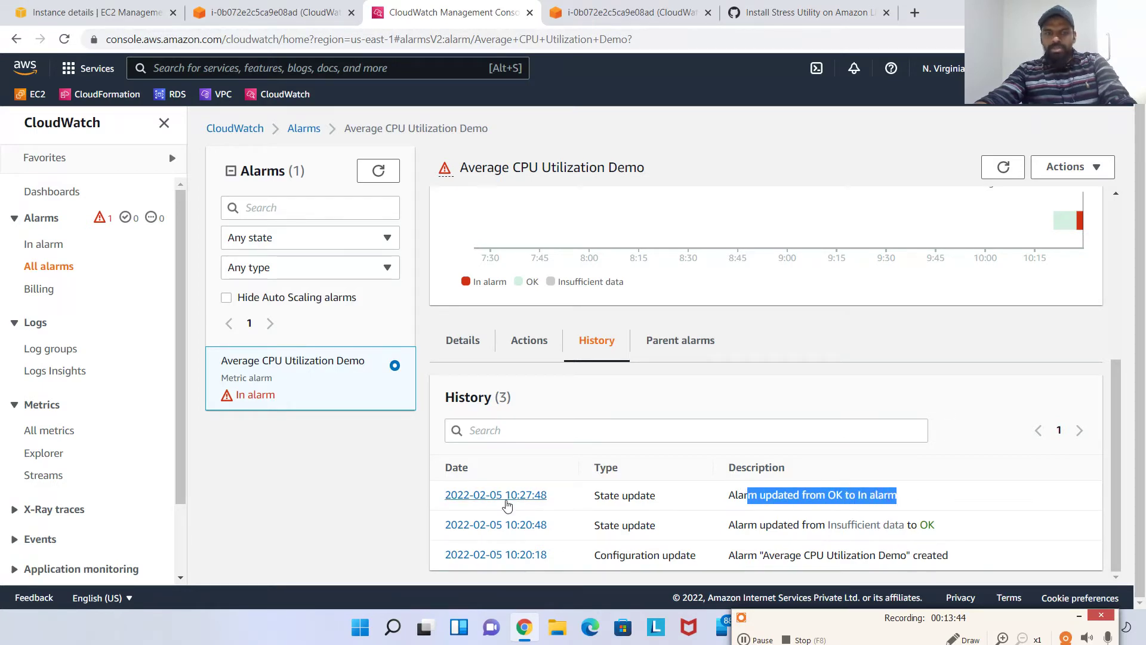
Scroll back up to the CPUUtilization graph and switch to the terminal running top
{"action": "scroll", "coordinate": [507, 505], "scroll_direction": "up", "scroll_amount": 5}
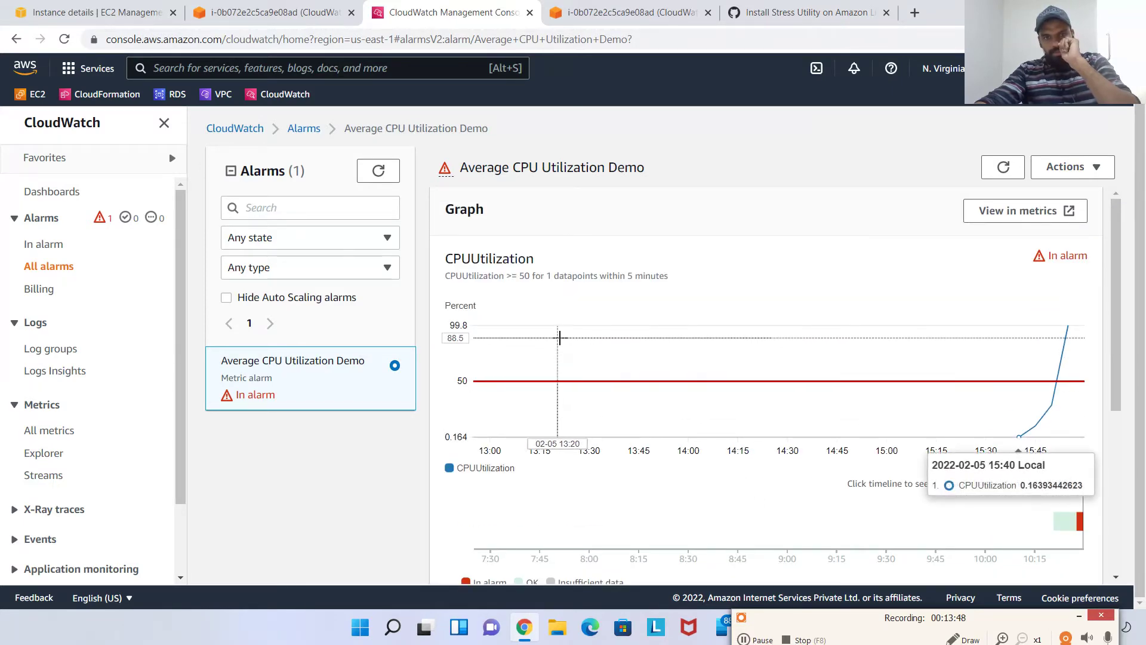
{"action": "scroll", "coordinate": [679, 330], "scroll_direction": "up", "scroll_amount": 1}
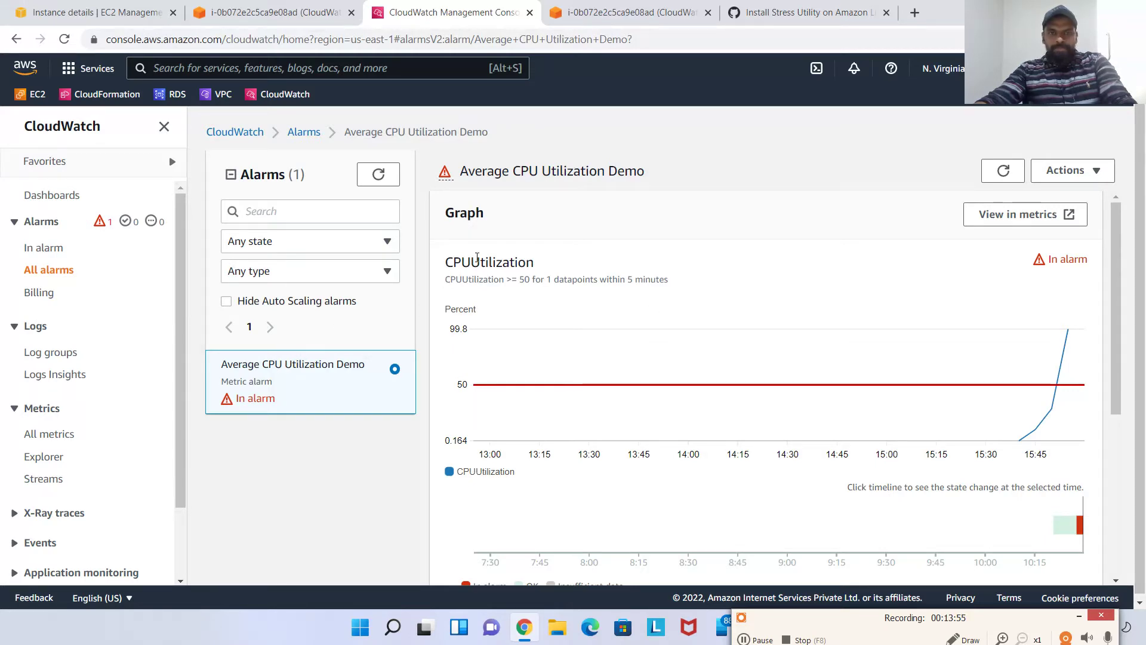
{"action": "left_click", "coordinate": [266, 12]}
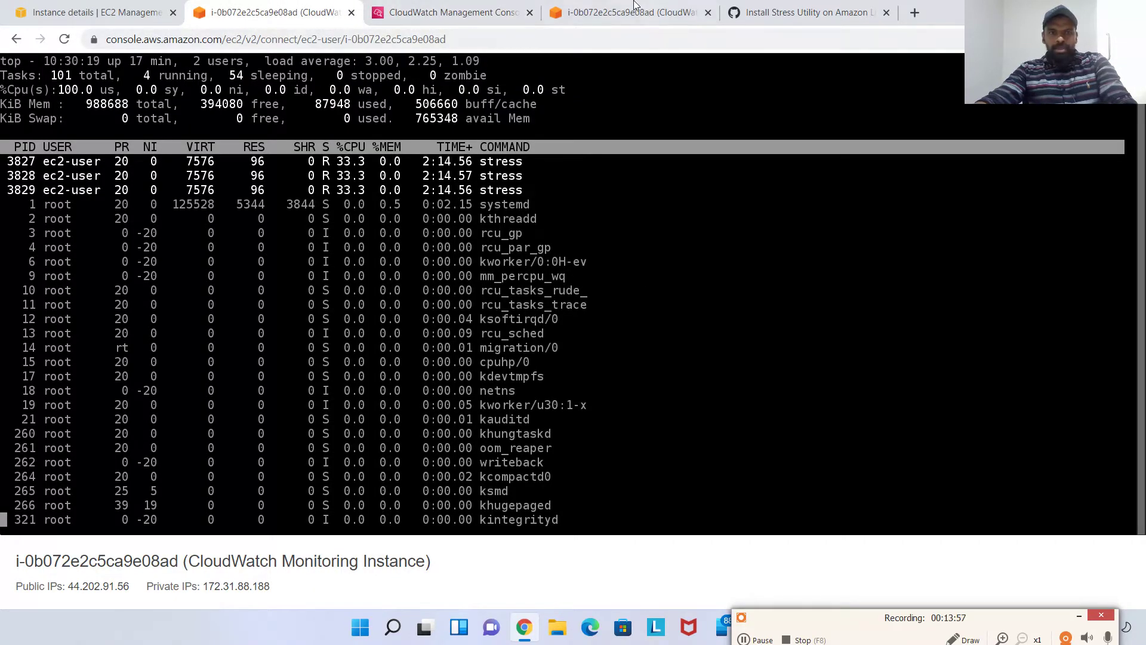
Quit top and kill the stress process 3827 from the shell
{"action": "left_click", "coordinate": [635, 10]}
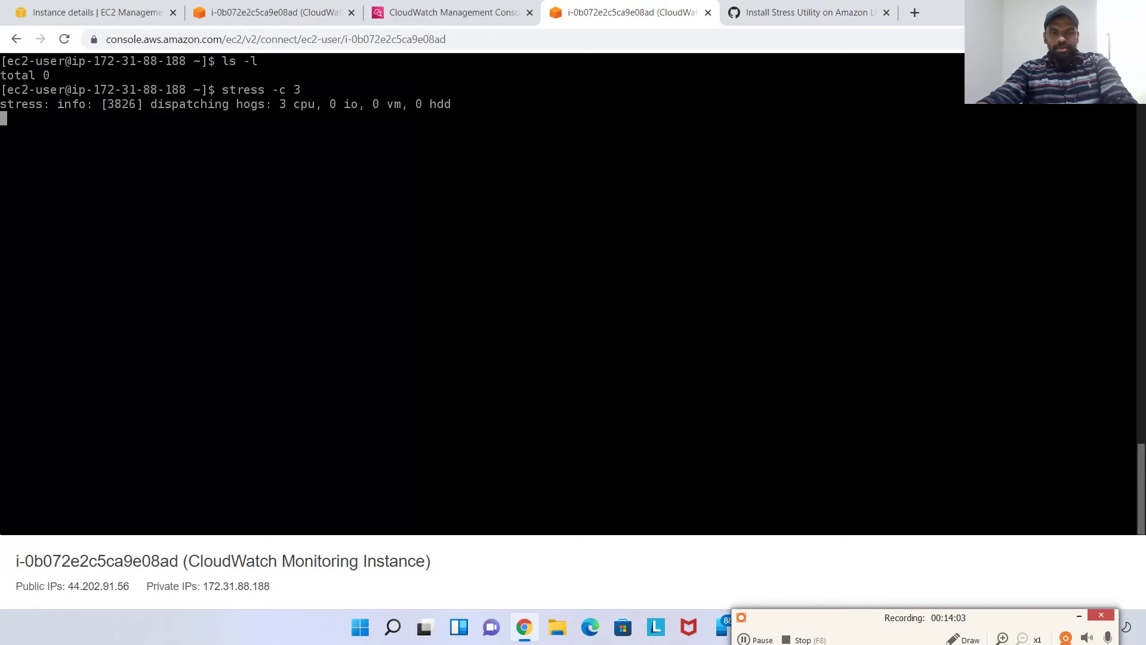
{"action": "left_click", "coordinate": [271, 12]}
{"action": "key", "text": "q"}
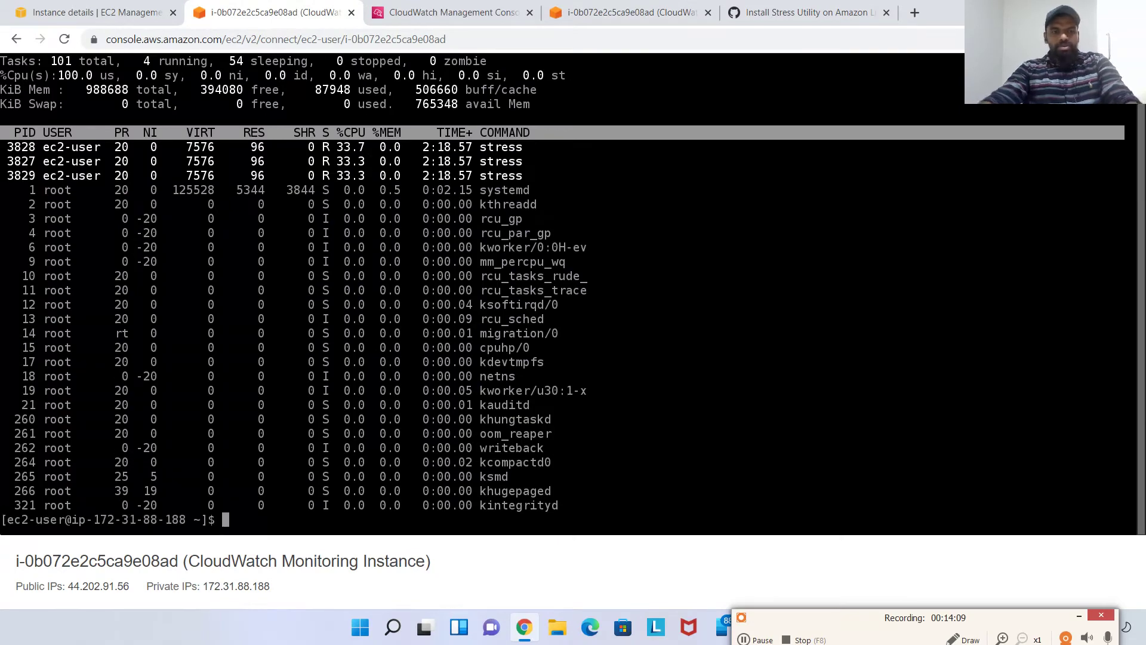
{"action": "left_click", "coordinate": [633, 12]}
{"action": "left_click", "coordinate": [251, 5]}
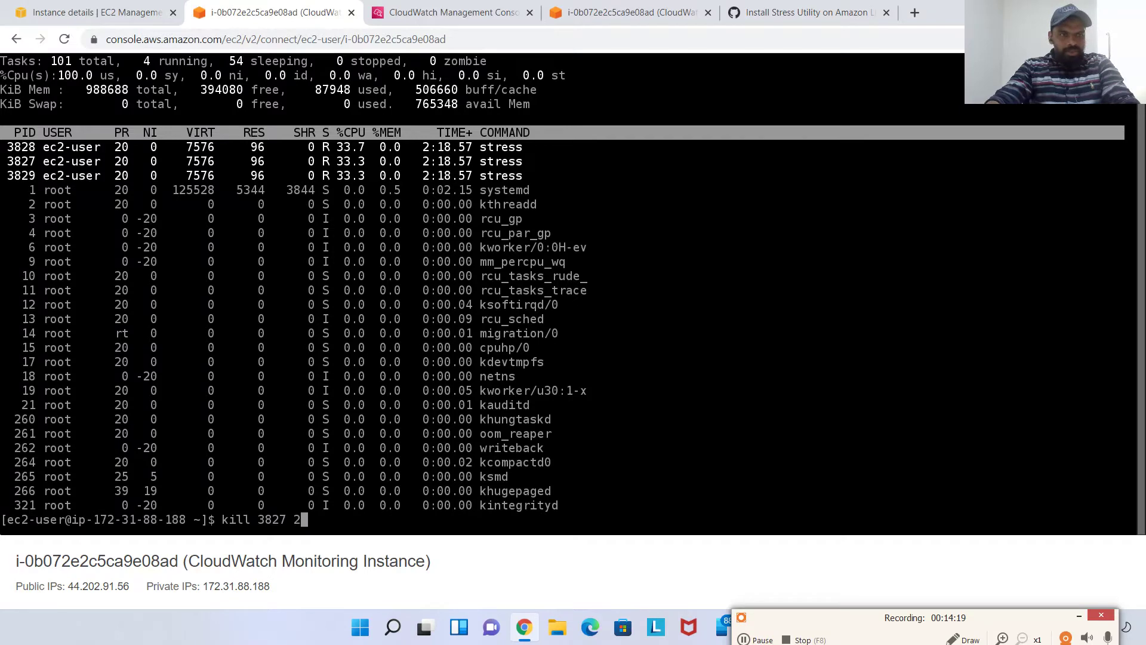
{"action": "key", "text": "Return"}
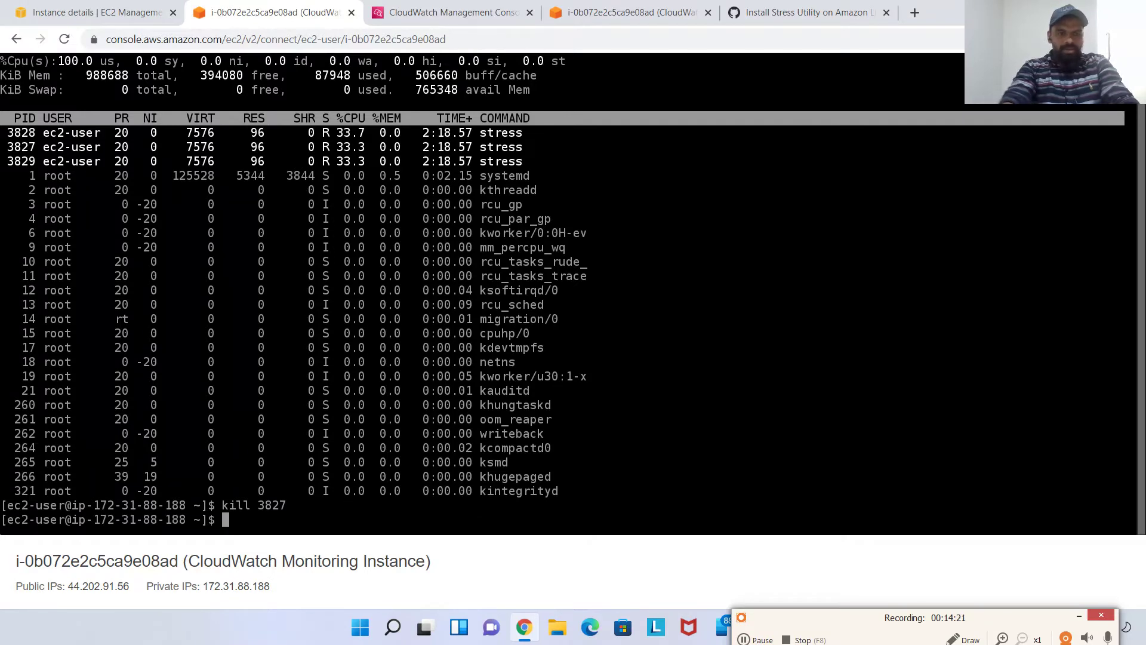
Rerun top and highlight the Cpu(s) line now showing 0.0 us
{"action": "type", "text": "top"}
{"action": "key", "text": "Return"}
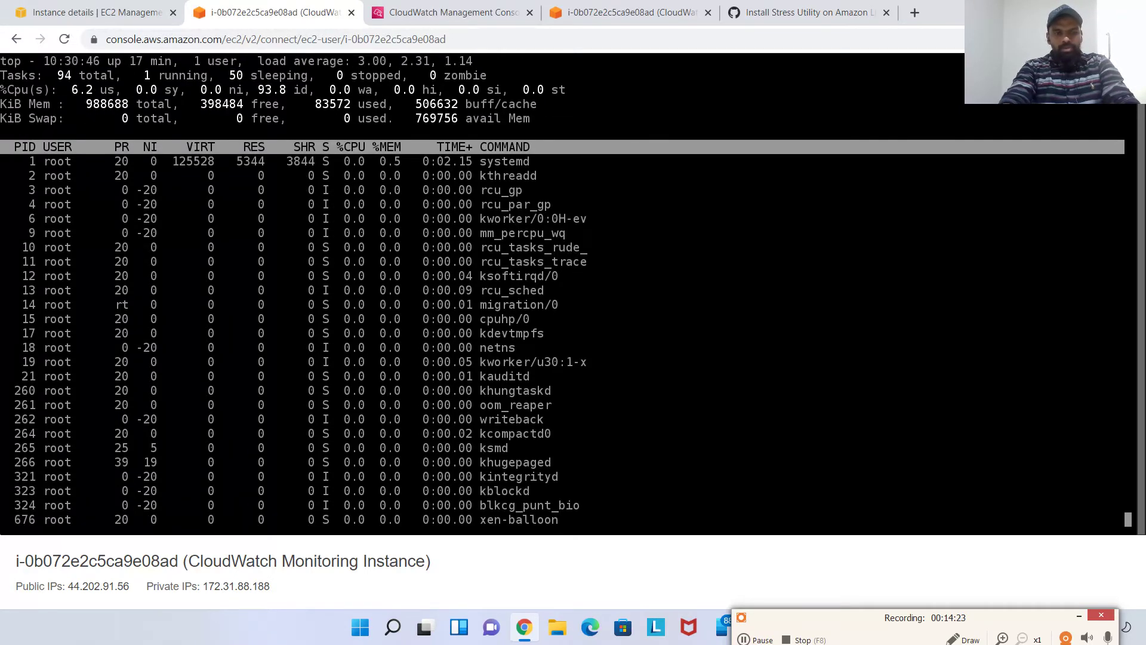
{"action": "key", "text": "Escape"}
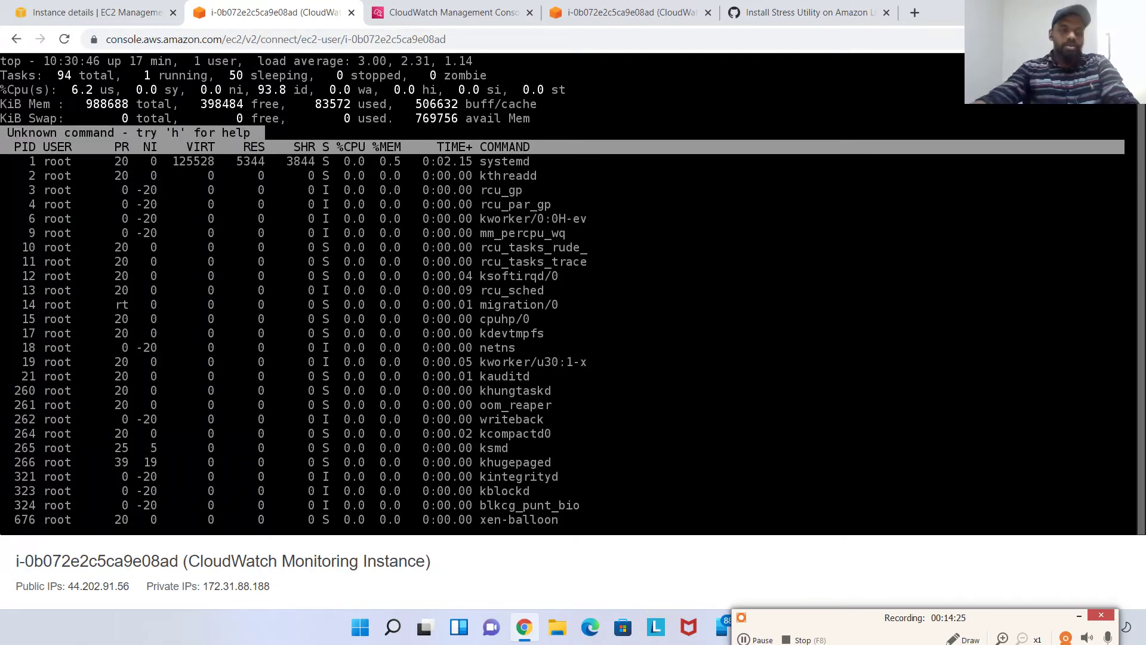
{"action": "key", "text": "q"}
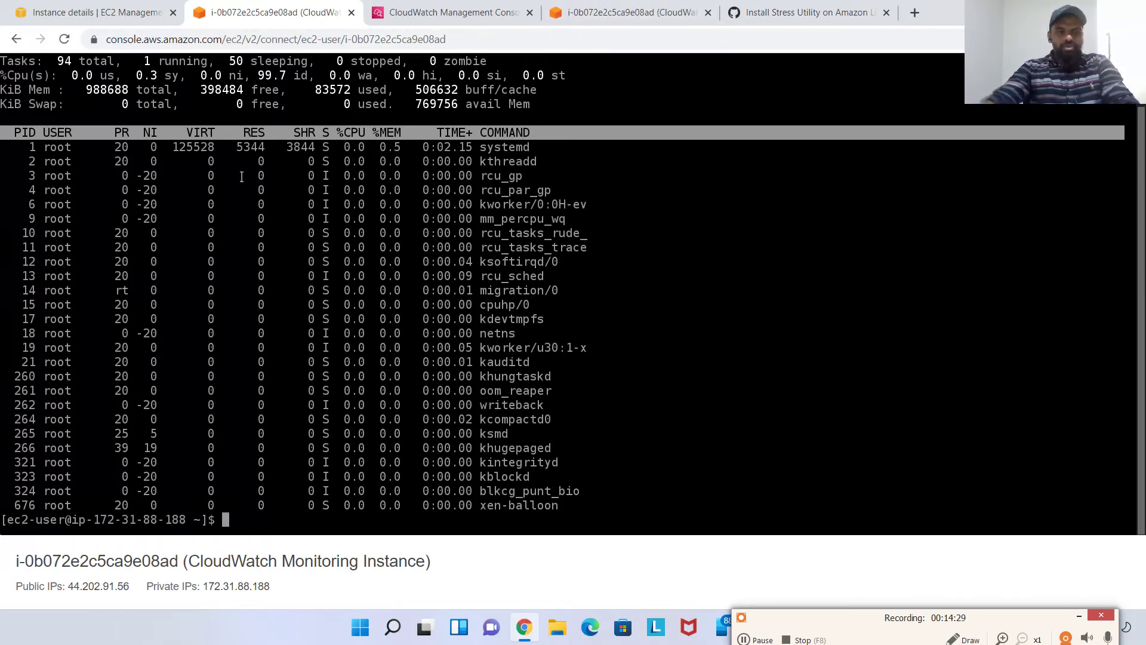
{"action": "type", "text": "top"}
{"action": "key", "text": "Return"}
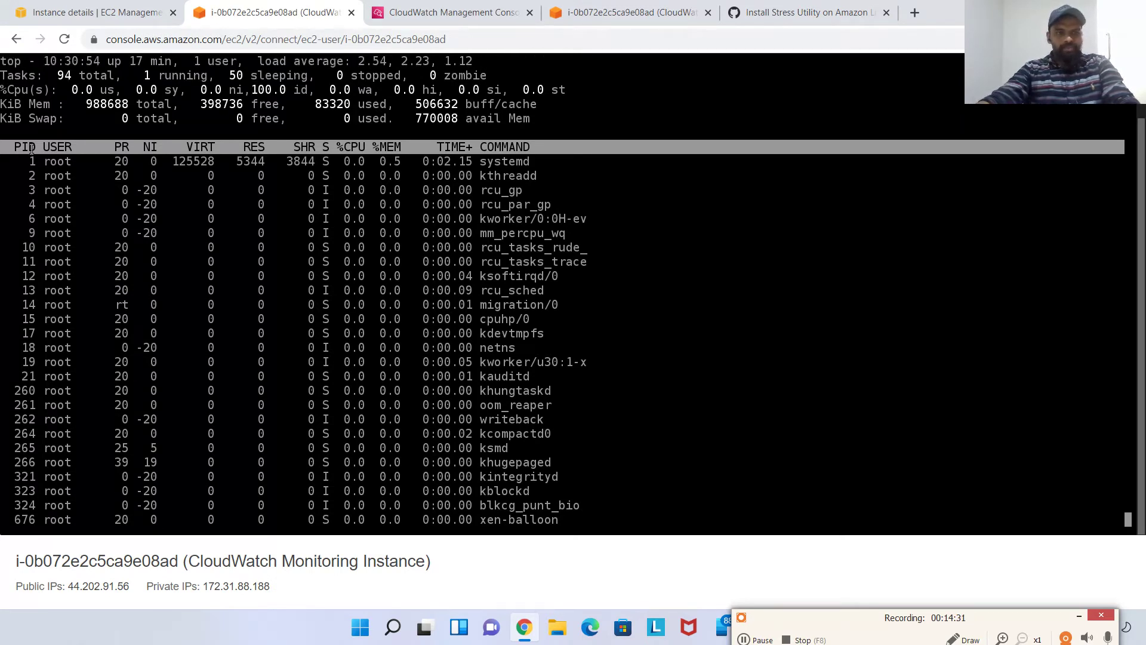
{"action": "left_click_drag", "start_coordinate": [7, 90], "coordinate": [132, 89]}
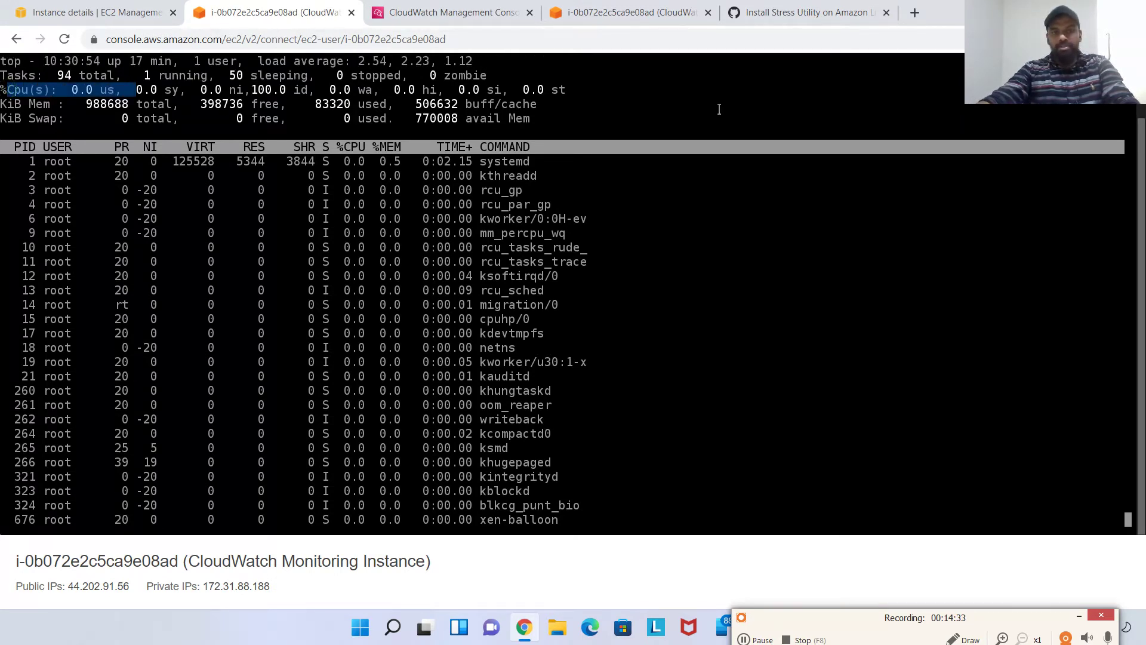
{"action": "left_click", "coordinate": [471, 12]}
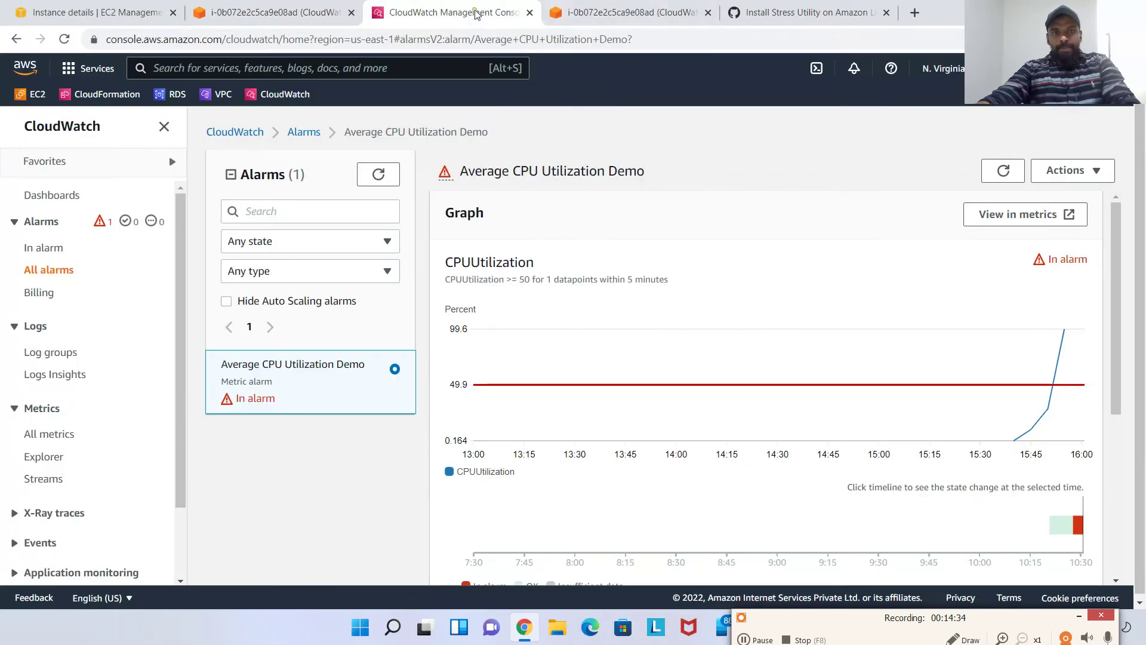
{"action": "left_click", "coordinate": [1004, 173]}
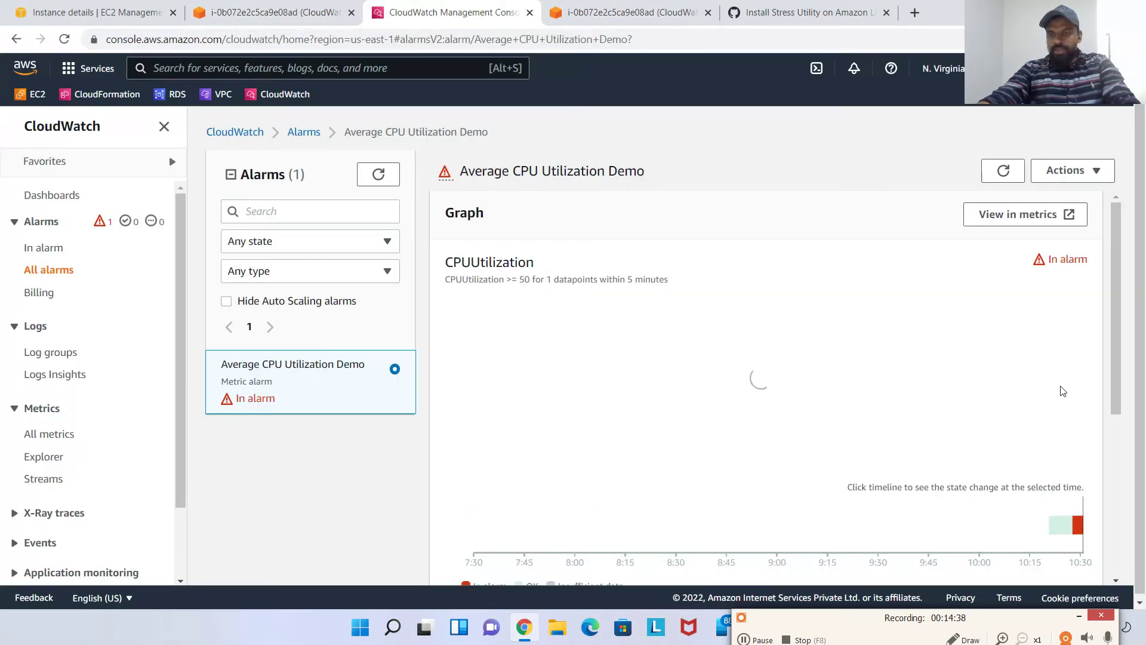
{"action": "mouse_move", "coordinate": [1067, 332]}
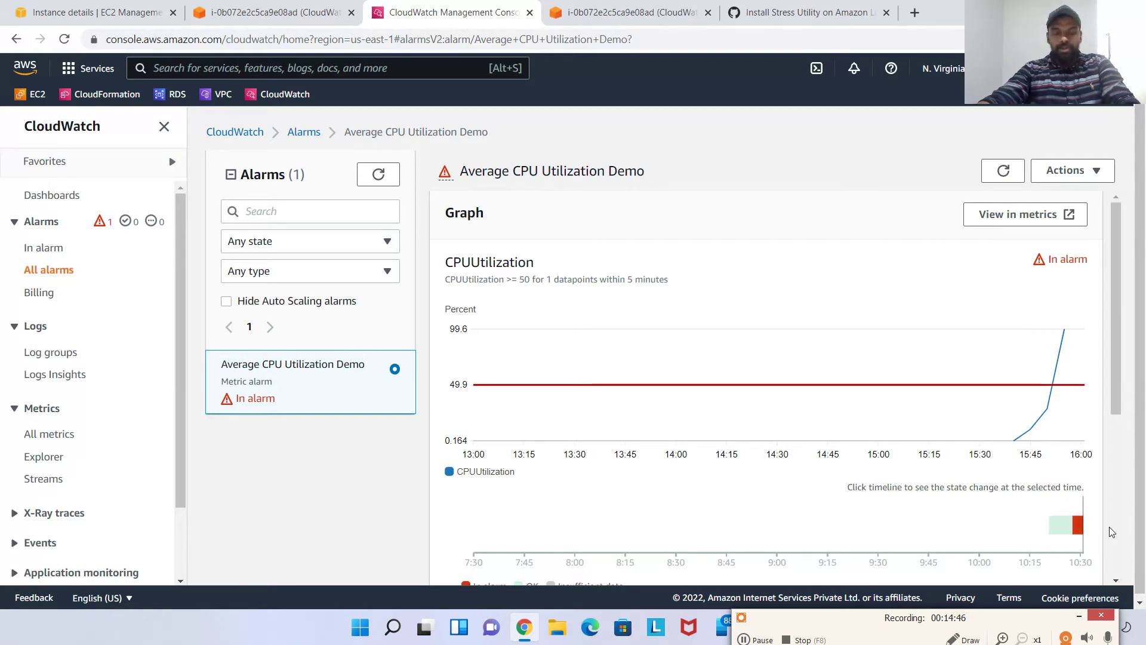
{"action": "left_click", "coordinate": [272, 12]}
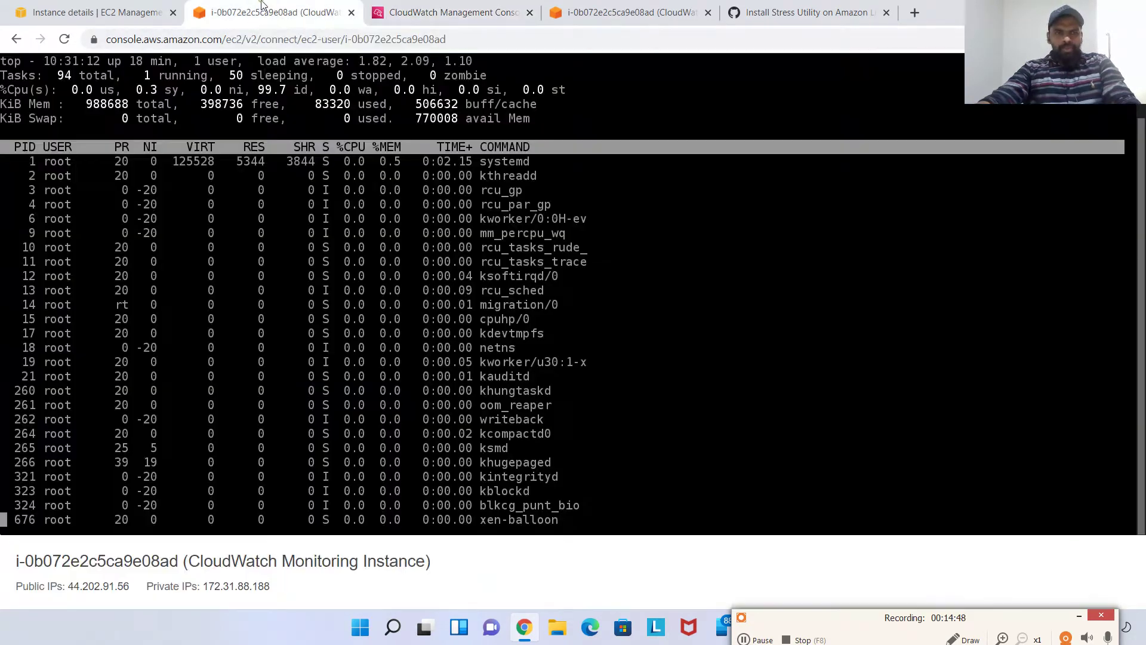
{"action": "left_click", "coordinate": [124, 8]}
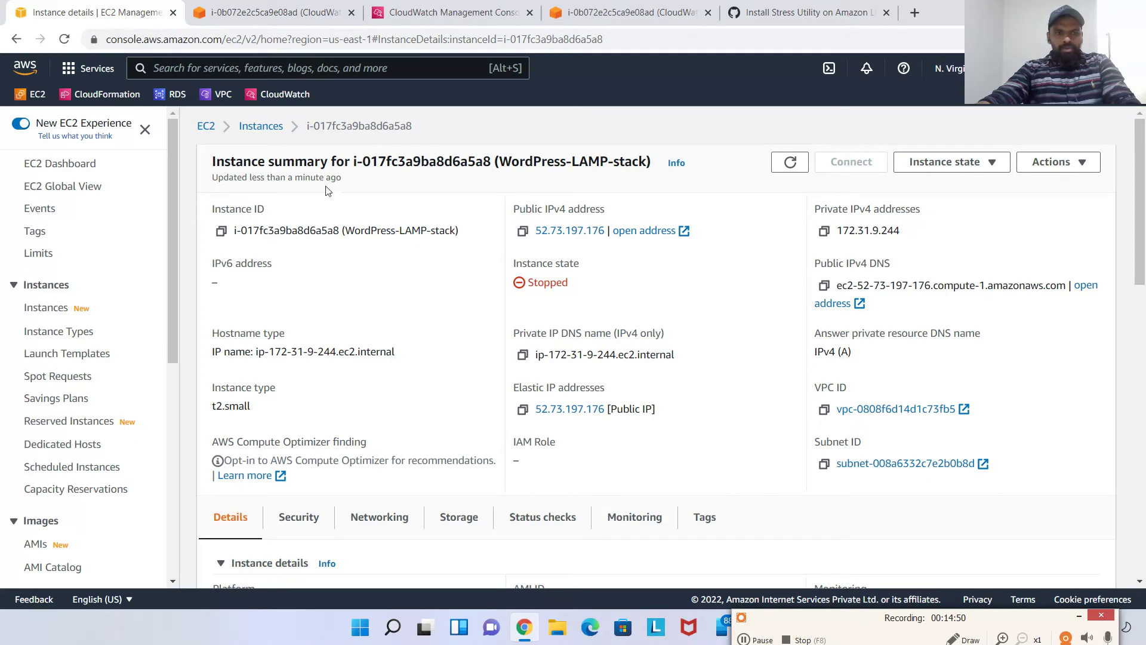
From the EC2 Instances list, open Average CPU Utilization Demo via the instance's '1/1 in alarm' status
{"action": "left_click", "coordinate": [253, 132]}
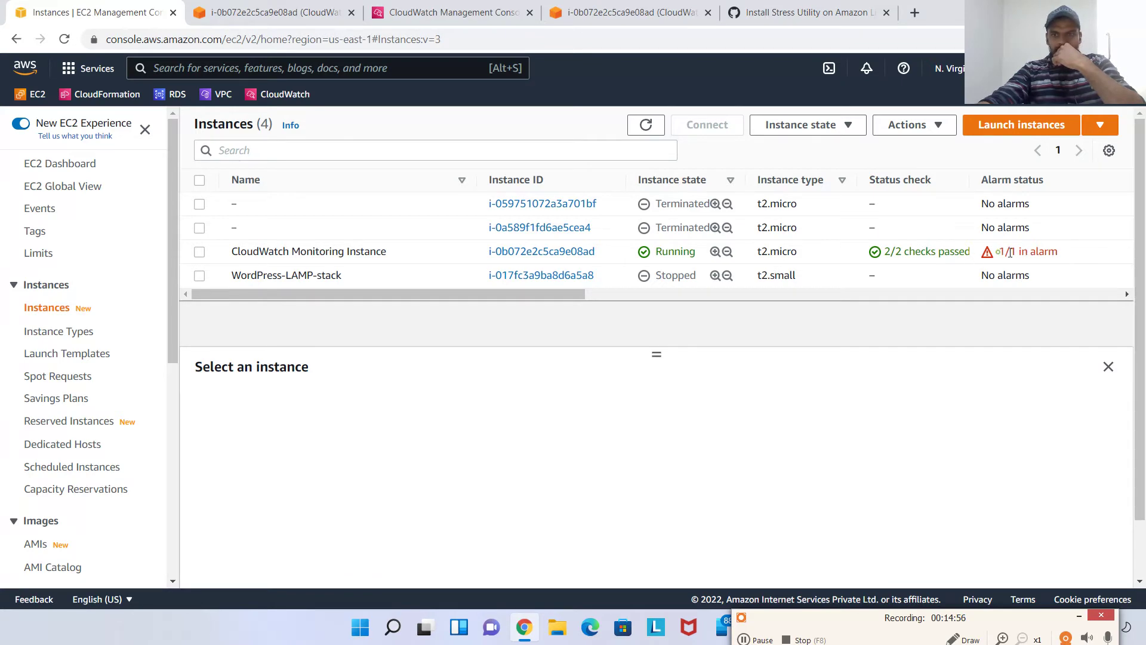
{"action": "left_click_drag", "start_coordinate": [1010, 252], "coordinate": [1082, 262]}
{"action": "left_click", "coordinate": [855, 399]}
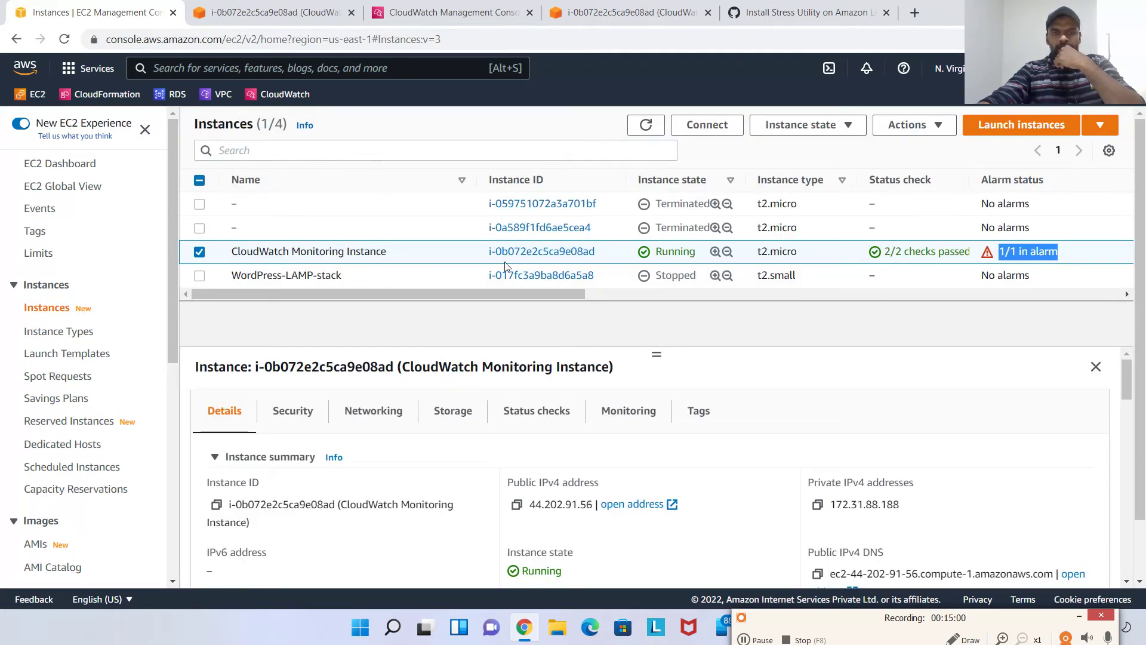
{"action": "left_click", "coordinate": [1001, 251]}
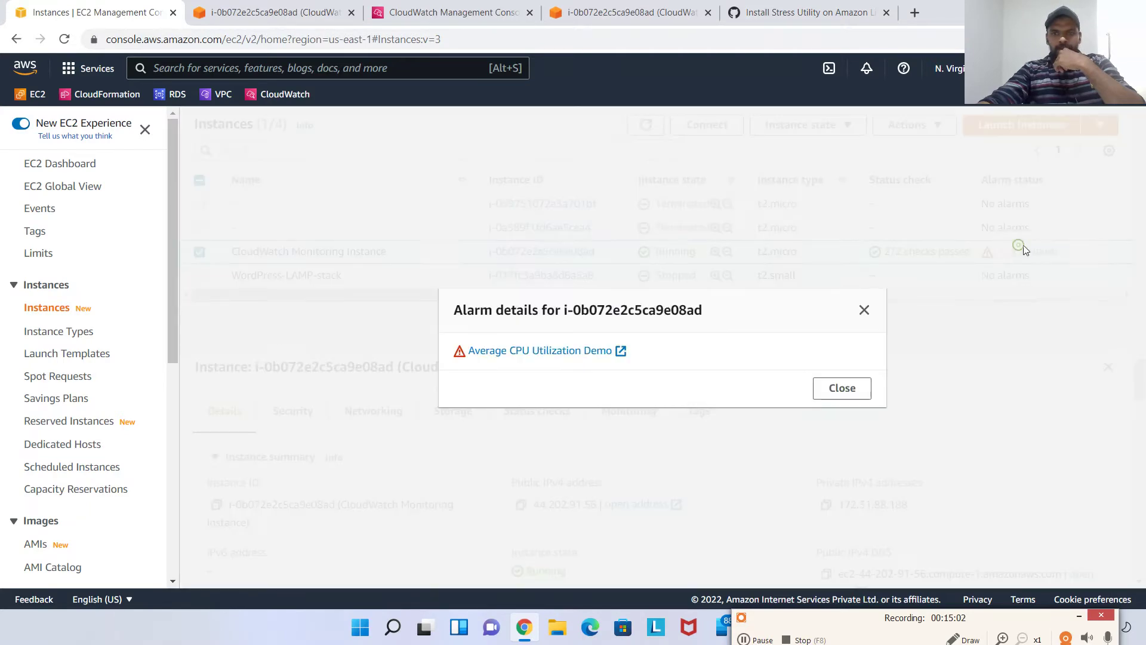
{"action": "left_click", "coordinate": [559, 352]}
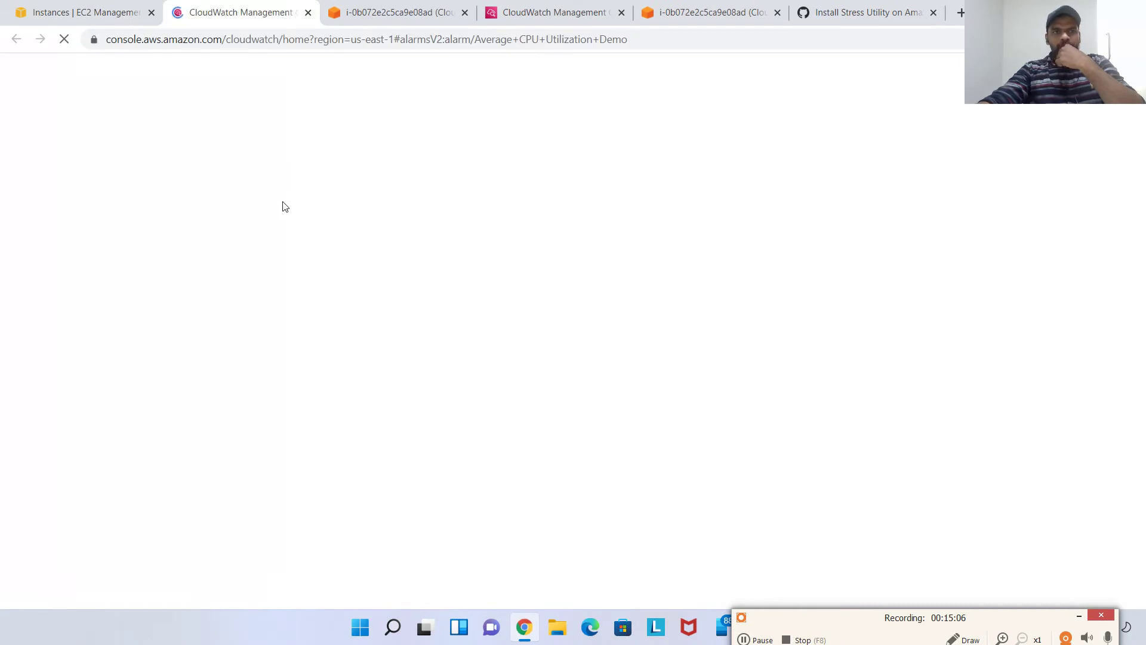
Close the duplicate alarm tab and check the graph's CPU falling from 99.6 to about 71%
{"action": "left_click", "coordinate": [524, 22]}
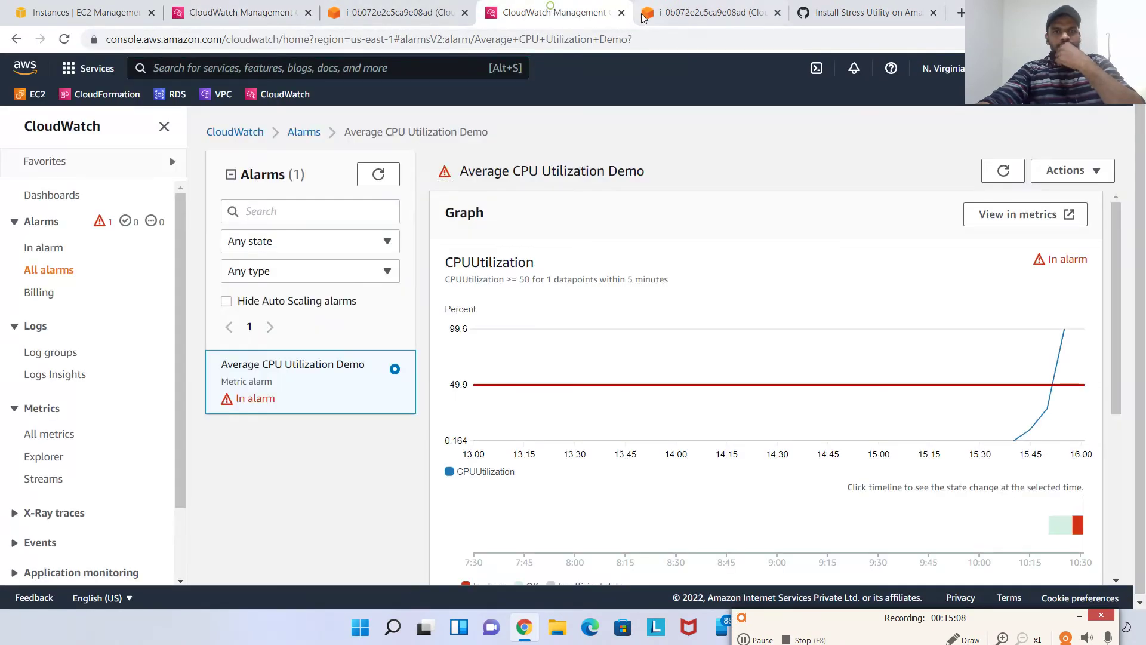
{"action": "left_click", "coordinate": [622, 12]}
{"action": "left_click", "coordinate": [218, 18]}
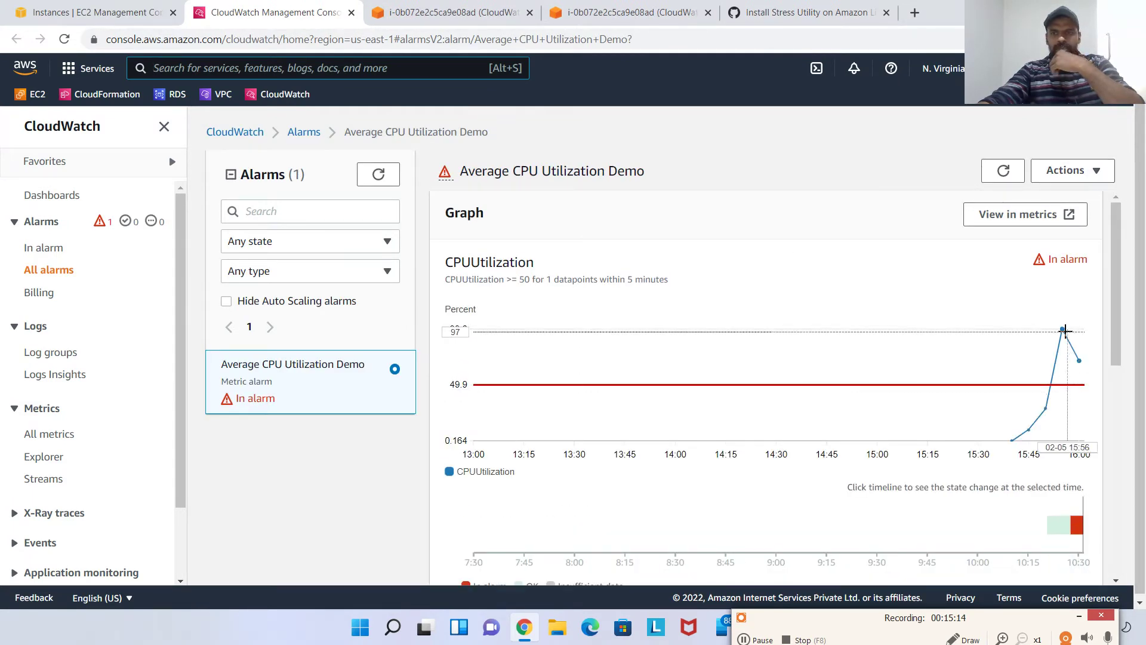
{"action": "mouse_move", "coordinate": [1082, 355]}
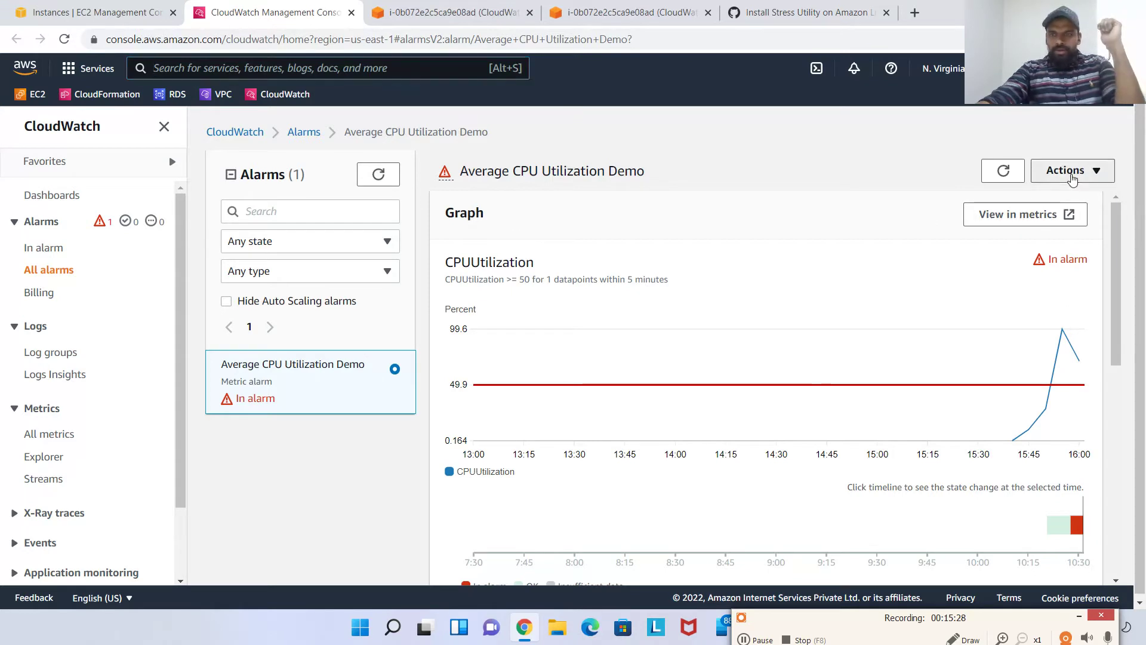
Start editing the Average CPU Utilization Demo alarm and review its CPUUtilization >= 50 condition
{"action": "left_click", "coordinate": [1065, 171]}
{"action": "left_click", "coordinate": [1066, 197]}
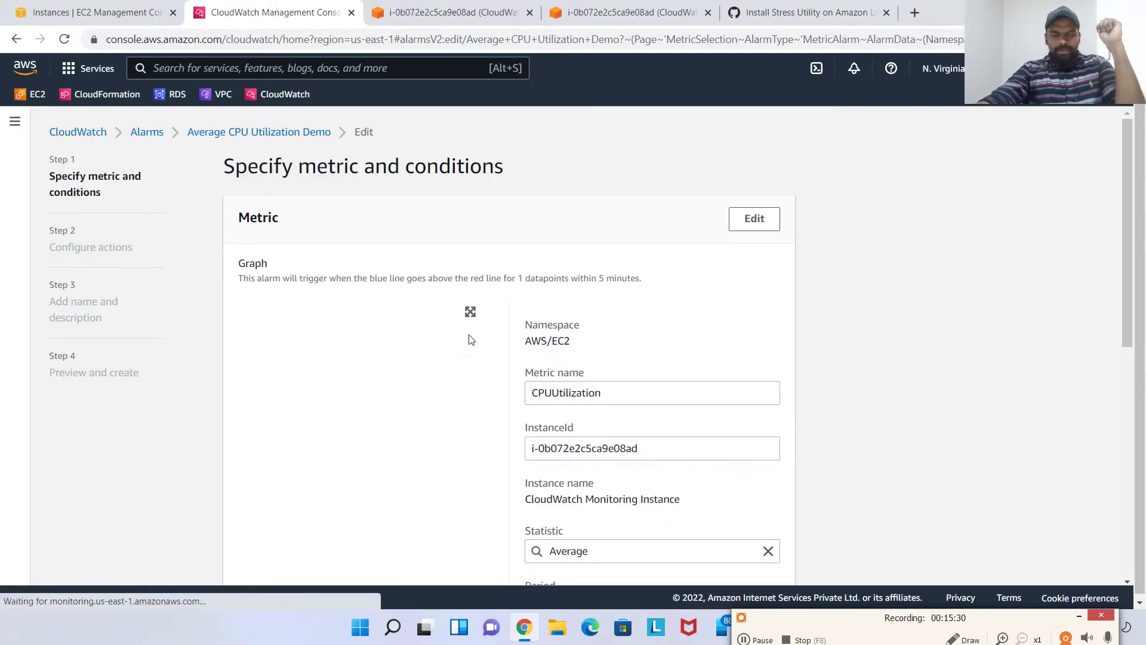
{"action": "scroll", "coordinate": [494, 340], "scroll_direction": "down", "scroll_amount": 6}
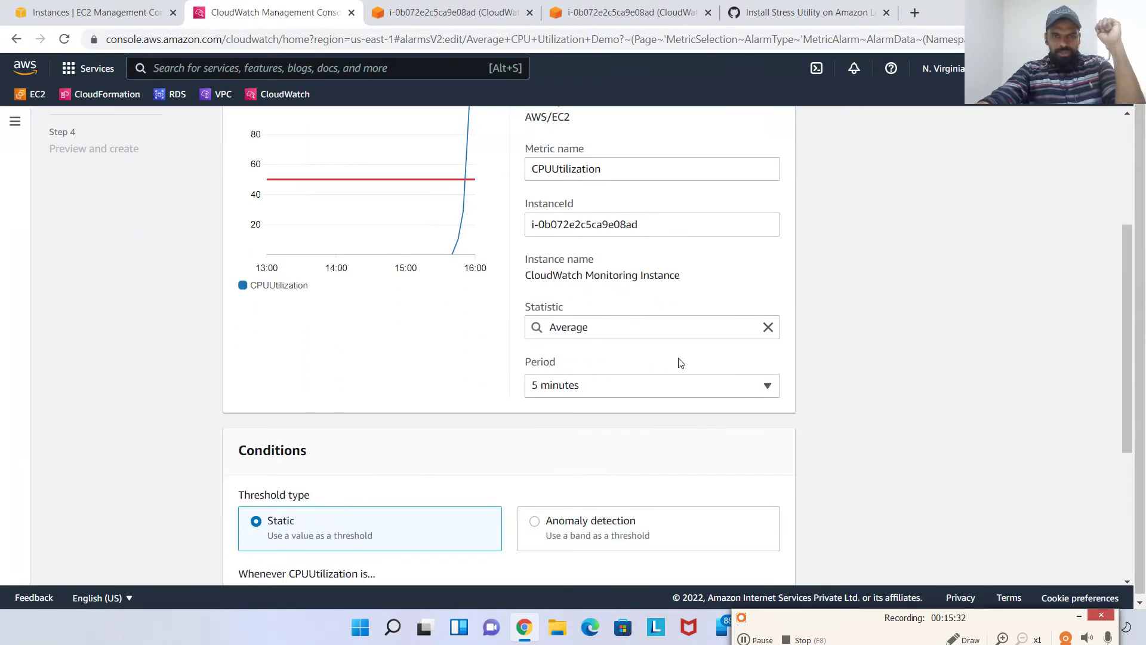
{"action": "scroll", "coordinate": [681, 364], "scroll_direction": "down", "scroll_amount": 2}
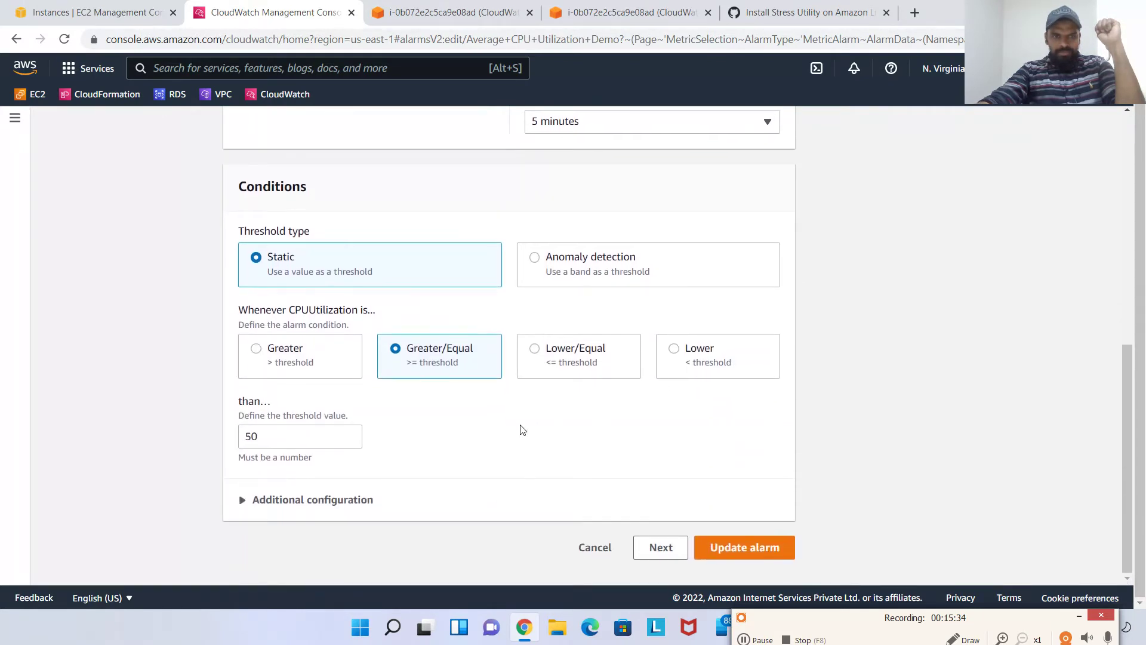
Expand Additional configuration, review the alarm settings, and continue to Step 2, Configure actions
{"action": "left_click", "coordinate": [306, 501]}
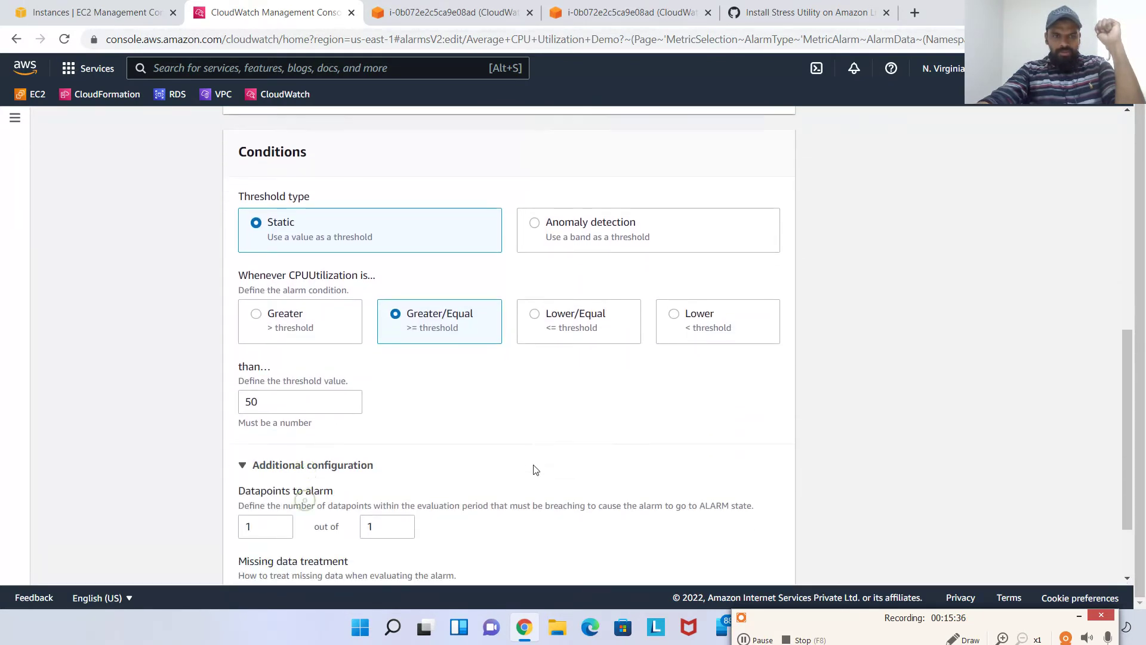
{"action": "scroll", "coordinate": [536, 468], "scroll_direction": "down", "scroll_amount": 3}
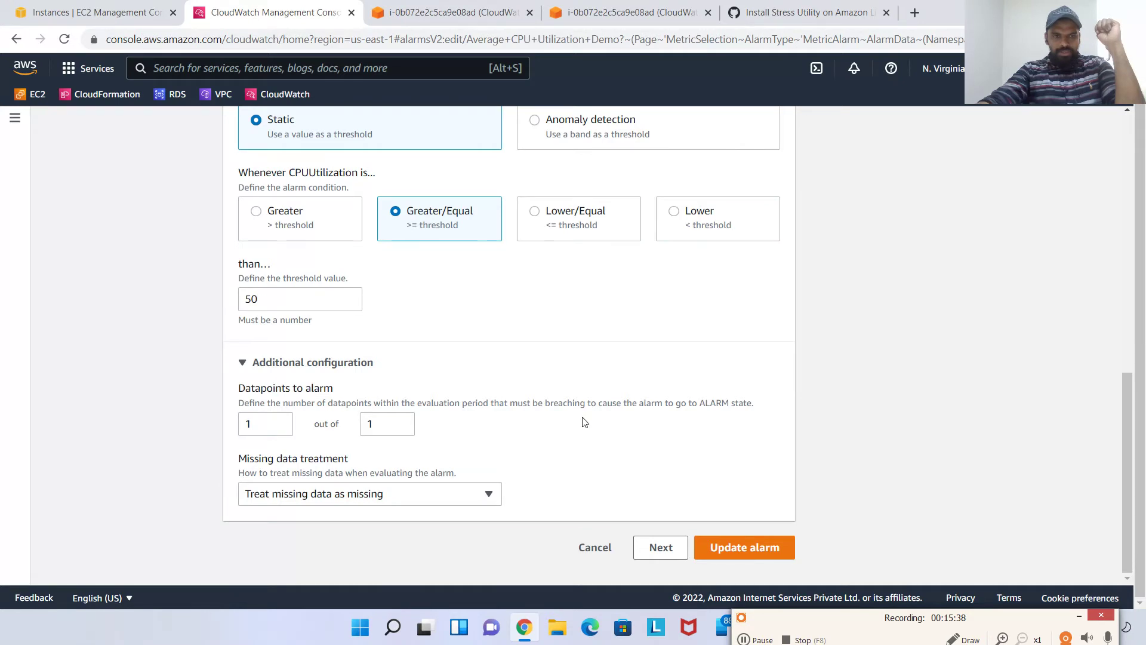
{"action": "scroll", "coordinate": [584, 422], "scroll_direction": "up", "scroll_amount": 8}
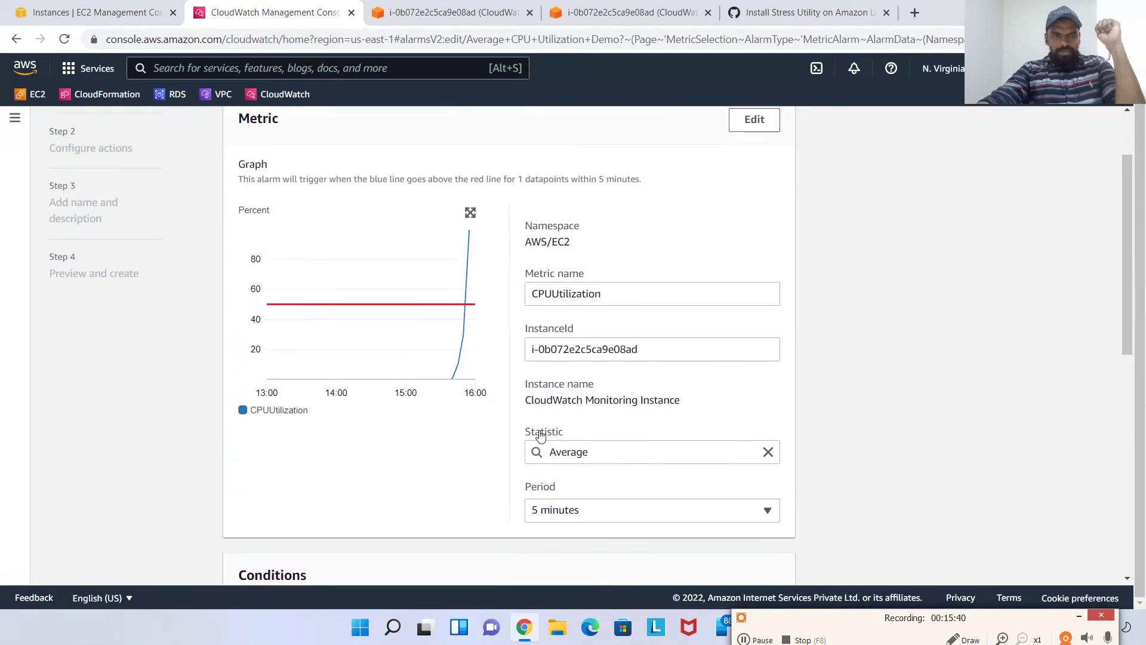
{"action": "scroll", "coordinate": [627, 384], "scroll_direction": "up", "scroll_amount": 2}
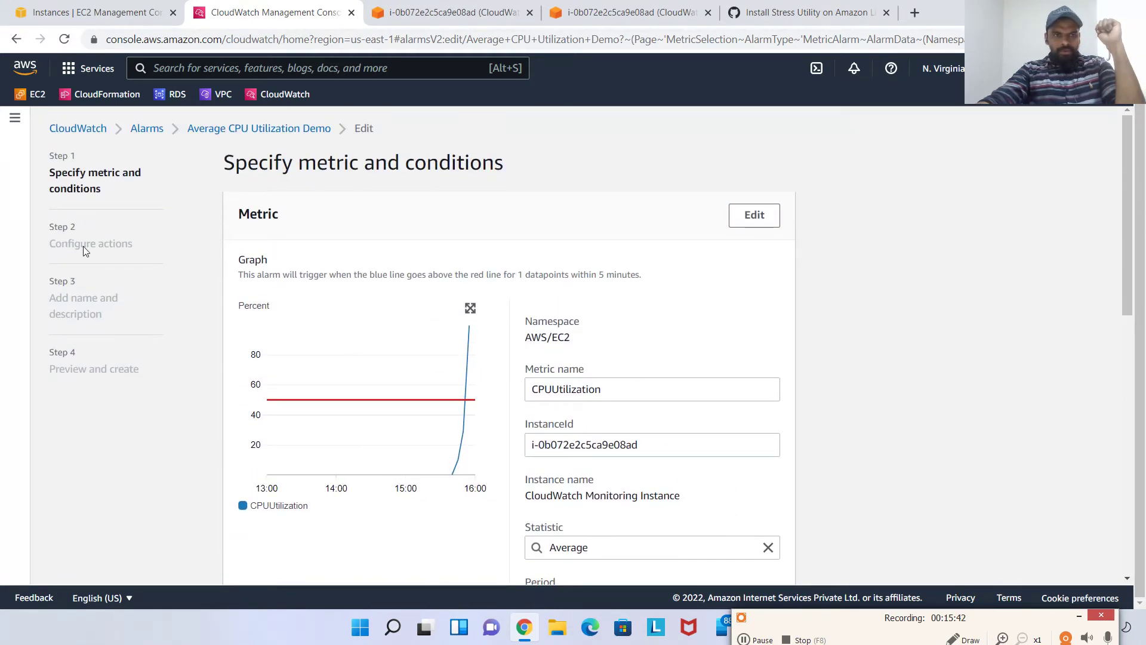
{"action": "scroll", "coordinate": [605, 262], "scroll_direction": "down", "scroll_amount": 10}
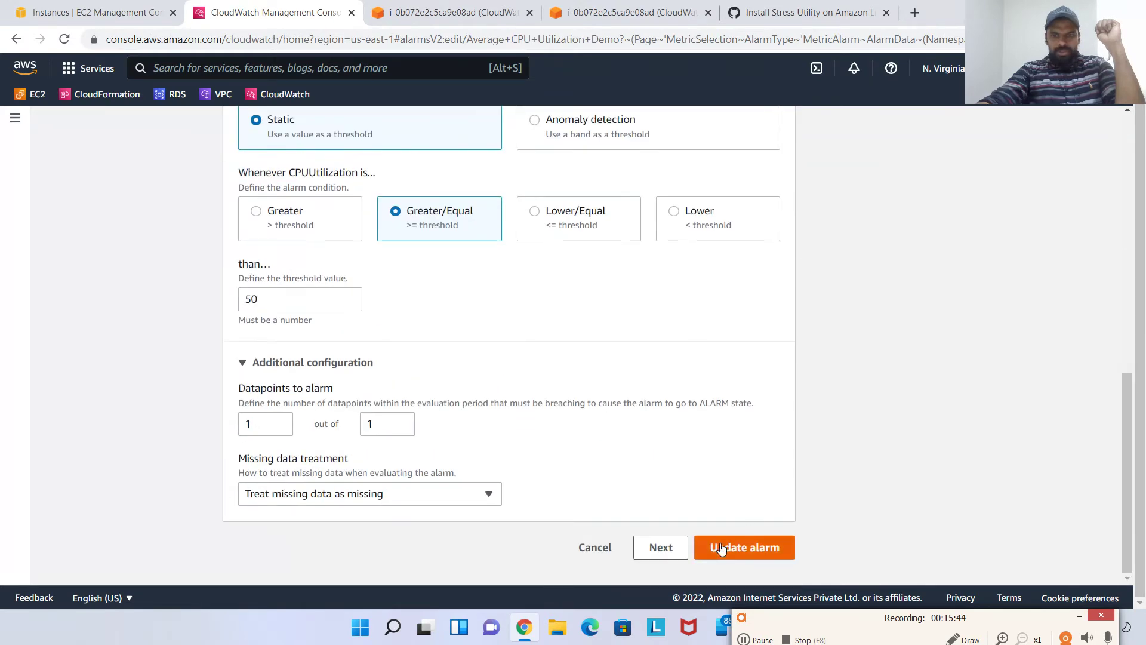
{"action": "left_click", "coordinate": [661, 548]}
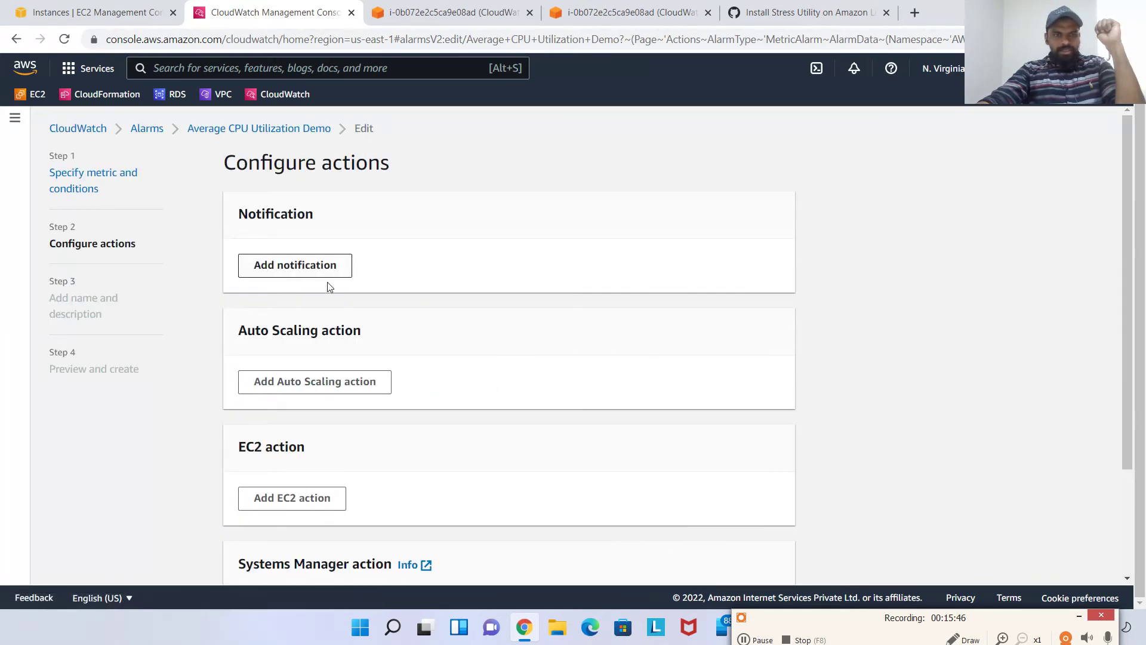
Look over the notification, Auto Scaling and EC2 action sections, then clear a stray text selection
{"action": "scroll", "coordinate": [544, 364], "scroll_direction": "down", "scroll_amount": 1}
{"action": "scroll", "coordinate": [522, 363], "scroll_direction": "up", "scroll_amount": 1}
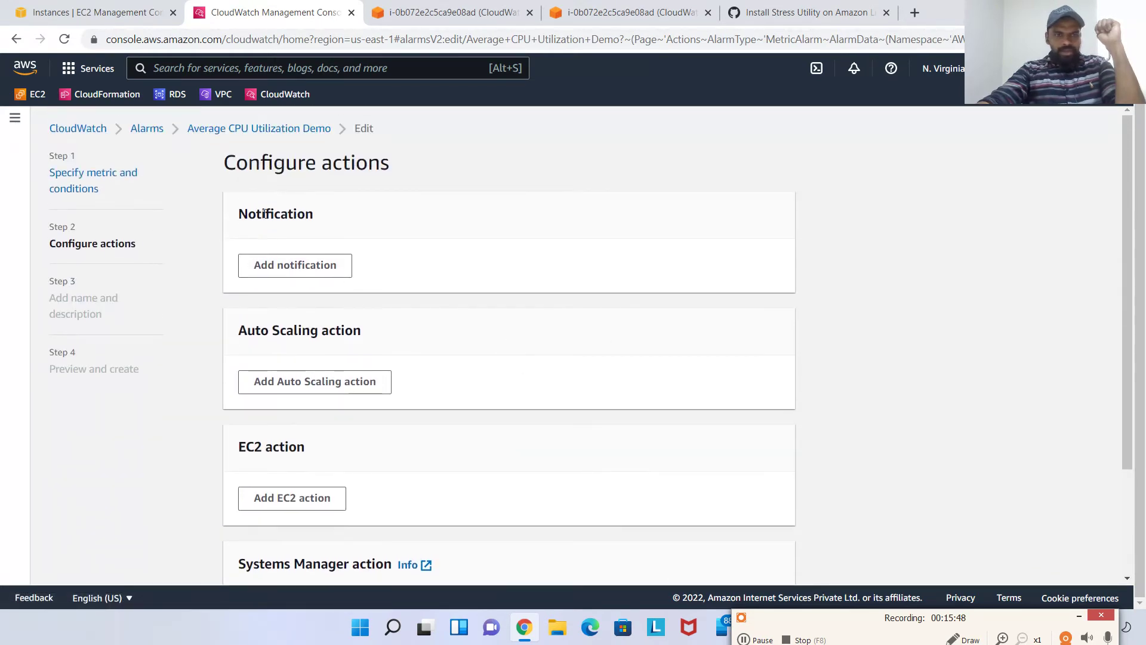
{"action": "left_click_drag", "start_coordinate": [265, 213], "coordinate": [363, 218]}
{"action": "left_click", "coordinate": [363, 218]}
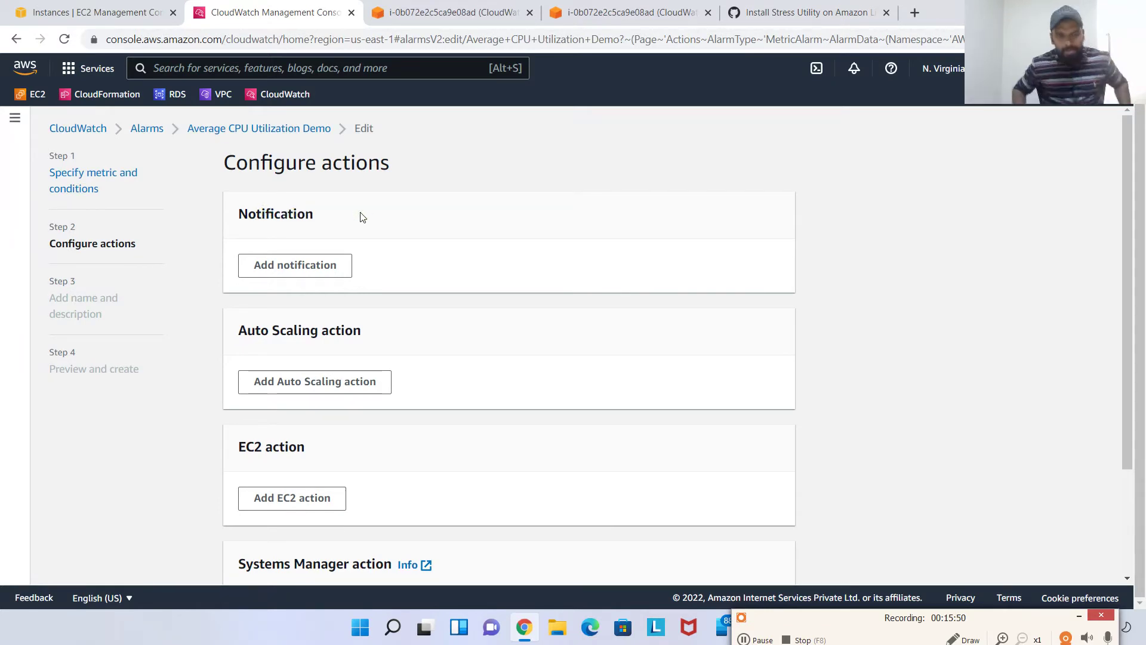
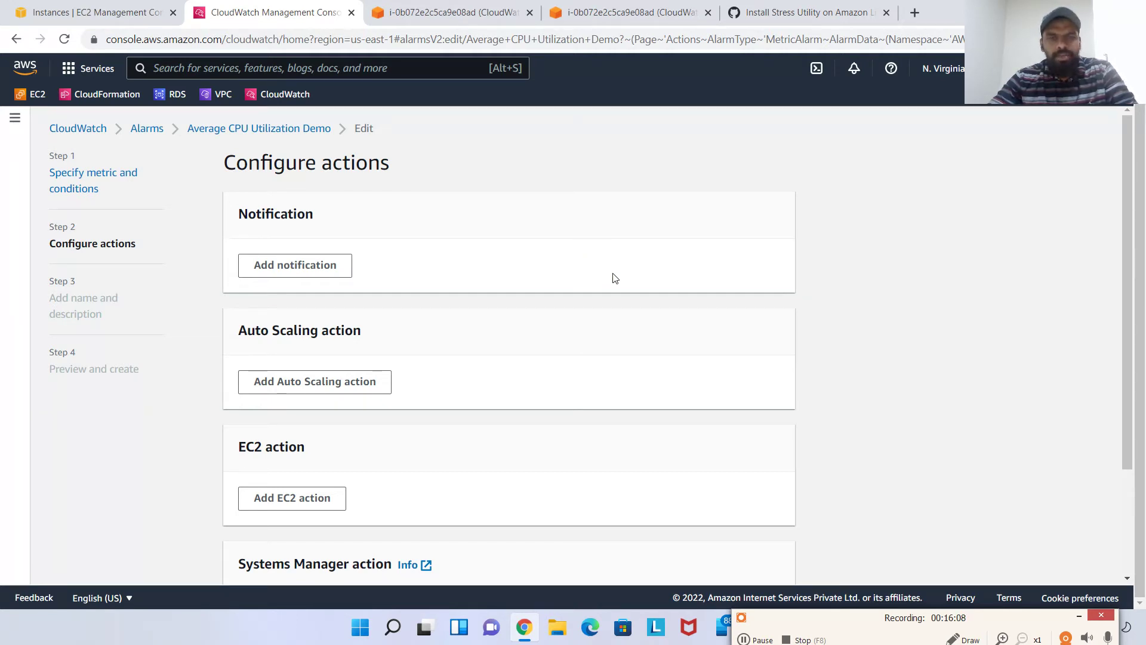
Check the CloudWatch Monitoring Instance's alarm status in the EC2 instance list, refreshing to confirm it is in alarm
{"action": "left_click", "coordinate": [449, 11]}
{"action": "left_click", "coordinate": [149, 9]}
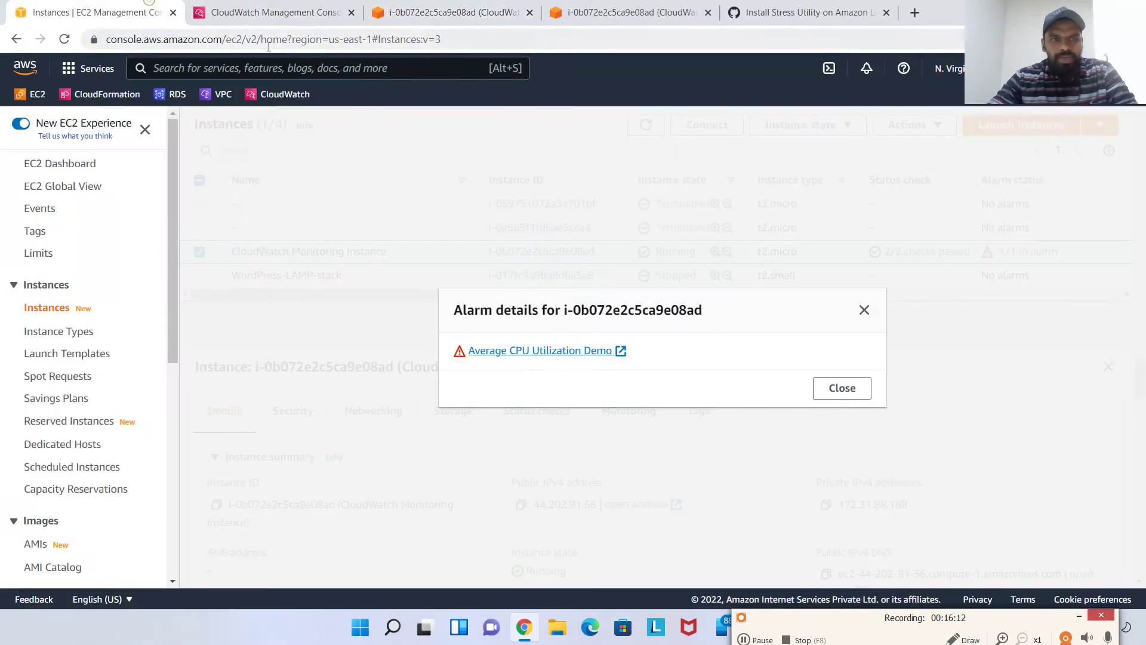
{"action": "left_click", "coordinate": [842, 387]}
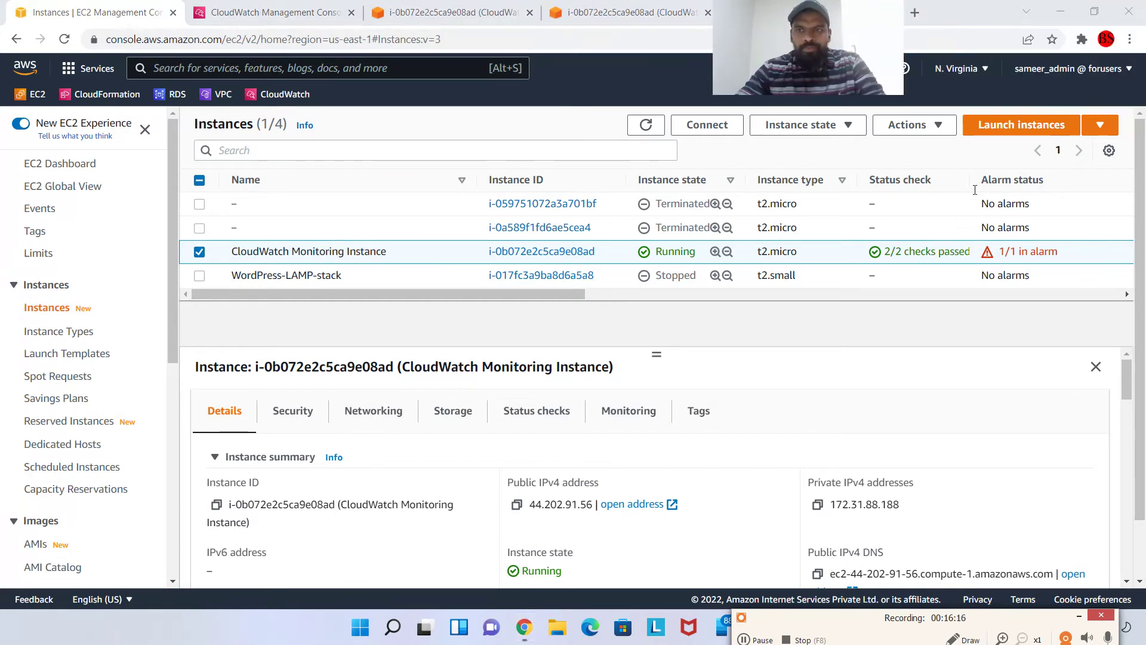
{"action": "left_click_drag", "start_coordinate": [1003, 252], "coordinate": [1080, 253]}
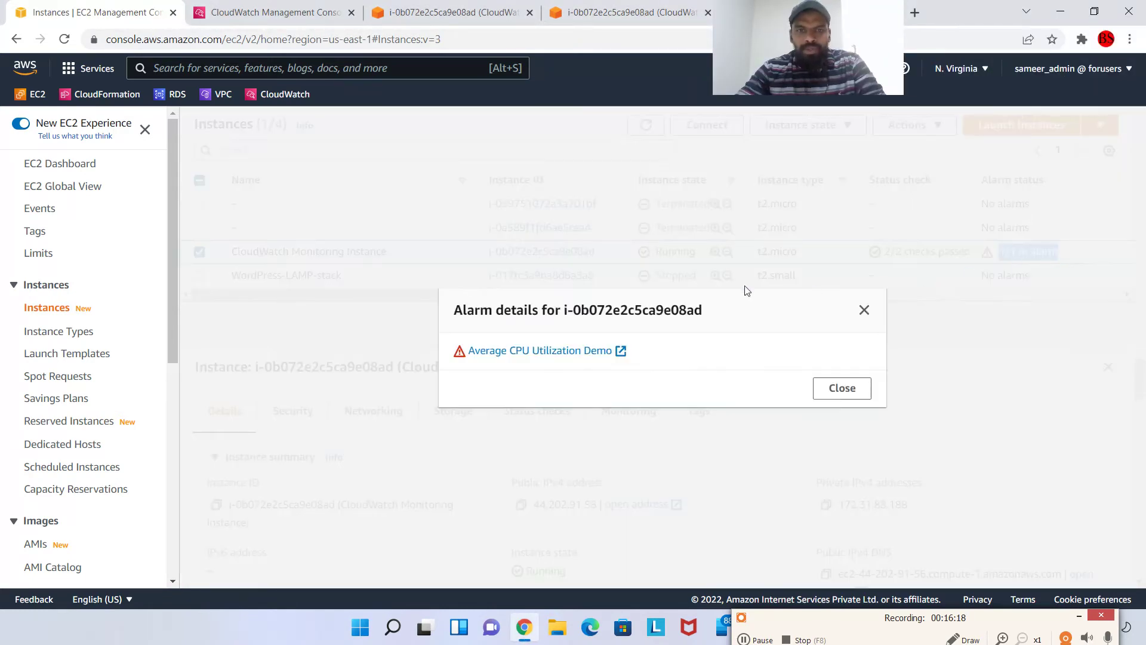
{"action": "left_click", "coordinate": [842, 388]}
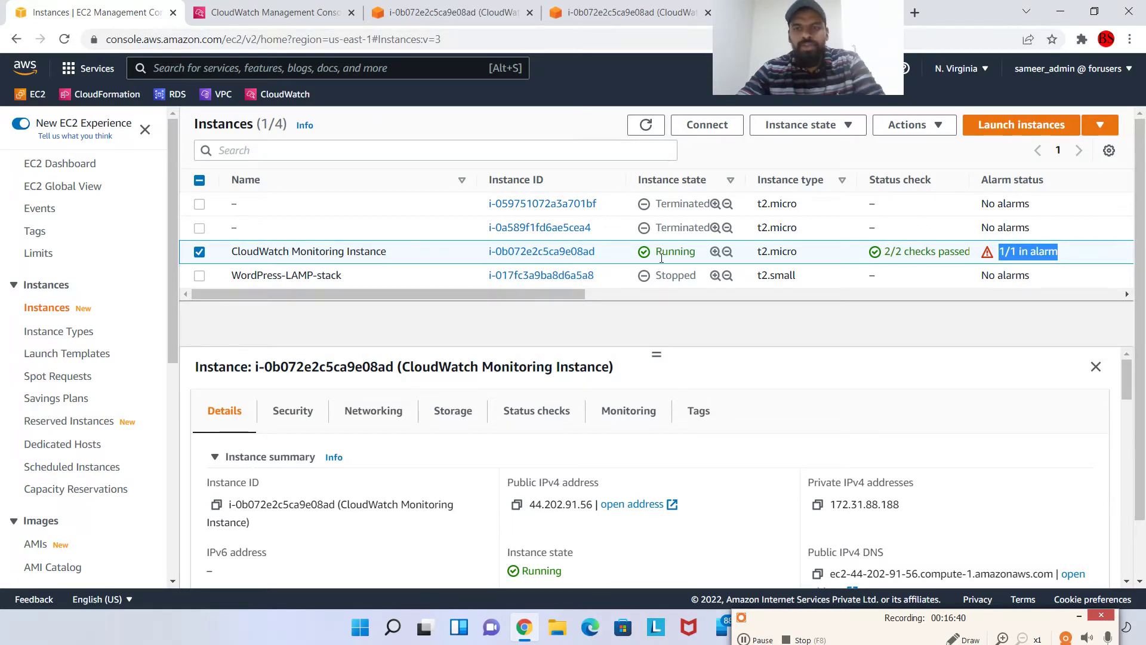
{"action": "left_click", "coordinate": [646, 124]}
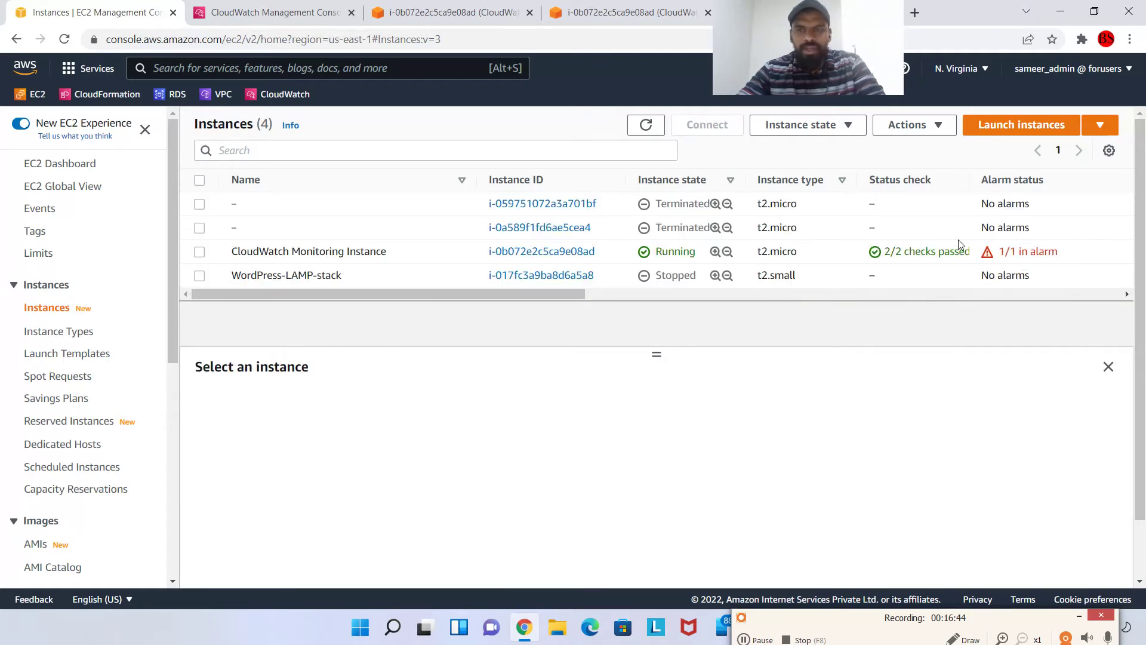
{"action": "left_click", "coordinate": [1000, 254]}
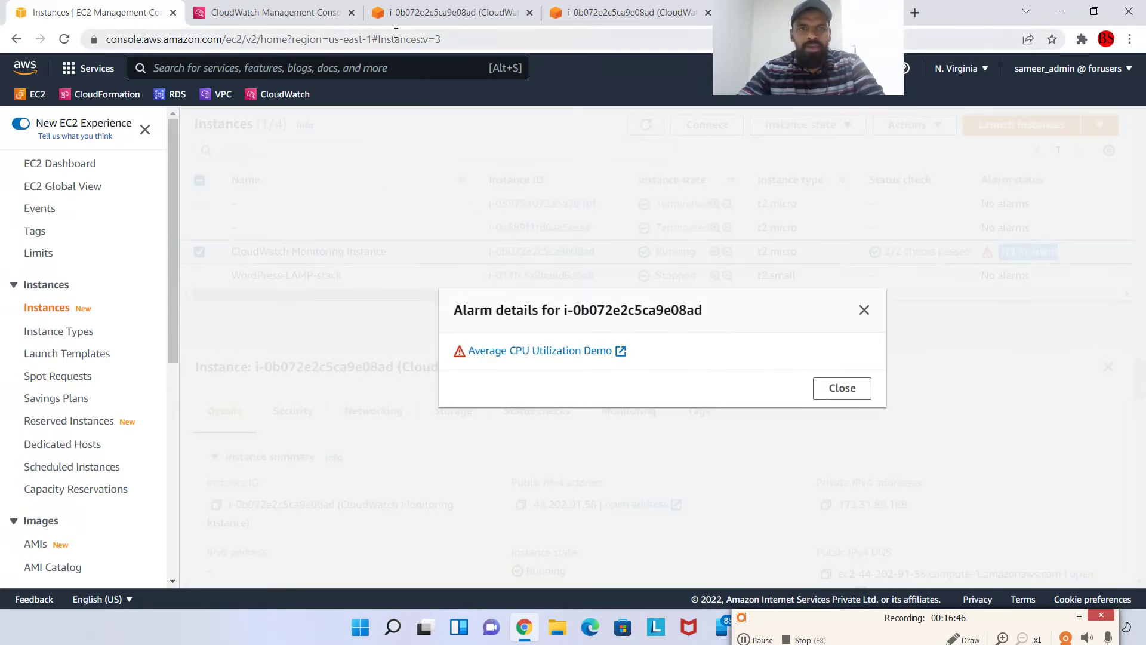
{"action": "left_click", "coordinate": [842, 388]}
Return to the CloudWatch tab and open the Overview showing EC2 with 1 alarm
{"action": "left_click", "coordinate": [274, 12]}
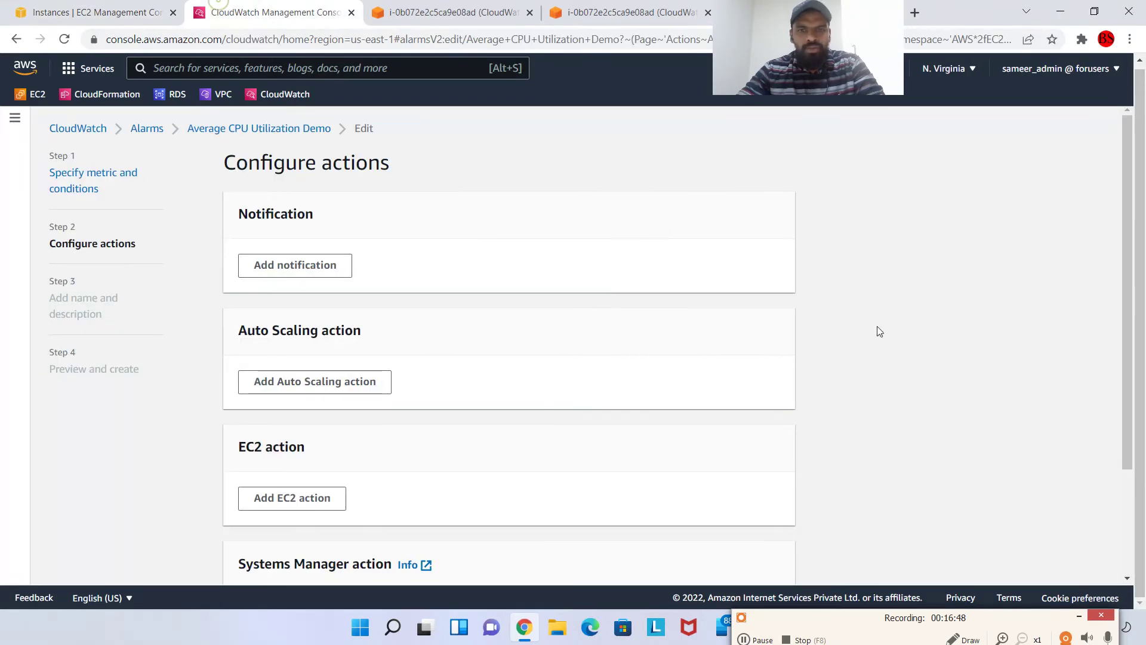
{"action": "left_click", "coordinate": [276, 12]}
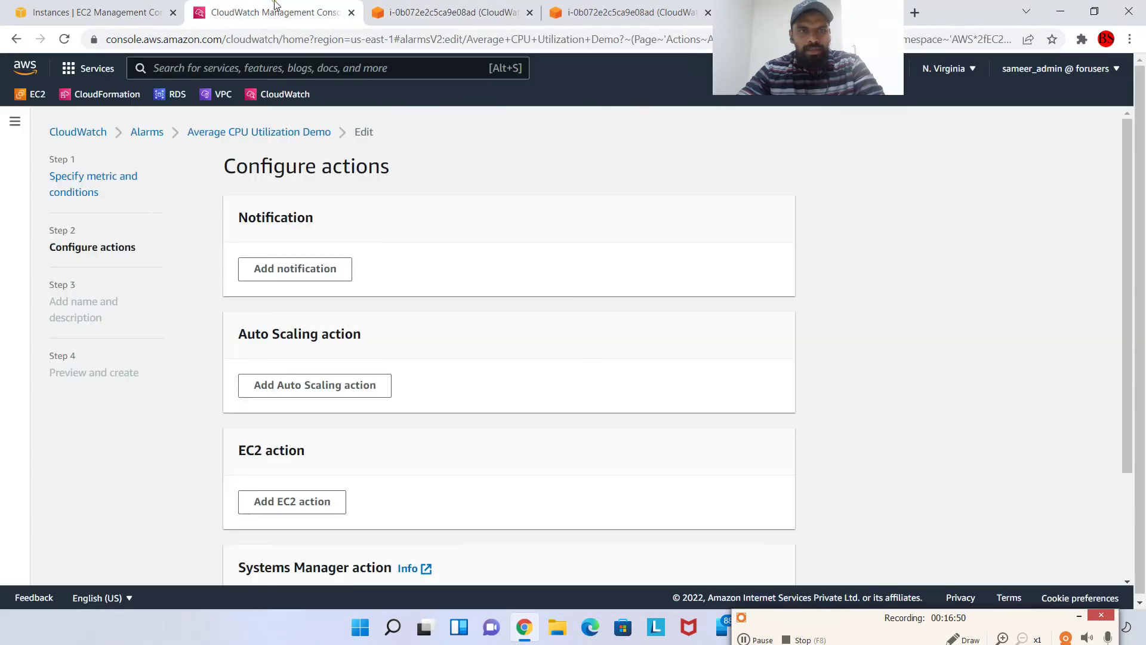
{"action": "left_click", "coordinate": [86, 136]}
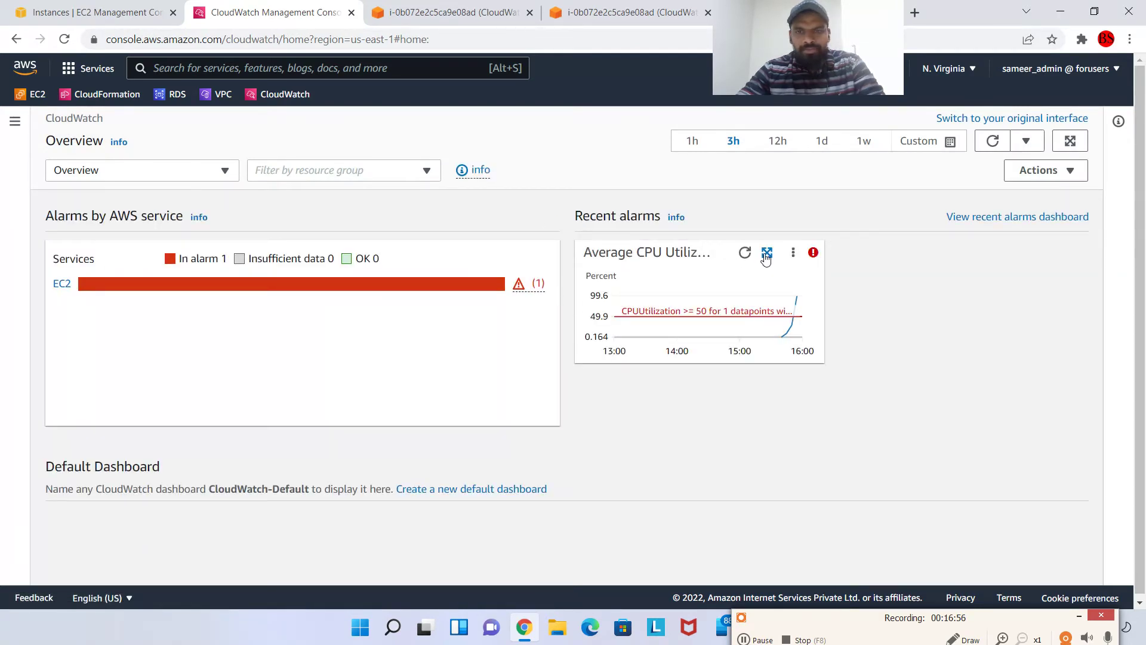
Enlarge the Average CPU Utilization Demo graph, then open the alarm from the instance's link and close that extra tab
{"action": "left_click", "coordinate": [767, 254]}
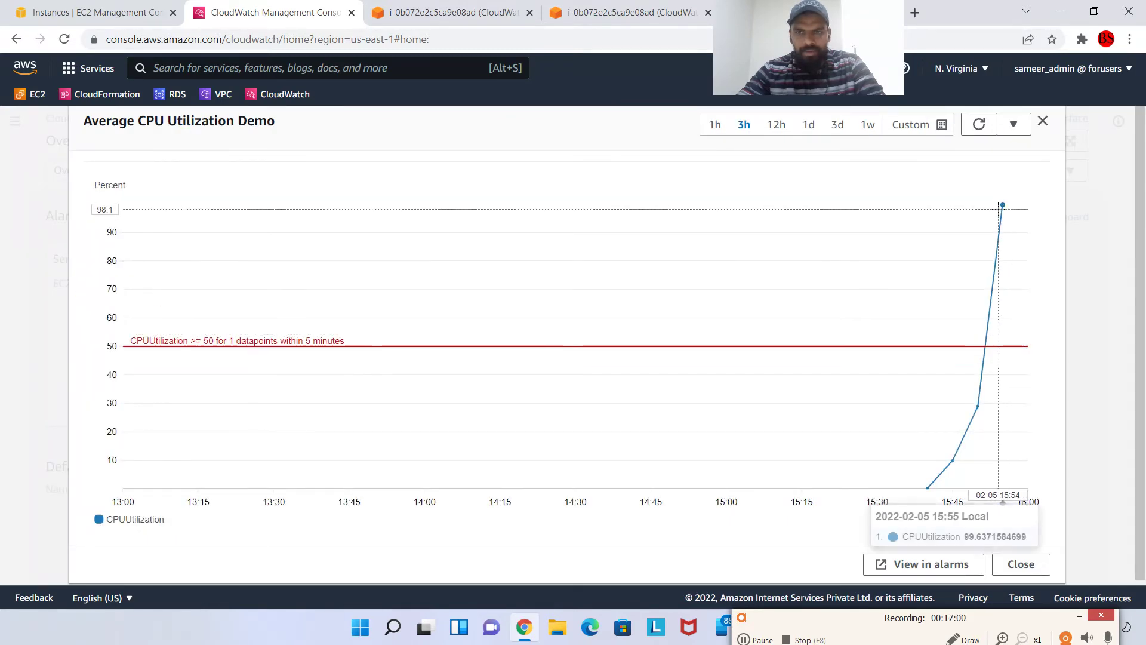
{"action": "left_click", "coordinate": [1044, 122]}
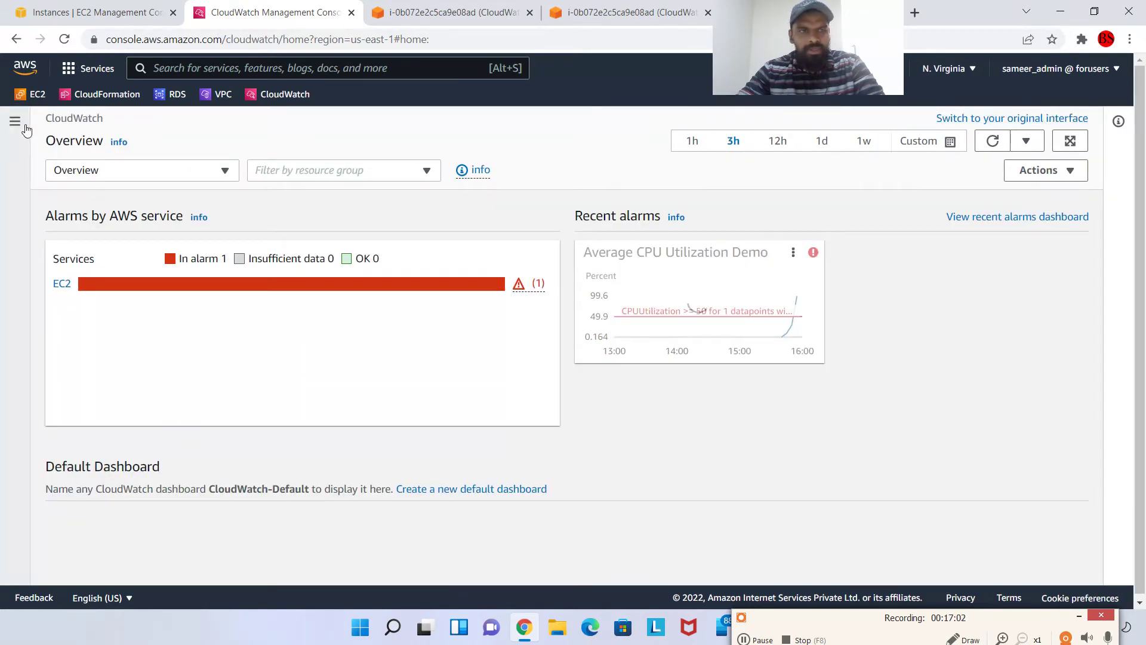
{"action": "left_click", "coordinate": [58, 6]}
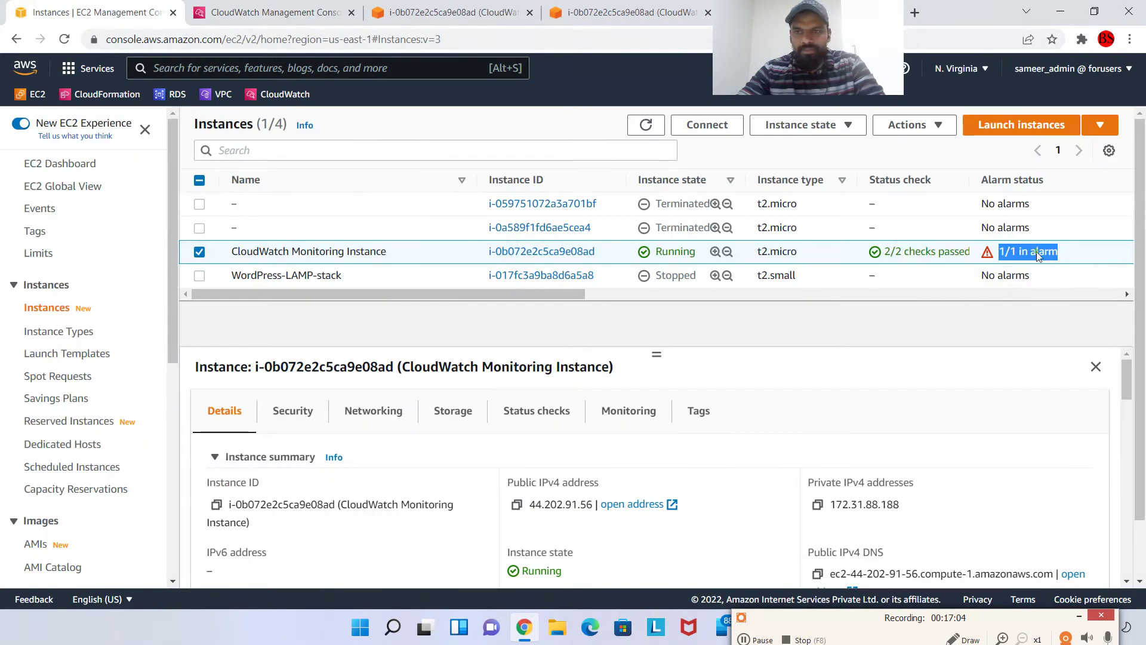
{"action": "left_click", "coordinate": [1038, 253]}
{"action": "left_click", "coordinate": [588, 350]}
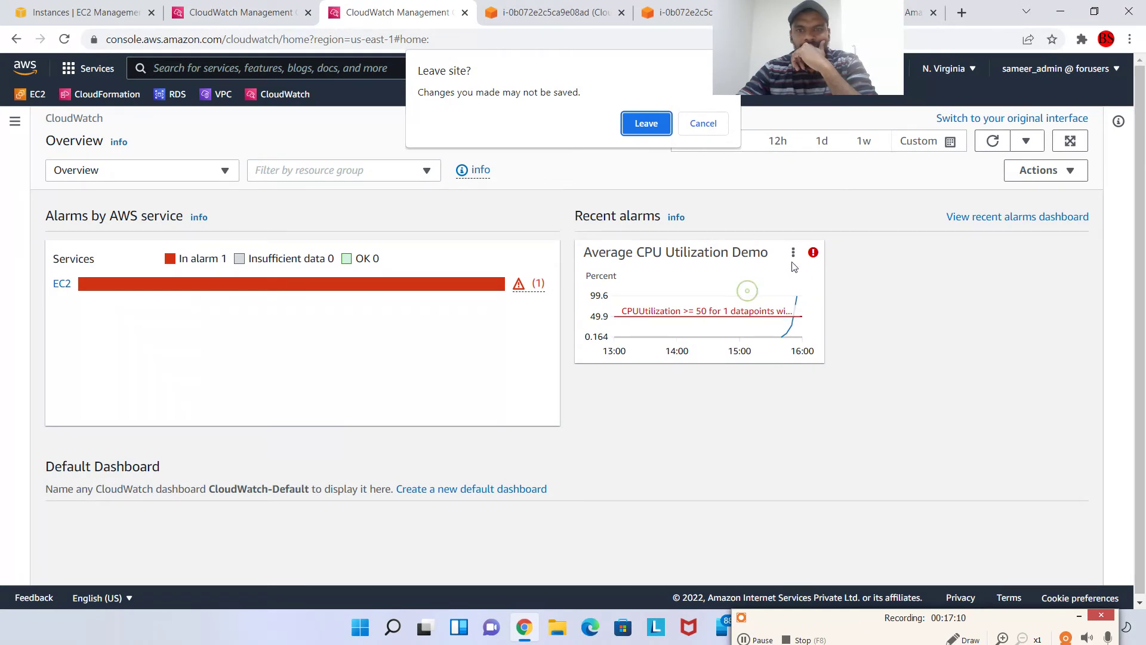
{"action": "left_click", "coordinate": [657, 120]}
Review the Average CPU Utilization Demo alarm graph, then open the full CloudWatch Alarms list
{"action": "left_click", "coordinate": [319, 8]}
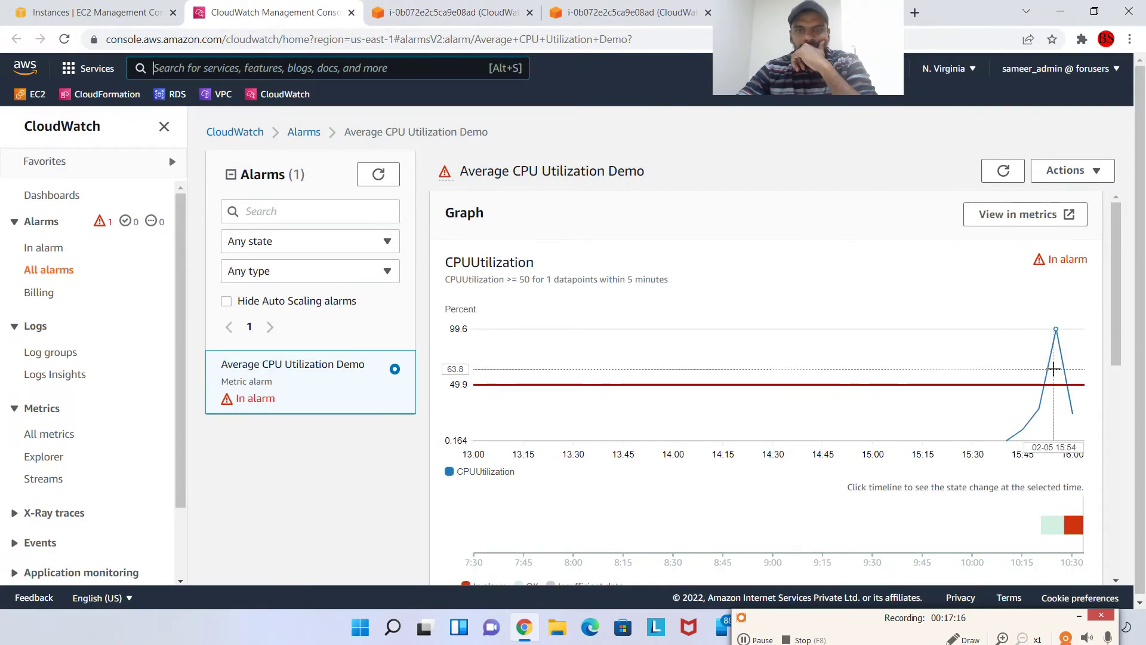
{"action": "scroll", "coordinate": [1064, 370], "scroll_direction": "down", "scroll_amount": 1}
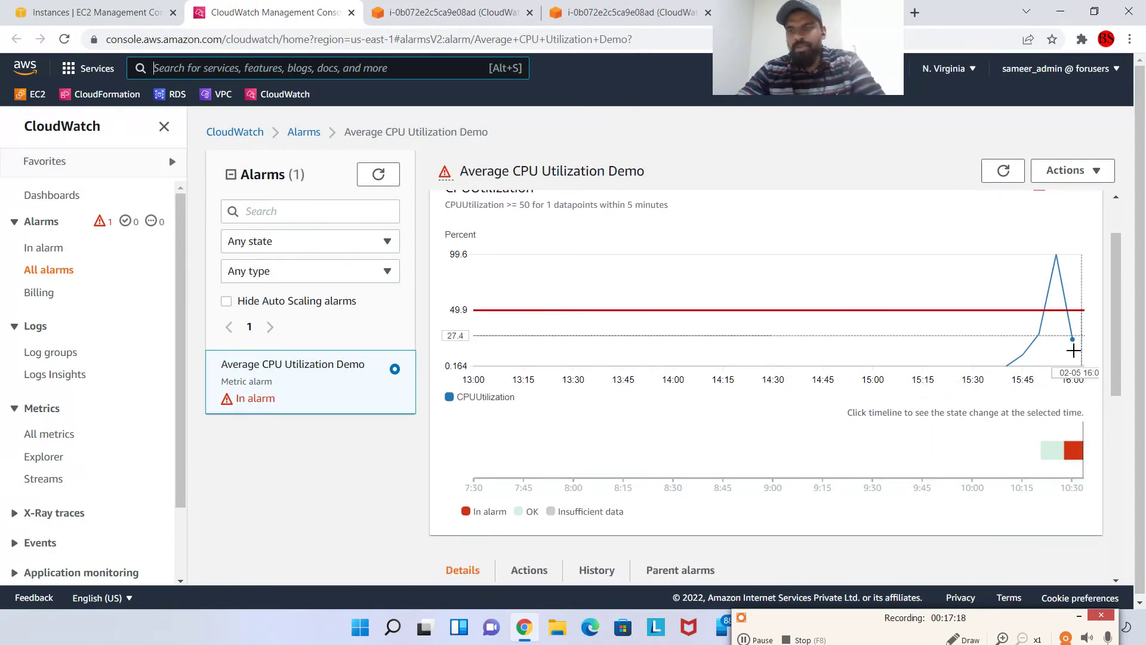
{"action": "mouse_move", "coordinate": [1083, 344]}
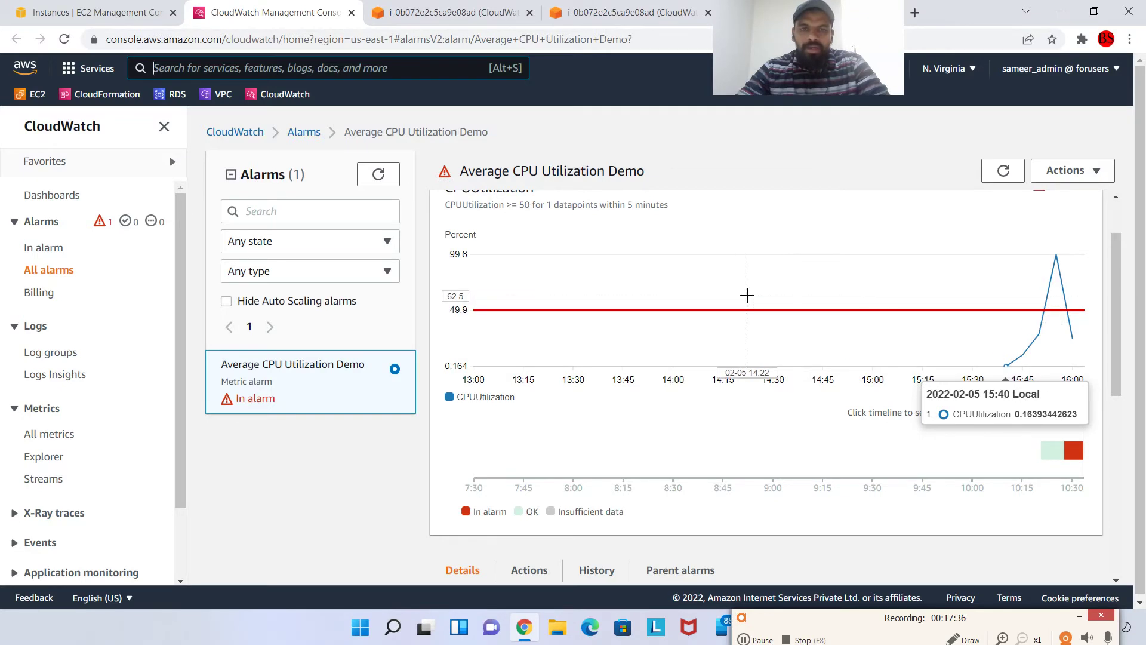
{"action": "scroll", "coordinate": [632, 288], "scroll_direction": "up", "scroll_amount": 1}
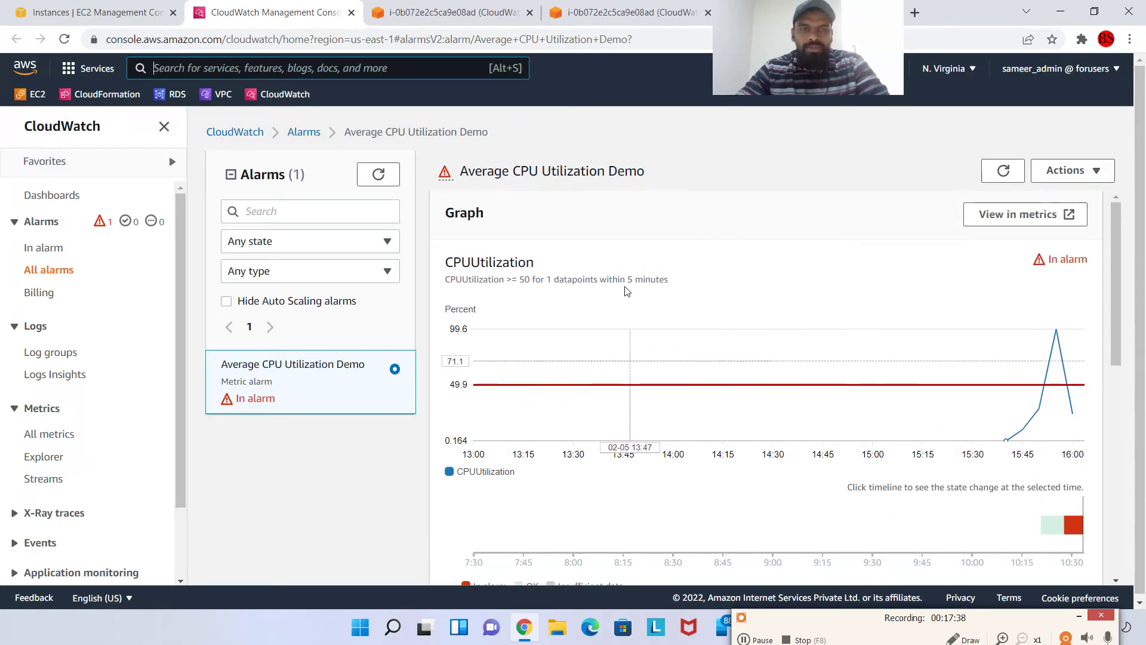
{"action": "left_click", "coordinate": [304, 133]}
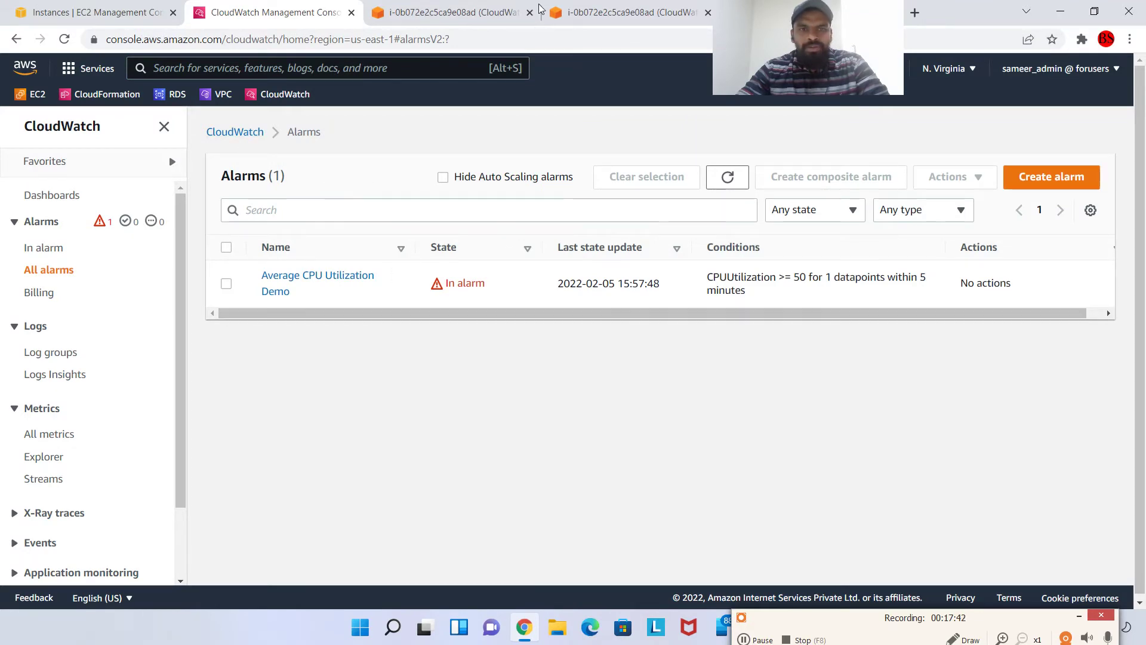
Check the top and stress-test terminals and the EC2 instance list, then return to the alarms list
{"action": "left_click", "coordinate": [449, 12]}
{"action": "left_click", "coordinate": [559, 15]}
{"action": "key", "text": "ctrl+shift+Tab"}
{"action": "key", "text": "ctrl+shift+Tab"}
{"action": "key", "text": "ctrl+shift+Tab"}
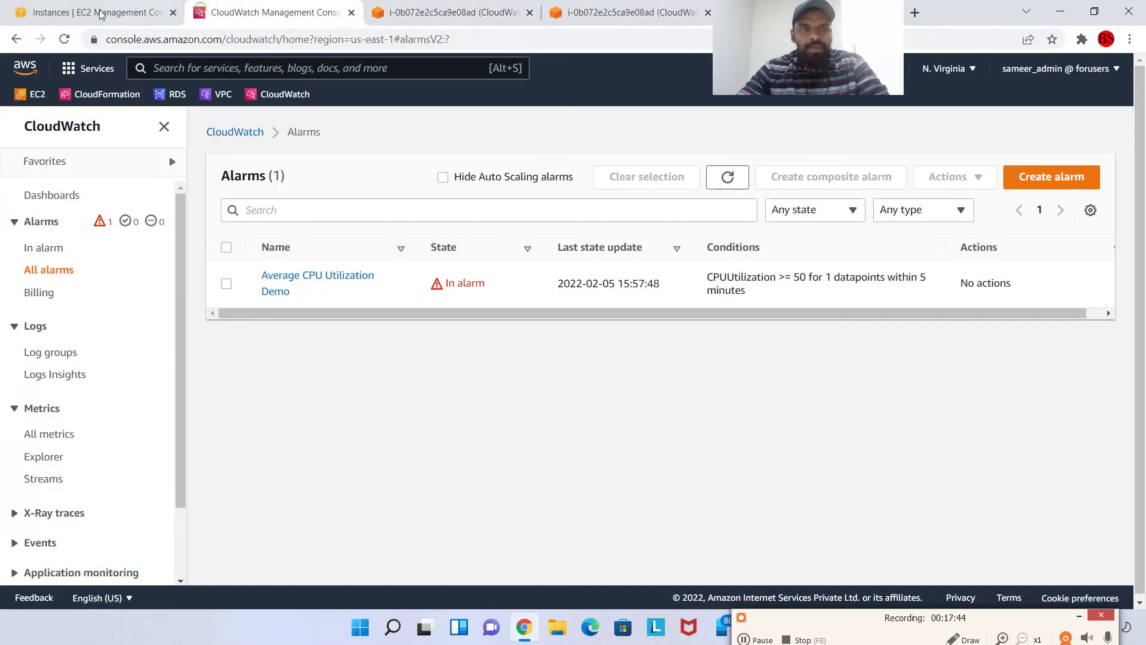
{"action": "left_click", "coordinate": [869, 391]}
{"action": "scroll", "coordinate": [151, 380], "scroll_direction": "down", "scroll_amount": 6}
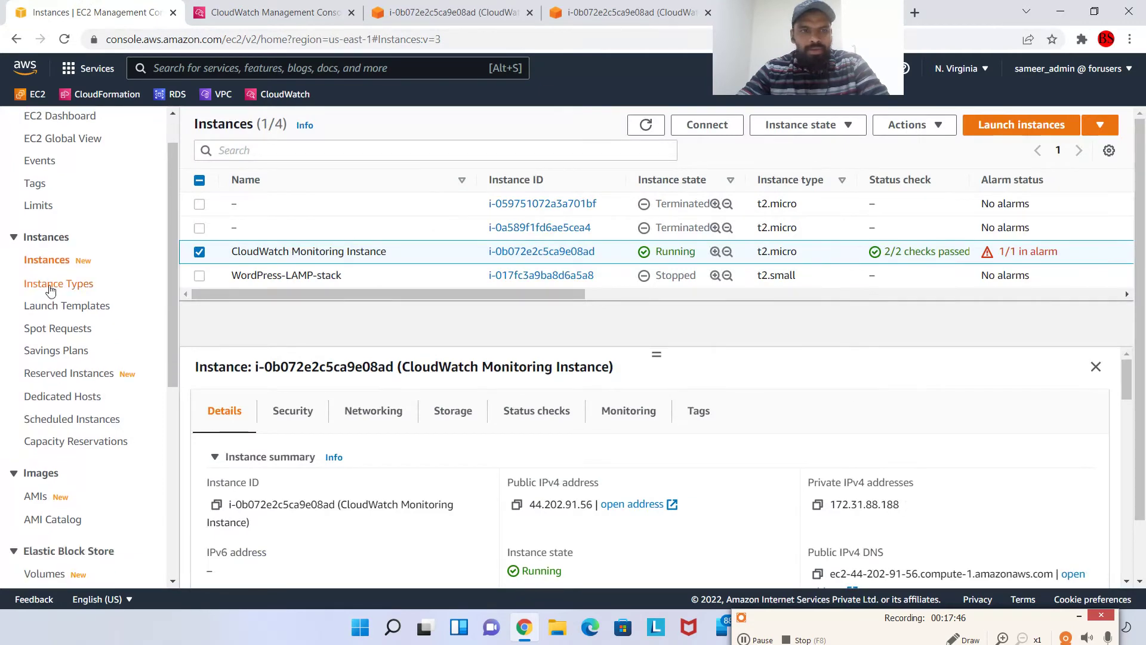
{"action": "scroll", "coordinate": [125, 284], "scroll_direction": "up", "scroll_amount": 6}
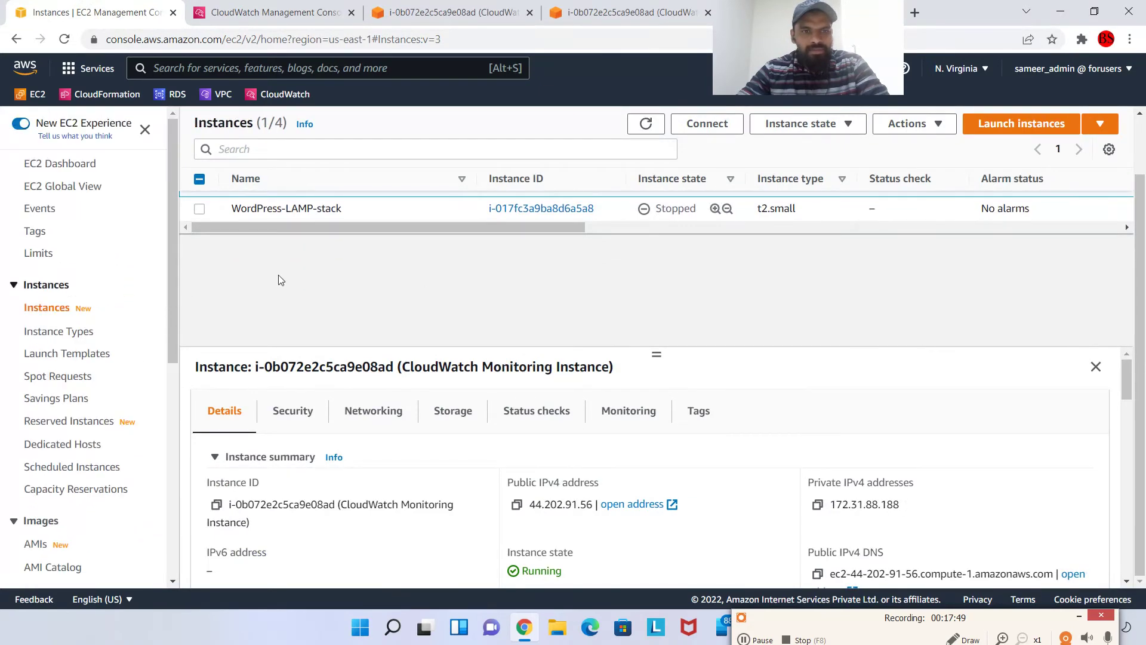
{"action": "scroll", "coordinate": [279, 274], "scroll_direction": "up", "scroll_amount": 3}
{"action": "key", "text": "ctrl+Tab"}
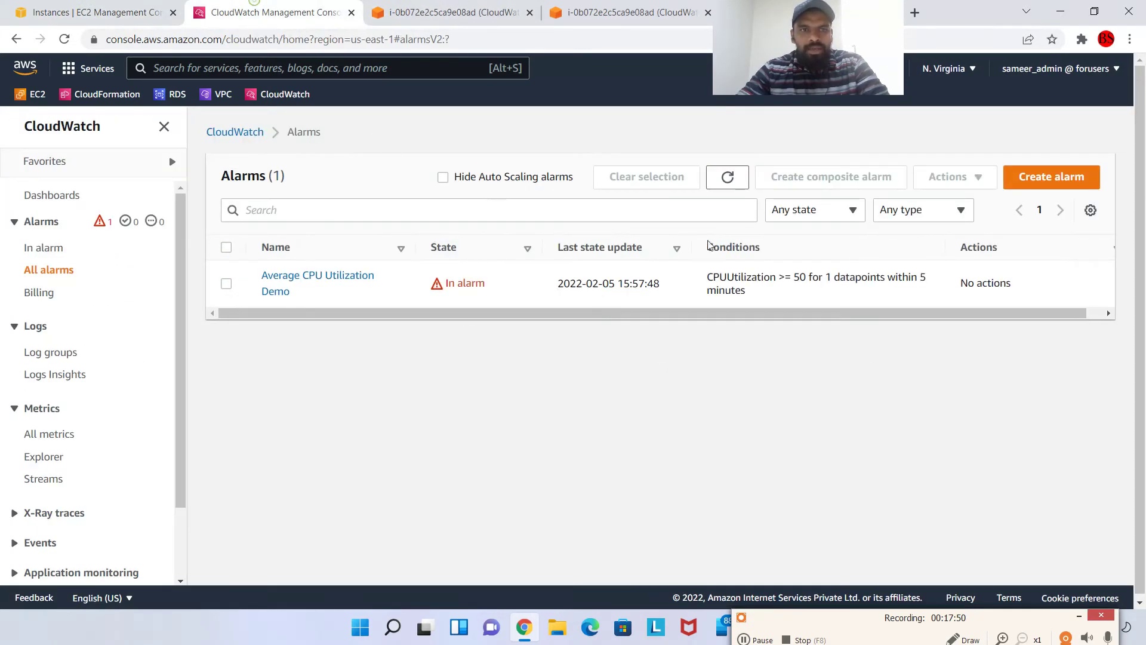
Edit the Average CPU Utilization Demo alarm and review its static Greater/Equal 50 condition
{"action": "left_click", "coordinate": [226, 284]}
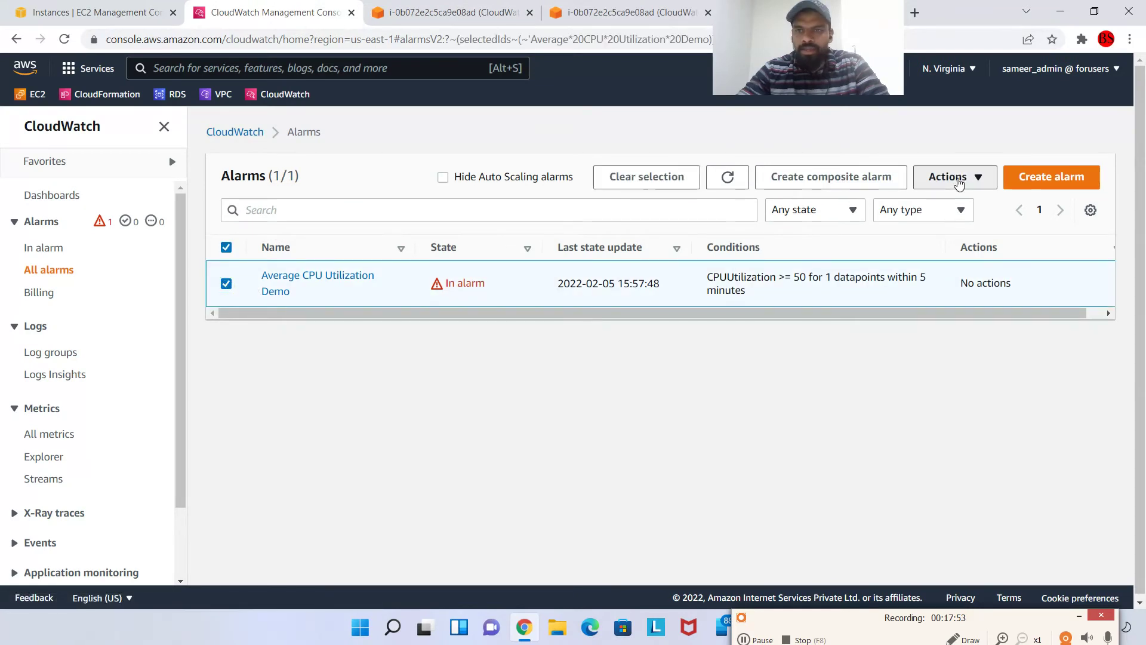
{"action": "left_click", "coordinate": [954, 177]}
{"action": "left_click", "coordinate": [960, 207]}
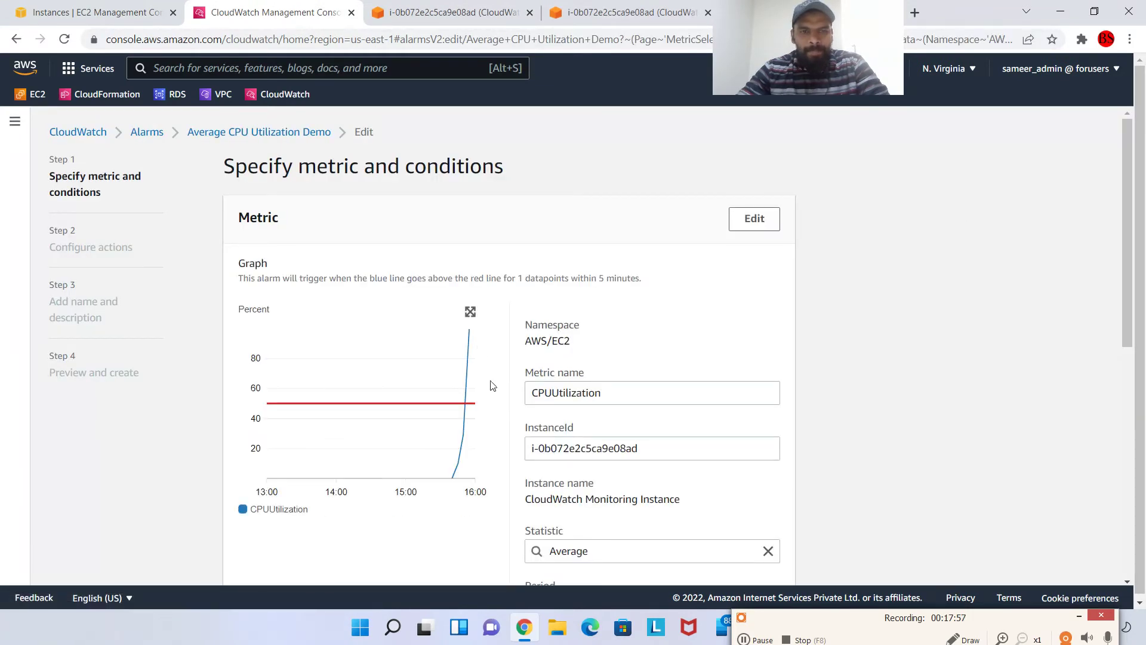
{"action": "scroll", "coordinate": [492, 386], "scroll_direction": "down", "scroll_amount": 7}
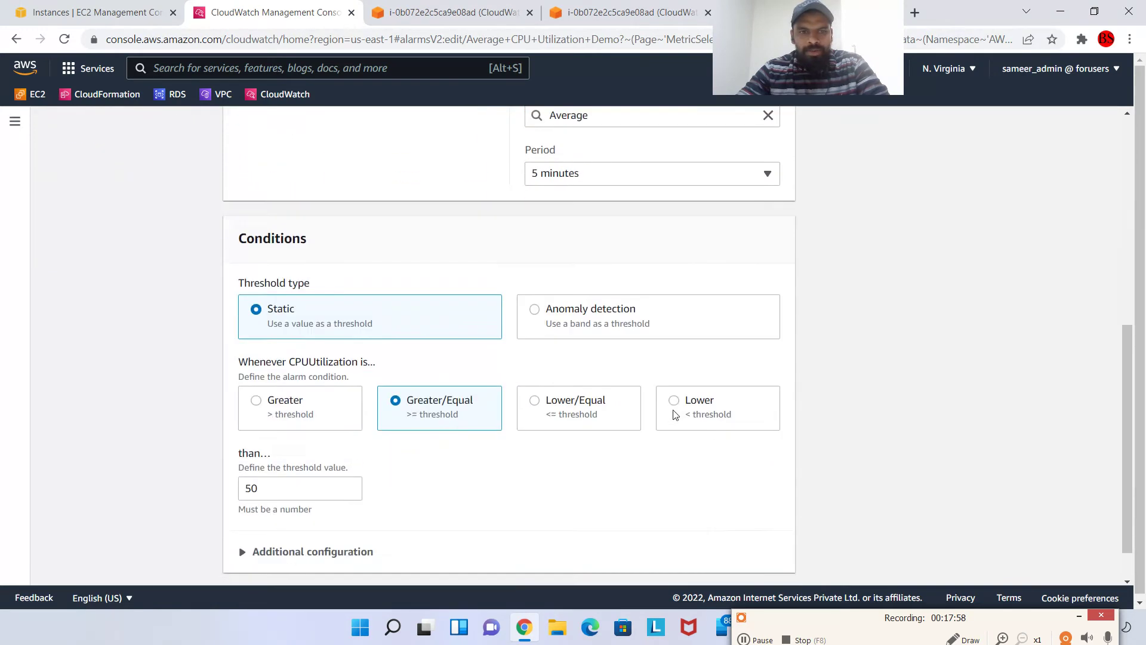
{"action": "scroll", "coordinate": [675, 415], "scroll_direction": "down", "scroll_amount": 1}
Continue to Configure actions, add a notification, and find no SNS email list available
{"action": "left_click", "coordinate": [660, 550]}
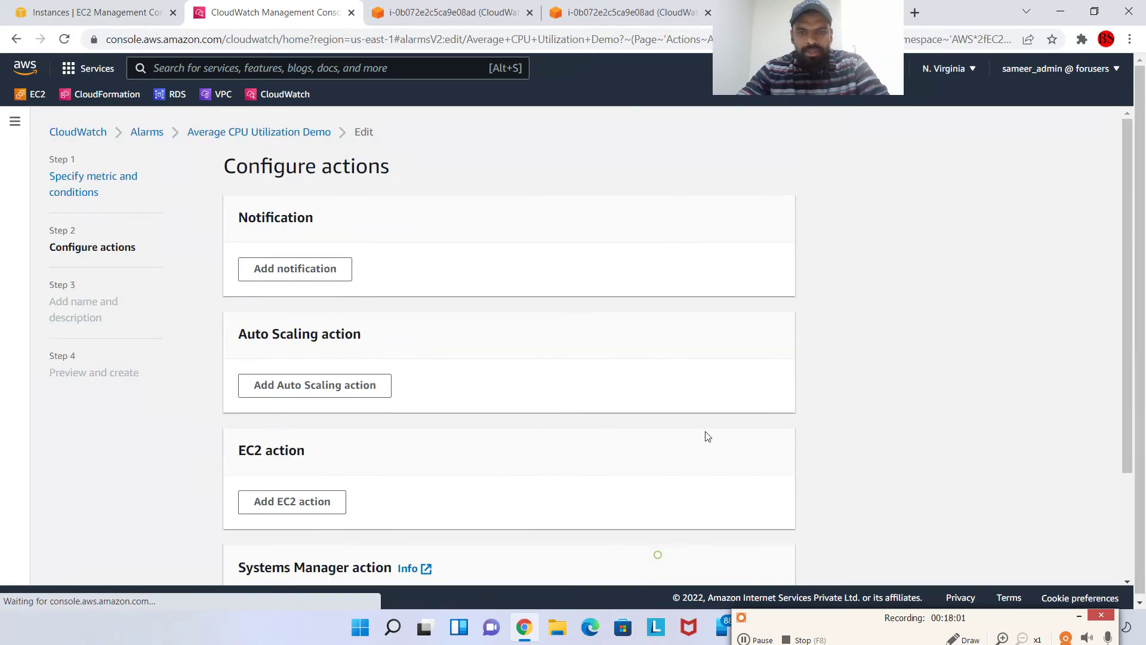
{"action": "scroll", "coordinate": [239, 239], "scroll_direction": "down", "scroll_amount": 1}
{"action": "scroll", "coordinate": [320, 256], "scroll_direction": "up", "scroll_amount": 2}
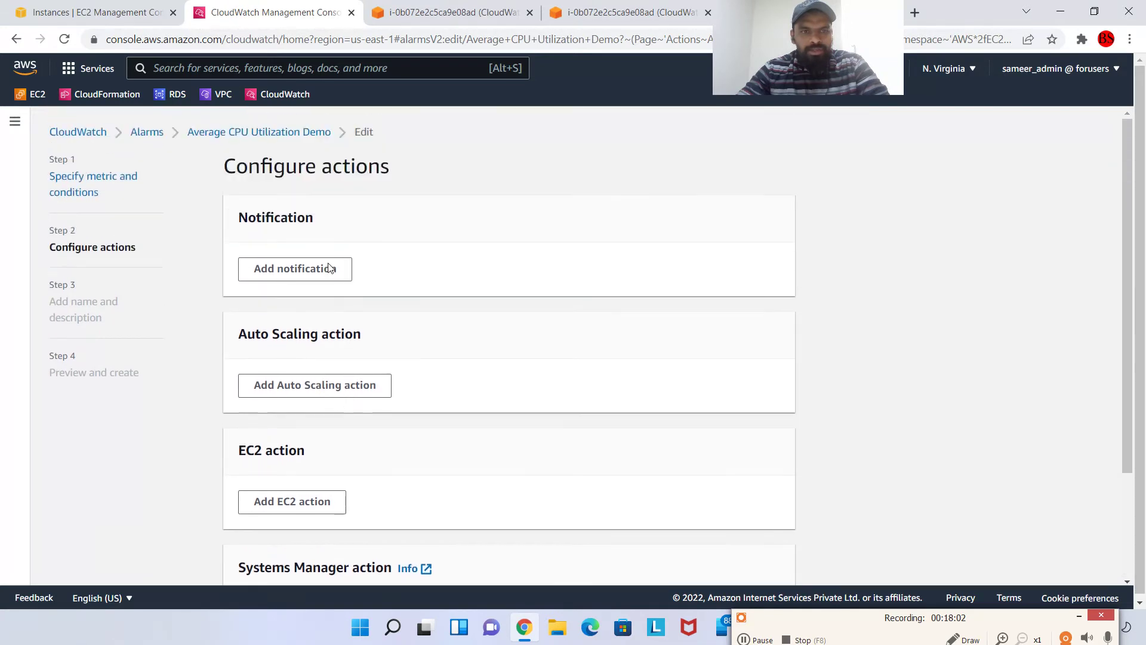
{"action": "left_click", "coordinate": [312, 271]}
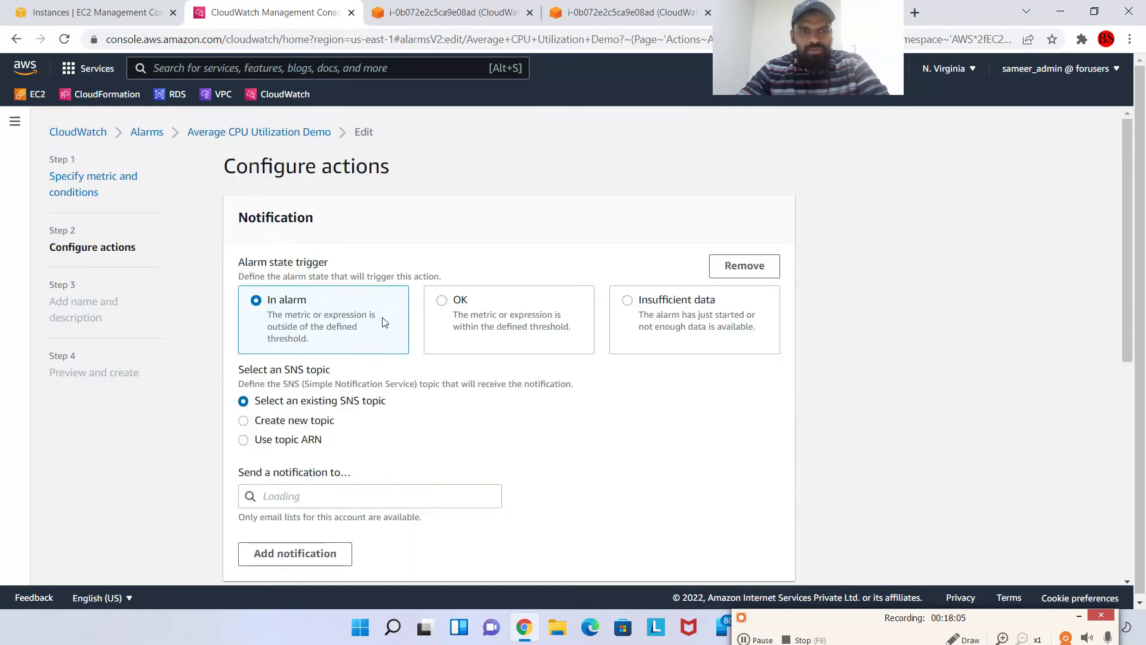
{"action": "scroll", "coordinate": [385, 322], "scroll_direction": "down", "scroll_amount": 1}
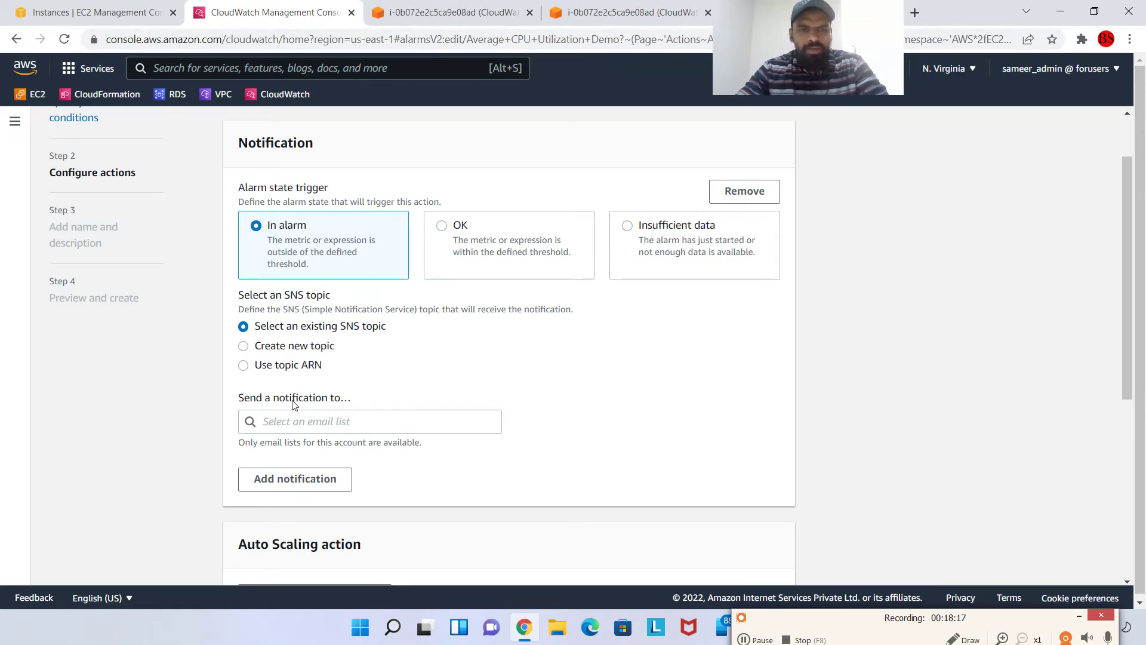
{"action": "scroll", "coordinate": [299, 403], "scroll_direction": "down", "scroll_amount": 1}
{"action": "scroll", "coordinate": [353, 298], "scroll_direction": "down", "scroll_amount": 2}
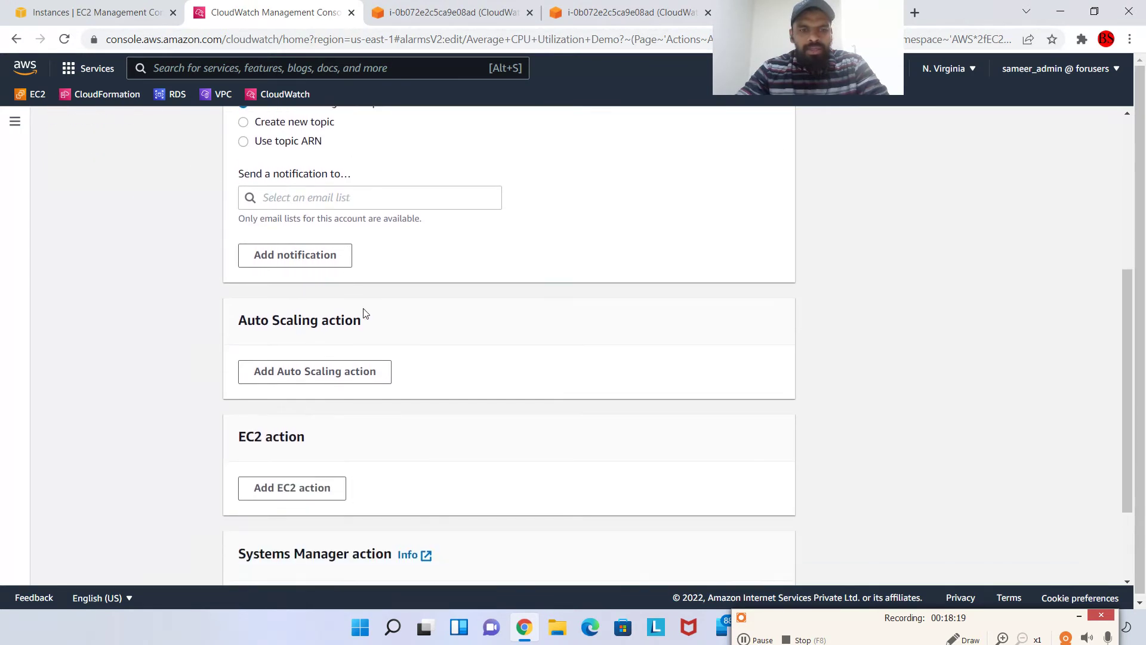
{"action": "scroll", "coordinate": [365, 313], "scroll_direction": "up", "scroll_amount": 4}
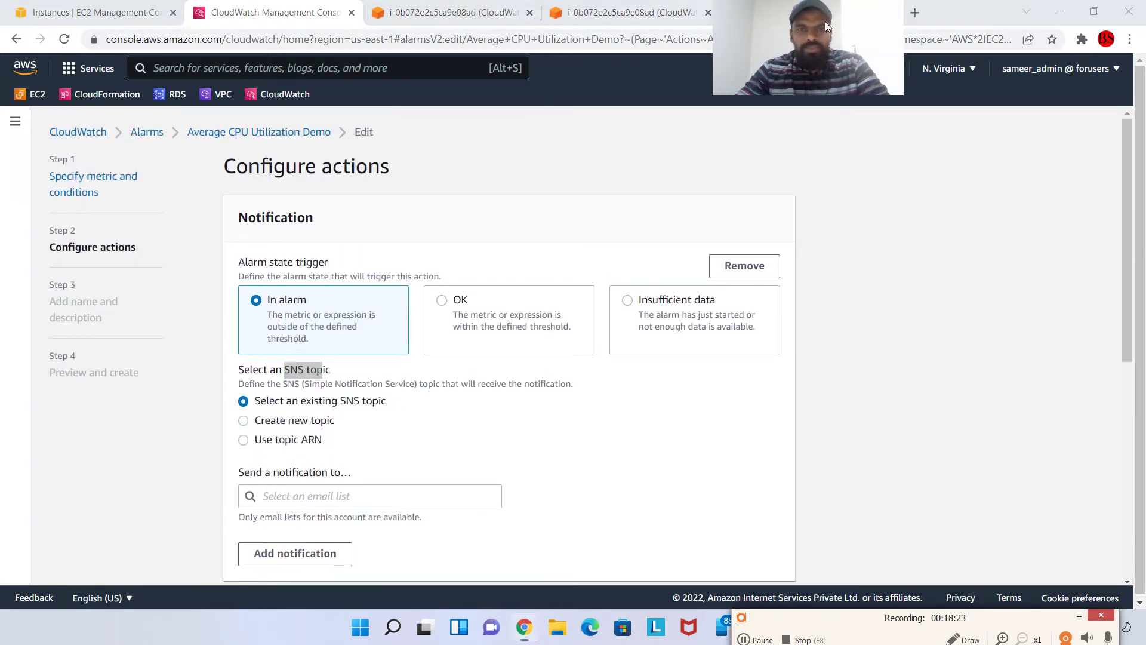
{"action": "left_click", "coordinate": [307, 69]}
Search 'sns' and open Simple Notification Service in a new tab
{"action": "type", "text": "sns"}
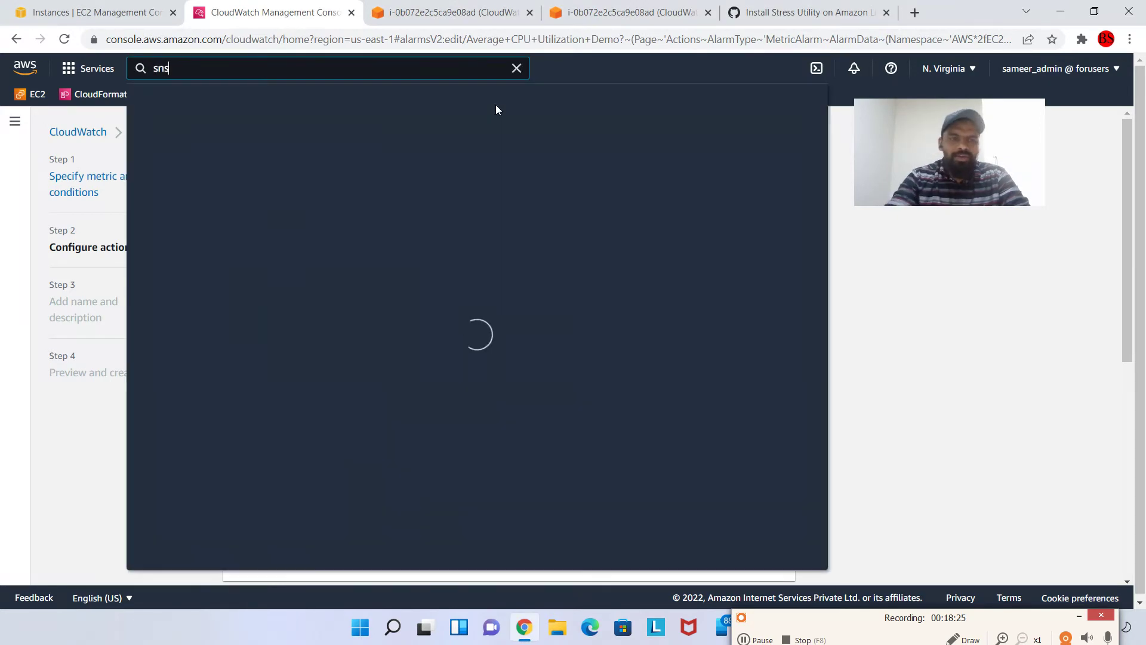
{"action": "right_click", "coordinate": [449, 191]}
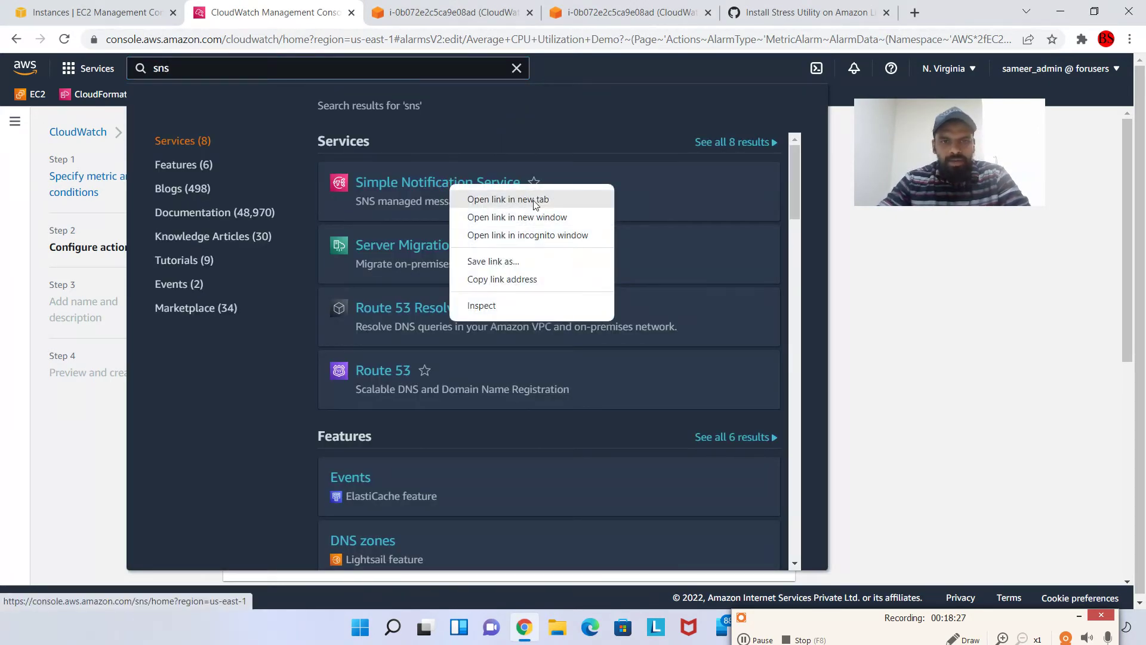
{"action": "left_click", "coordinate": [491, 198]}
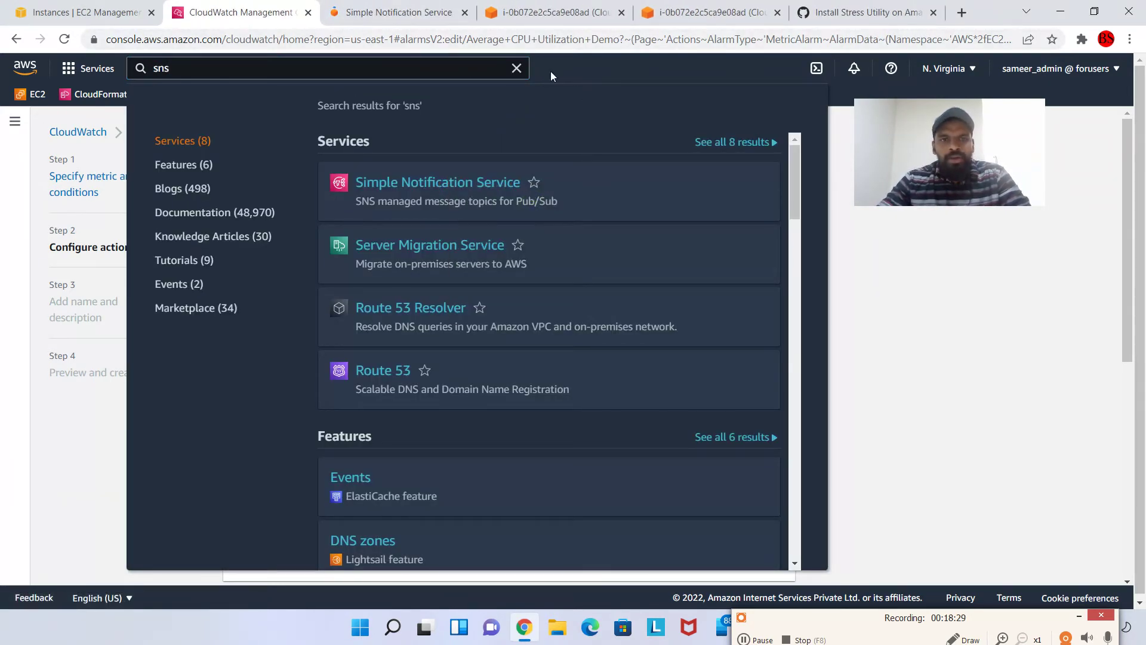
{"action": "left_click", "coordinate": [516, 68]}
{"action": "left_click", "coordinate": [388, 12]}
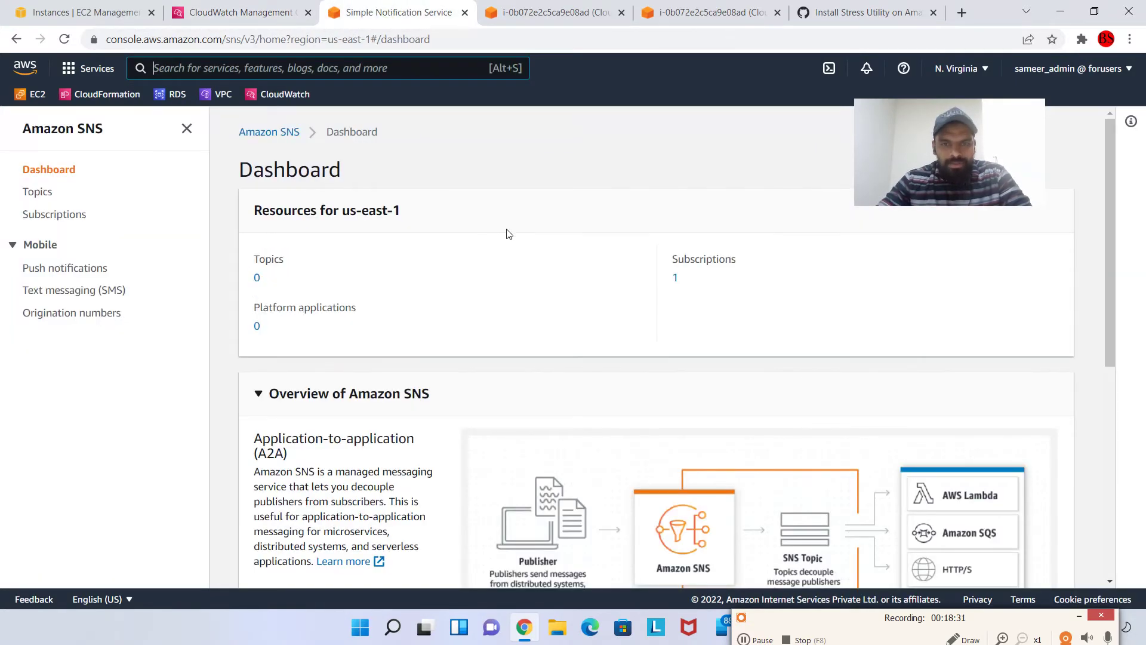
Browse the Amazon SNS dashboard showing 0 topics and 1 subscription in us-east-1
{"action": "scroll", "coordinate": [519, 234], "scroll_direction": "down", "scroll_amount": 1}
{"action": "scroll", "coordinate": [645, 249], "scroll_direction": "down", "scroll_amount": 2}
{"action": "scroll", "coordinate": [525, 256], "scroll_direction": "up", "scroll_amount": 3}
{"action": "scroll", "coordinate": [417, 287], "scroll_direction": "down", "scroll_amount": 4}
{"action": "scroll", "coordinate": [419, 284], "scroll_direction": "down", "scroll_amount": 1}
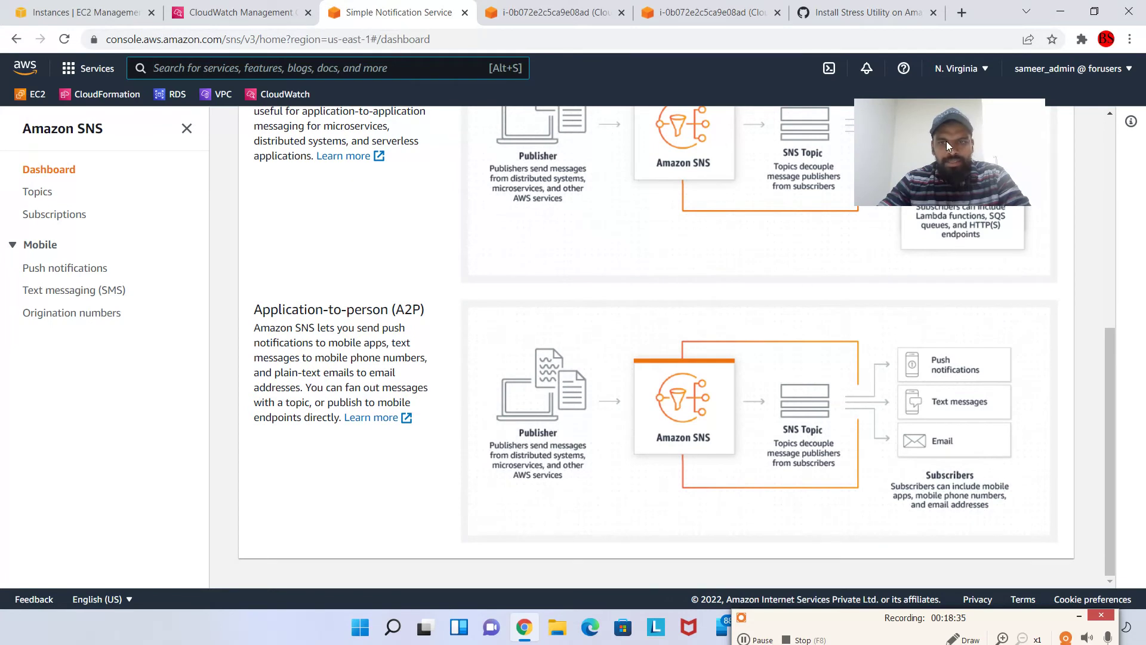
{"action": "left_click_drag", "start_coordinate": [946, 141], "coordinate": [1032, 242]}
{"action": "scroll", "coordinate": [646, 292], "scroll_direction": "up", "scroll_amount": 3}
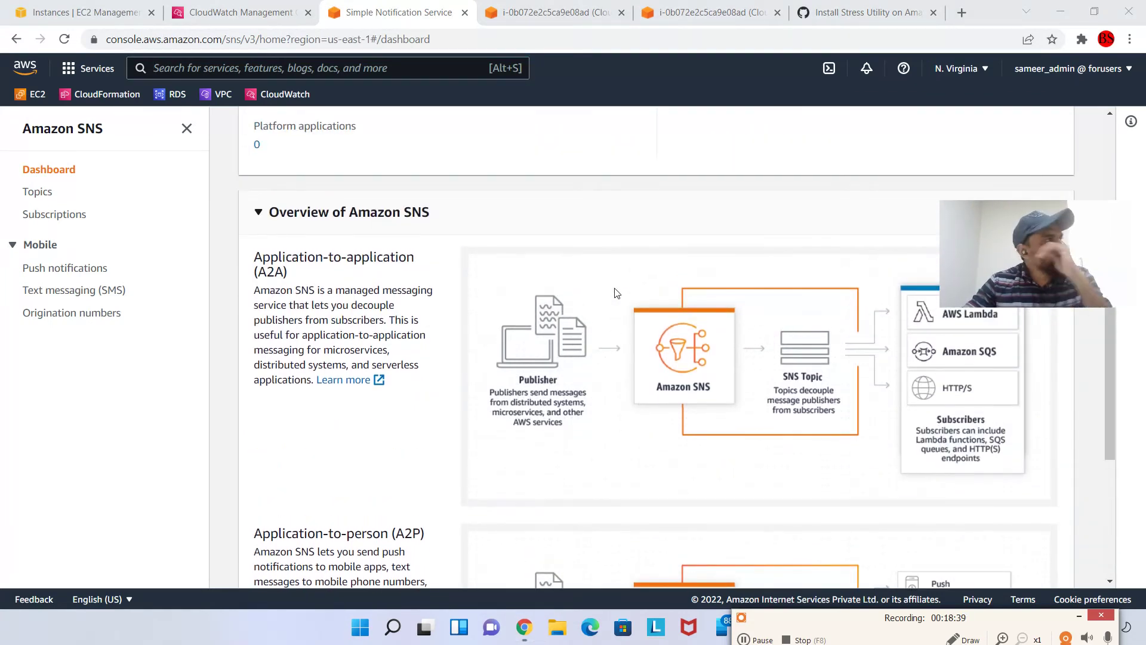
{"action": "scroll", "coordinate": [538, 293], "scroll_direction": "up", "scroll_amount": 3}
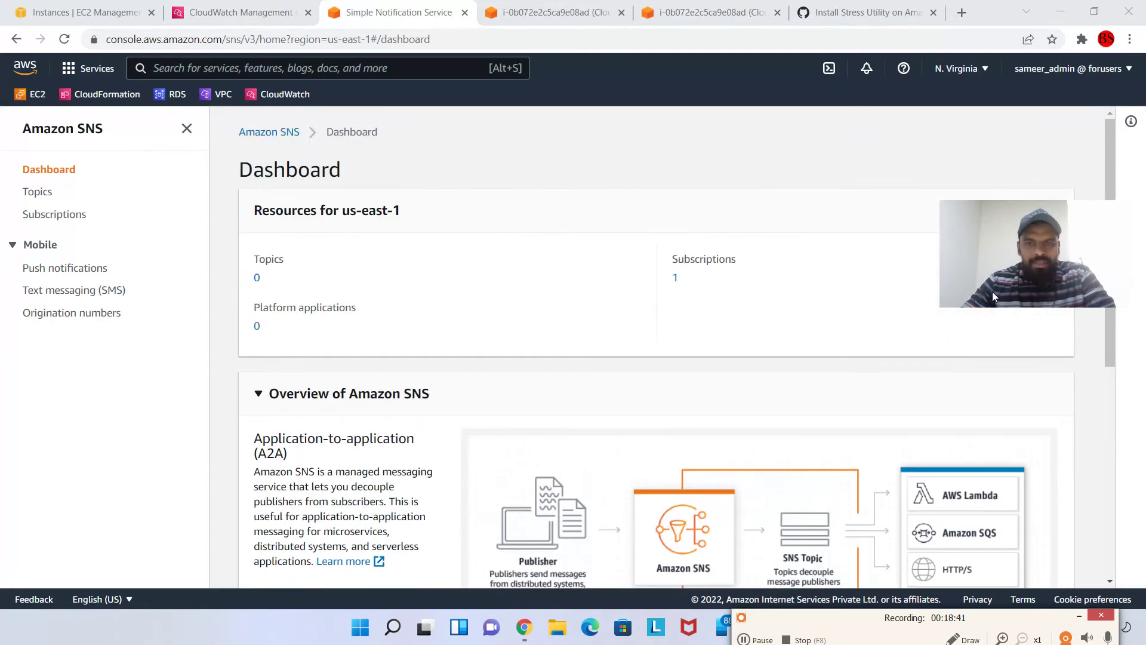
{"action": "left_click_drag", "start_coordinate": [992, 292], "coordinate": [990, 222]}
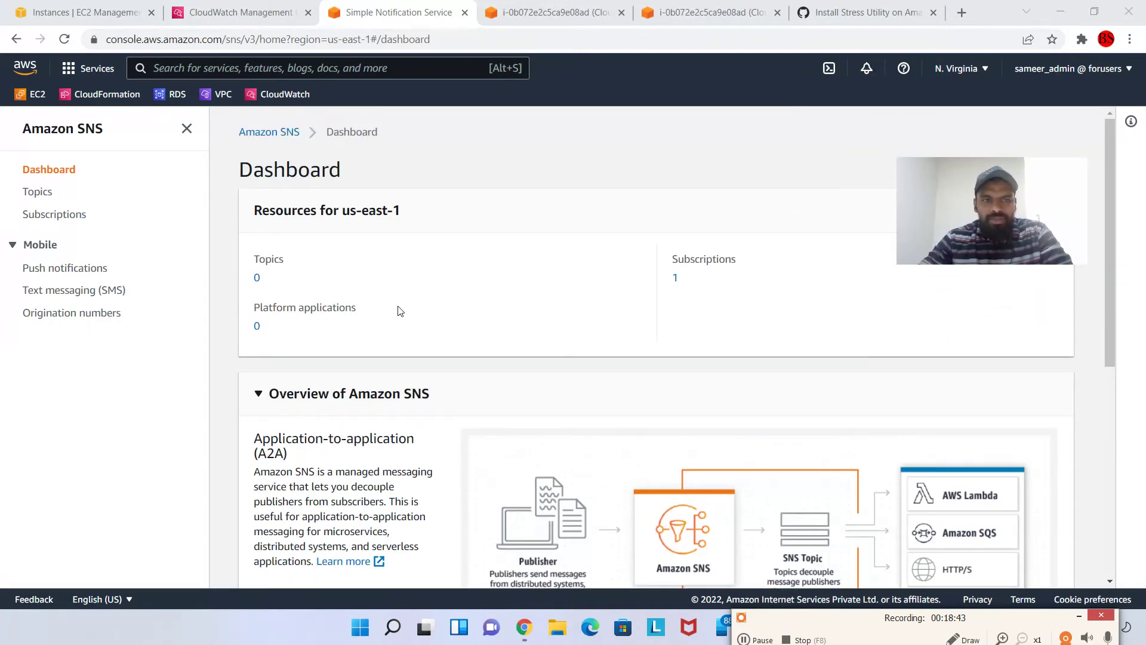
{"action": "scroll", "coordinate": [414, 284], "scroll_direction": "down", "scroll_amount": 1}
Start a Standard SNS topic named MyCPUUtilizationAlarmNotifcation
{"action": "left_click", "coordinate": [42, 192]}
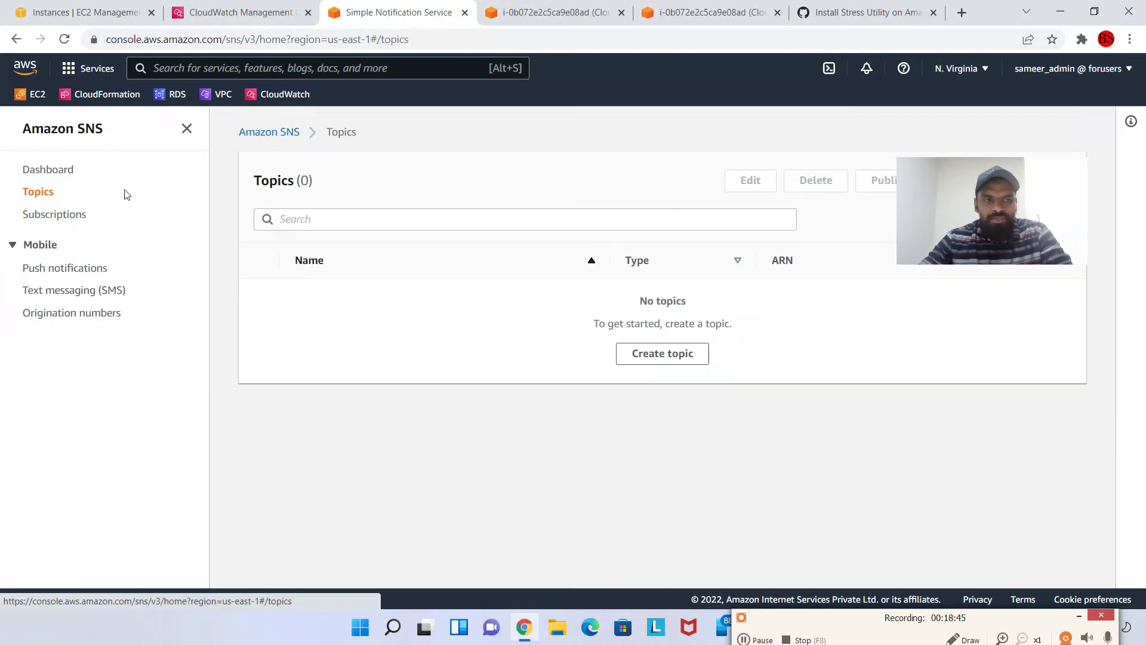
{"action": "left_click", "coordinate": [666, 358]}
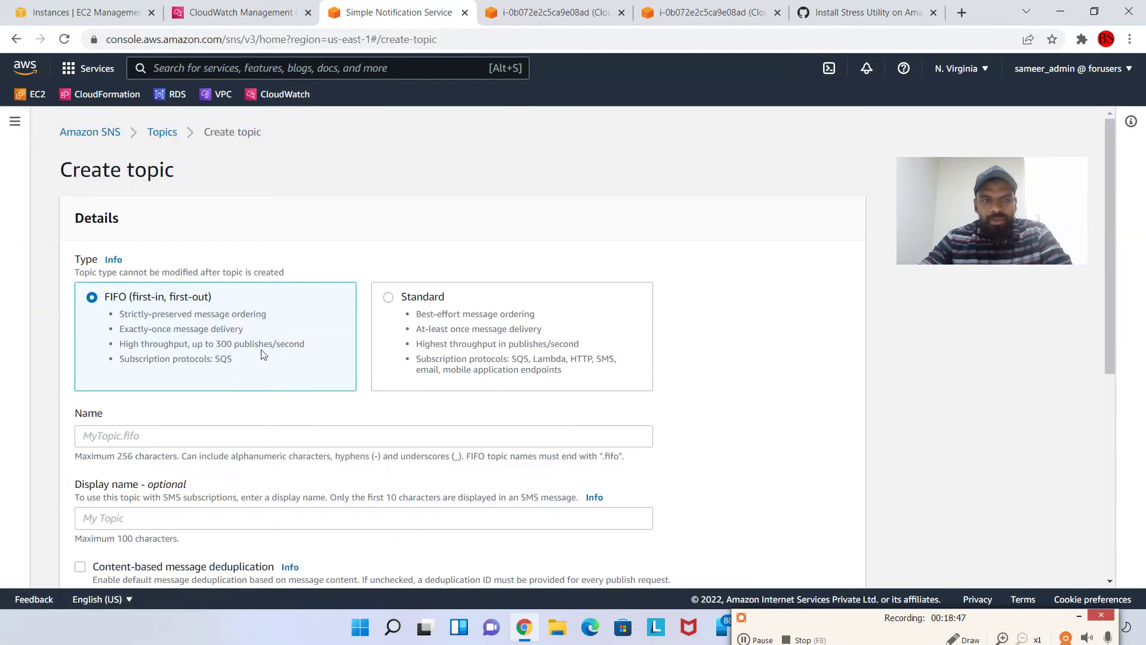
{"action": "scroll", "coordinate": [376, 308], "scroll_direction": "down", "scroll_amount": 1}
{"action": "left_click", "coordinate": [382, 250]}
{"action": "scroll", "coordinate": [500, 252], "scroll_direction": "down", "scroll_amount": 1}
{"action": "left_click", "coordinate": [308, 285]}
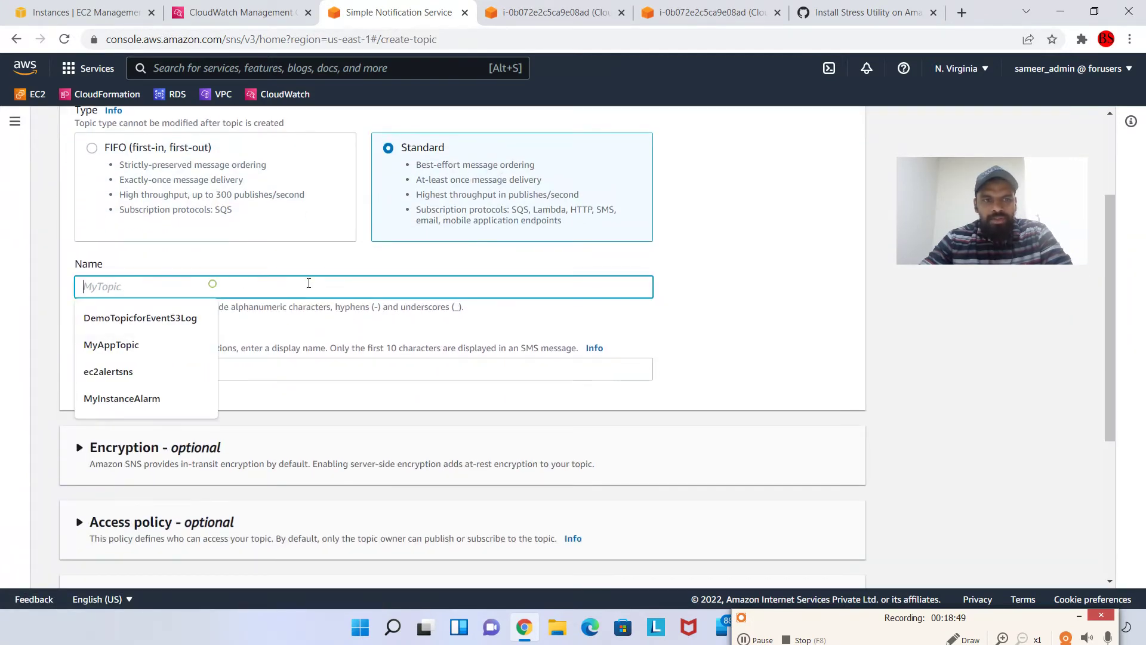
{"action": "type", "text": "MyCPUUtilizationAl"}
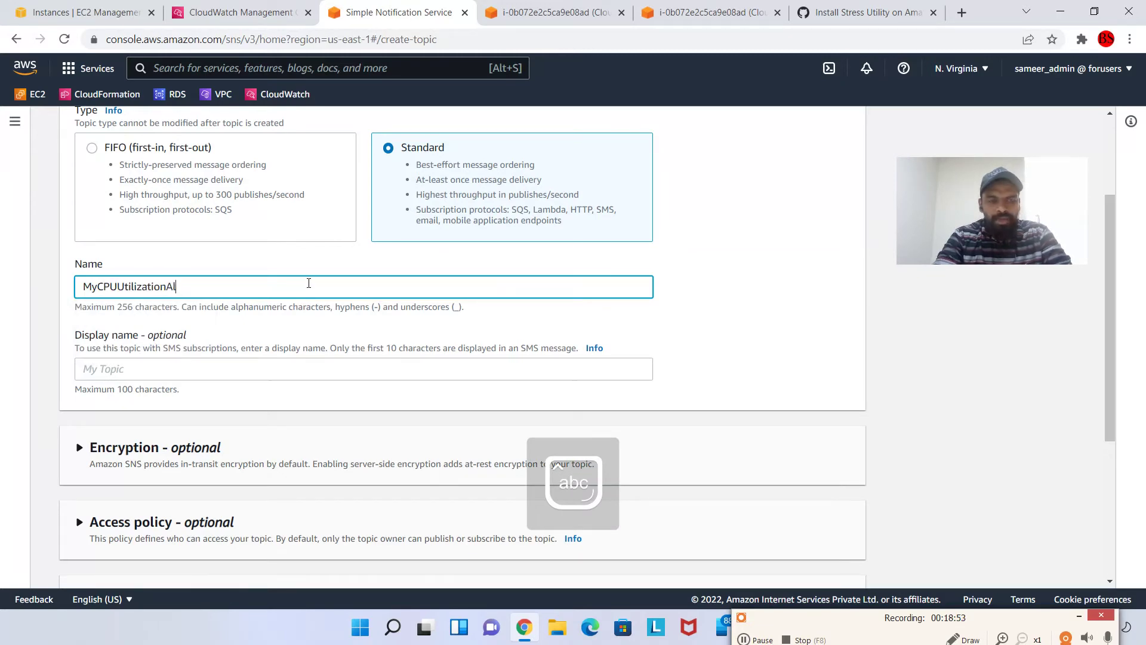
{"action": "type", "text": "armNotifcation"}
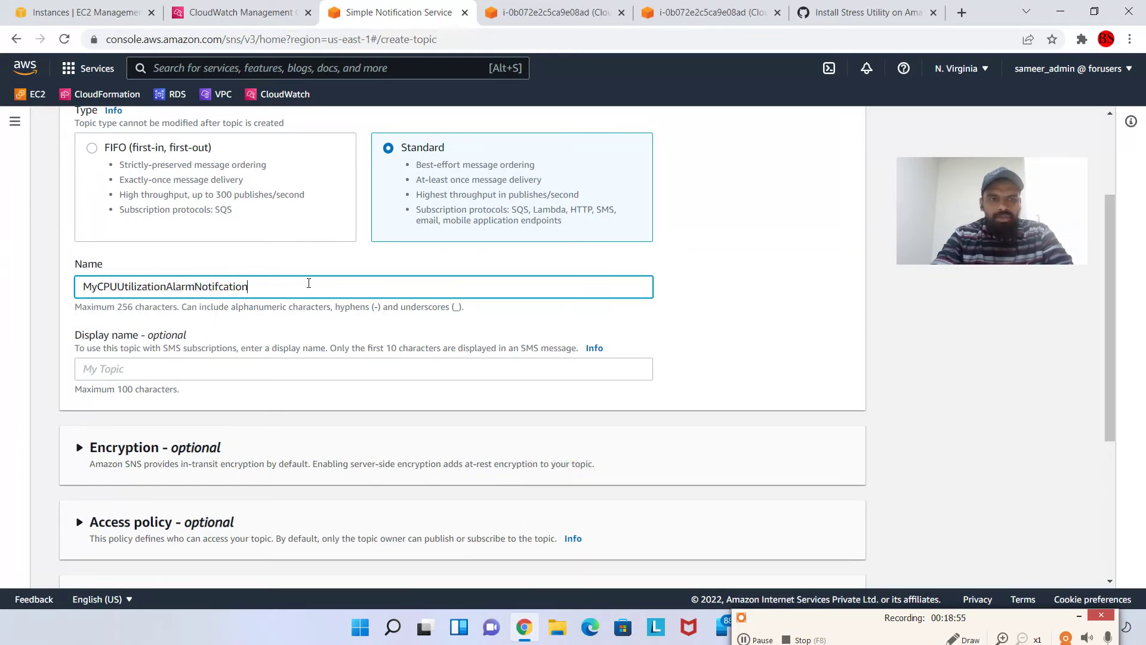
{"action": "scroll", "coordinate": [340, 359], "scroll_direction": "down", "scroll_amount": 4}
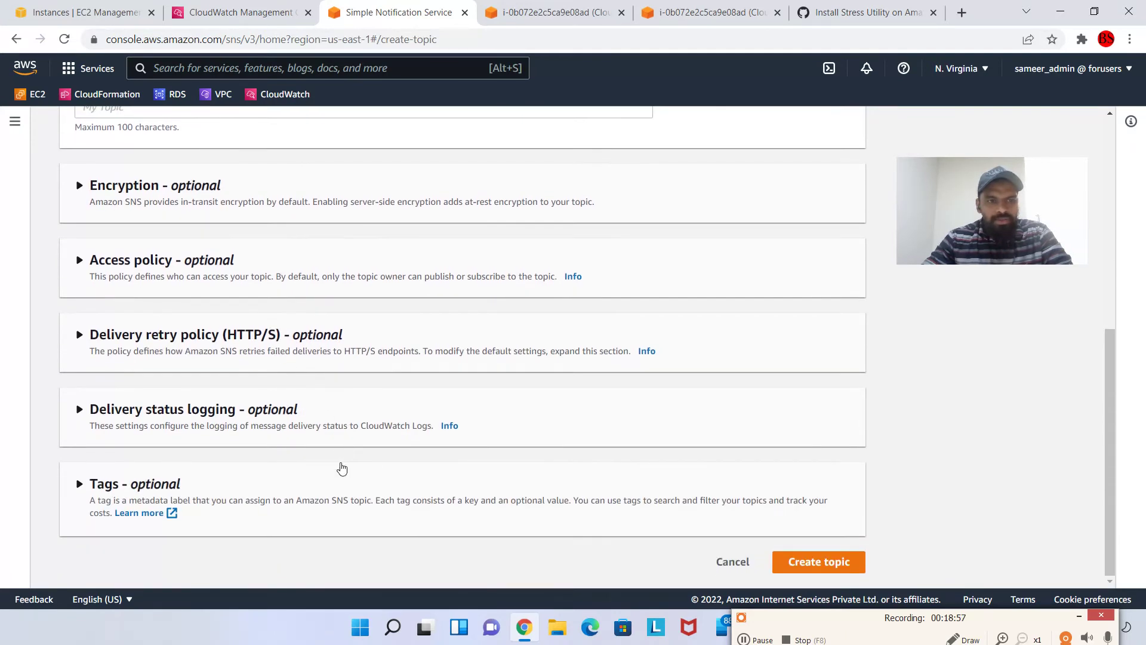
Allow Everyone to publish and subscribe in the access policy, then create the topic
{"action": "left_click", "coordinate": [229, 261]}
{"action": "scroll", "coordinate": [354, 355], "scroll_direction": "down", "scroll_amount": 1}
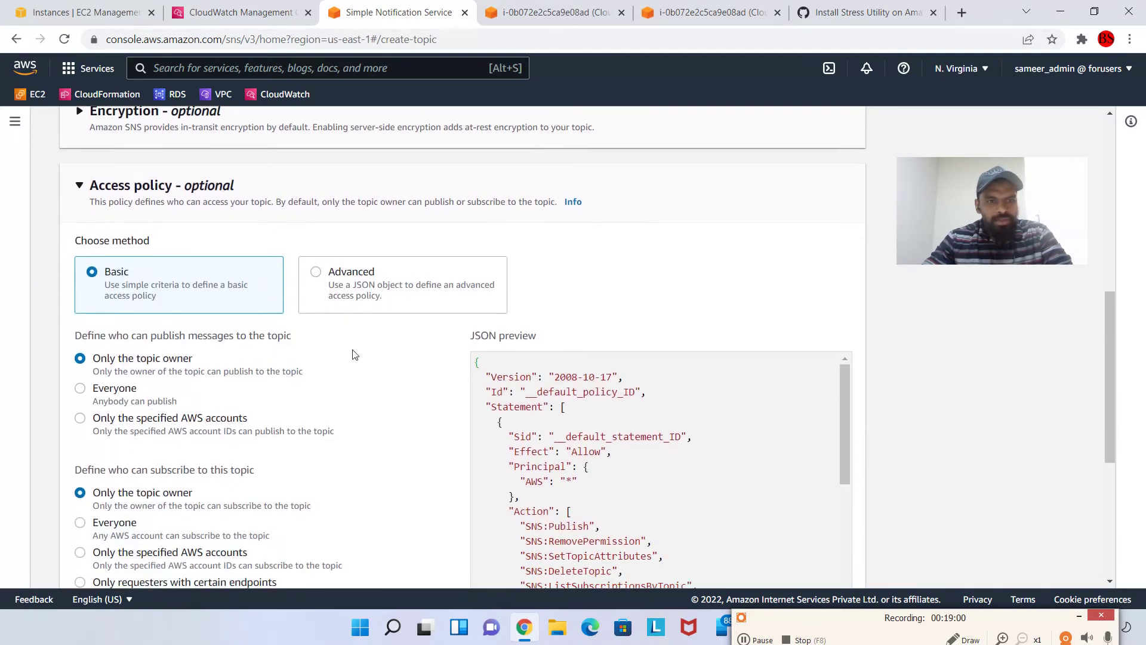
{"action": "left_click", "coordinate": [104, 388]}
{"action": "scroll", "coordinate": [146, 462], "scroll_direction": "down", "scroll_amount": 2}
{"action": "left_click", "coordinate": [106, 380]}
{"action": "scroll", "coordinate": [107, 380], "scroll_direction": "down", "scroll_amount": 3}
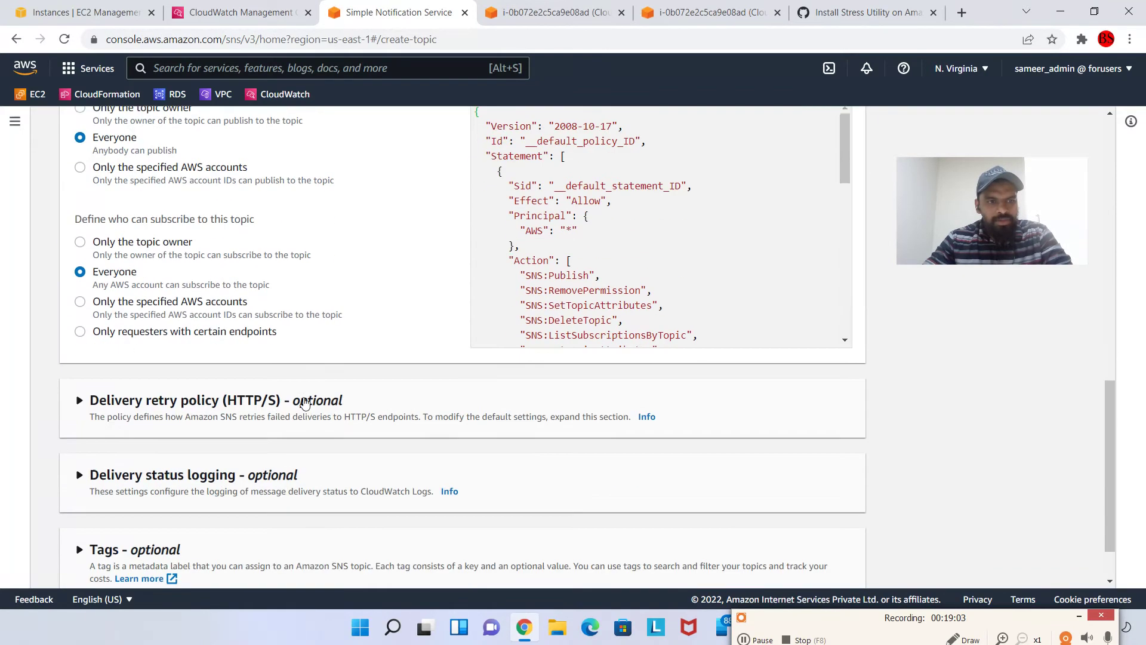
{"action": "left_click", "coordinate": [800, 559]}
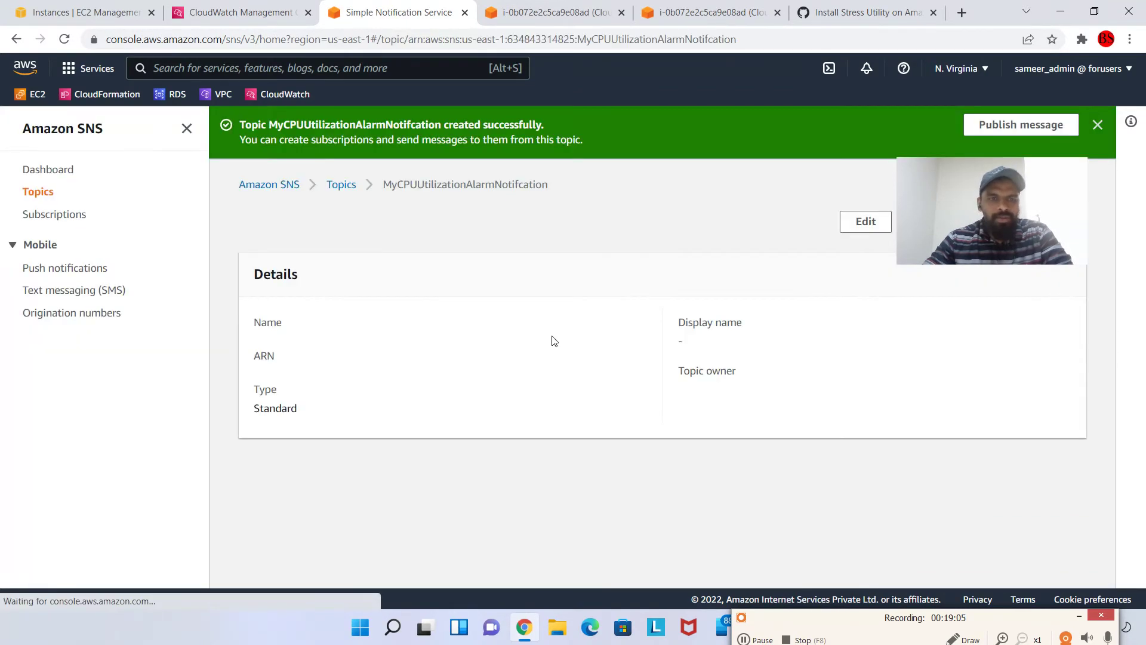
Review the new topic's details and start a subscription for it
{"action": "scroll", "coordinate": [379, 382], "scroll_direction": "down", "scroll_amount": 3}
{"action": "scroll", "coordinate": [379, 382], "scroll_direction": "down", "scroll_amount": 1}
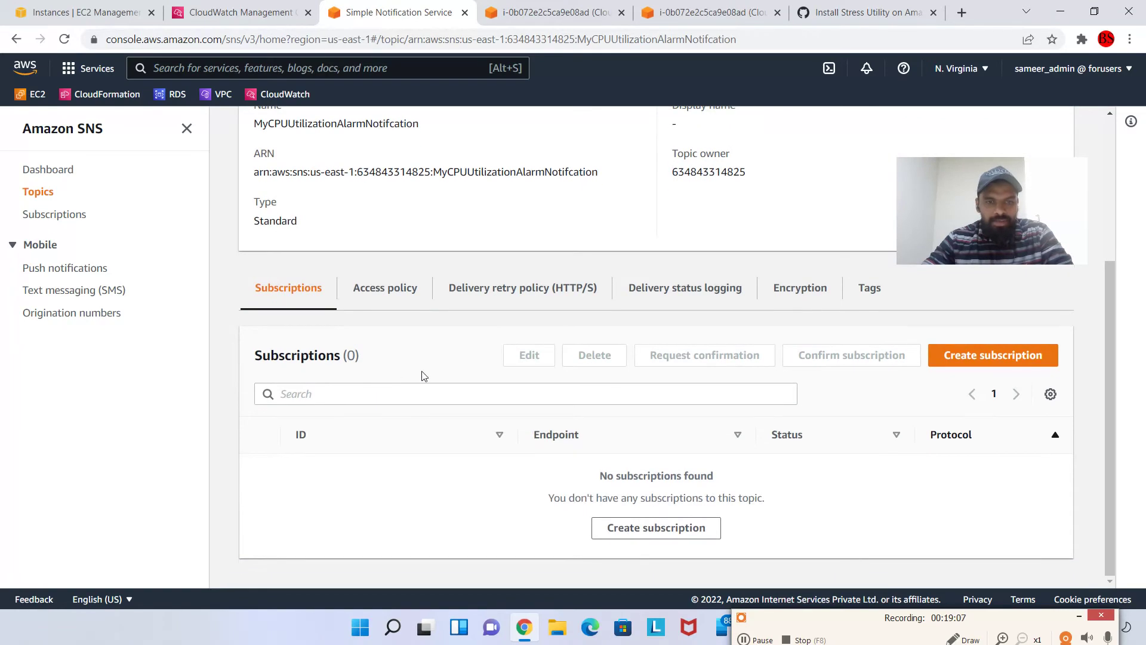
{"action": "scroll", "coordinate": [332, 310], "scroll_direction": "up", "scroll_amount": 1}
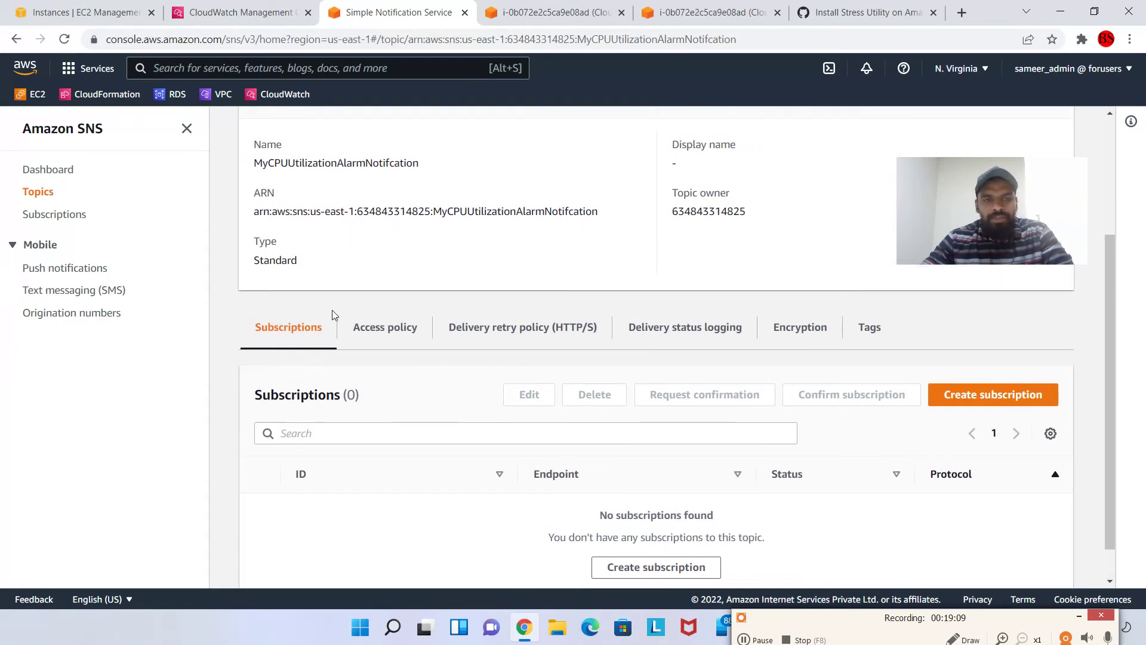
{"action": "scroll", "coordinate": [427, 366], "scroll_direction": "down", "scroll_amount": 1}
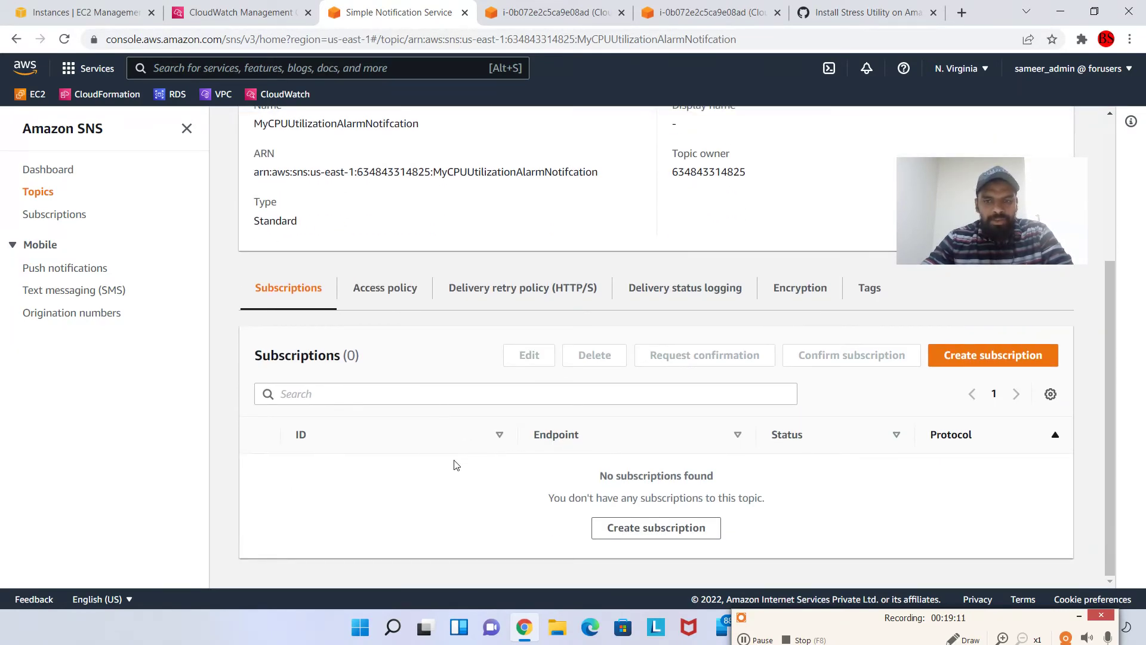
{"action": "left_click", "coordinate": [1032, 355]}
{"action": "scroll", "coordinate": [228, 371], "scroll_direction": "down", "scroll_amount": 3}
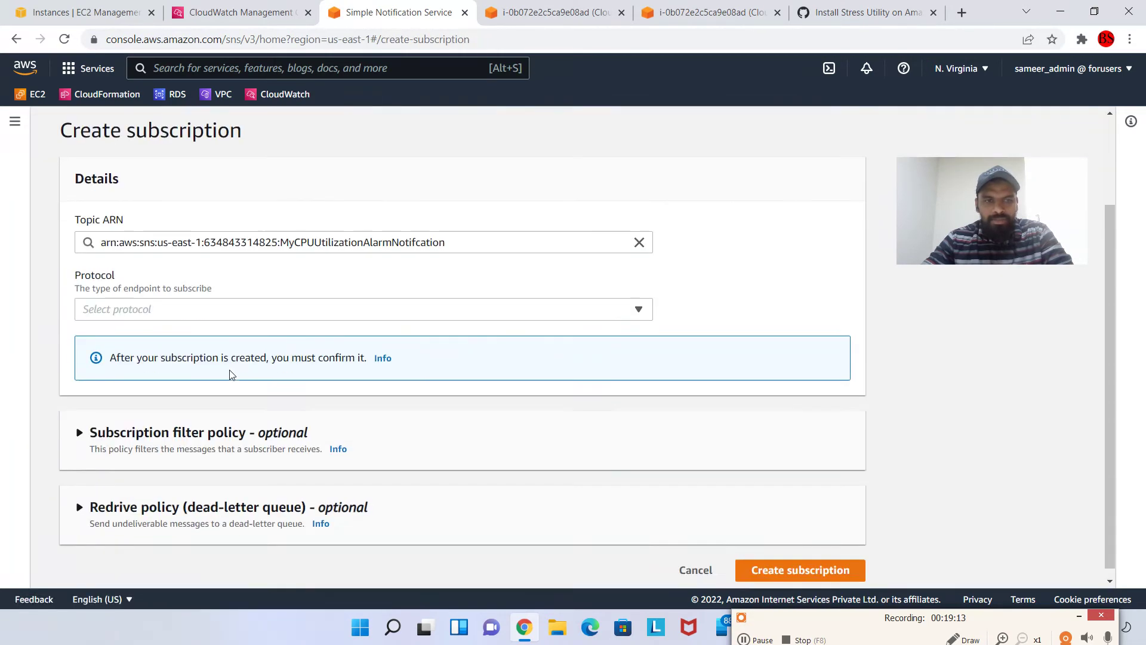
Create an Email-protocol subscription with the recipient's email address as the endpoint
{"action": "left_click", "coordinate": [304, 301]}
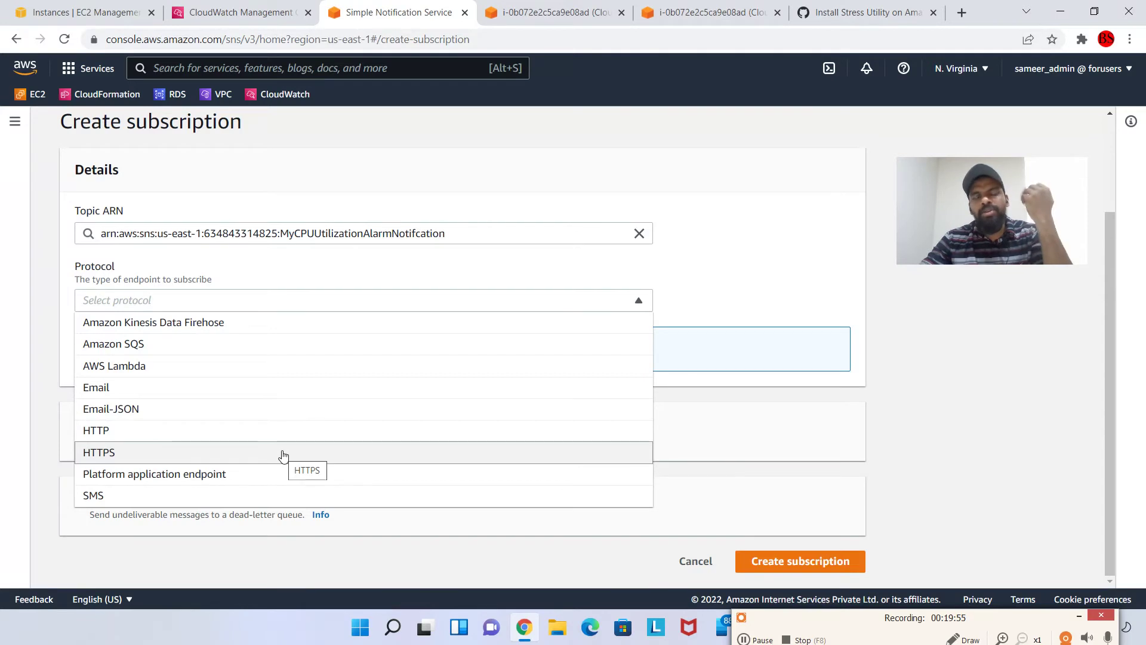
{"action": "left_click", "coordinate": [195, 387]}
{"action": "left_click", "coordinate": [200, 362]}
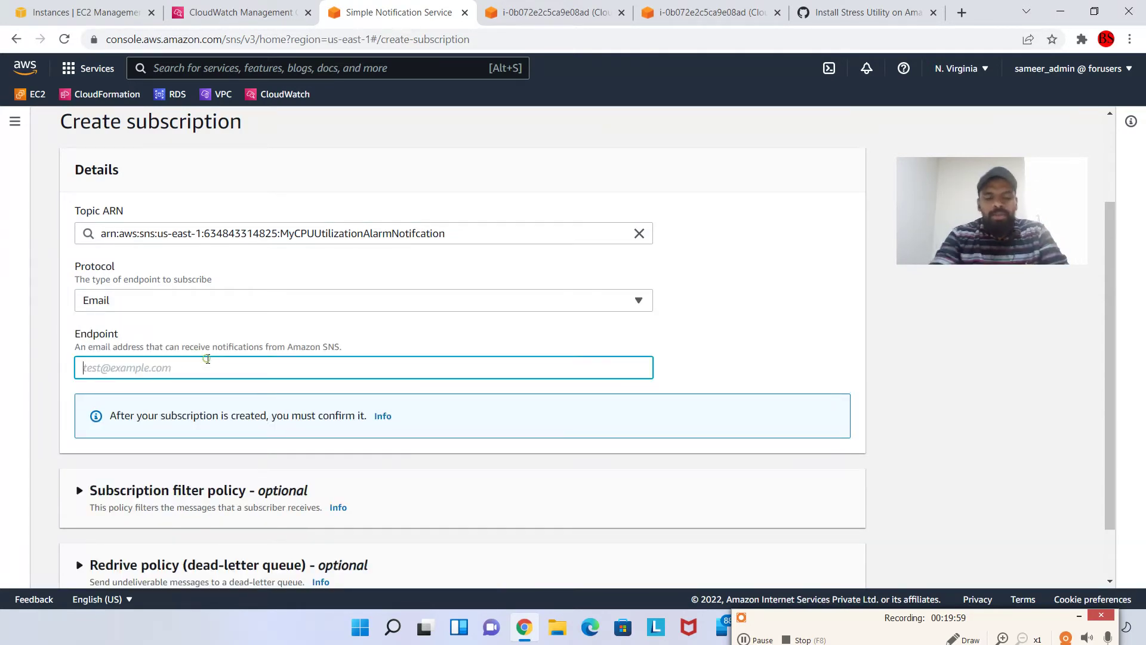
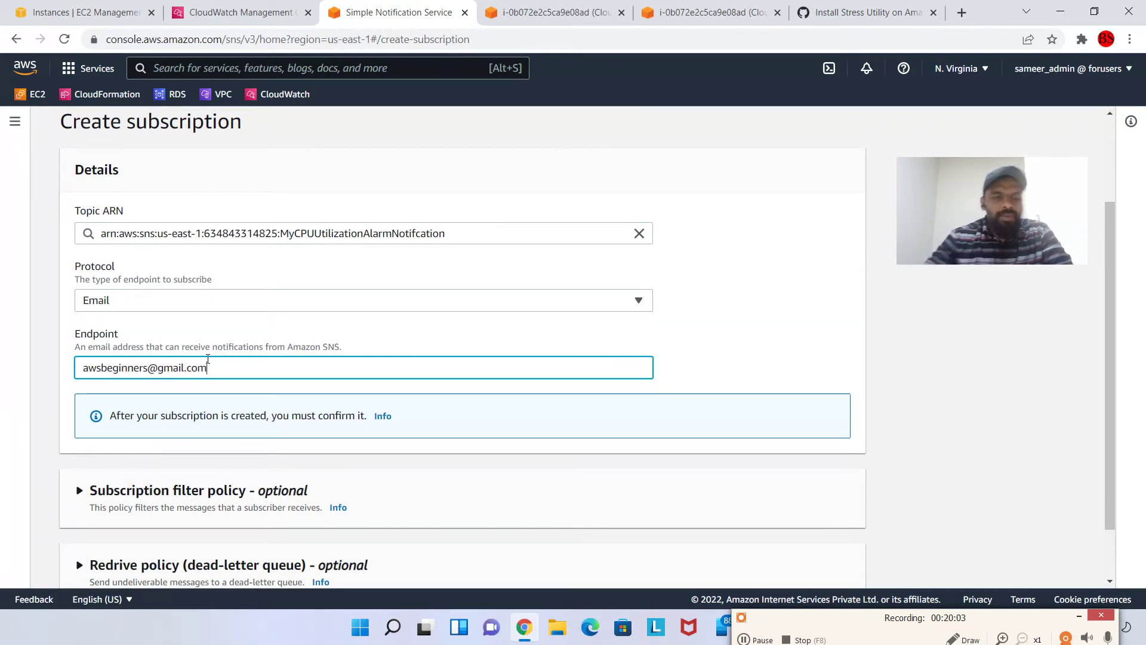
{"action": "scroll", "coordinate": [458, 480], "scroll_direction": "down", "scroll_amount": 1}
{"action": "left_click", "coordinate": [831, 559]}
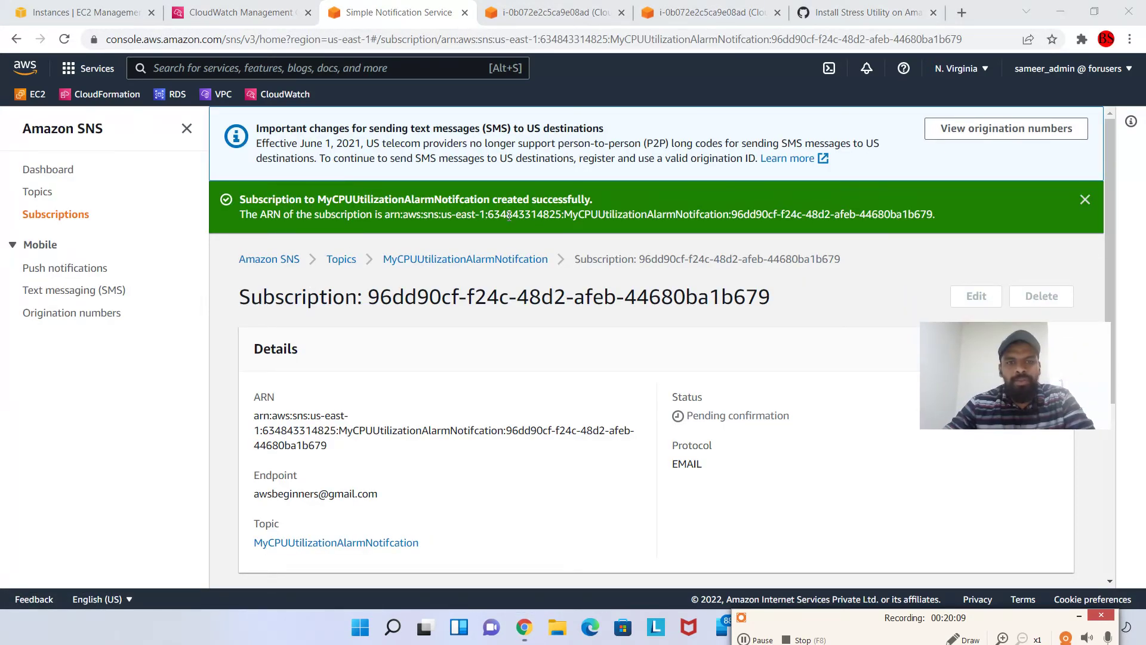
Review the pending-confirmation subscription details, then open a new browser tab
{"action": "scroll", "coordinate": [583, 397], "scroll_direction": "down", "scroll_amount": 5}
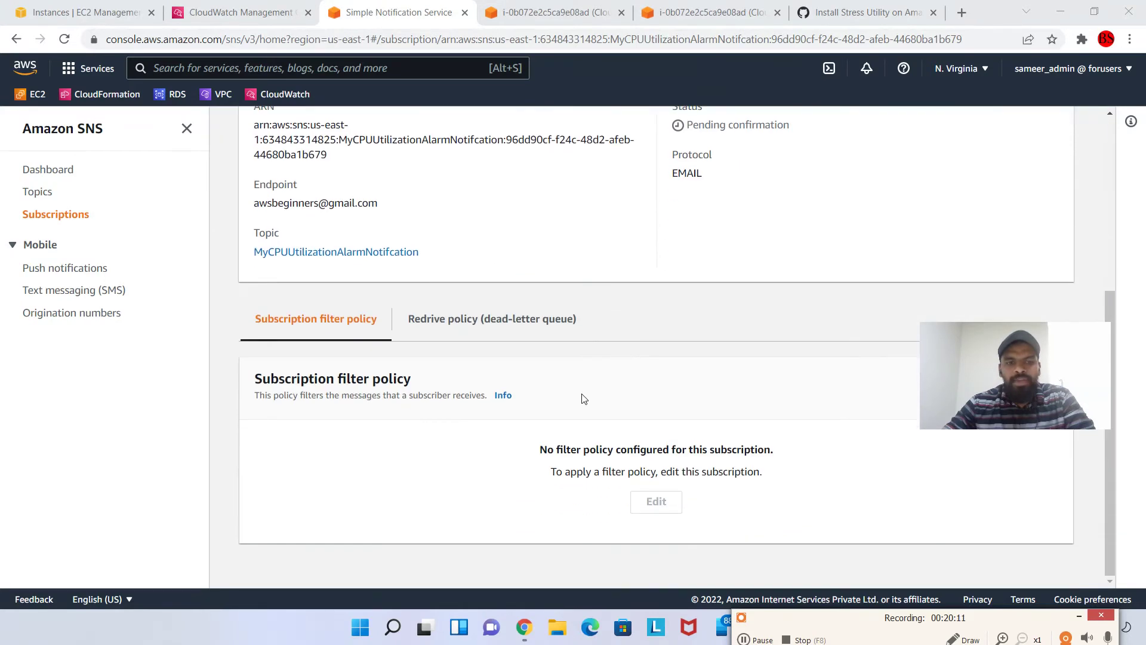
{"action": "scroll", "coordinate": [679, 371], "scroll_direction": "up", "scroll_amount": 5}
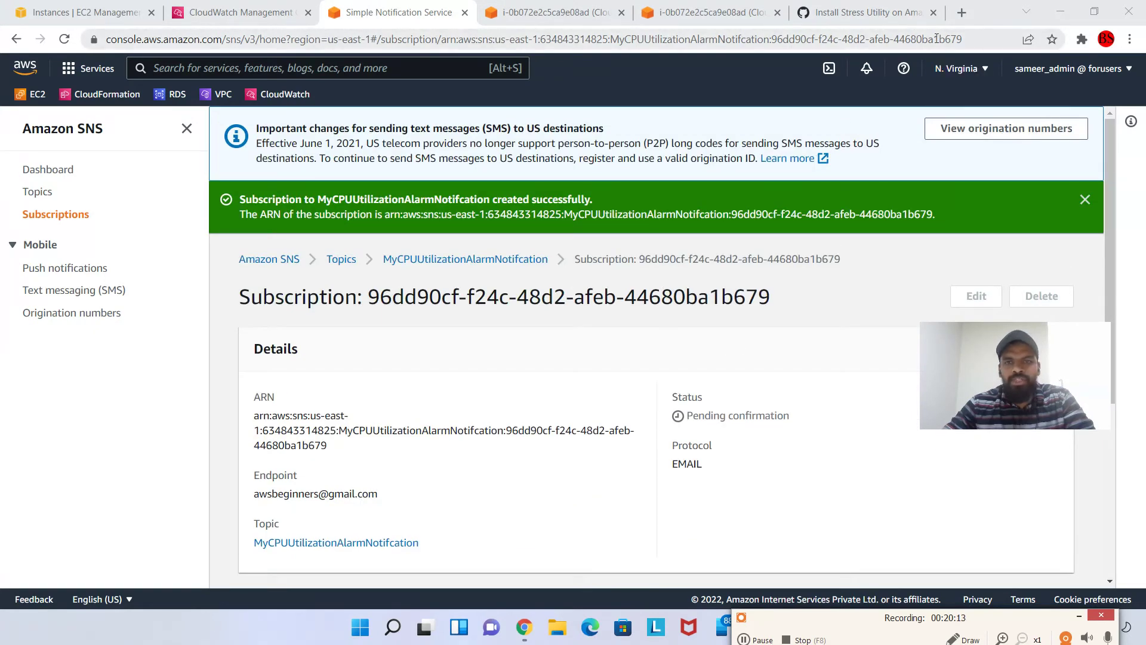
{"action": "left_click", "coordinate": [960, 15]}
Load gmail.com and switch to the second Google account's inbox
{"action": "type", "text": "gmail.com"}
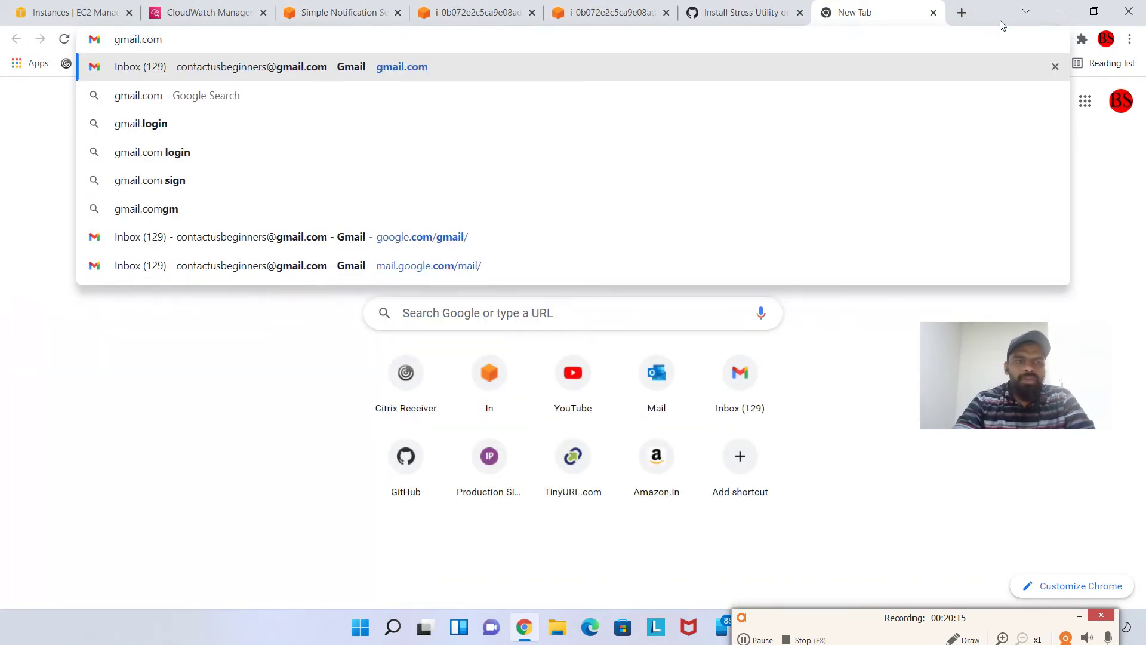
{"action": "key", "text": "Return"}
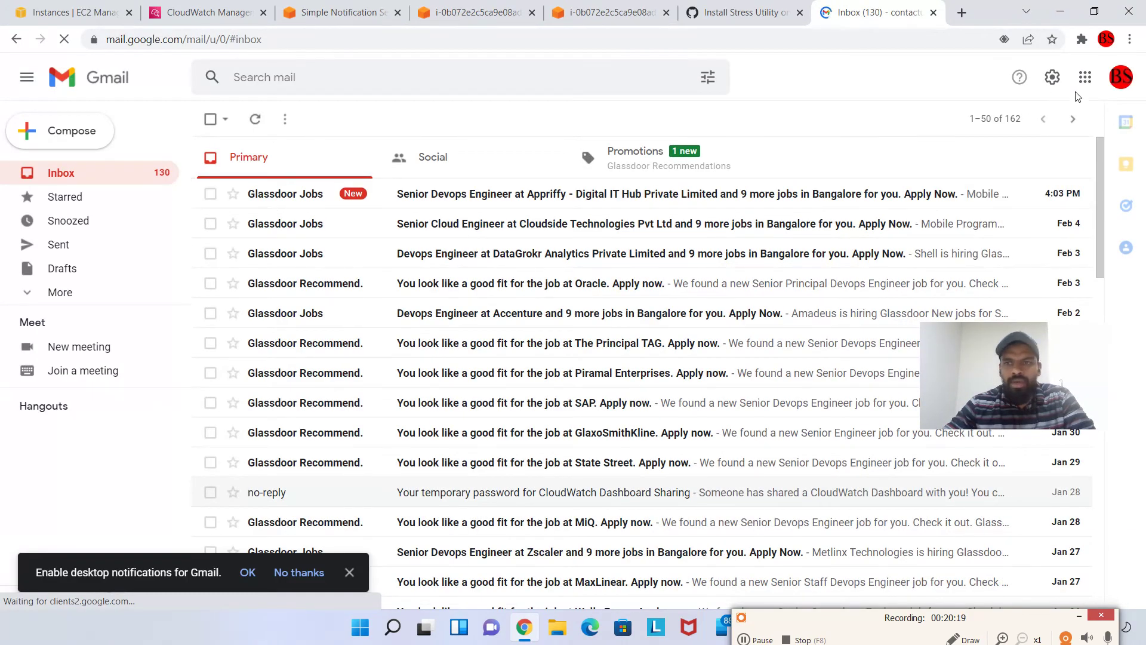
{"action": "left_click", "coordinate": [1120, 79]}
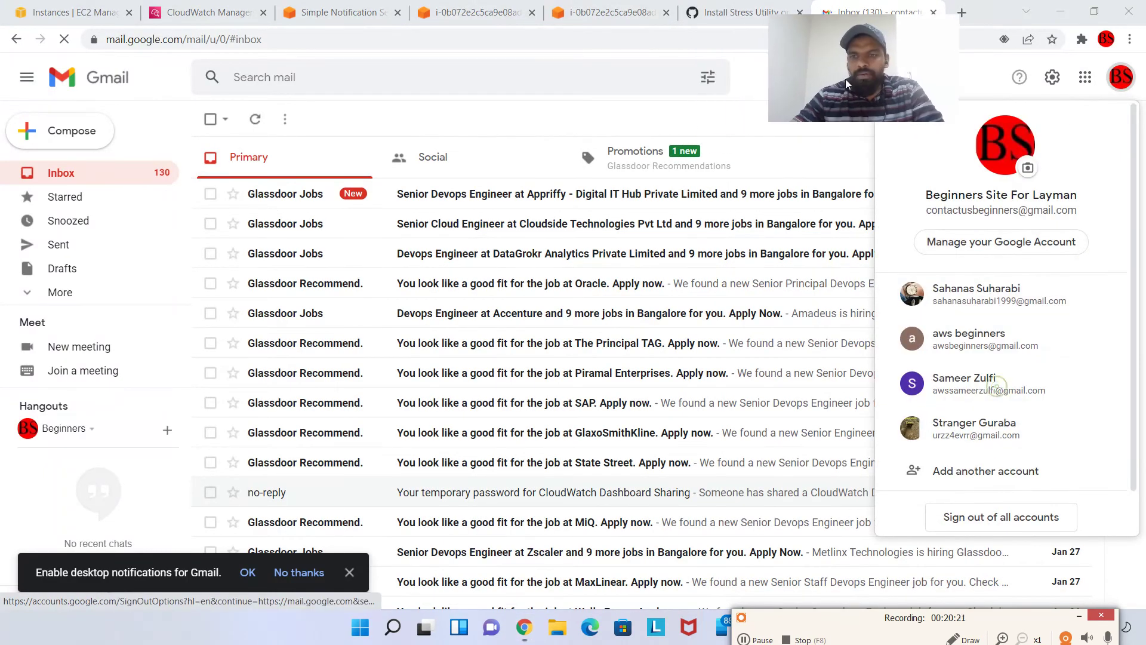
{"action": "left_click", "coordinate": [1030, 348]}
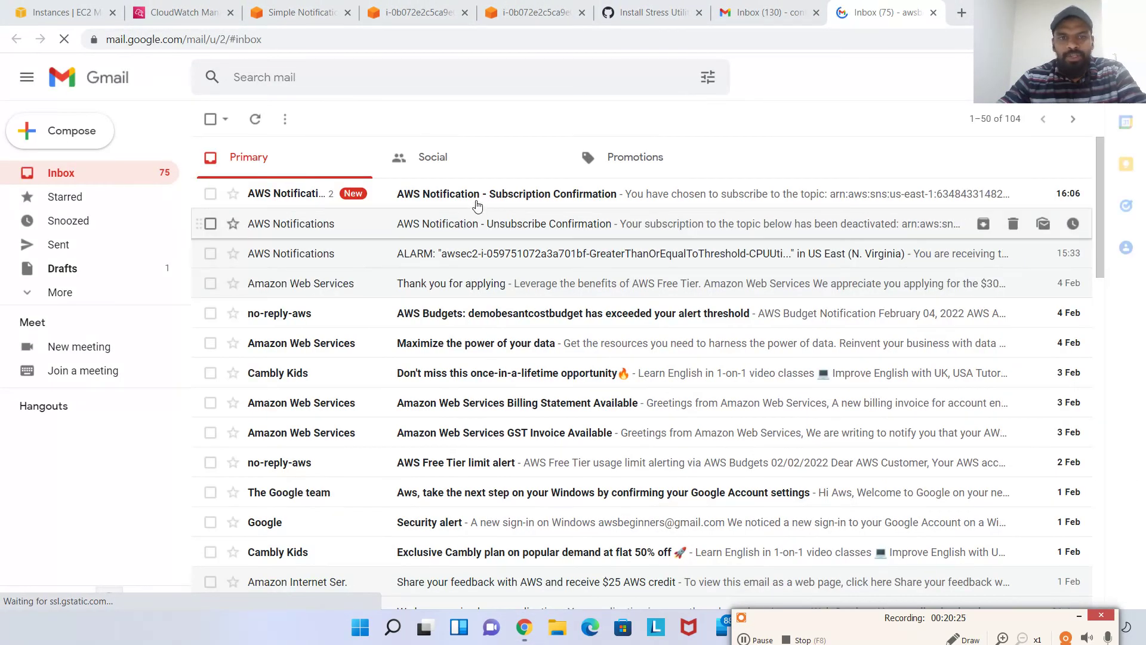
Confirm the subscription from the AWS Subscription Confirmation email, then return to the inbox
{"action": "left_click", "coordinate": [523, 202]}
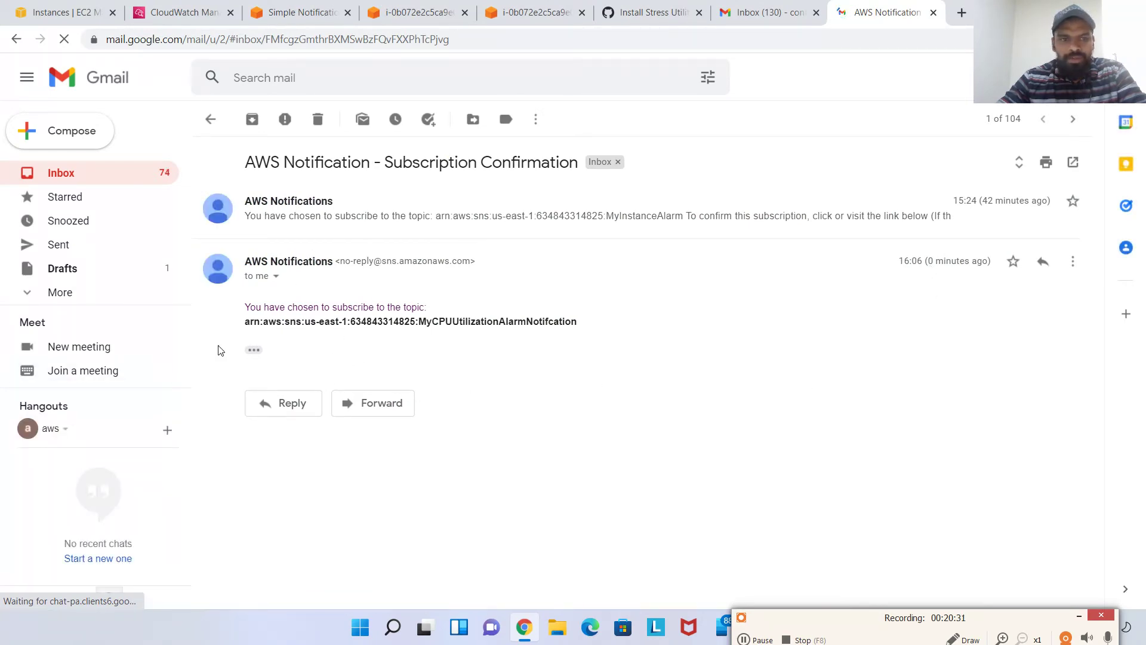
{"action": "left_click", "coordinate": [252, 351]}
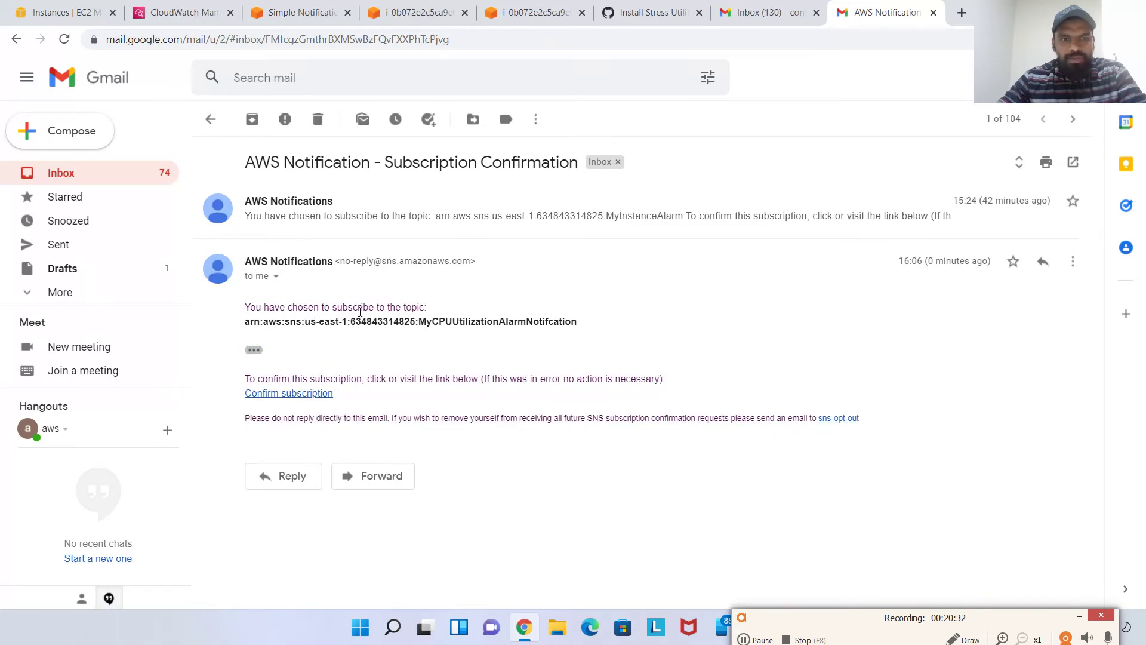
{"action": "left_click_drag", "start_coordinate": [511, 322], "coordinate": [638, 330]}
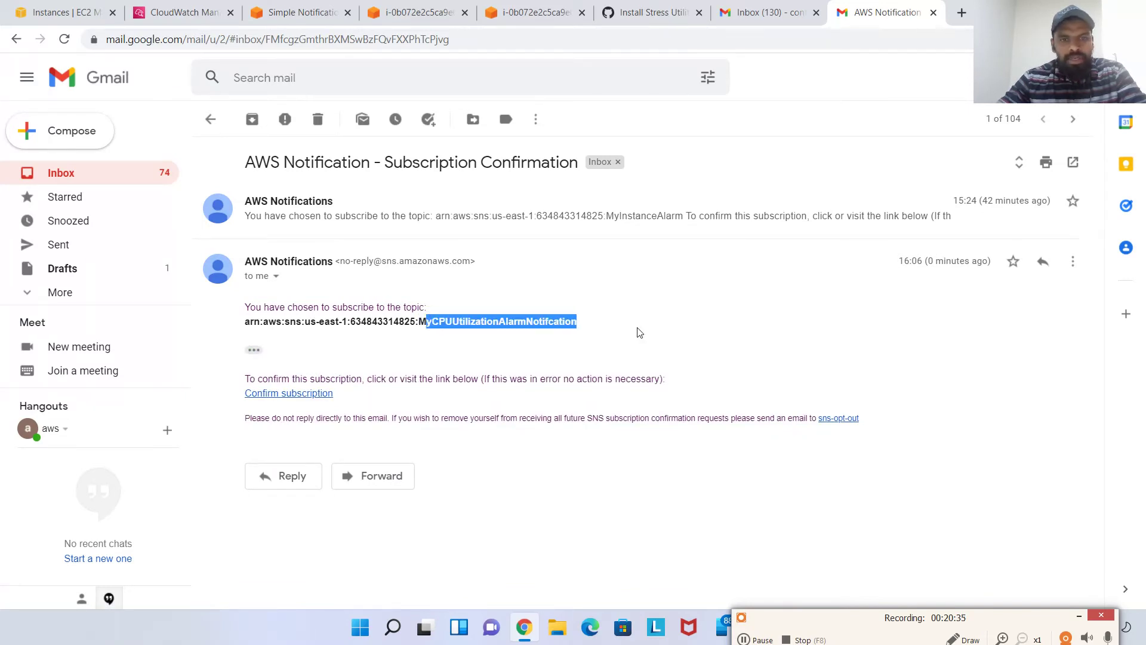
{"action": "left_click", "coordinate": [655, 333]}
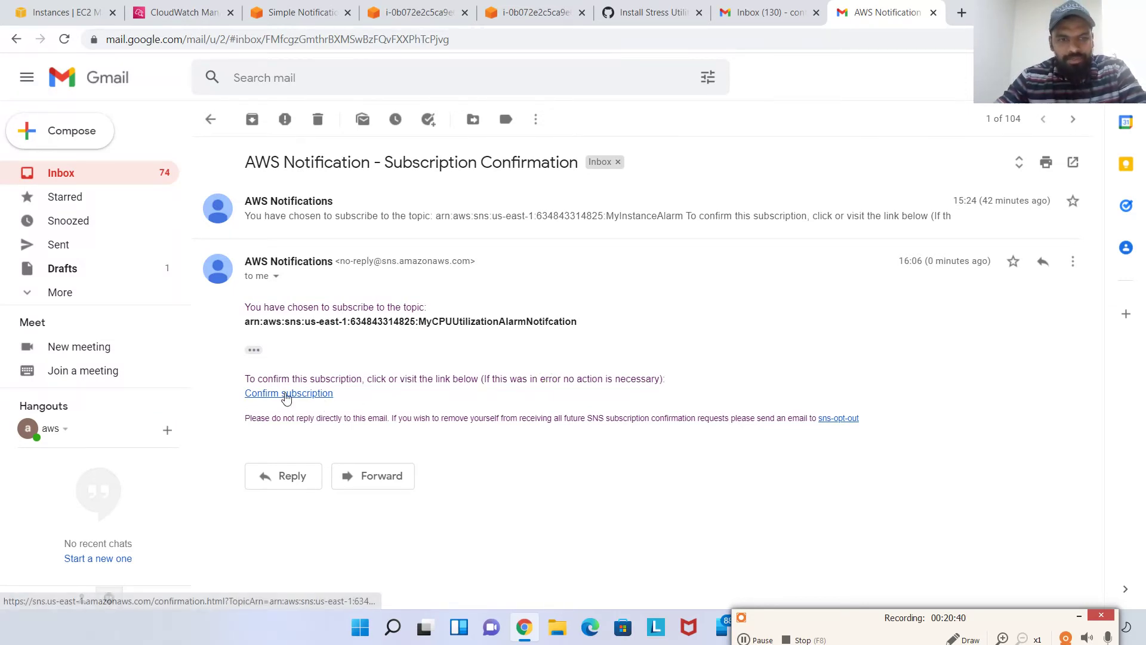
{"action": "left_click", "coordinate": [286, 393]}
{"action": "left_click_drag", "start_coordinate": [1091, 57], "coordinate": [1071, 162]}
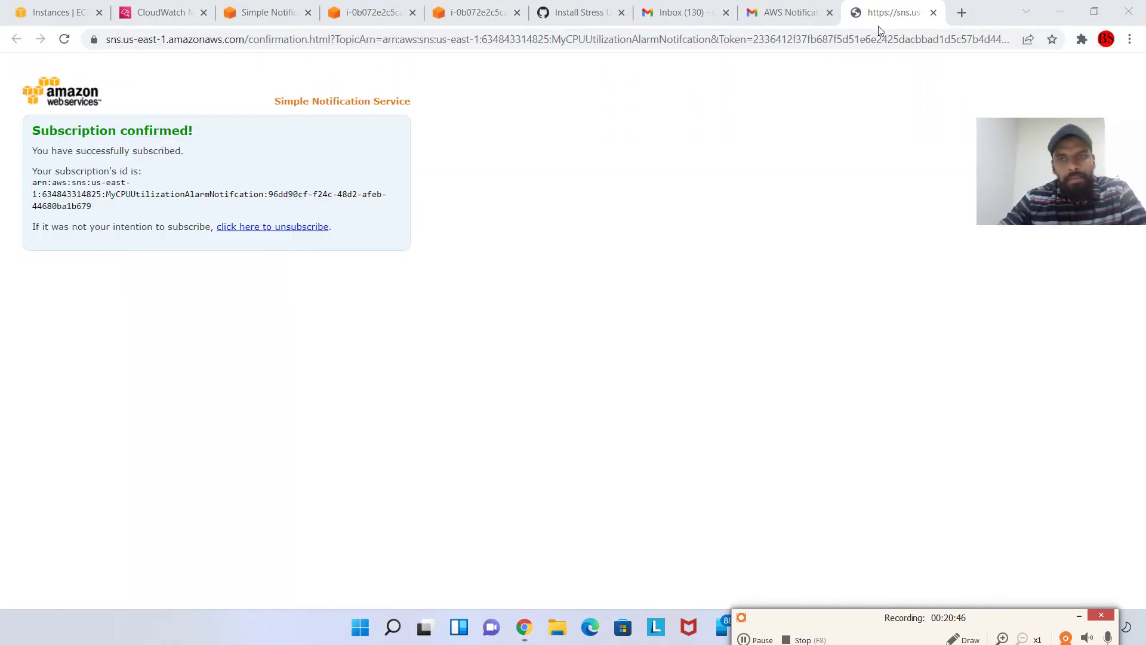
{"action": "left_click", "coordinate": [934, 12]}
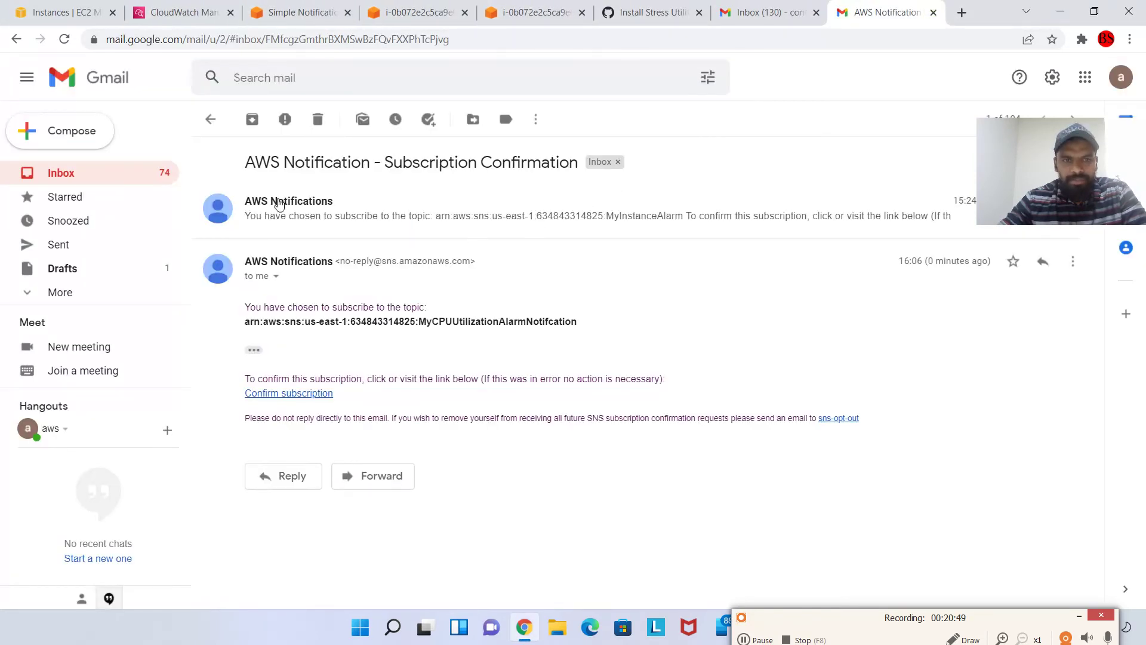
{"action": "left_click", "coordinate": [209, 120]}
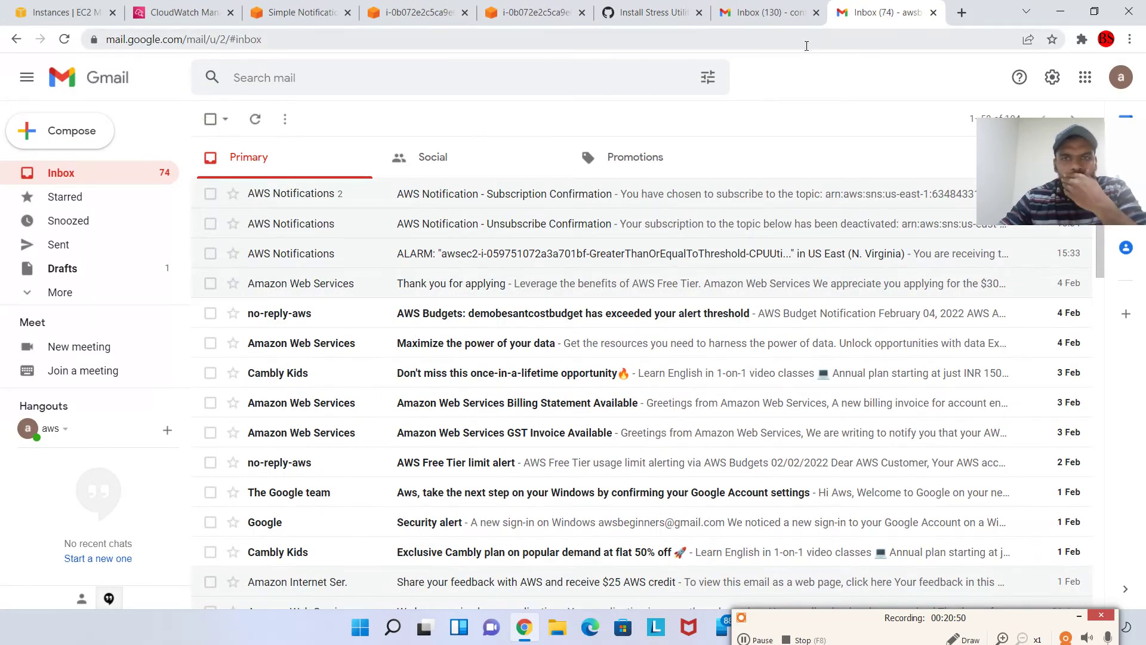
Back in the alarm editor, review the metric conditions and return to Configure actions
{"action": "left_click", "coordinate": [179, 13]}
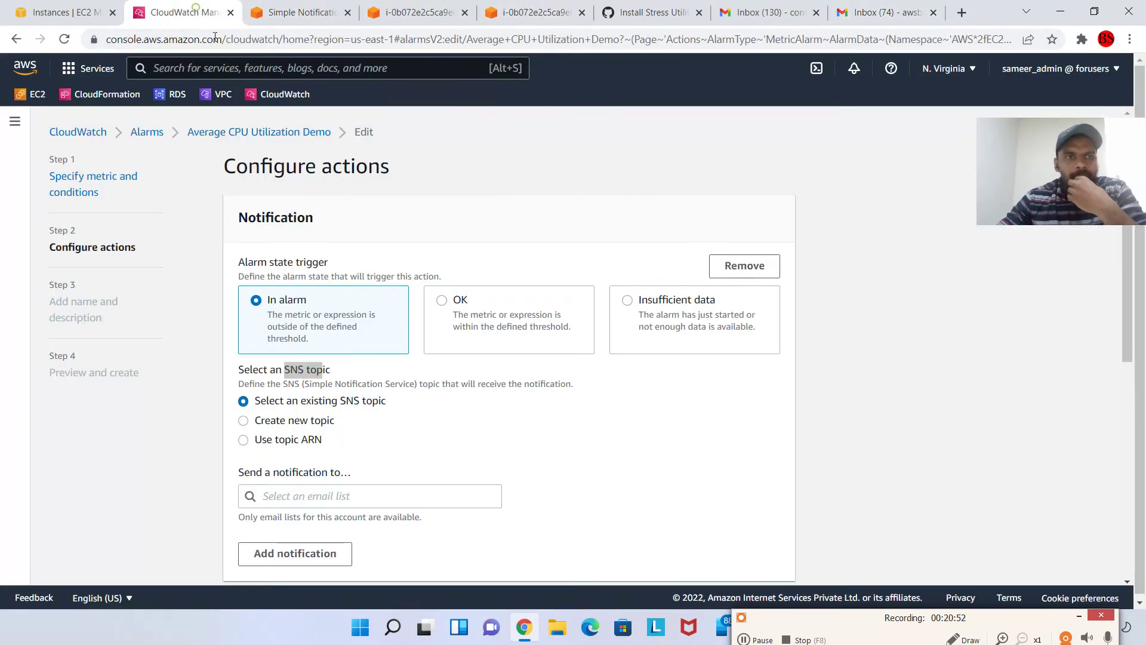
{"action": "scroll", "coordinate": [472, 376], "scroll_direction": "down", "scroll_amount": 5}
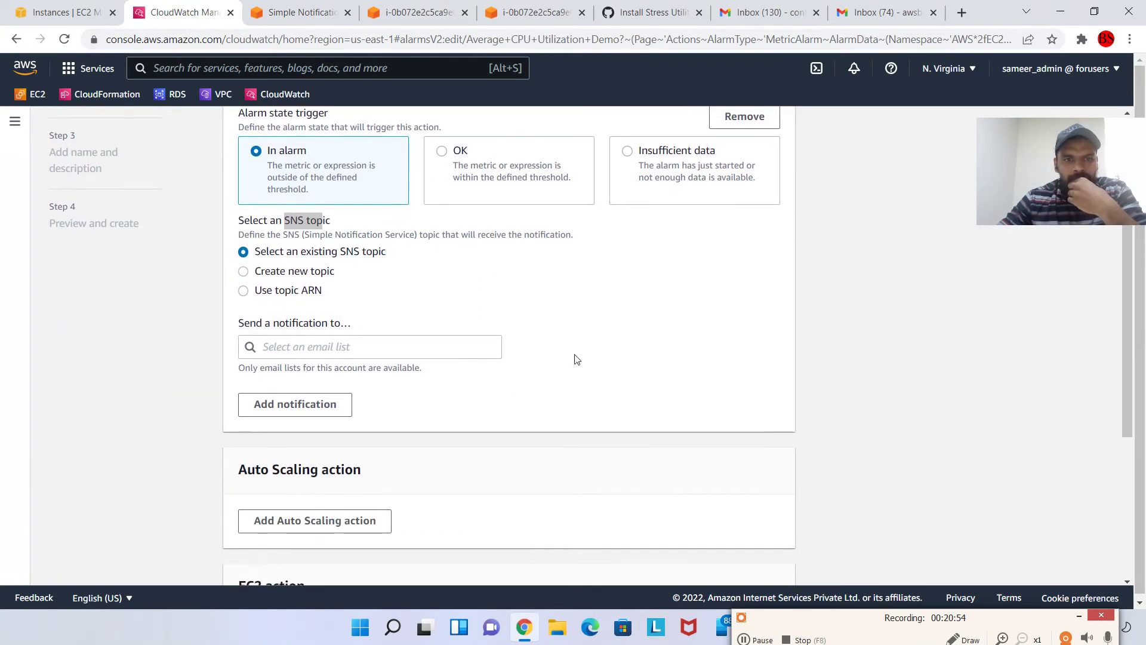
{"action": "scroll", "coordinate": [654, 501], "scroll_direction": "down", "scroll_amount": 2}
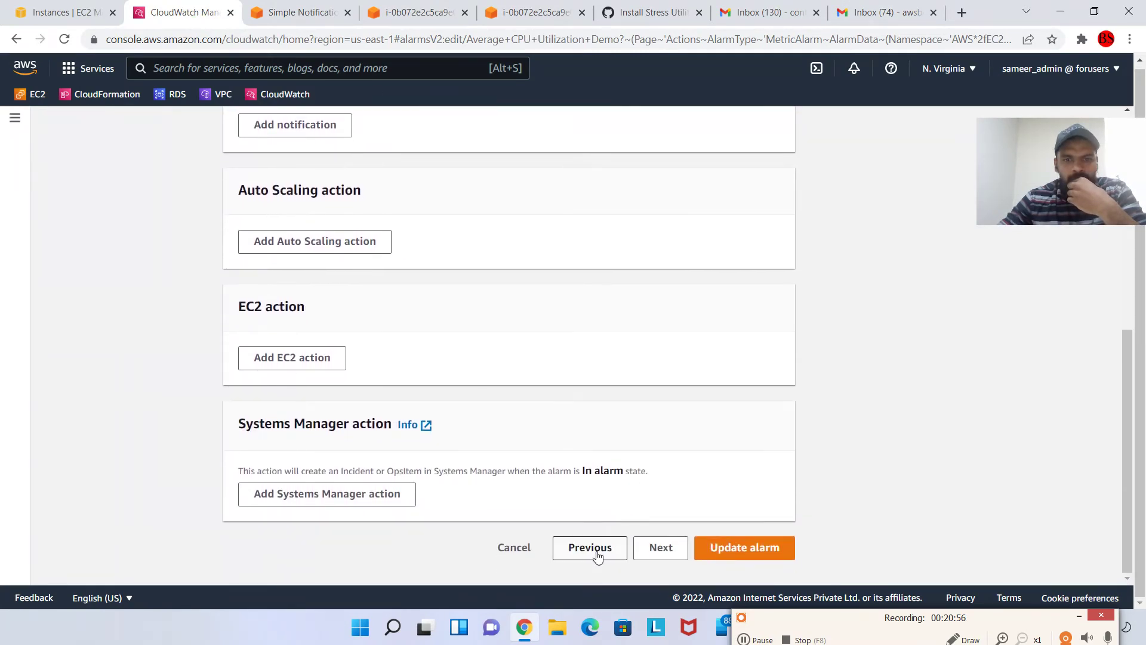
{"action": "left_click", "coordinate": [591, 546]}
{"action": "scroll", "coordinate": [612, 373], "scroll_direction": "down", "scroll_amount": 5}
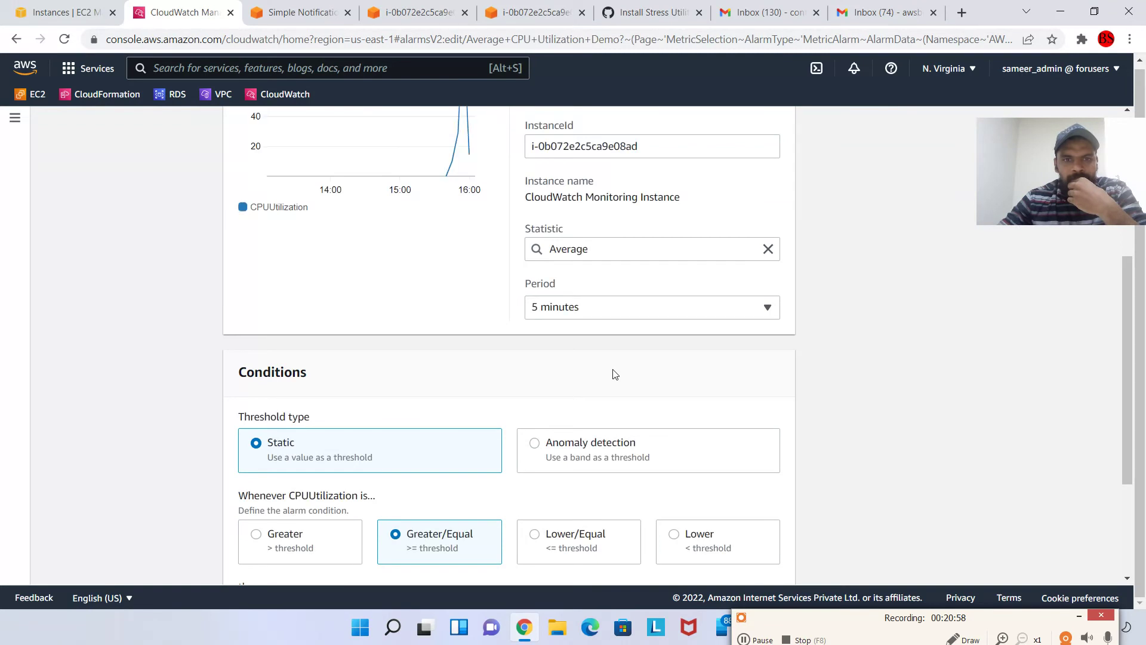
{"action": "scroll", "coordinate": [699, 198], "scroll_direction": "down", "scroll_amount": 3}
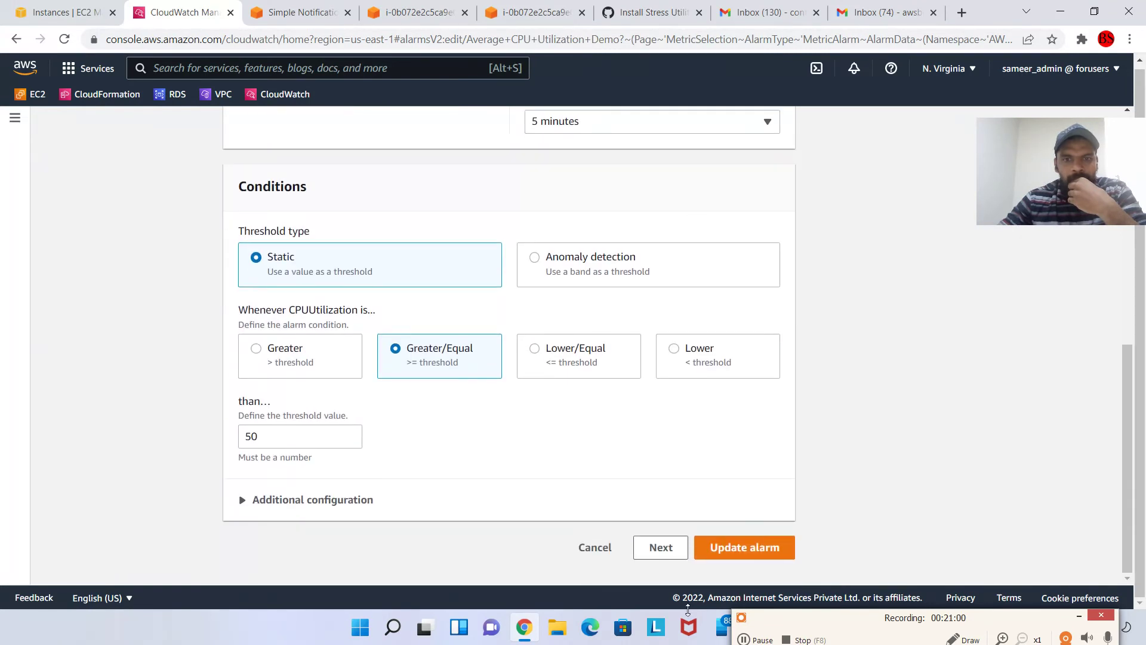
{"action": "left_click", "coordinate": [661, 547]}
Send the In alarm notification to the MyCPUUtilizationAlarmNotifcation topic and review its email endpoint
{"action": "scroll", "coordinate": [461, 371], "scroll_direction": "down", "scroll_amount": 3}
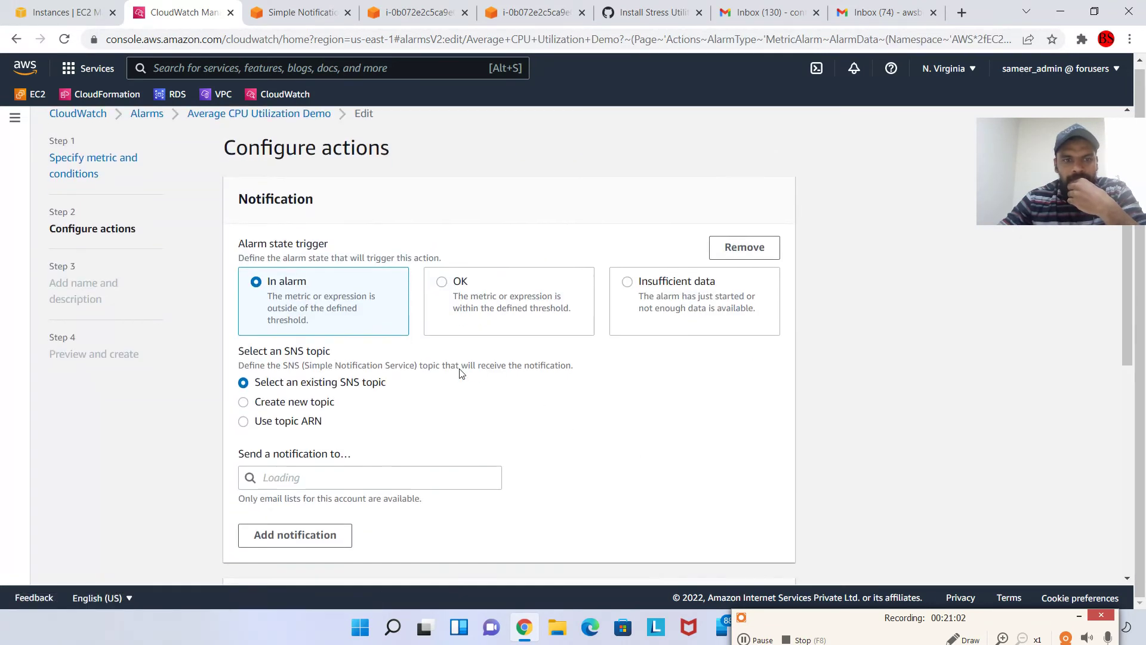
{"action": "left_click", "coordinate": [338, 344]}
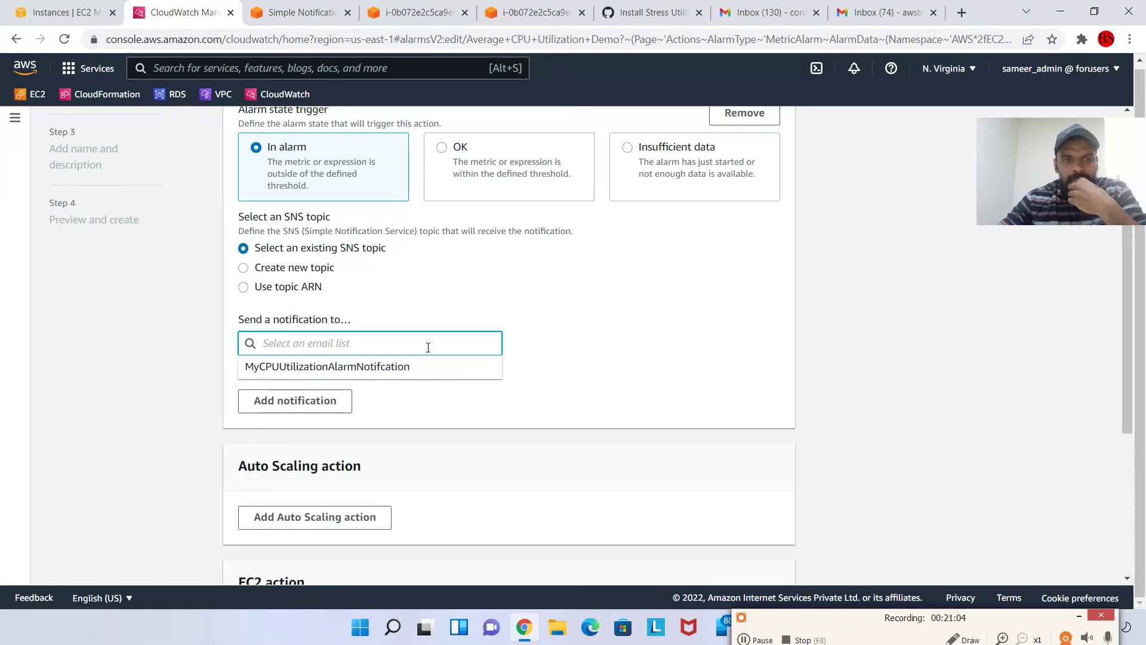
{"action": "left_click", "coordinate": [348, 372]}
{"action": "scroll", "coordinate": [458, 376], "scroll_direction": "down", "scroll_amount": 5}
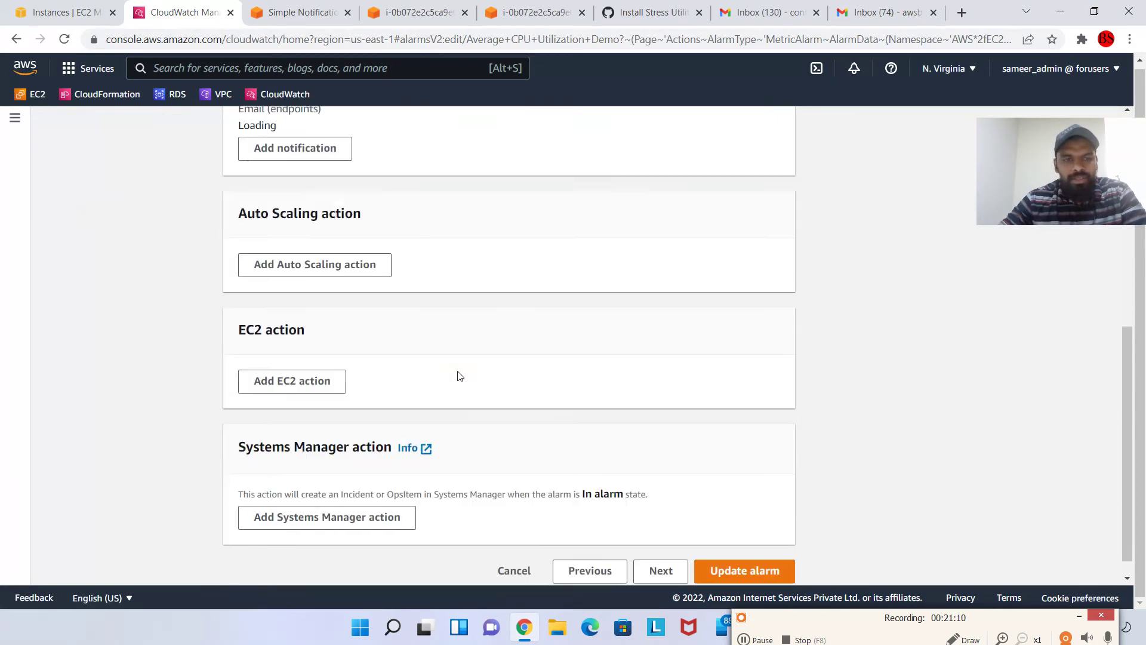
{"action": "scroll", "coordinate": [418, 352], "scroll_direction": "up", "scroll_amount": 2}
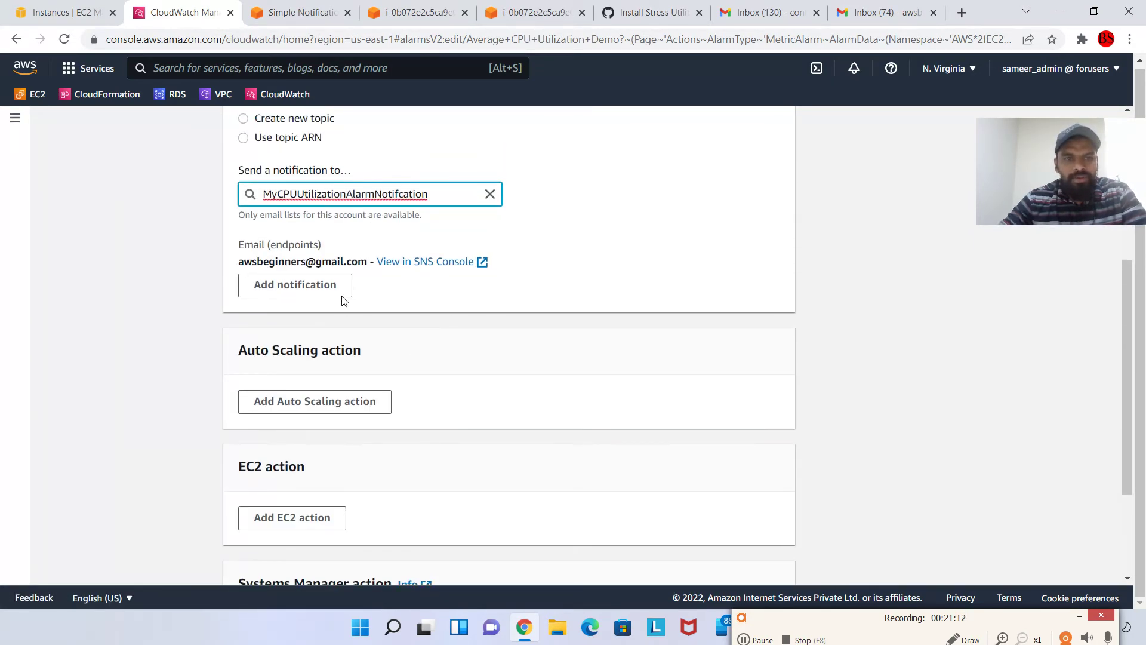
{"action": "scroll", "coordinate": [345, 300], "scroll_direction": "up", "scroll_amount": 5}
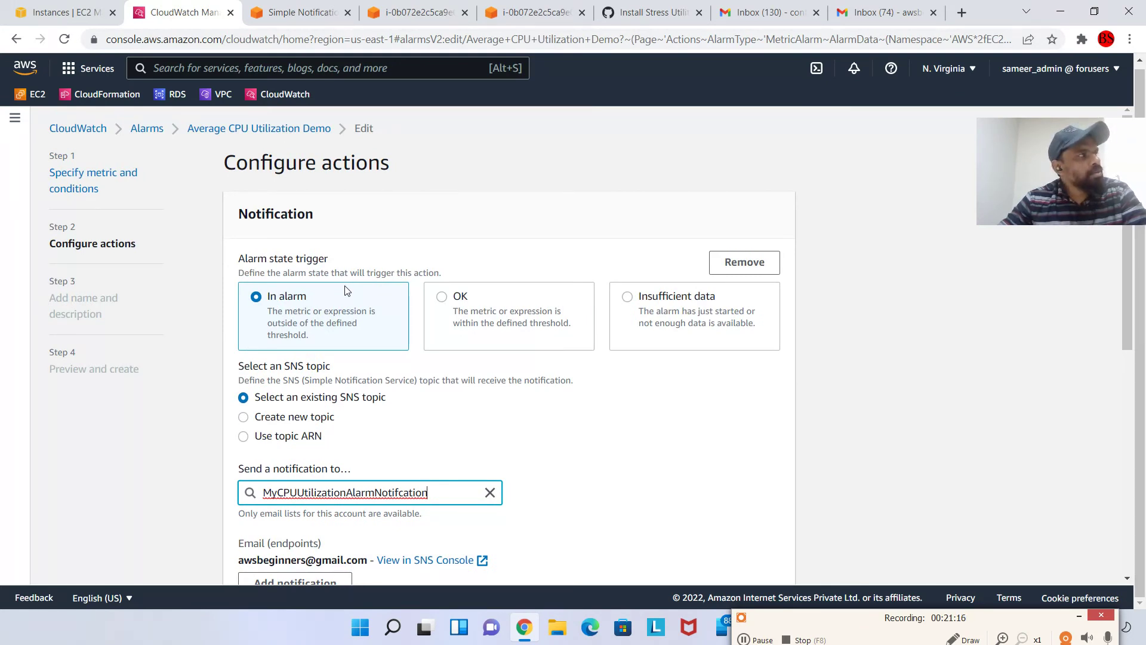
{"action": "scroll", "coordinate": [347, 291], "scroll_direction": "down", "scroll_amount": 4}
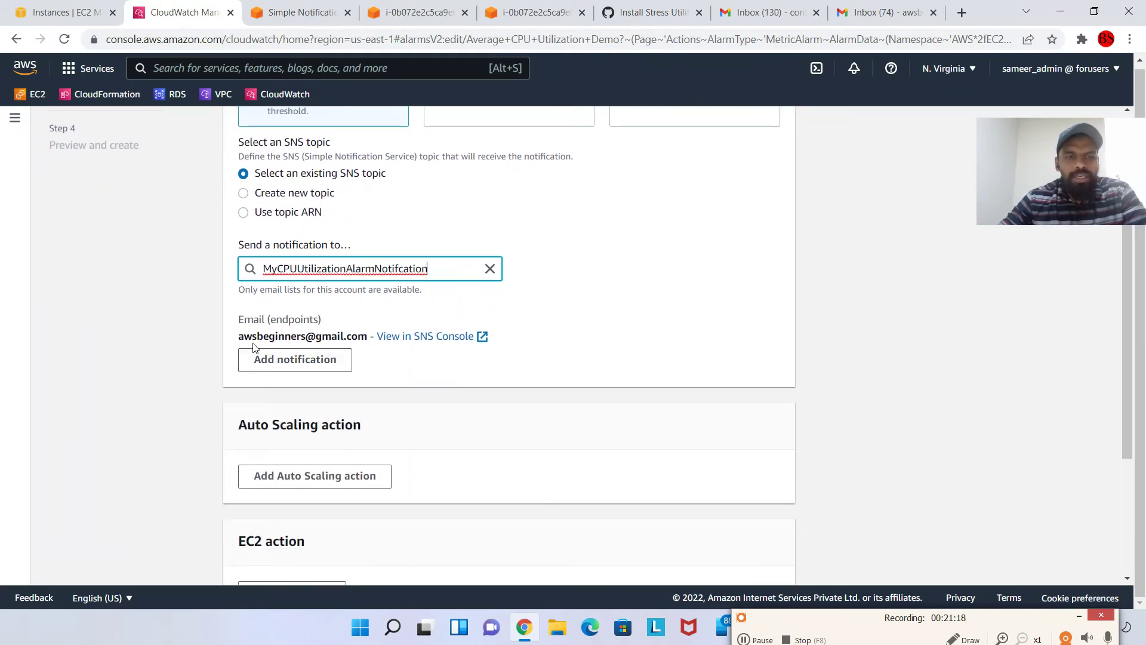
{"action": "scroll", "coordinate": [385, 369], "scroll_direction": "down", "scroll_amount": 4}
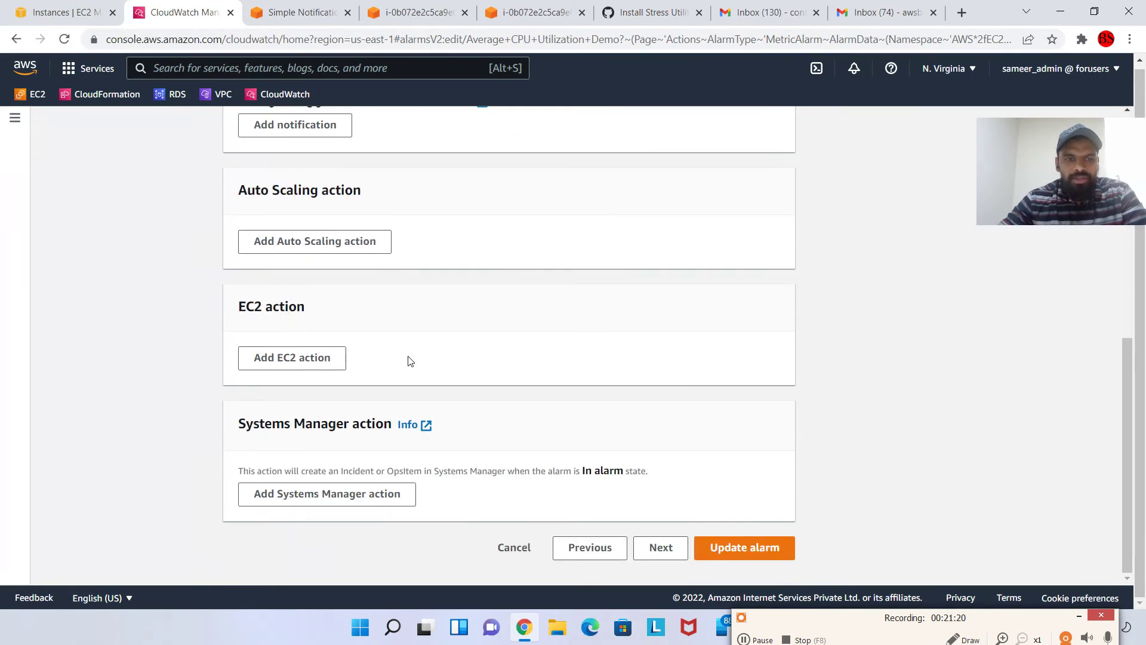
{"action": "scroll", "coordinate": [430, 357], "scroll_direction": "up", "scroll_amount": 3}
{"action": "scroll", "coordinate": [266, 348], "scroll_direction": "down", "scroll_amount": 3}
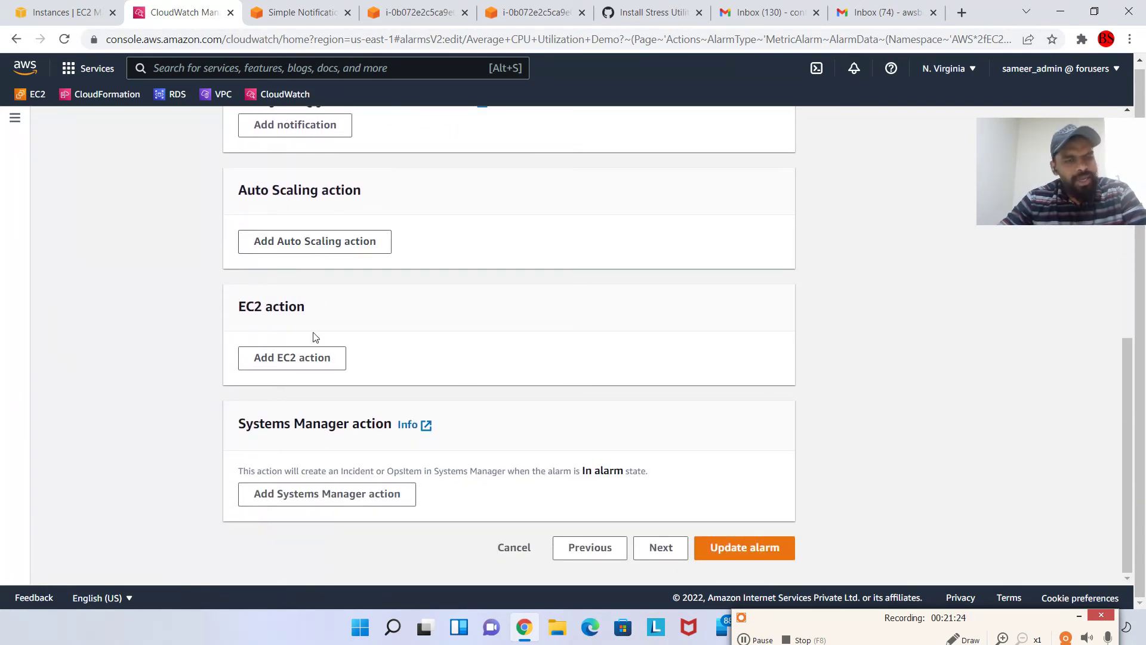
Try stop, terminate and reboot EC2 actions on the alarm, then remove both EC2 actions
{"action": "left_click", "coordinate": [293, 357]}
{"action": "scroll", "coordinate": [306, 433], "scroll_direction": "down", "scroll_amount": 4}
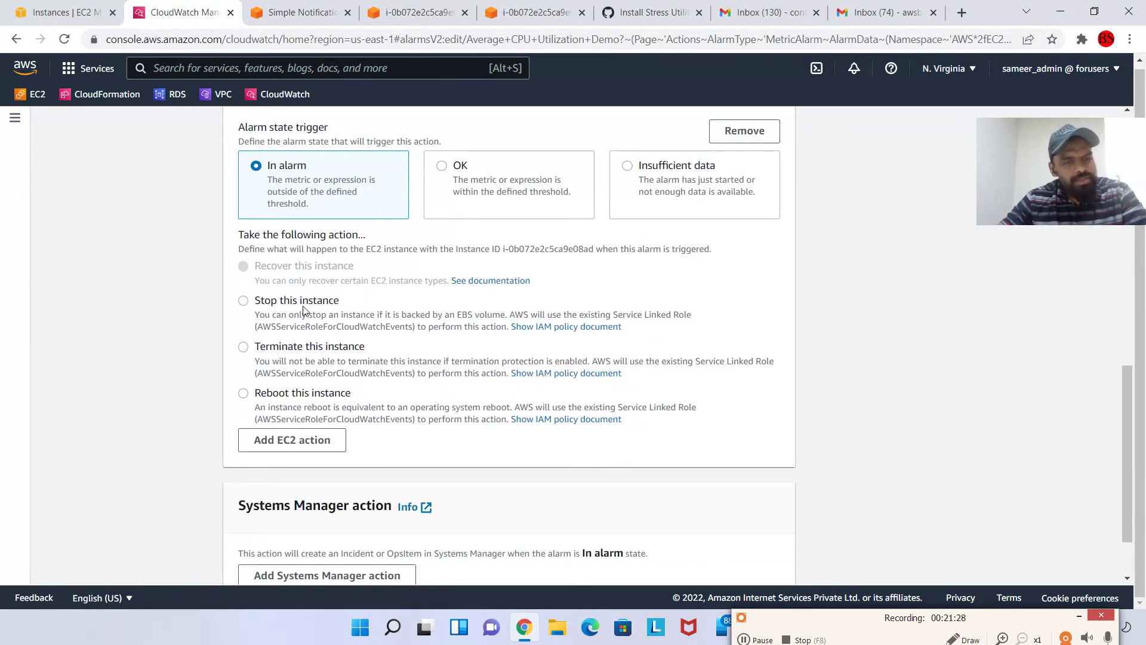
{"action": "left_click", "coordinate": [303, 305]}
{"action": "left_click", "coordinate": [326, 354]}
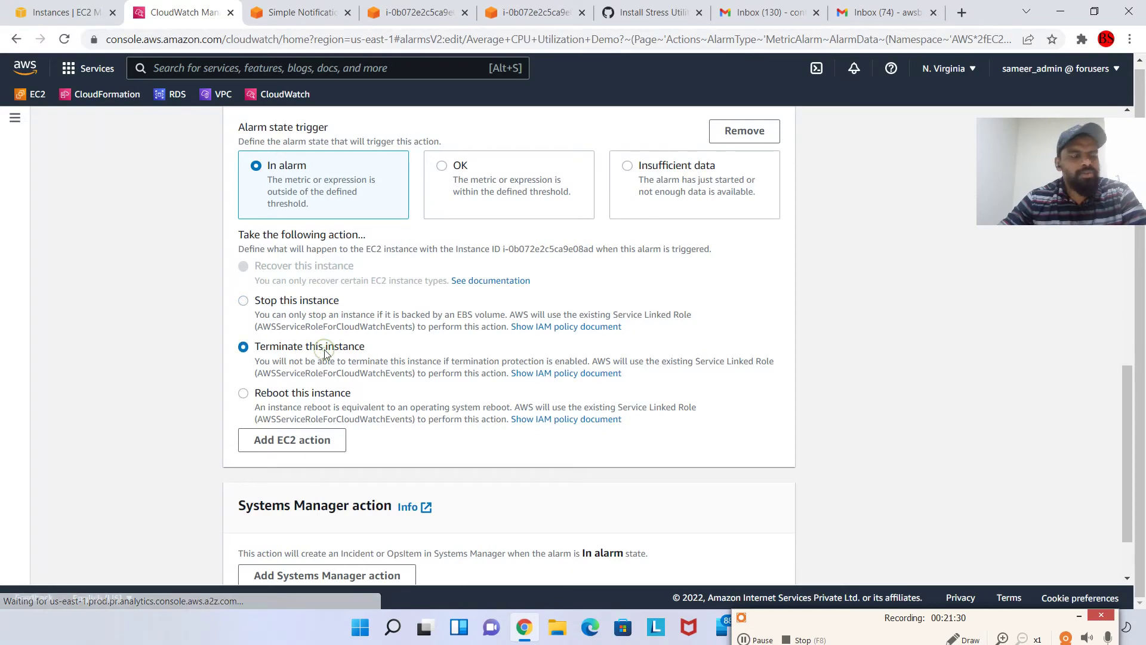
{"action": "left_click", "coordinate": [301, 395]}
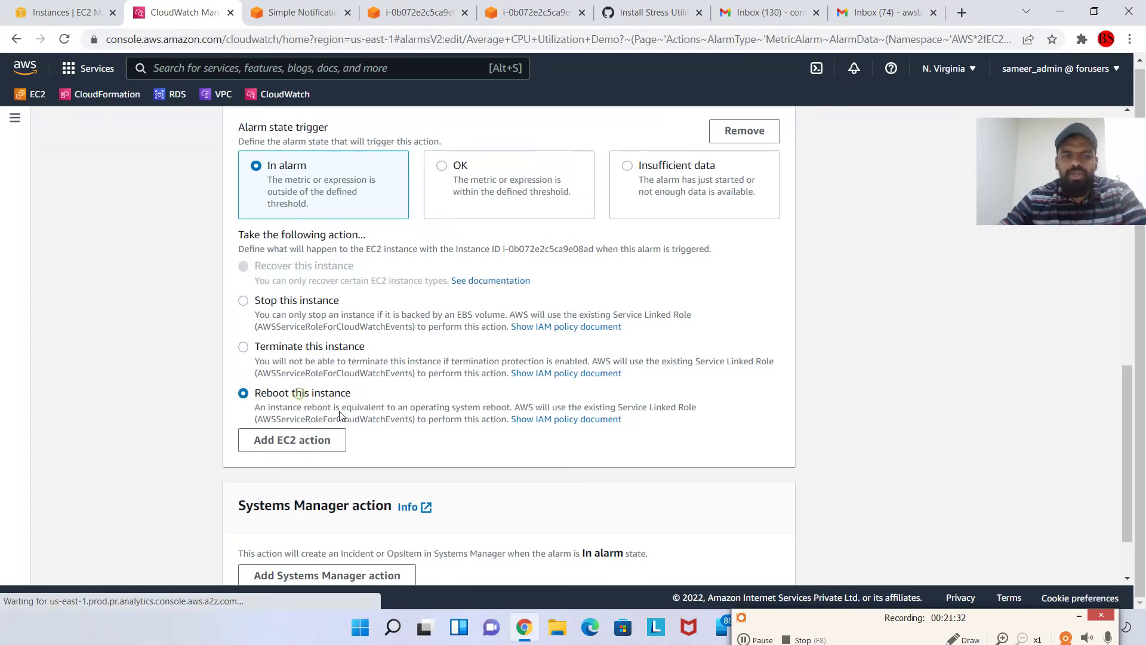
{"action": "left_click", "coordinate": [331, 446]}
{"action": "scroll", "coordinate": [560, 424], "scroll_direction": "down", "scroll_amount": 4}
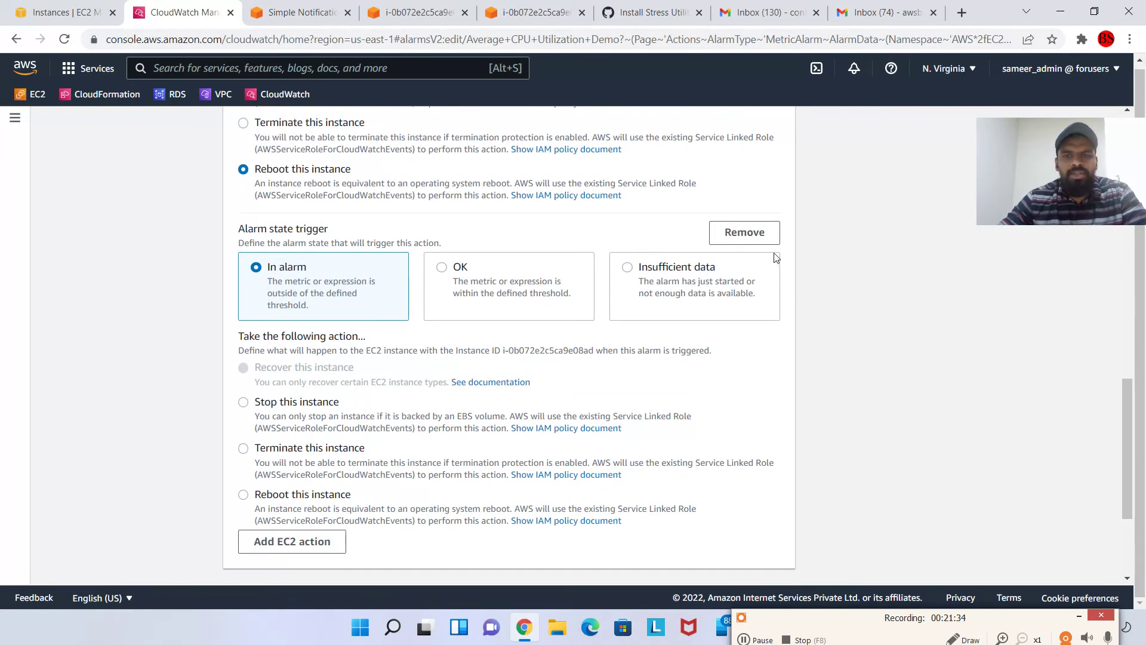
{"action": "left_click", "coordinate": [773, 241]}
{"action": "scroll", "coordinate": [746, 310], "scroll_direction": "up", "scroll_amount": 4}
{"action": "left_click", "coordinate": [765, 268]}
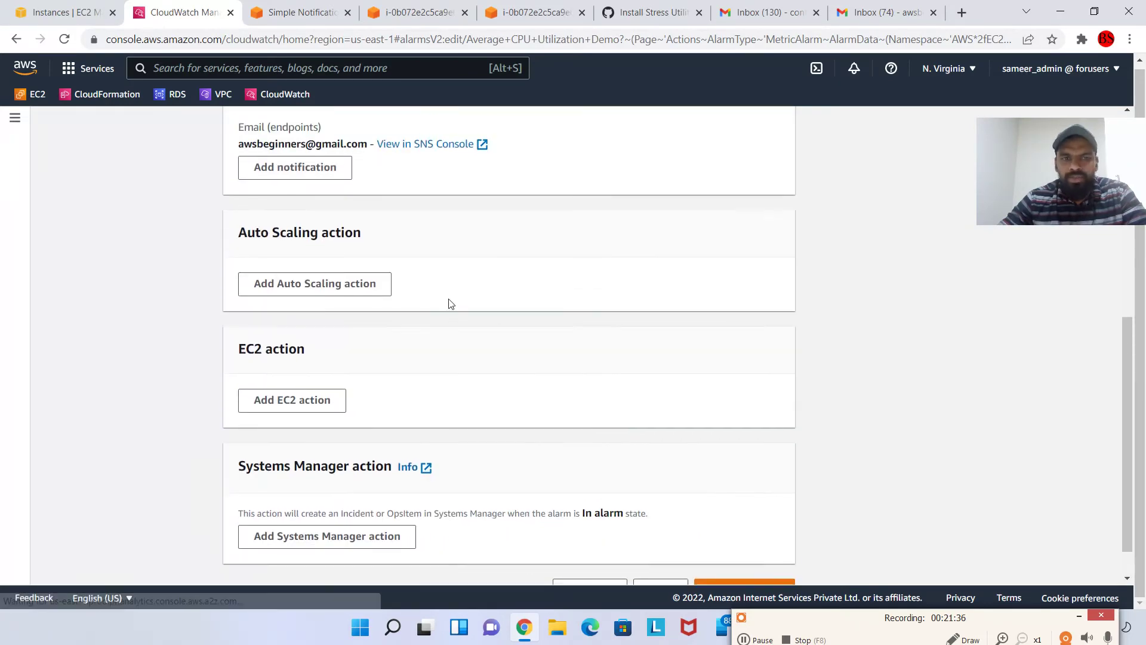
{"action": "scroll", "coordinate": [451, 304], "scroll_direction": "up", "scroll_amount": 2}
{"action": "left_click_drag", "start_coordinate": [259, 339], "coordinate": [397, 351]}
{"action": "left_click", "coordinate": [552, 367]}
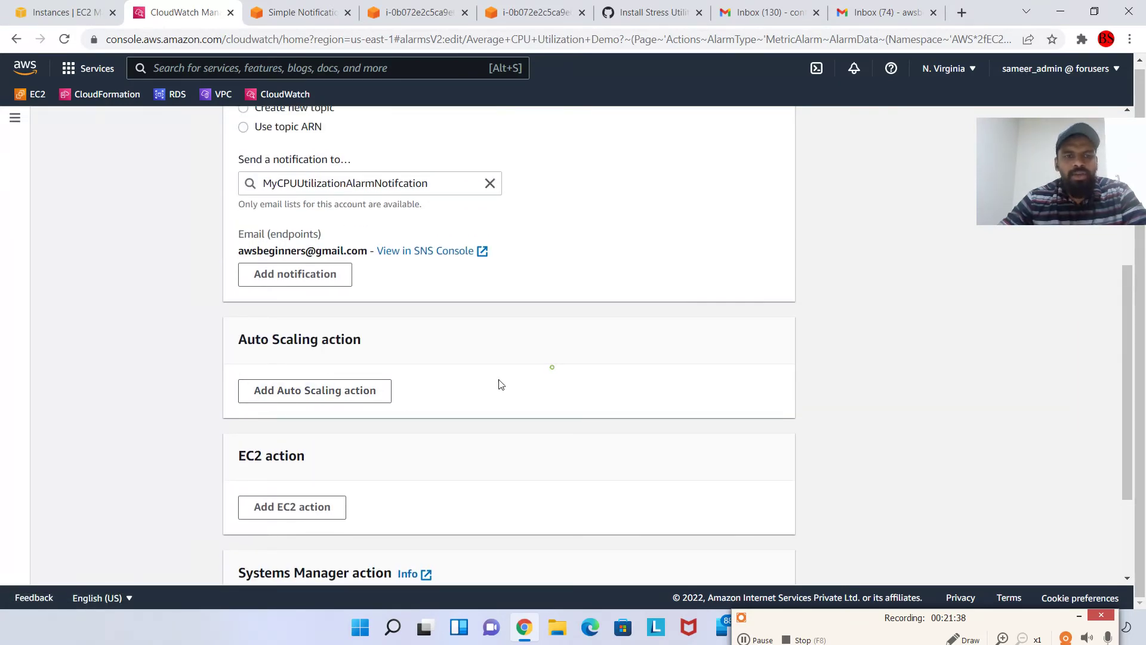
Add a trial Auto Scaling action, leave its group unselected, and remove it again
{"action": "left_click", "coordinate": [319, 395]}
{"action": "scroll", "coordinate": [289, 430], "scroll_direction": "down", "scroll_amount": 3}
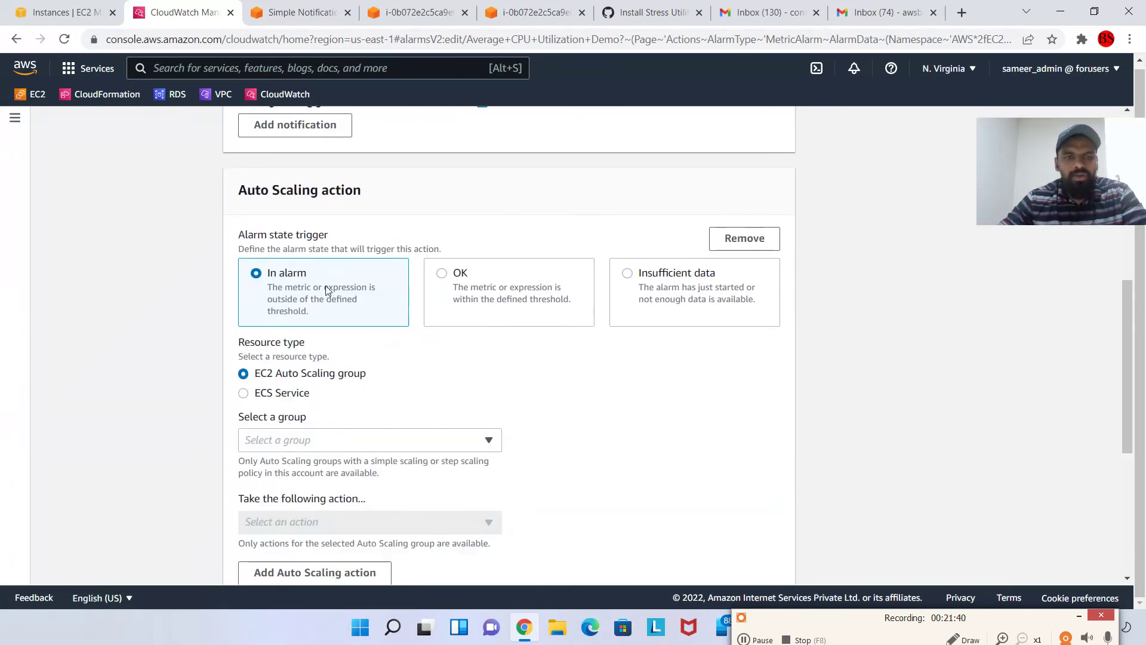
{"action": "scroll", "coordinate": [323, 369], "scroll_direction": "down", "scroll_amount": 2}
{"action": "left_click", "coordinate": [359, 371]}
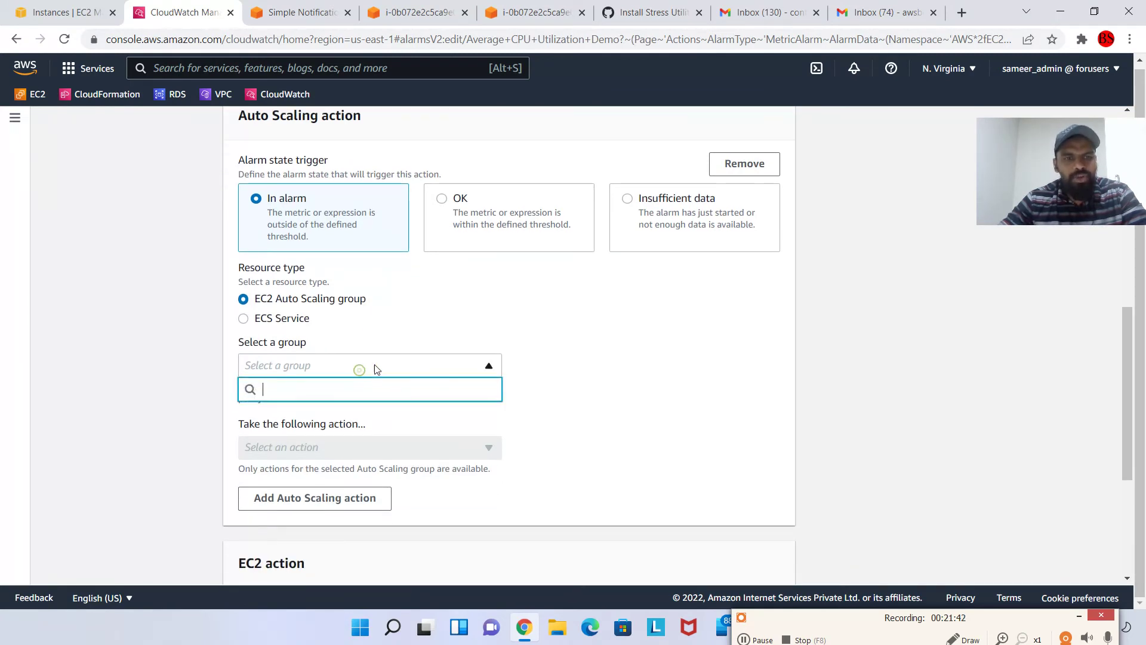
{"action": "left_click", "coordinate": [610, 375]}
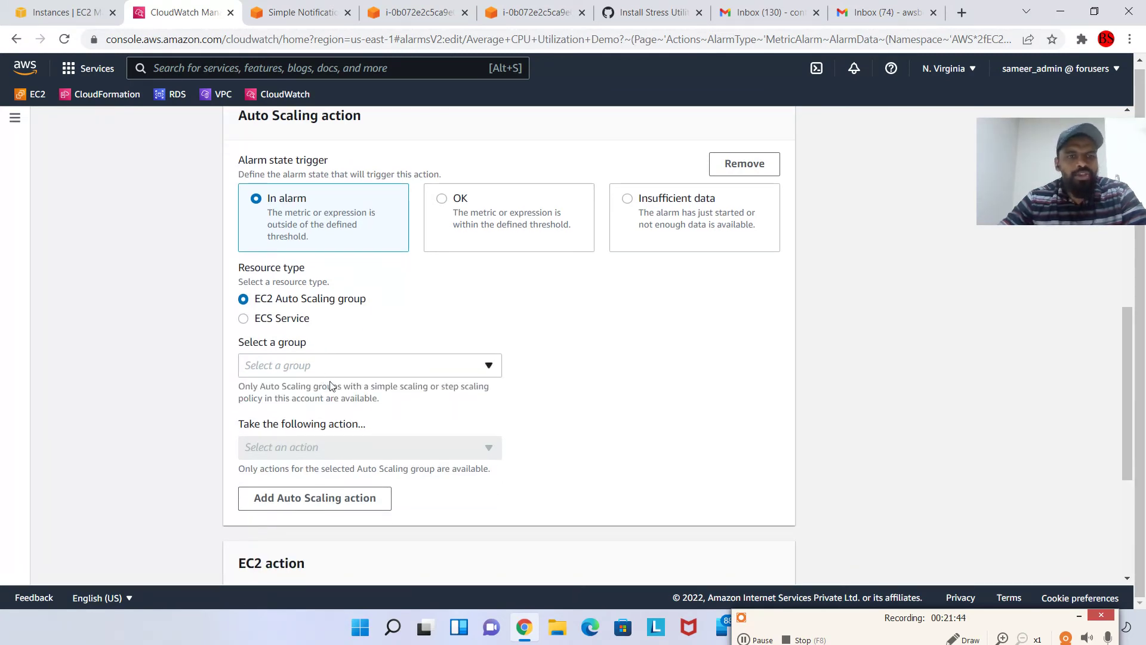
{"action": "scroll", "coordinate": [454, 382], "scroll_direction": "down", "scroll_amount": 2}
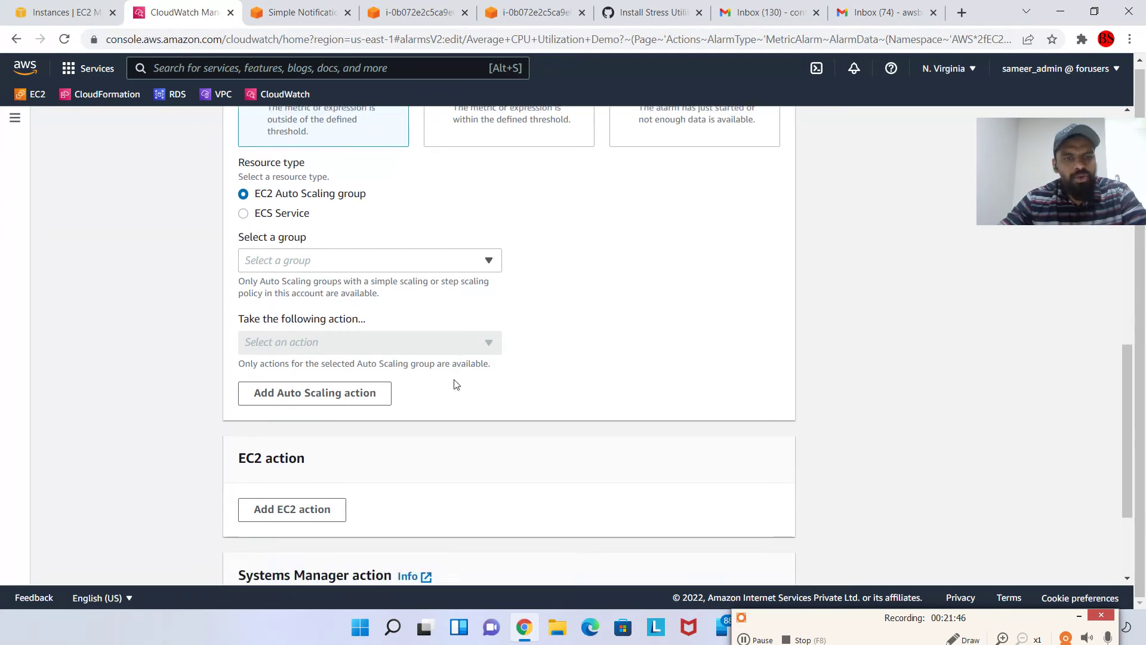
{"action": "scroll", "coordinate": [638, 378], "scroll_direction": "up", "scroll_amount": 3}
{"action": "left_click", "coordinate": [745, 239]}
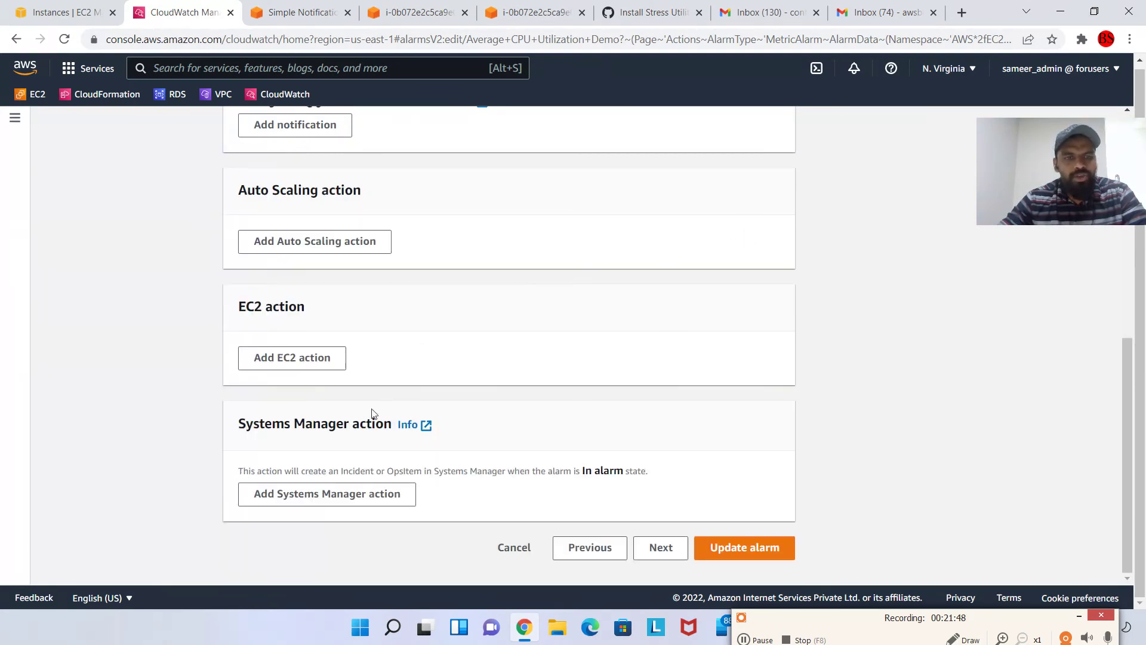
{"action": "scroll", "coordinate": [464, 415], "scroll_direction": "up", "scroll_amount": 5}
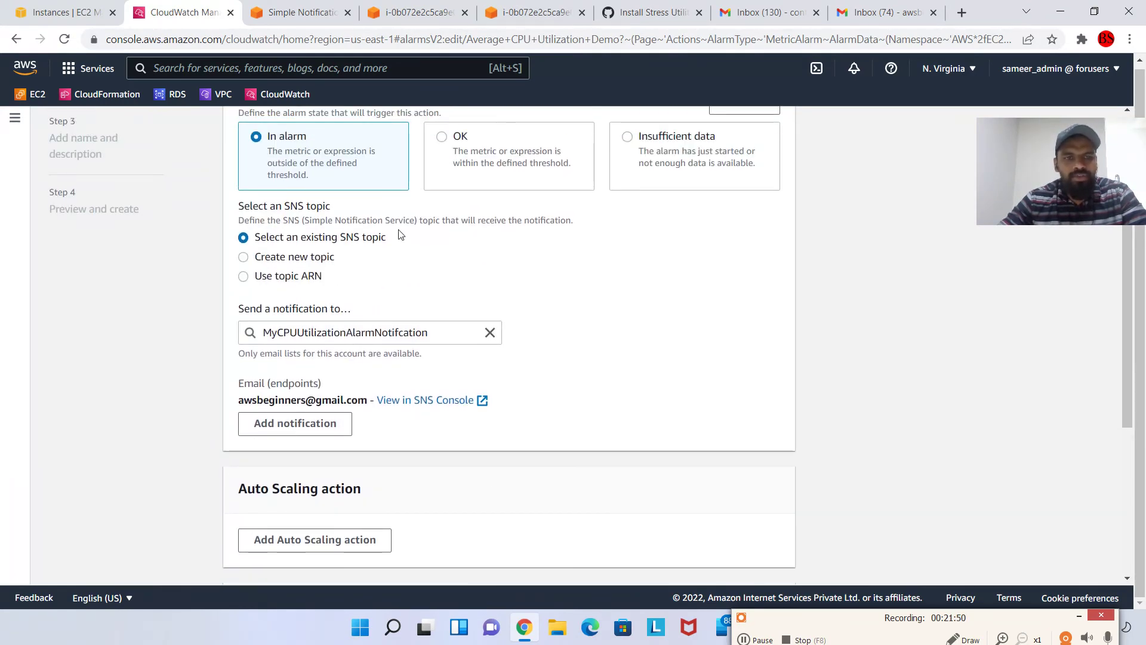
{"action": "scroll", "coordinate": [400, 239], "scroll_direction": "up", "scroll_amount": 3}
{"action": "scroll", "coordinate": [509, 343], "scroll_direction": "down", "scroll_amount": 7}
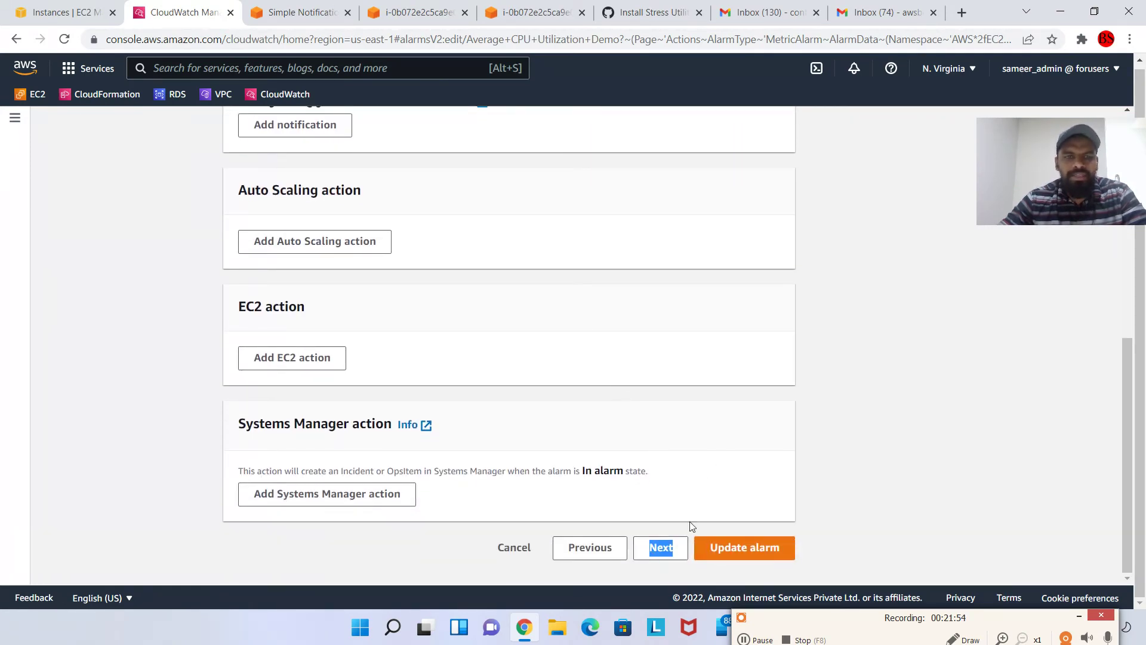
Save the Average CPU Utilization Demo alarm edits and switch to the duplicate terminal tab
{"action": "left_click", "coordinate": [663, 552]}
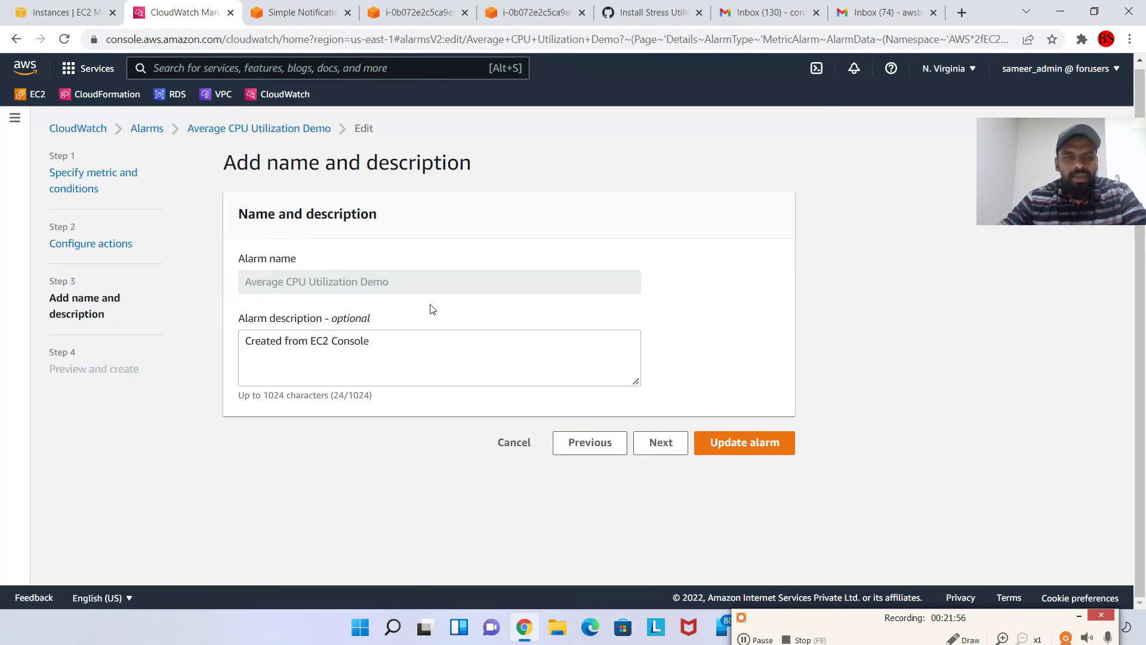
{"action": "left_click", "coordinate": [469, 360]}
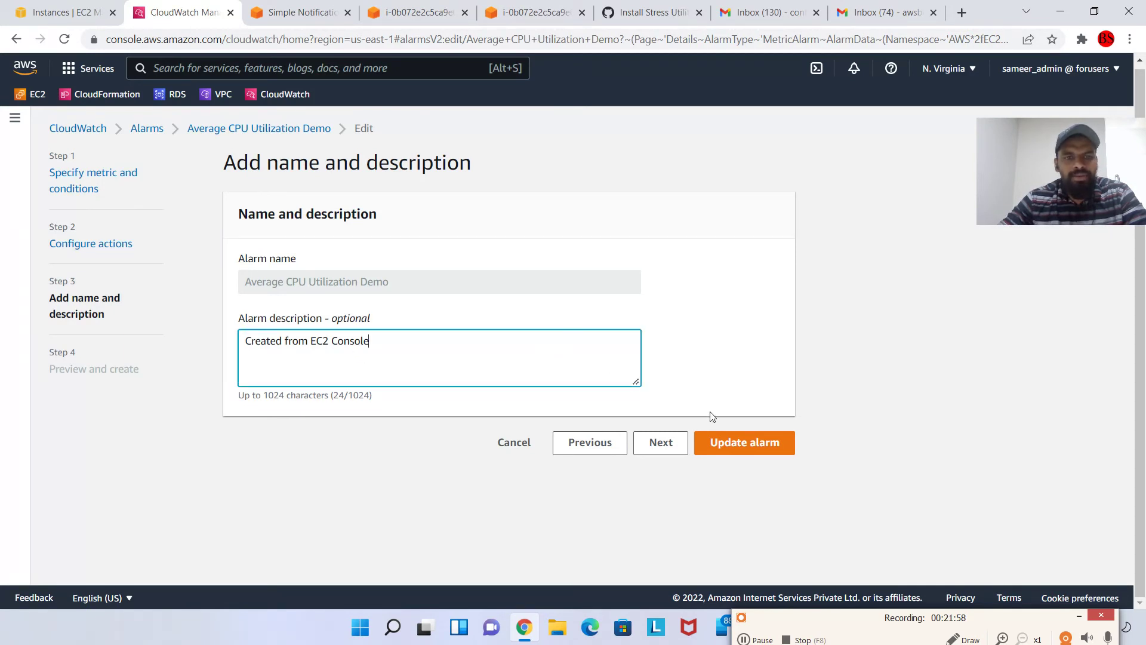
{"action": "left_click", "coordinate": [755, 441]}
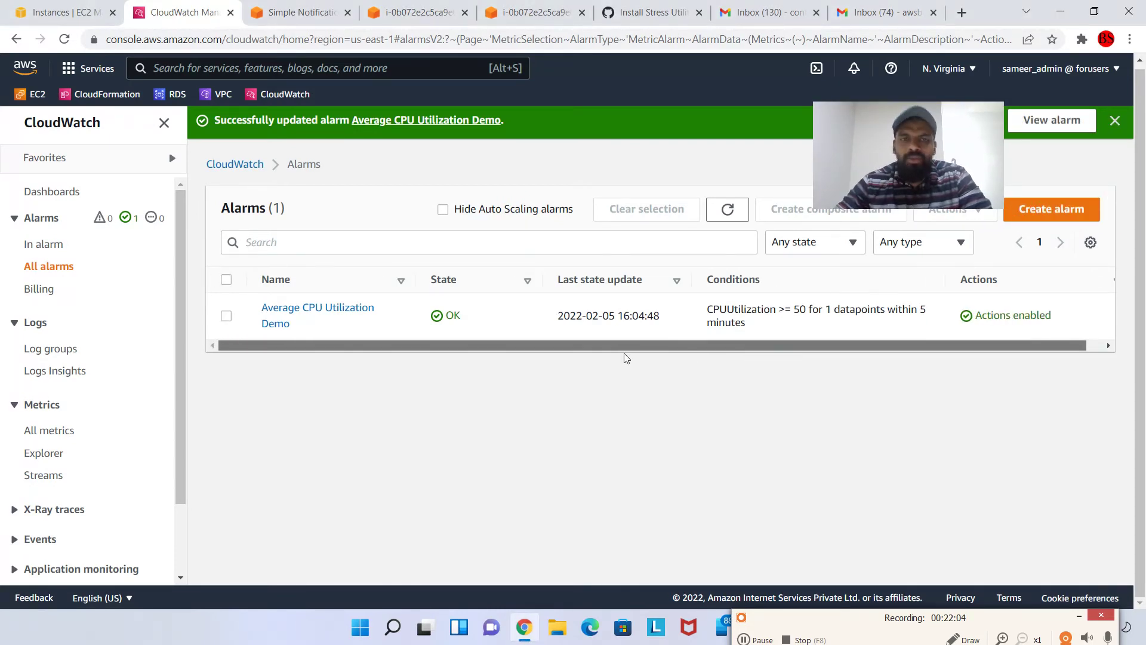
{"action": "left_click", "coordinate": [538, 13]}
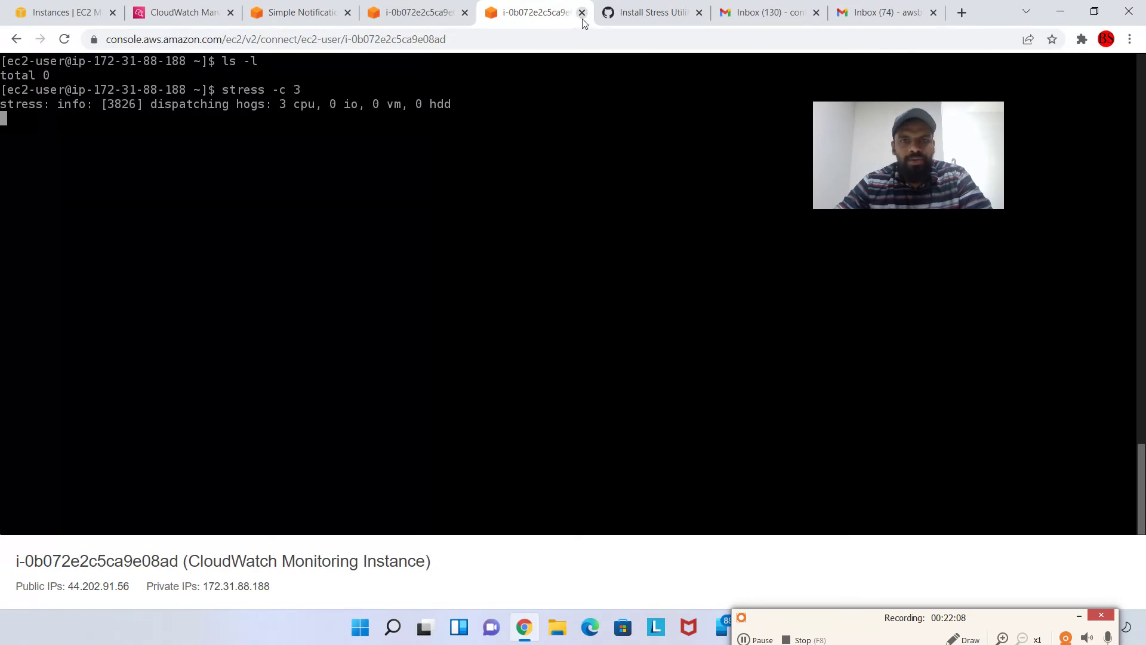
Close the duplicate terminal tab and quit top on the instance
{"action": "left_click", "coordinate": [582, 12]}
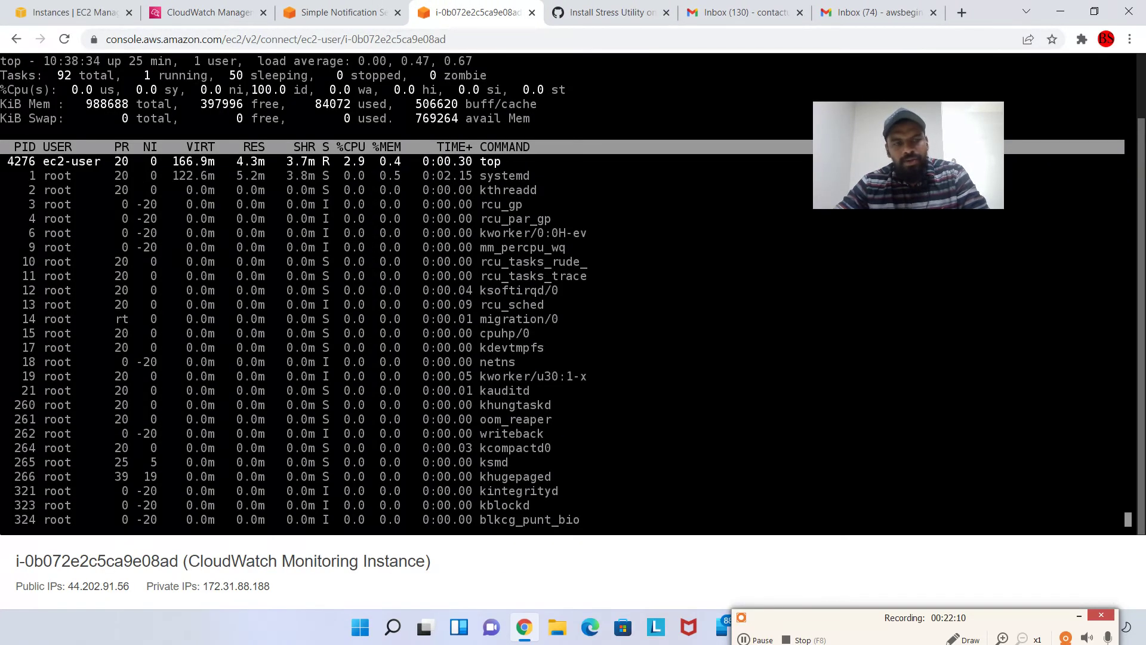
{"action": "key", "text": "q"}
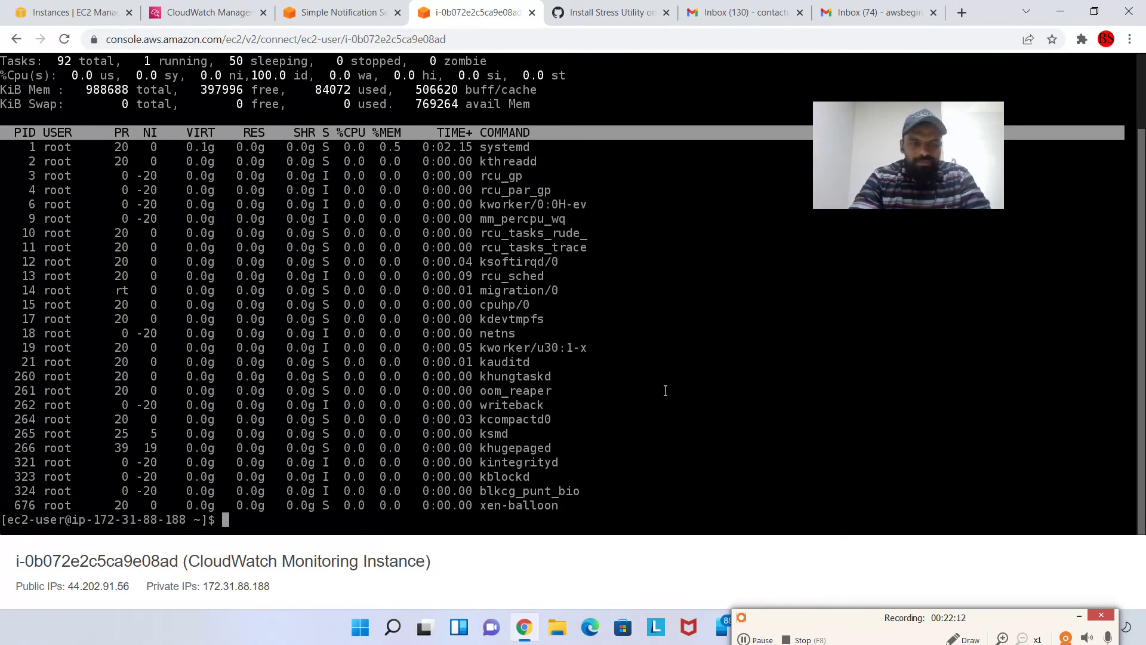
{"action": "type", "text": "'"}
{"action": "key", "text": "Return"}
{"action": "key", "text": "Return"}
{"action": "key", "text": "Return"}
{"action": "key", "text": "Return"}
Open the Average CPU Utilization Demo alarm's details page from the alarms list
{"action": "left_click", "coordinate": [209, 12]}
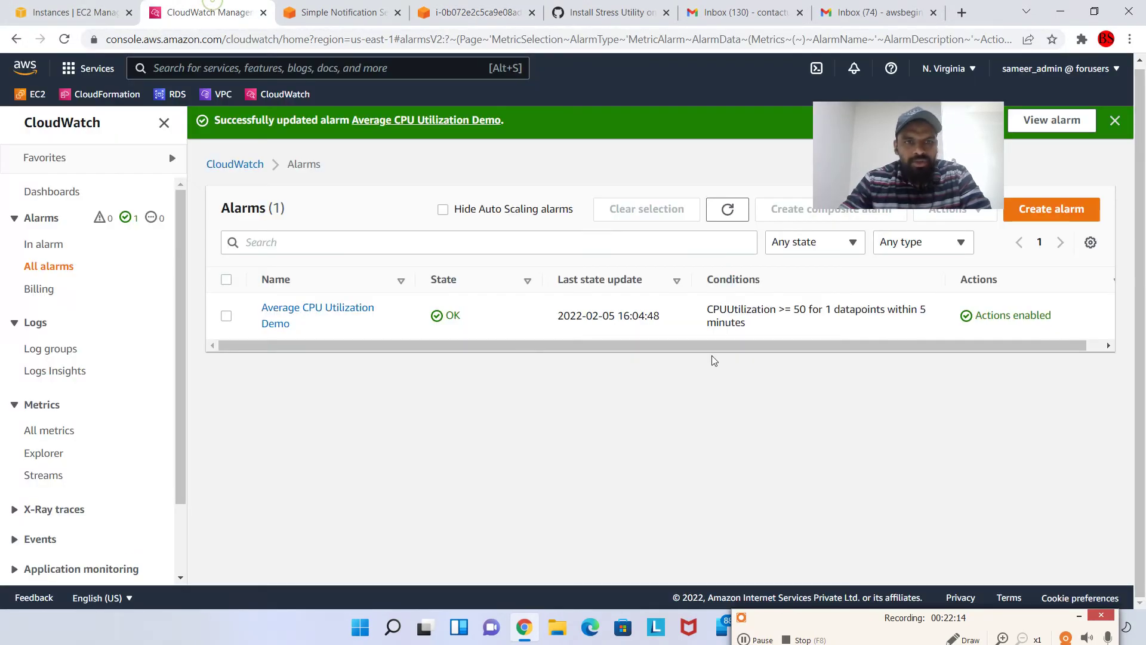
{"action": "left_click", "coordinate": [290, 317]}
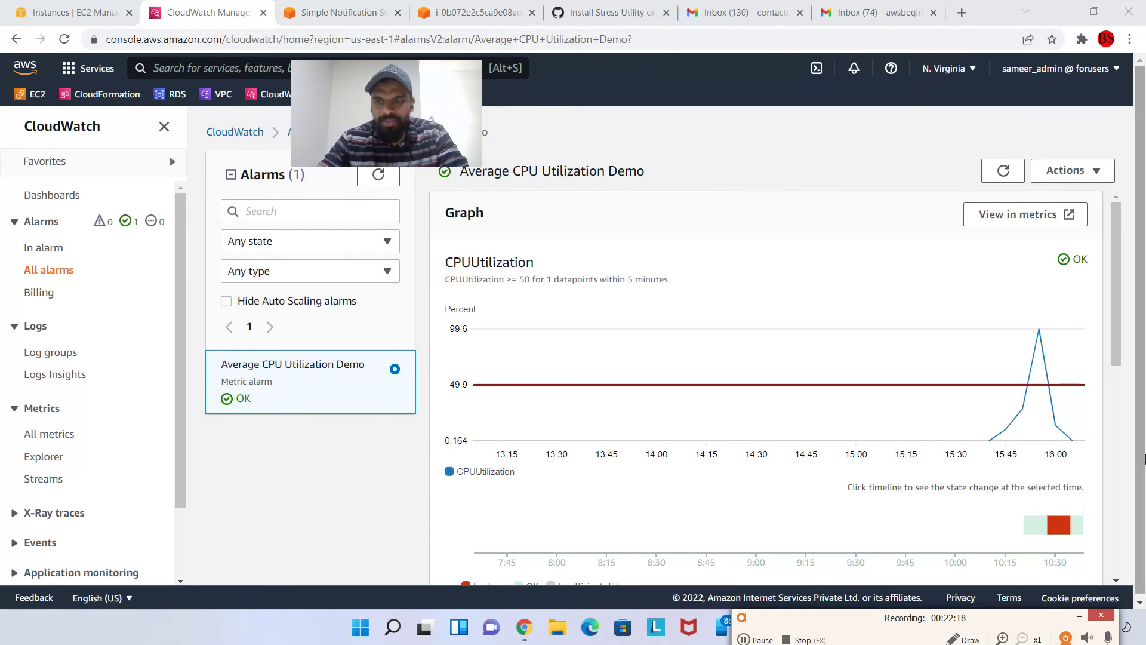
{"action": "mouse_move", "coordinate": [1072, 439]}
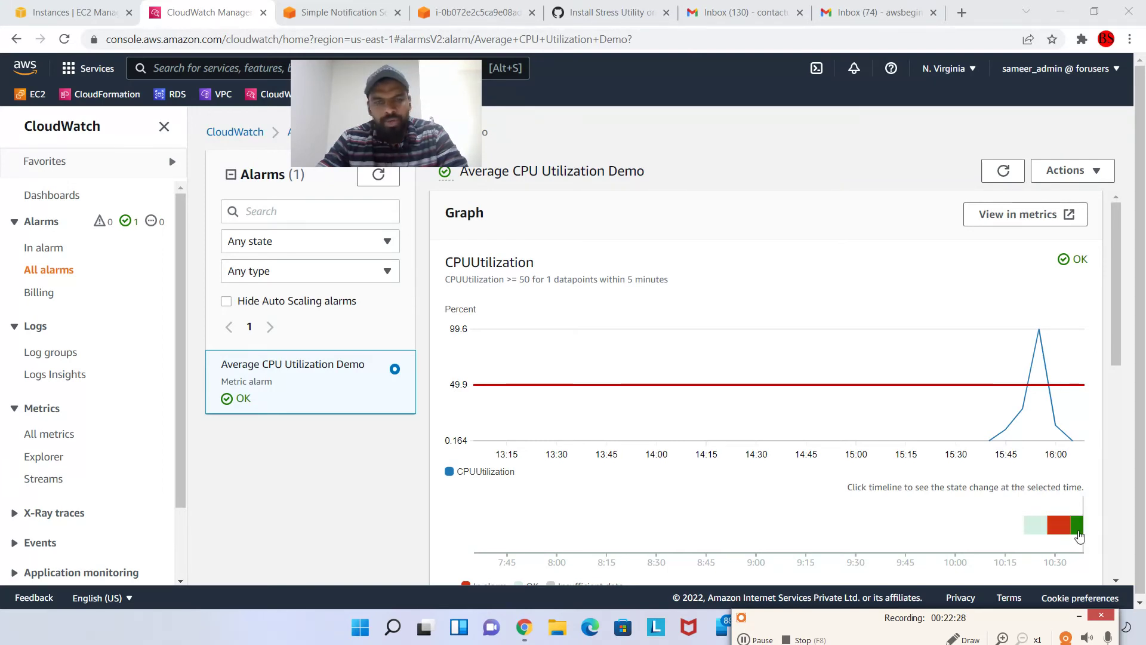
Cancel the pending command, clear the terminal, and run stress -c 3 on the instance
{"action": "left_click", "coordinate": [460, 12]}
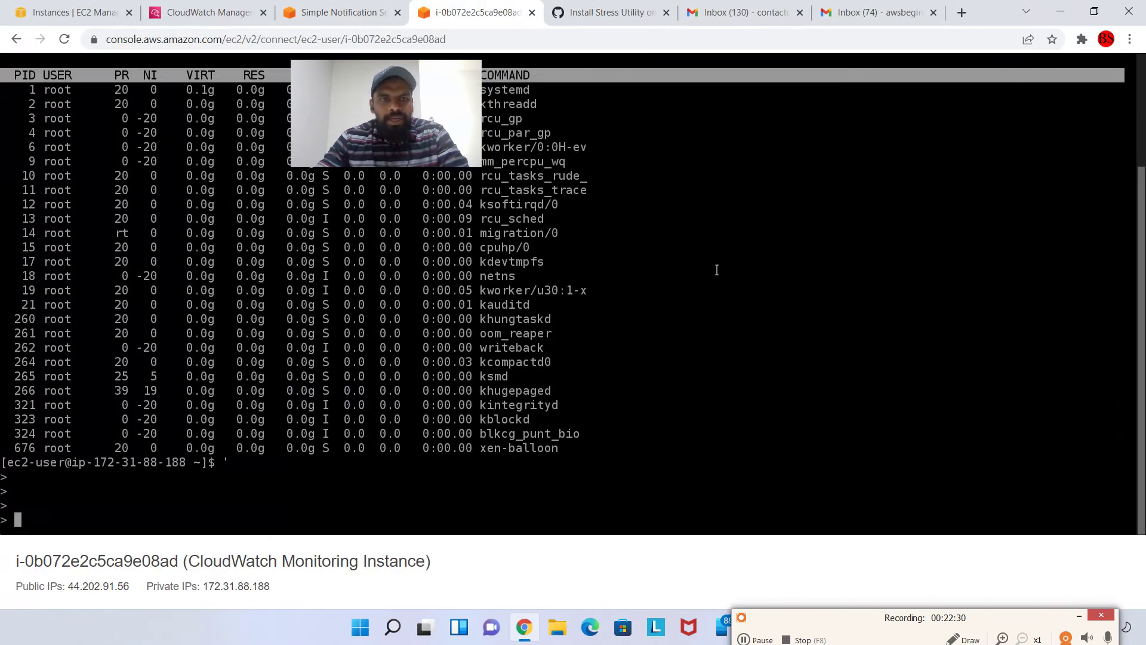
{"action": "key", "text": "ctrl+c"}
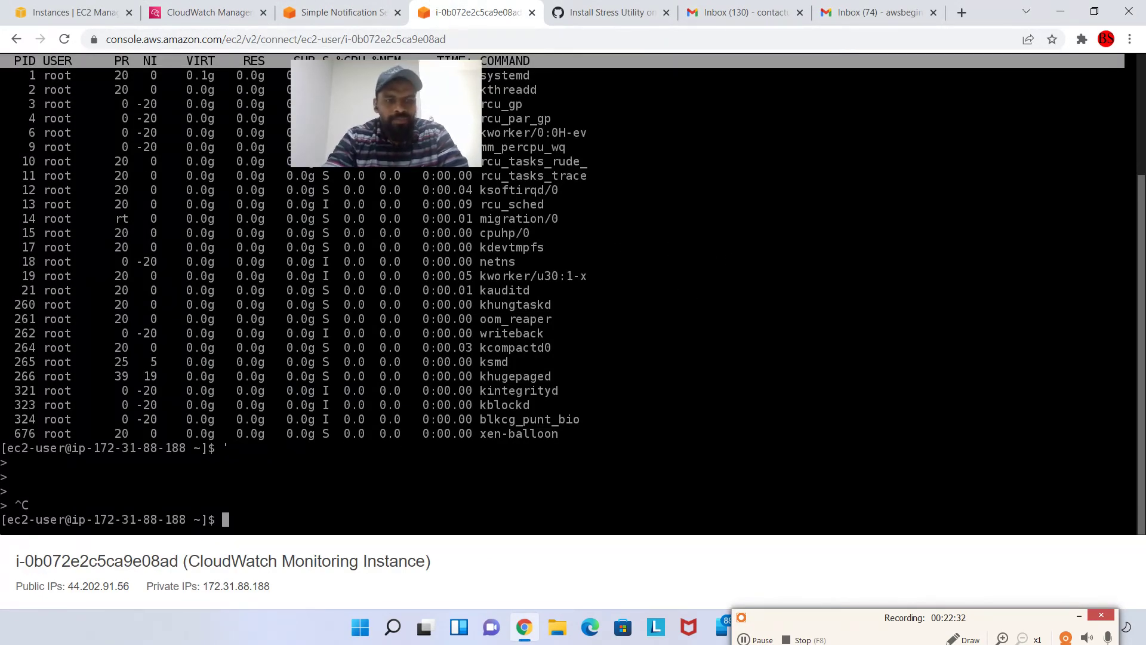
{"action": "key", "text": "ctrl+l"}
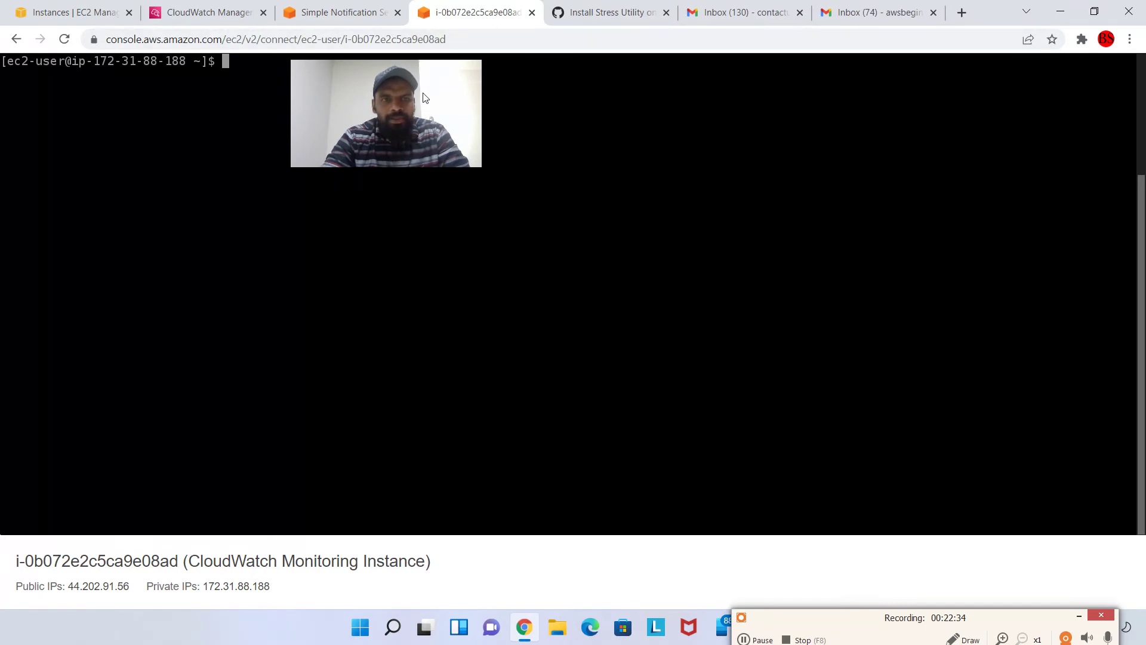
{"action": "left_click_drag", "start_coordinate": [425, 97], "coordinate": [1143, 95]}
{"action": "left_click", "coordinate": [694, 172]}
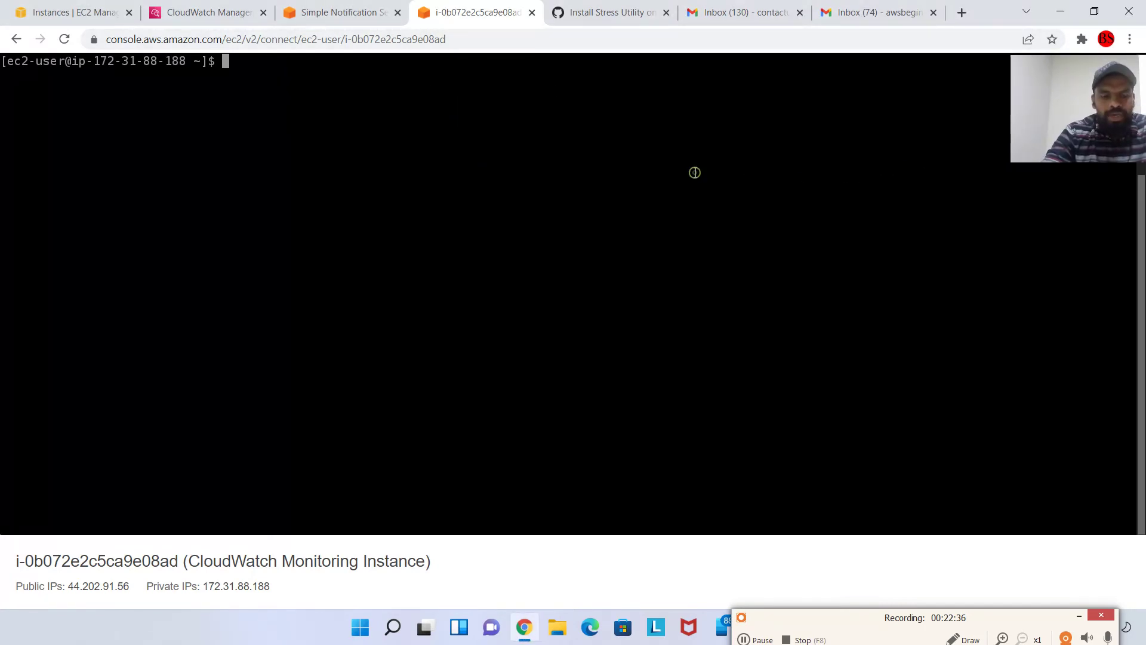
{"action": "type", "text": "stress -"}
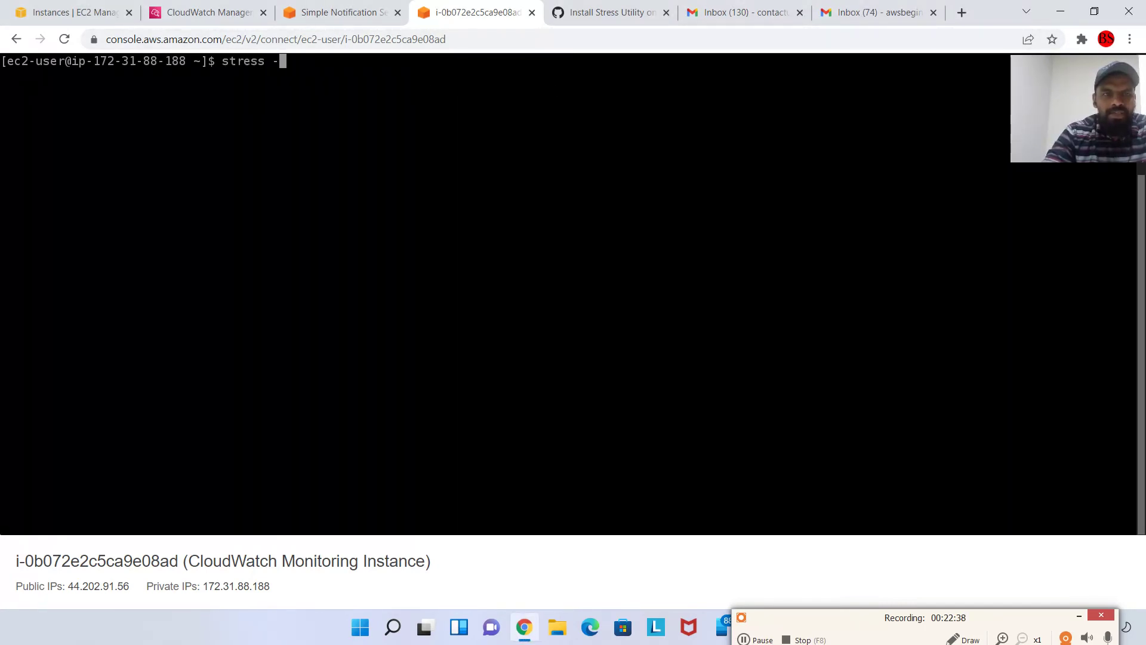
{"action": "type", "text": "c 3"}
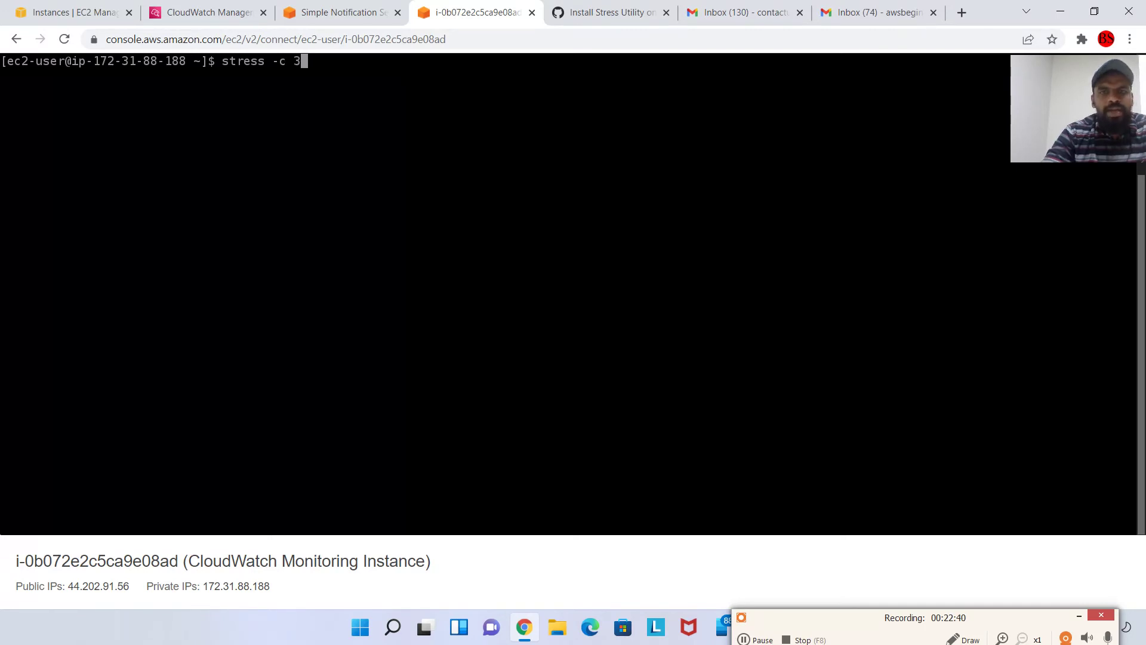
{"action": "key", "text": "Return"}
Check the Gmail inbox for alarm emails, then return to the CPU alarm's page
{"action": "left_click", "coordinate": [875, 12]}
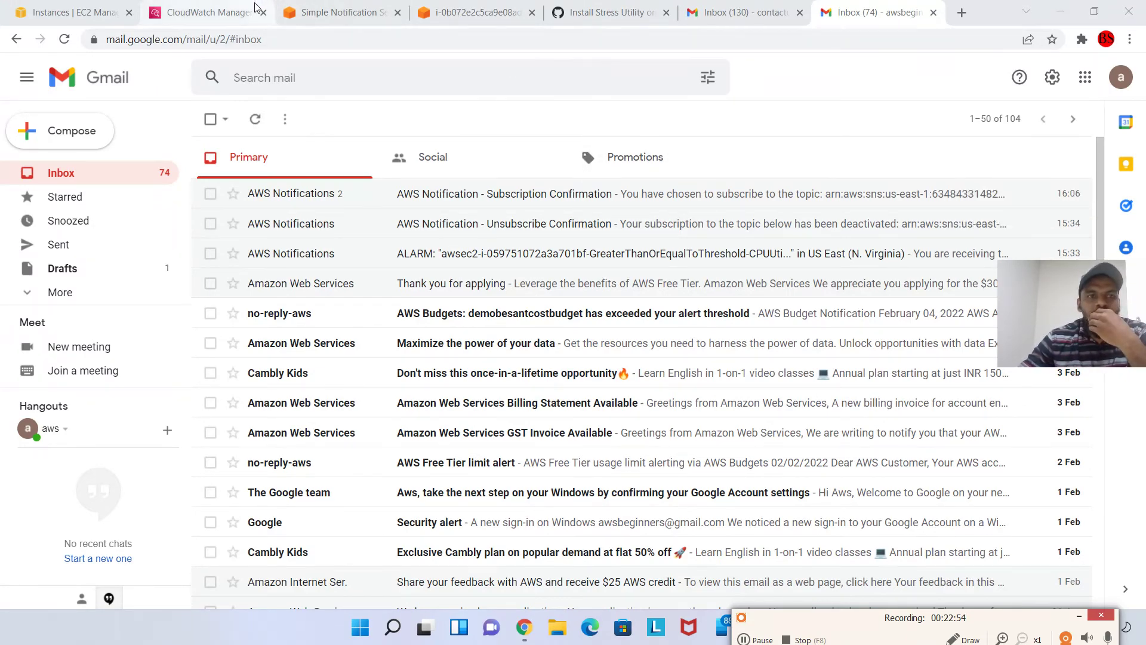
{"action": "left_click", "coordinate": [471, 12]}
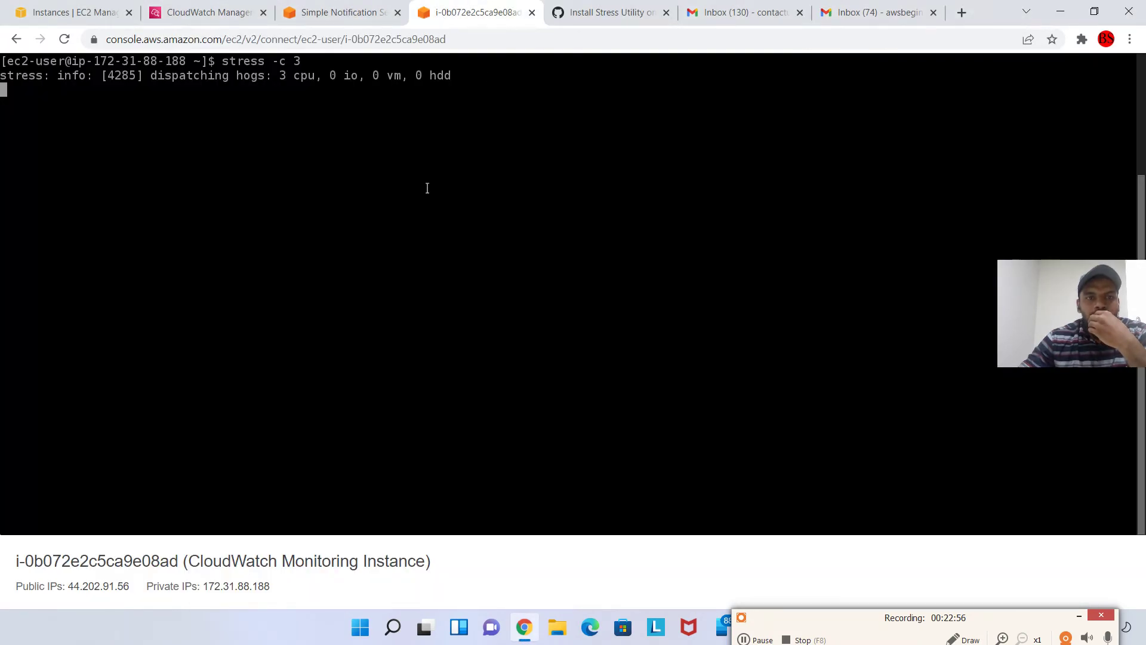
{"action": "left_click", "coordinate": [214, 13]}
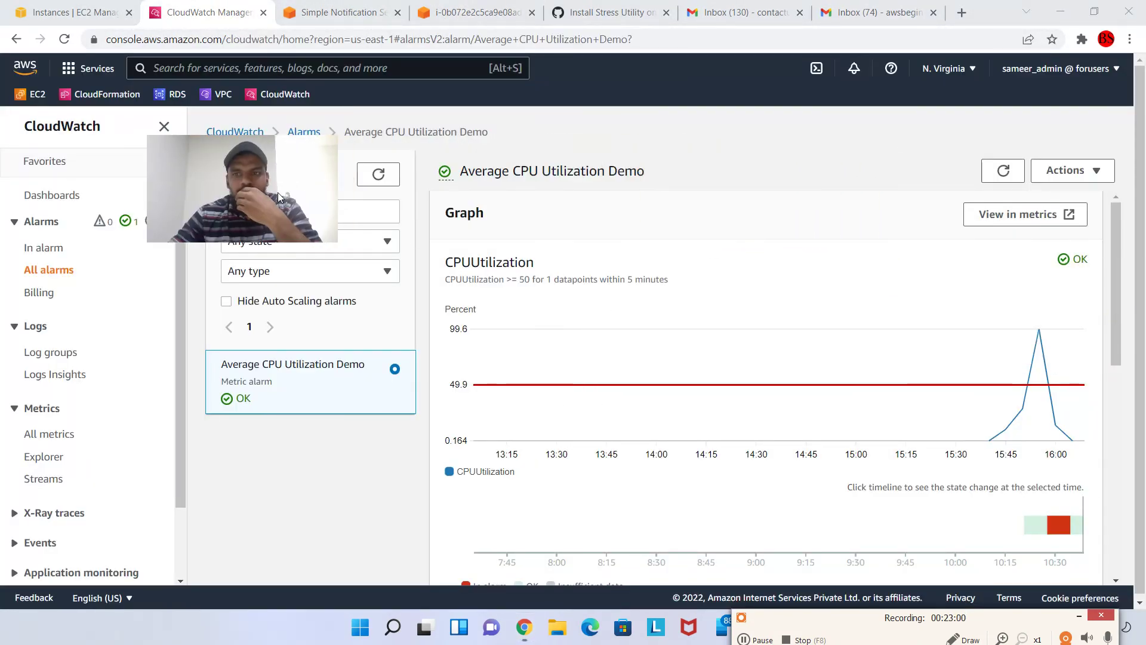
Open the alarm's CPUUtilization metric graph, refresh it, and open the Custom (184m) range options
{"action": "left_click", "coordinate": [1025, 214]}
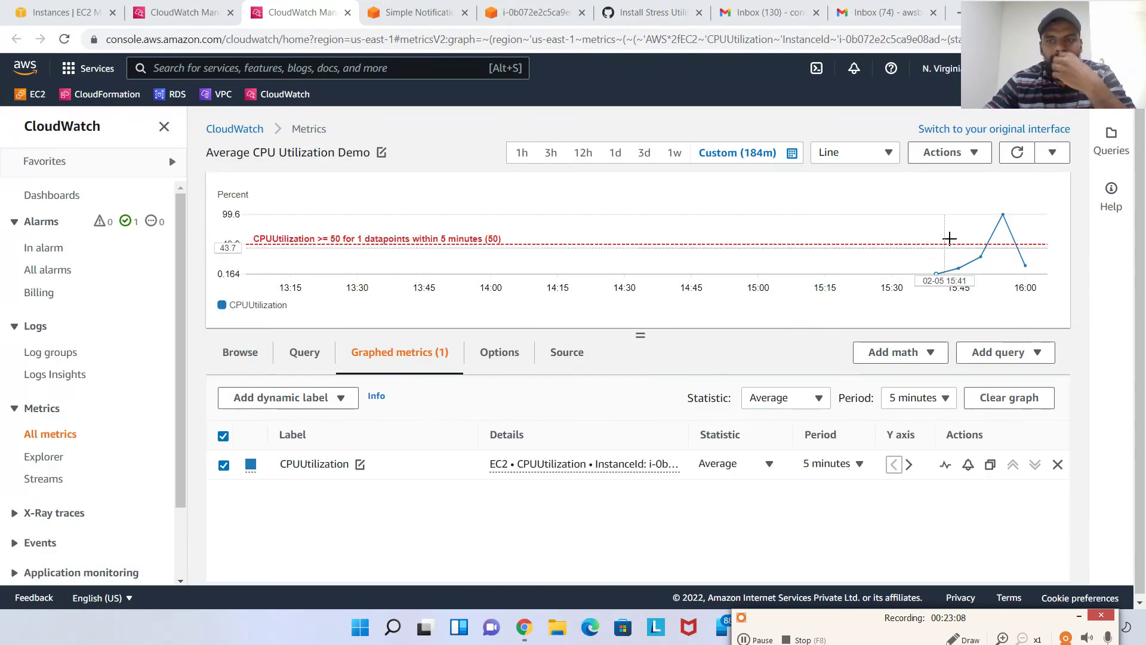
{"action": "mouse_move", "coordinate": [1031, 262]}
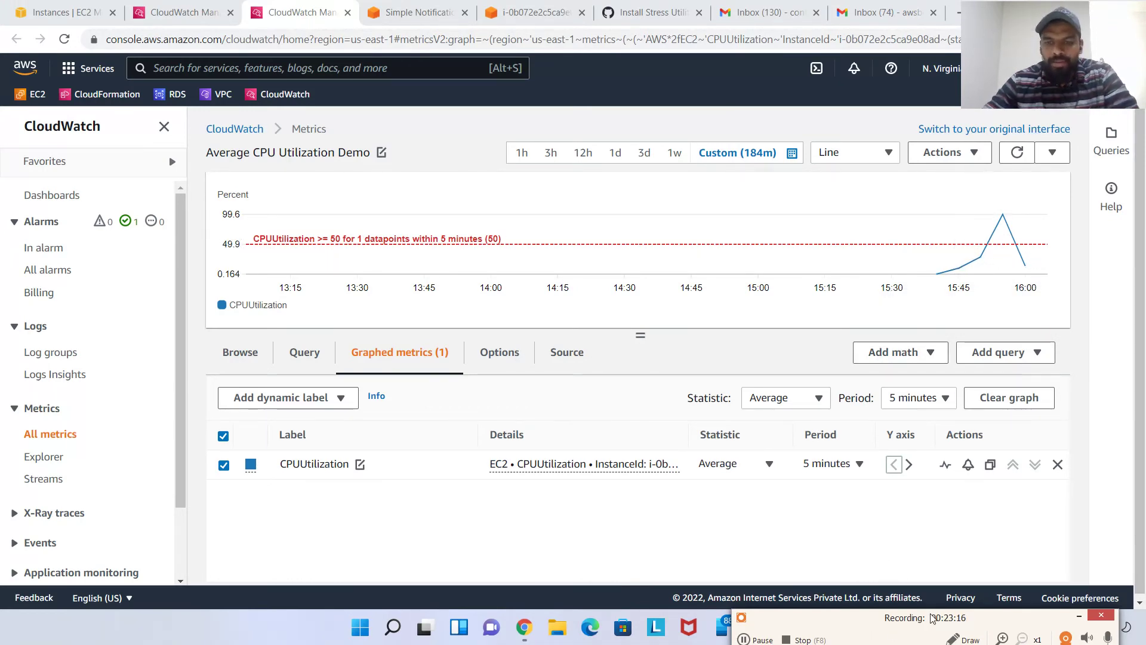
{"action": "left_click", "coordinate": [755, 640]}
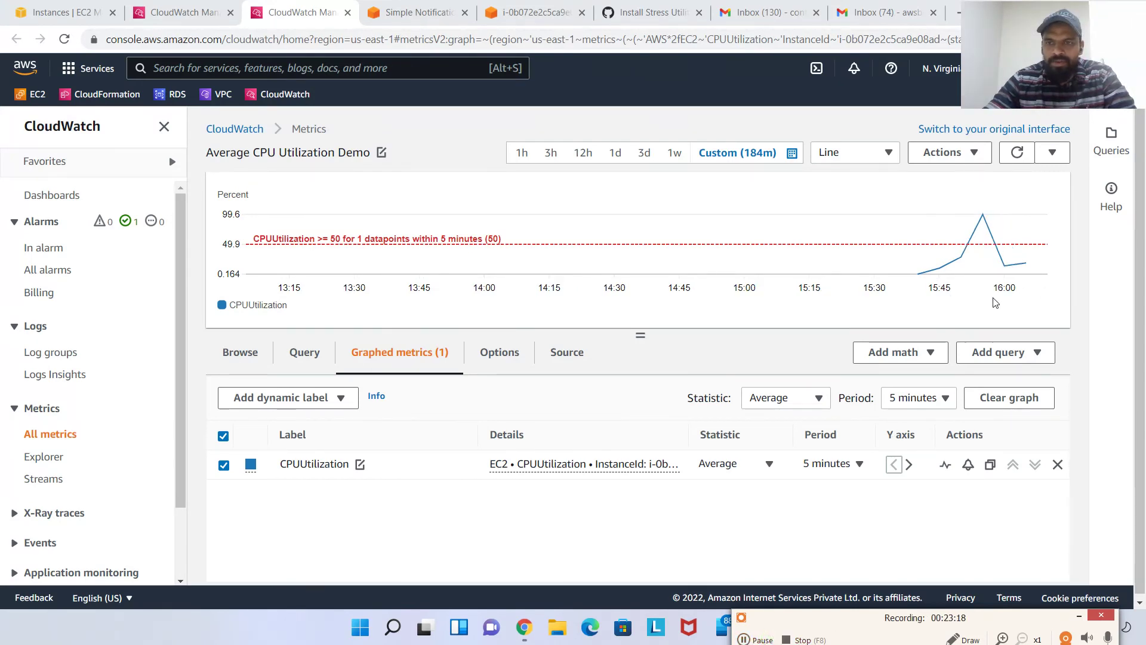
{"action": "mouse_move", "coordinate": [1025, 263]}
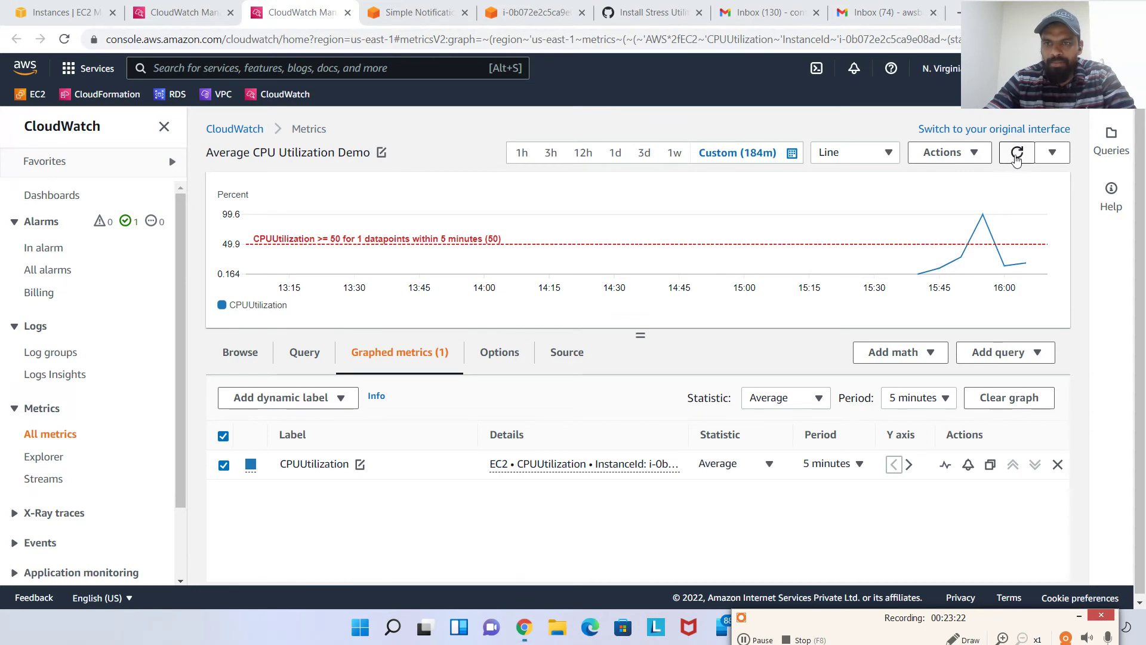
{"action": "left_click", "coordinate": [1017, 154]}
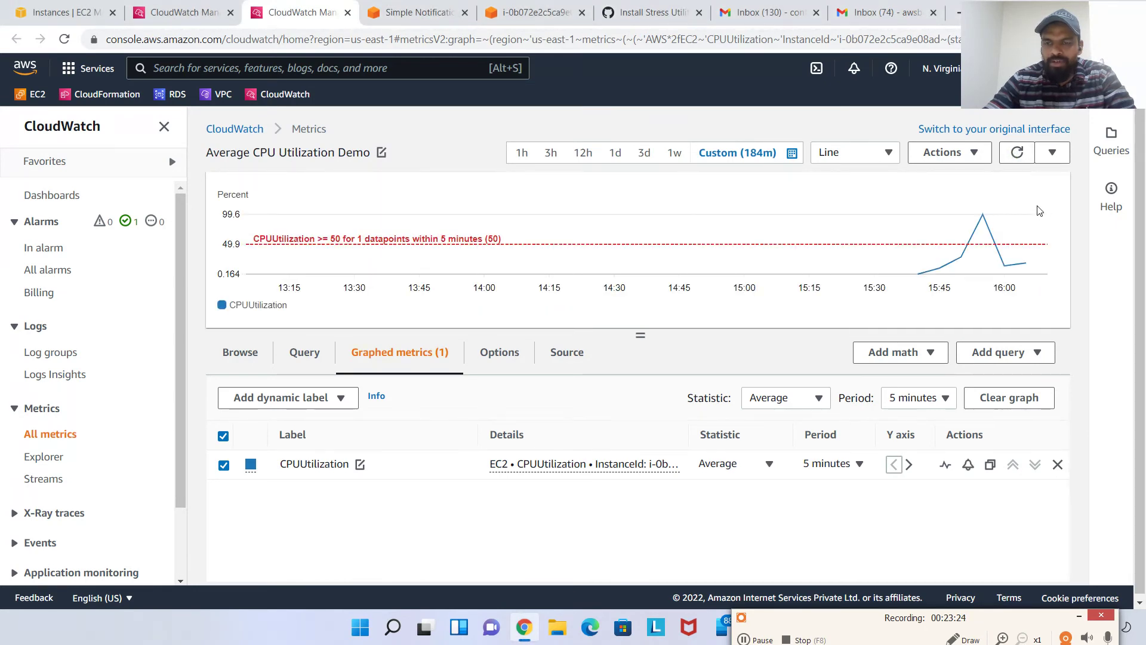
{"action": "mouse_move", "coordinate": [1027, 262]}
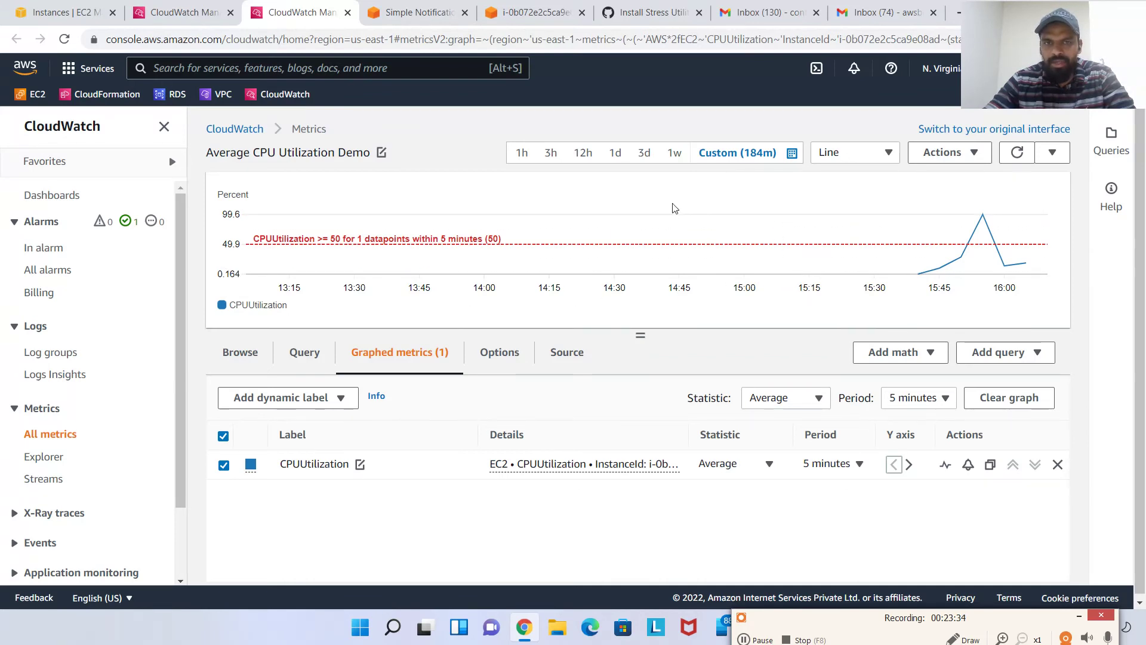
{"action": "left_click", "coordinate": [763, 156]}
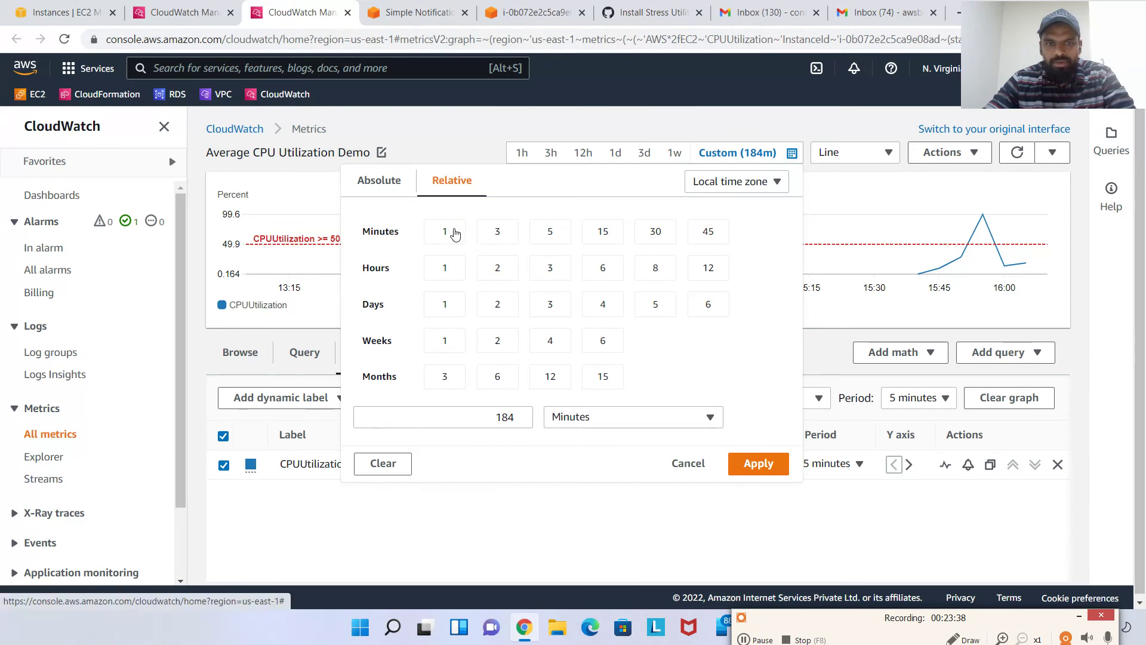
Try 3- and 5-minute custom ranges, refresh, then set the graph to 1h
{"action": "left_click", "coordinate": [497, 239]}
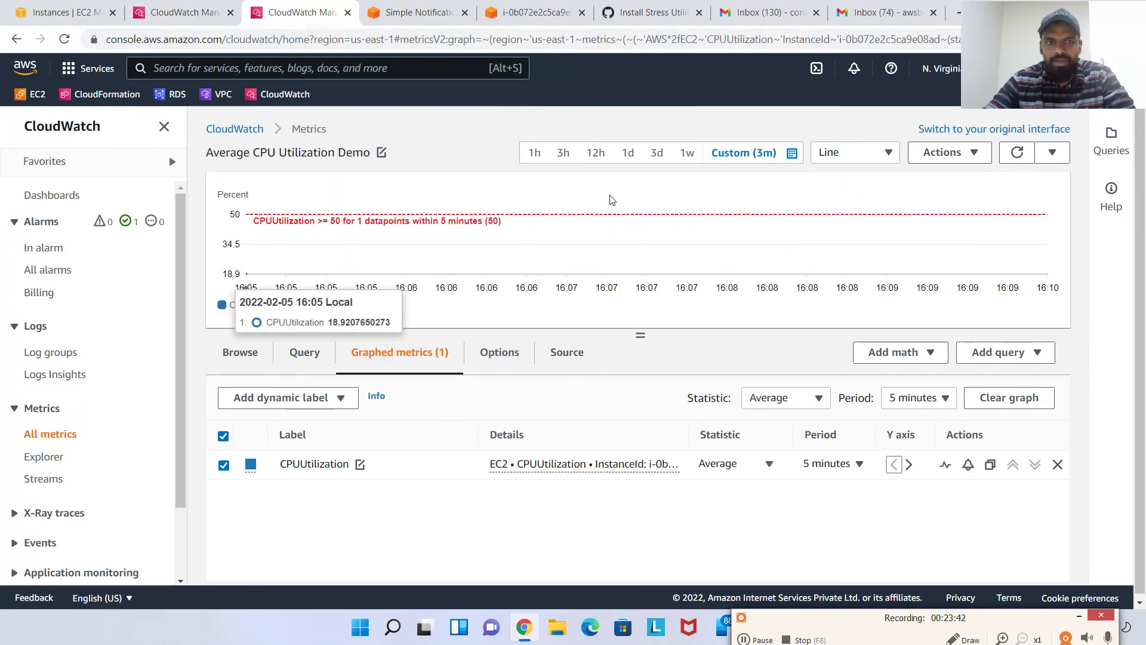
{"action": "left_click", "coordinate": [773, 153]}
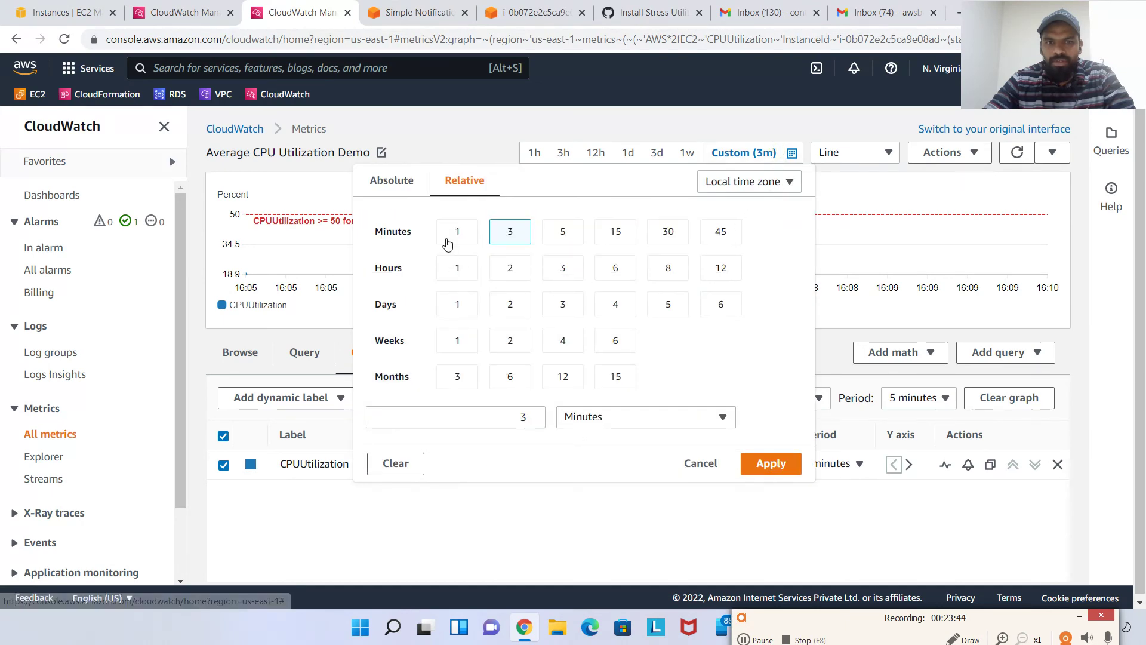
{"action": "left_click", "coordinate": [565, 234]}
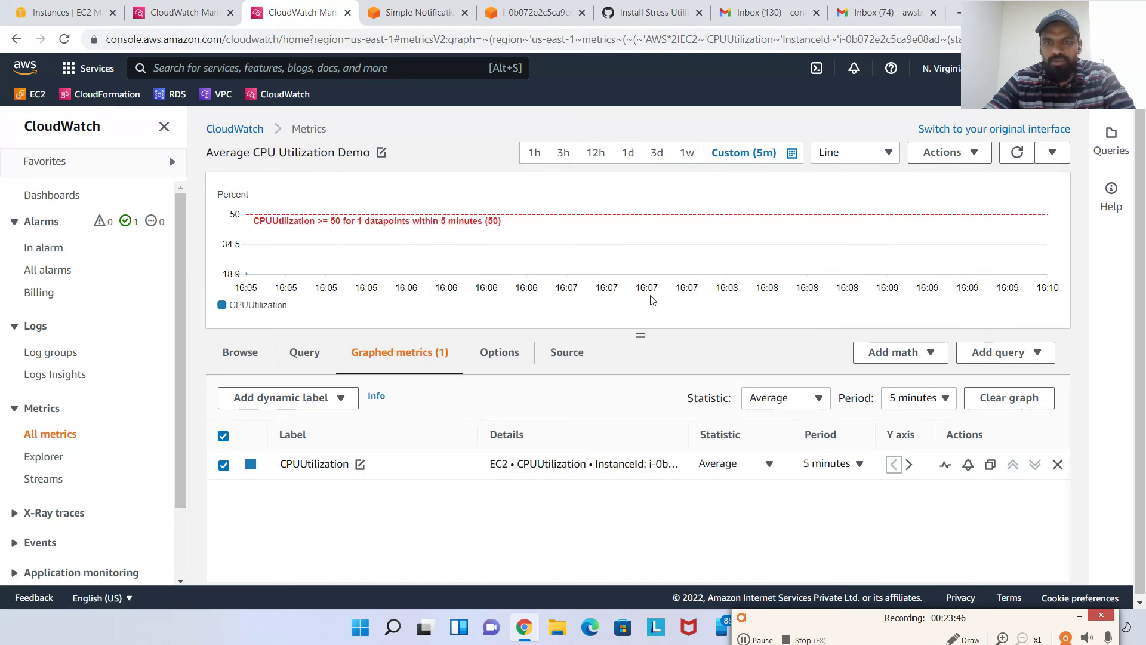
{"action": "left_click", "coordinate": [1017, 152]}
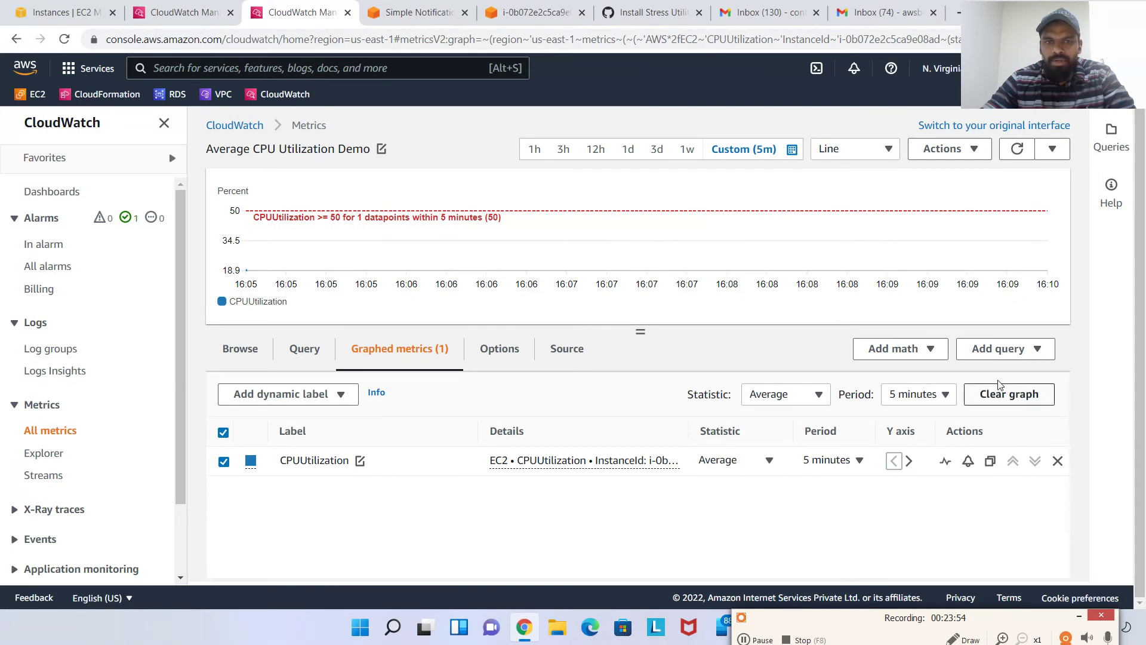
{"action": "left_click", "coordinate": [533, 154]}
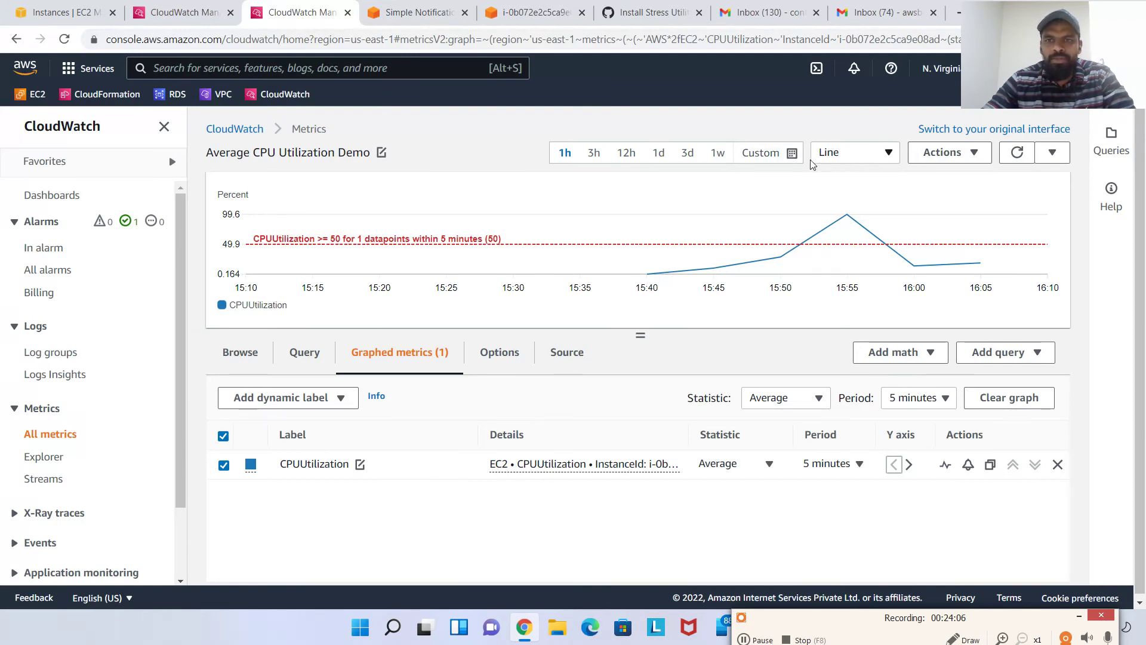
Check the custom range's time zone options, keep local time, and cancel
{"action": "left_click", "coordinate": [789, 157]}
{"action": "left_click", "coordinate": [791, 187]}
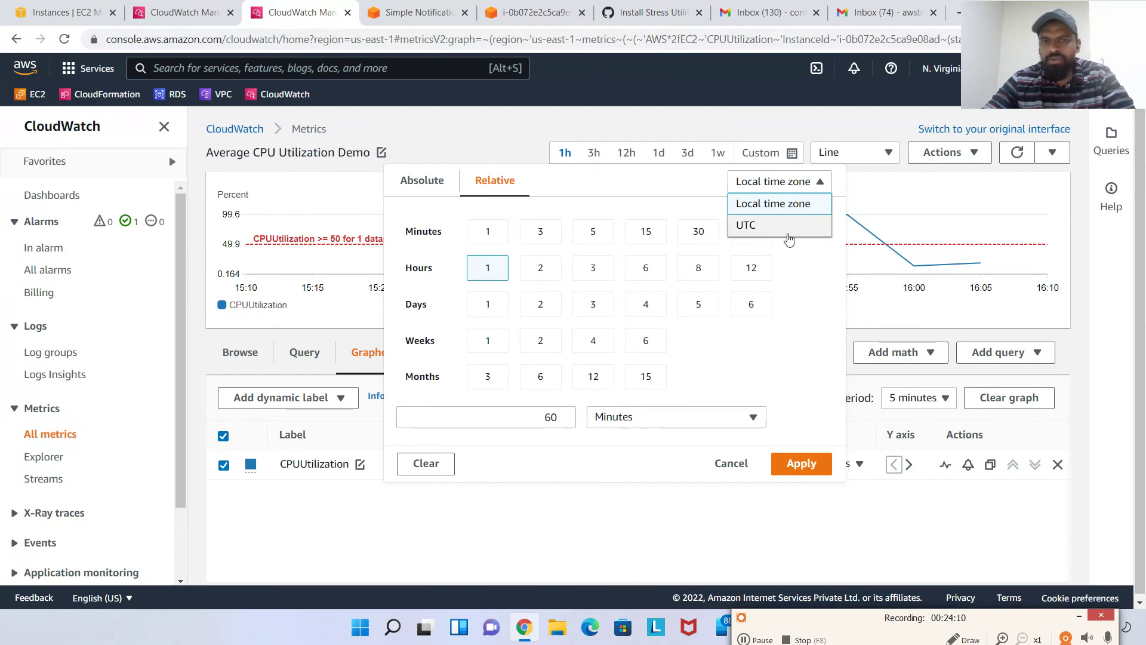
{"action": "left_click", "coordinate": [655, 181]}
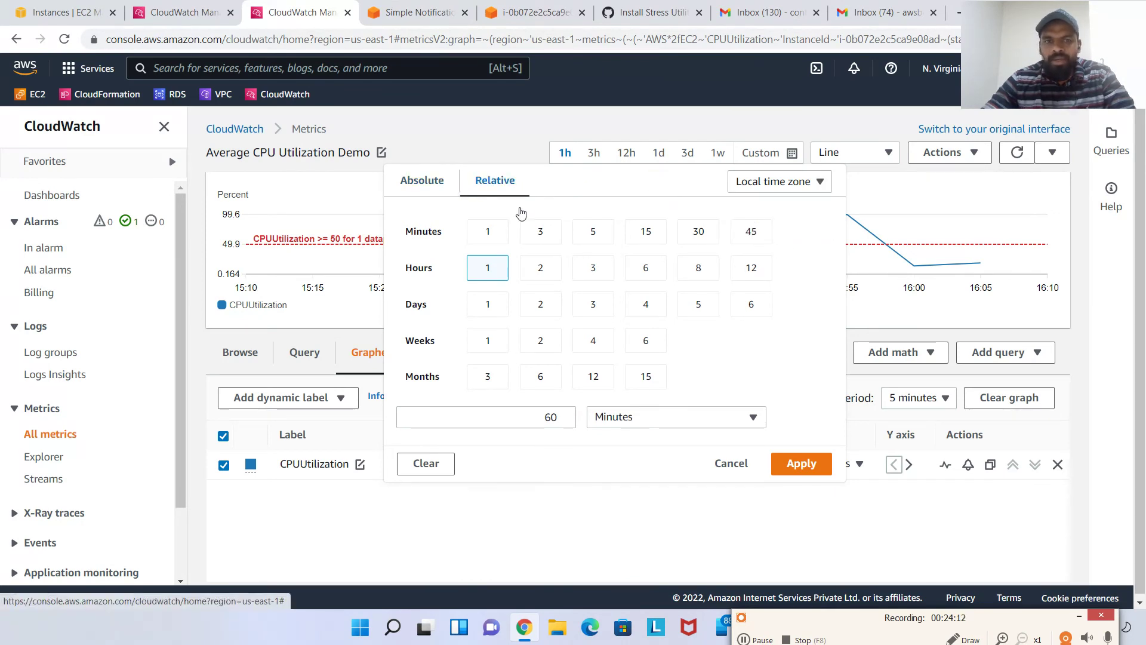
{"action": "left_click", "coordinate": [730, 463]}
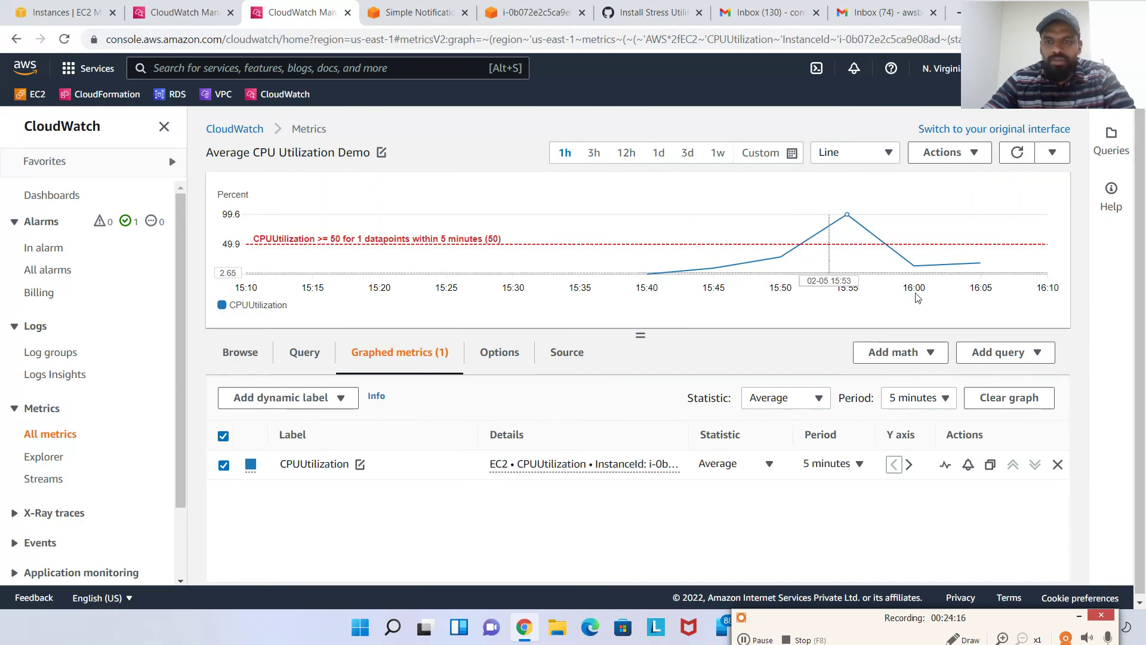
{"action": "mouse_move", "coordinate": [1026, 75]}
{"action": "left_mouse_down"}
{"action": "mouse_move", "coordinate": [991, 65]}
{"action": "mouse_move", "coordinate": [984, 77]}
{"action": "left_mouse_up"}
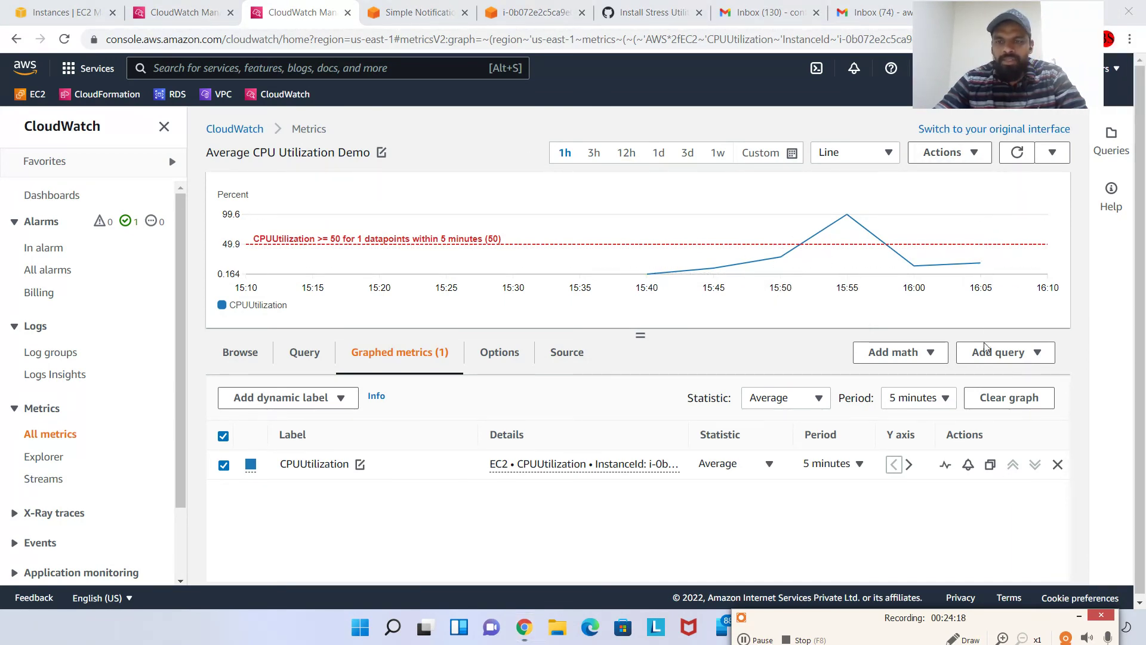
{"action": "mouse_move", "coordinate": [982, 245]}
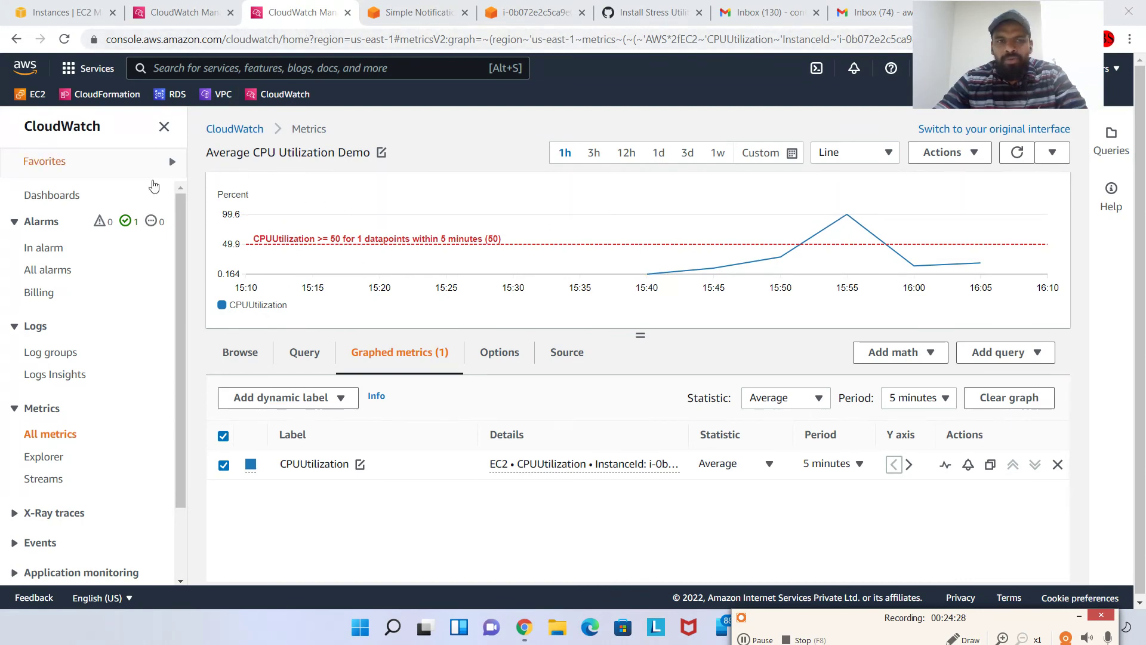
Close the metrics view, refresh the alarm details twice, and switch to the Gmail inbox
{"action": "left_click", "coordinate": [348, 12]}
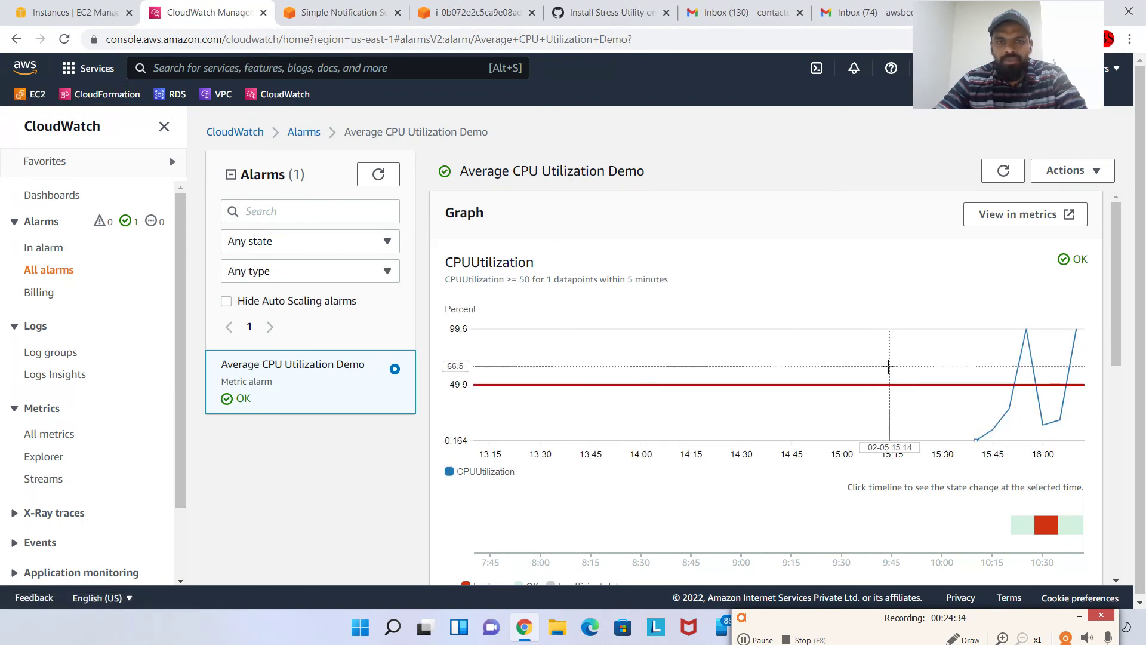
{"action": "left_click", "coordinate": [1004, 171]}
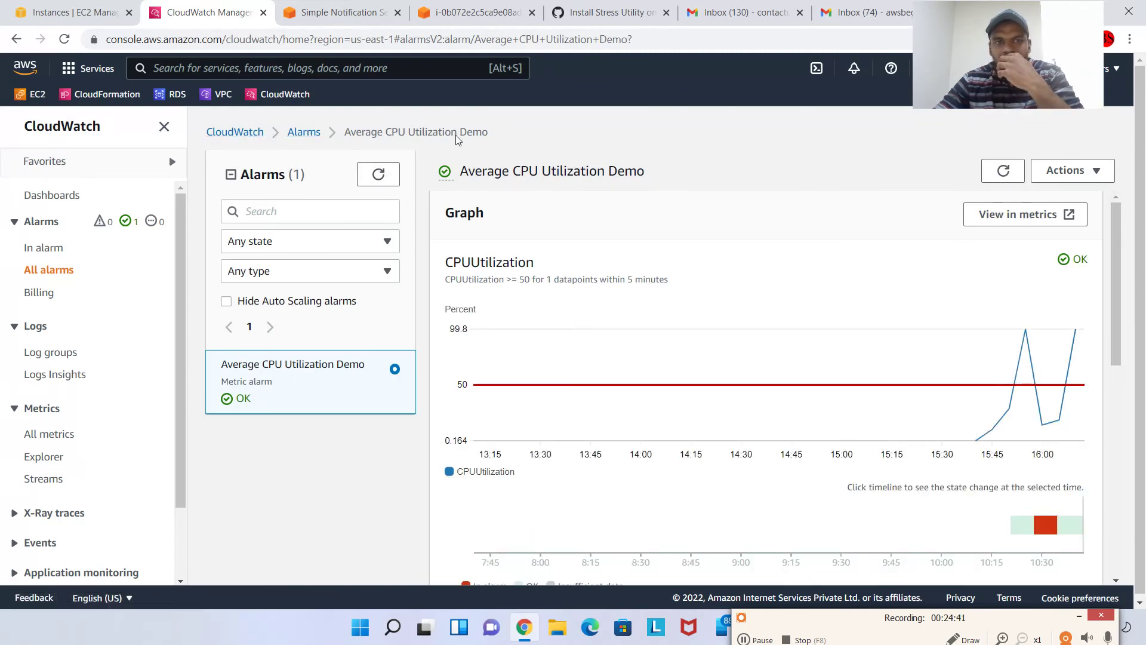
{"action": "mouse_move", "coordinate": [1075, 329]}
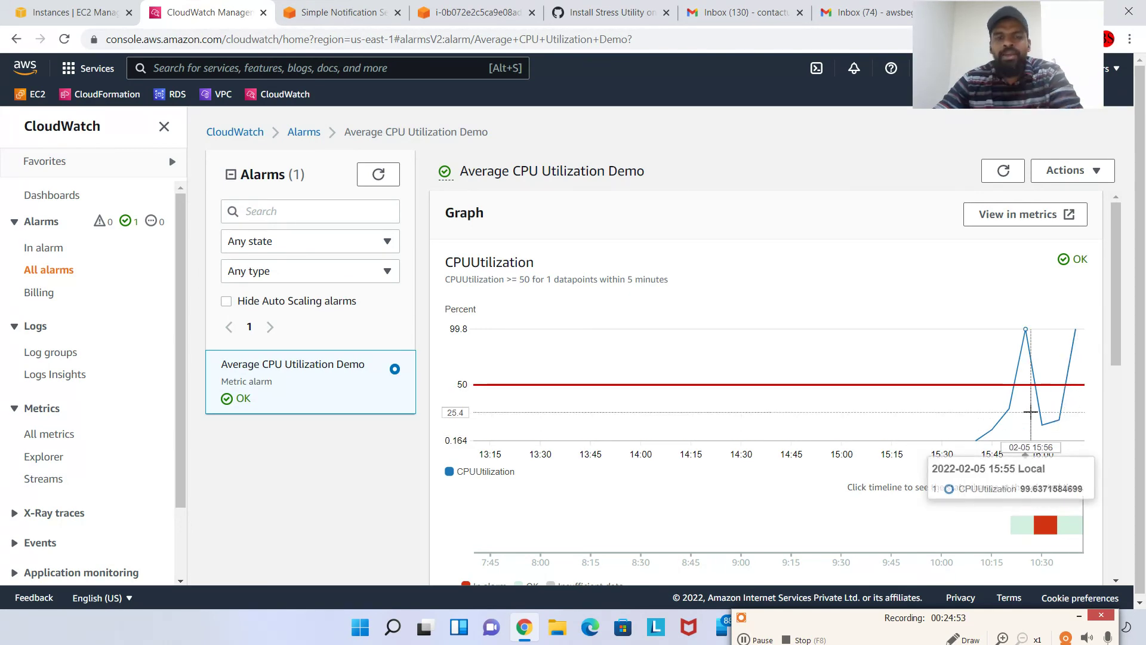
{"action": "triple_click", "coordinate": [1070, 255]}
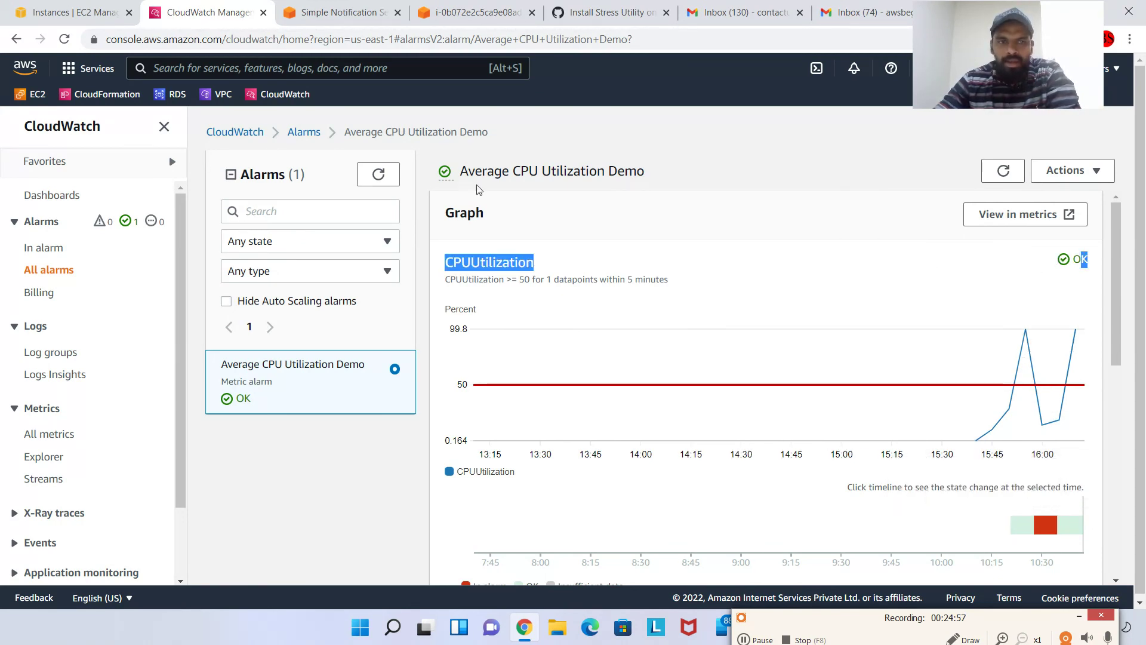
{"action": "left_click", "coordinate": [1003, 171]}
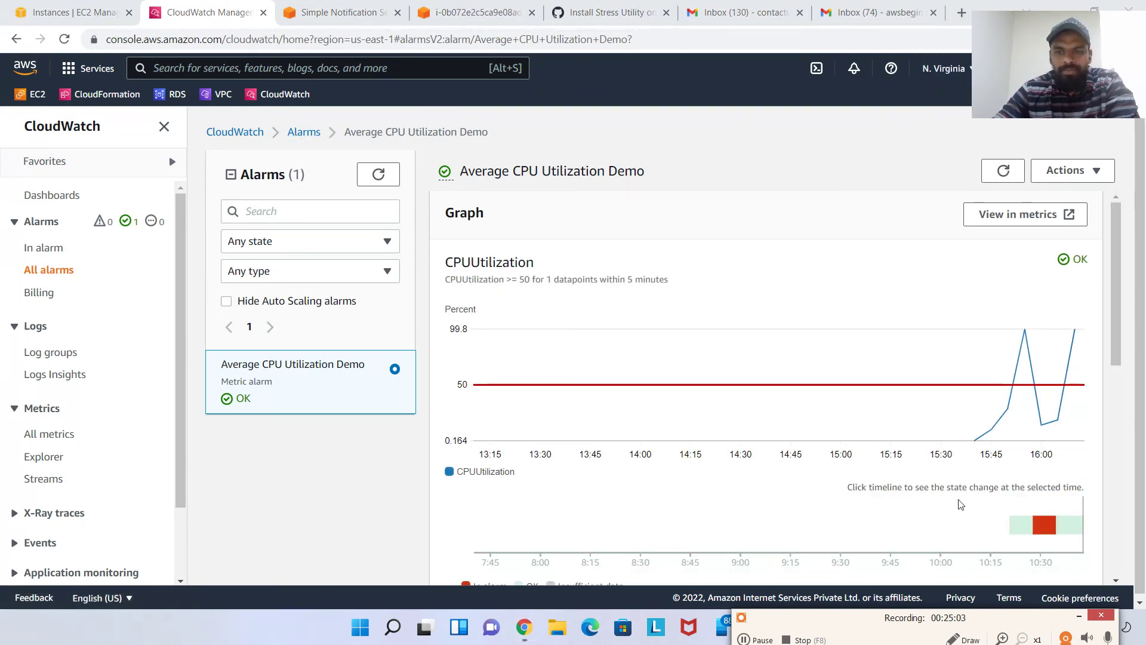
{"action": "key", "text": "ctrl+9"}
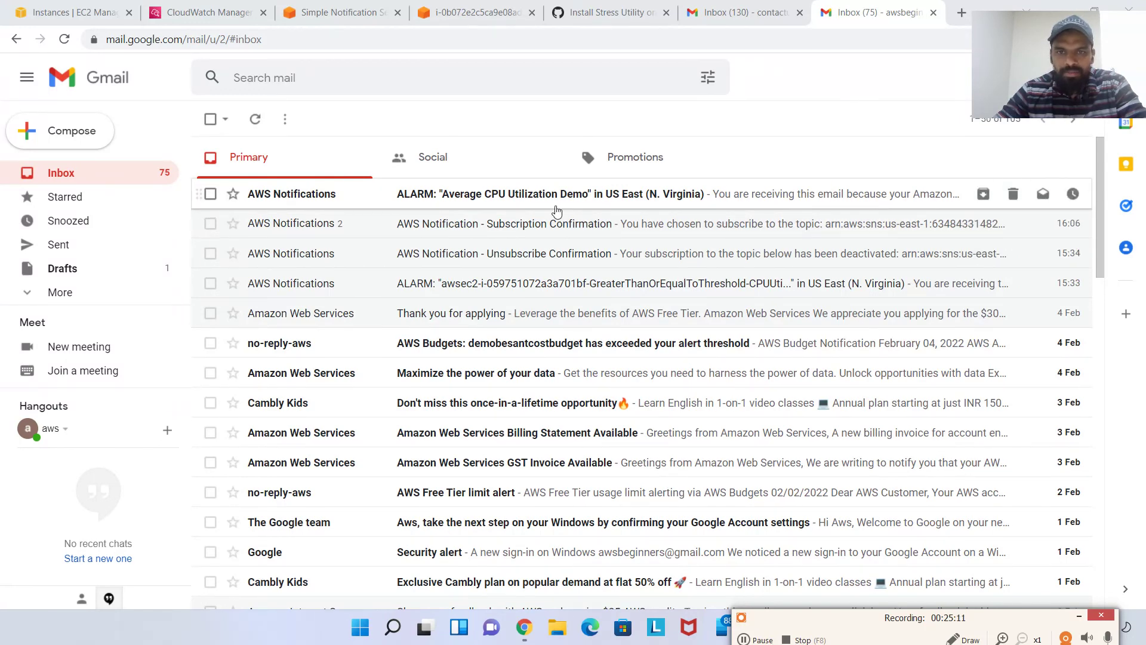
Open the ALARM email for Average CPU Utilization Demo and read its threshold and time
{"action": "left_click", "coordinate": [461, 199]}
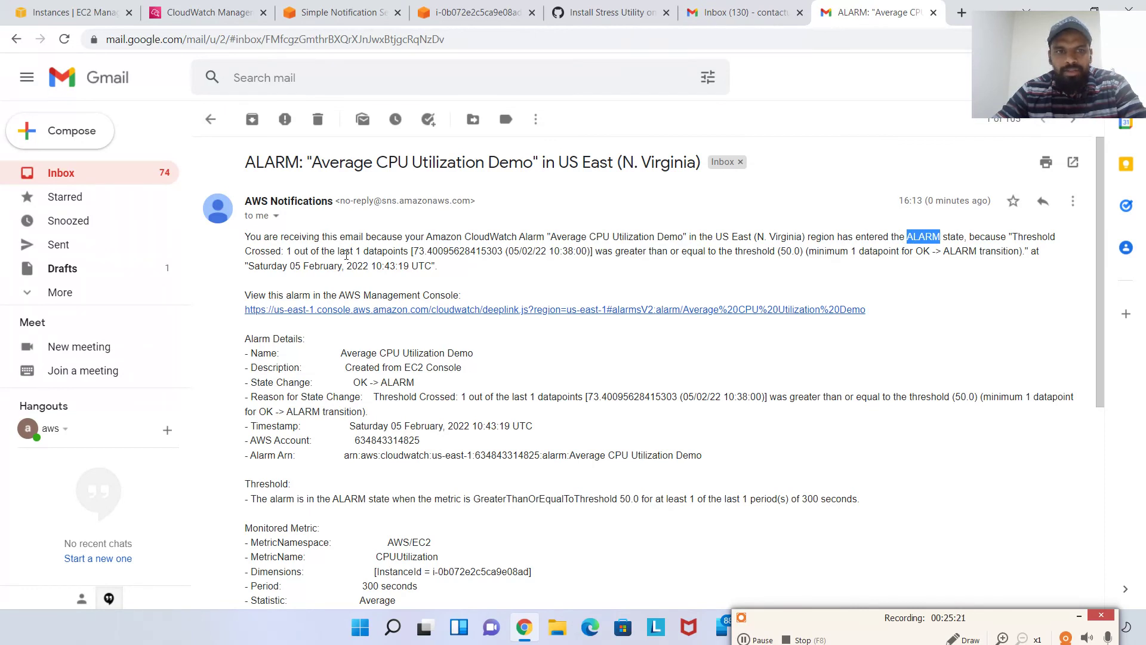
{"action": "left_click_drag", "start_coordinate": [294, 251], "coordinate": [409, 251]}
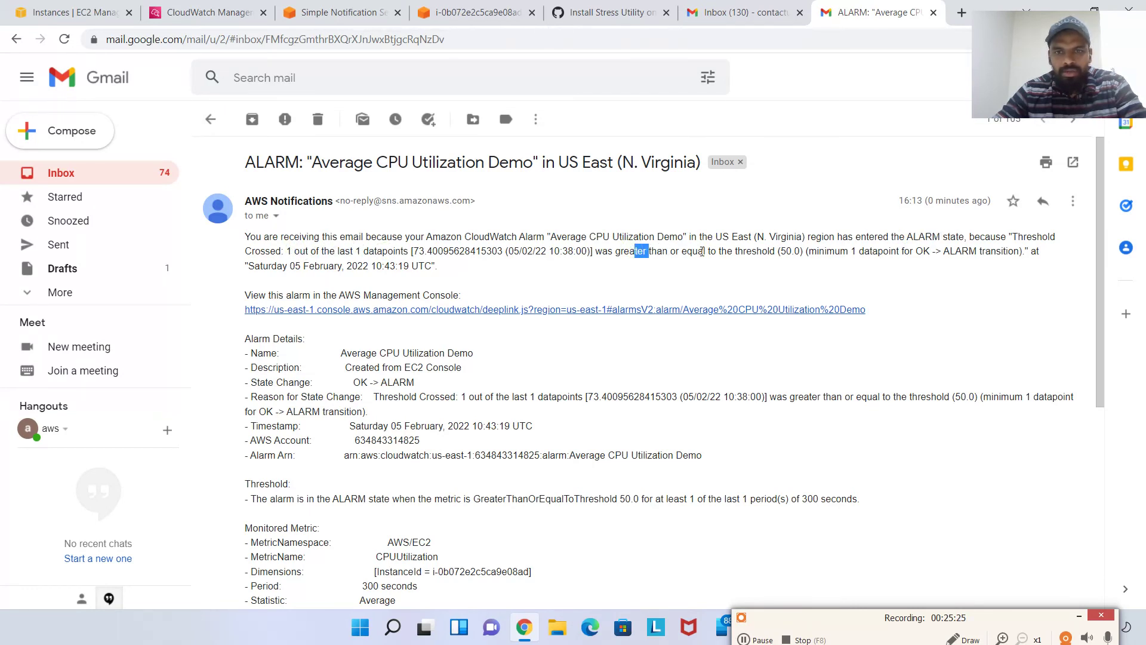
{"action": "left_click_drag", "start_coordinate": [702, 251], "coordinate": [975, 255]}
{"action": "left_click", "coordinate": [795, 255]}
{"action": "left_click", "coordinate": [925, 251]}
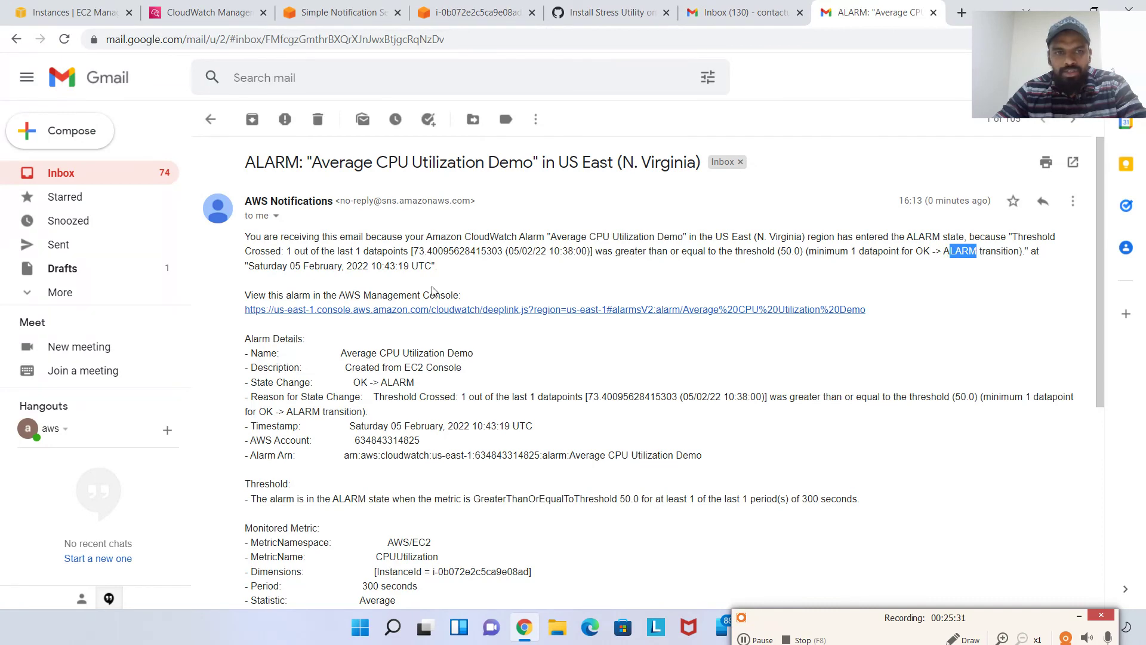
{"action": "left_click_drag", "start_coordinate": [308, 261], "coordinate": [484, 266]}
{"action": "left_click", "coordinate": [504, 262]}
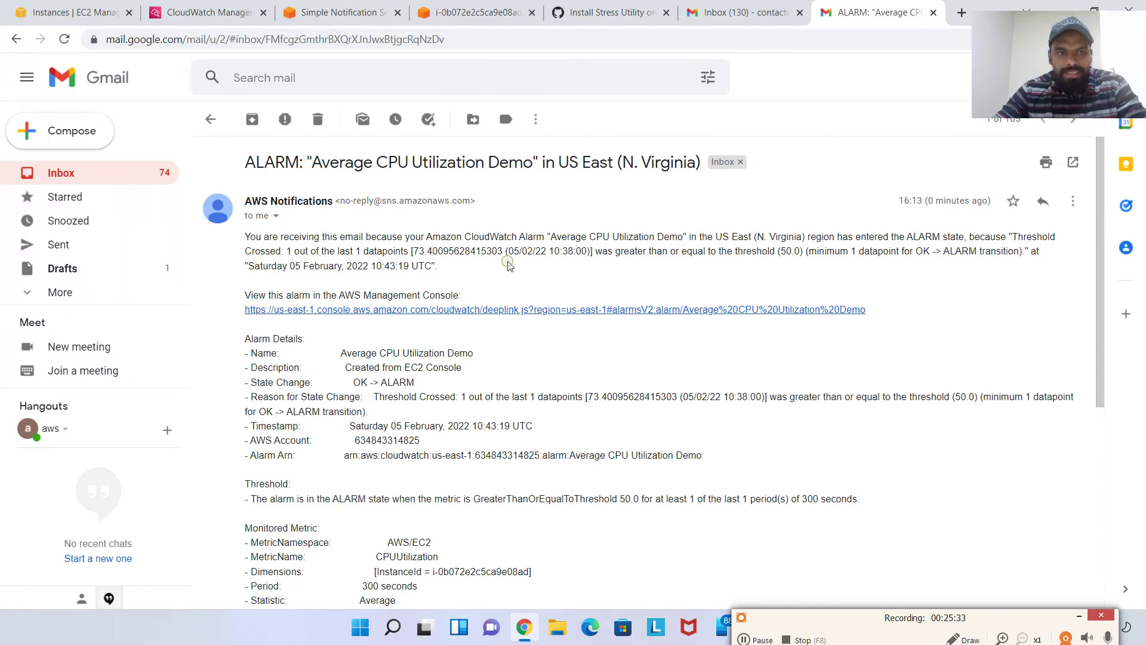
Read the email's Alarm Details name, state change and reason, then return to SNS
{"action": "scroll", "coordinate": [419, 280], "scroll_direction": "down", "scroll_amount": 3}
{"action": "left_click_drag", "start_coordinate": [363, 195], "coordinate": [495, 210]}
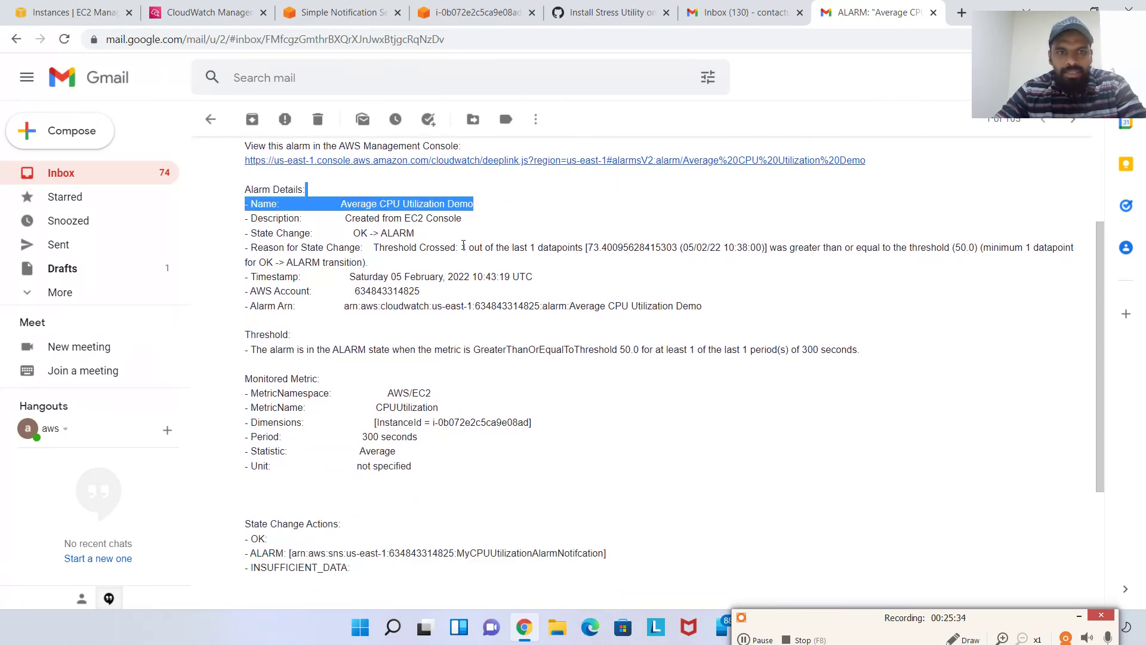
{"action": "left_click_drag", "start_coordinate": [351, 244], "coordinate": [661, 388]}
{"action": "left_click", "coordinate": [442, 286]}
{"action": "left_click", "coordinate": [419, 468]}
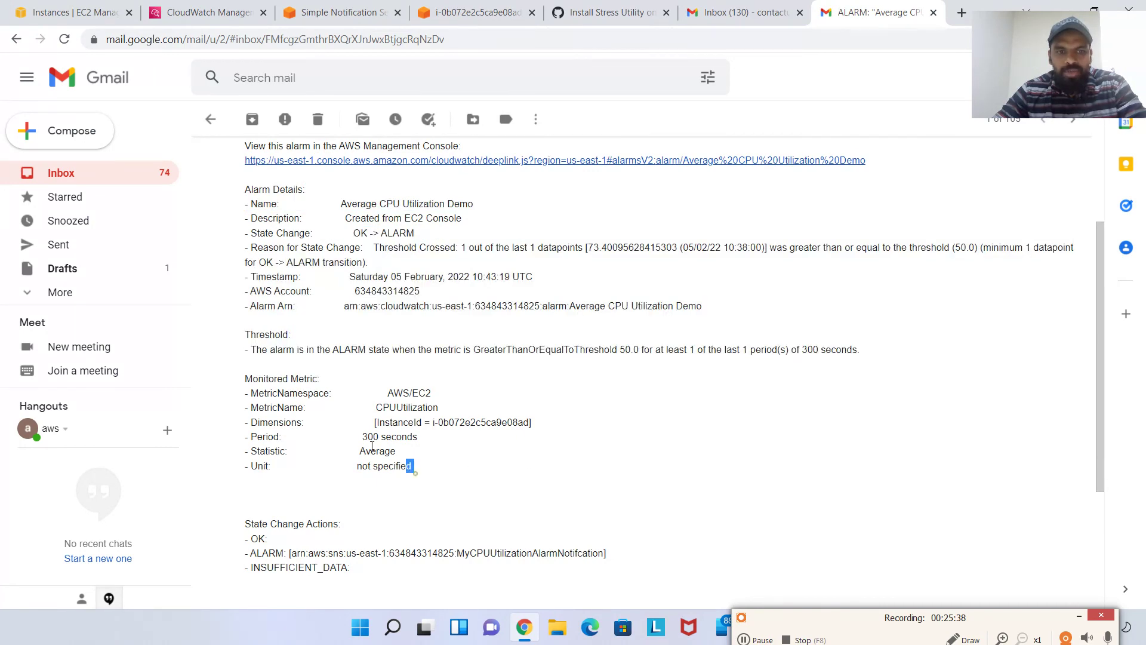
{"action": "left_click_drag", "start_coordinate": [371, 447], "coordinate": [246, 322]}
{"action": "scroll", "coordinate": [420, 292], "scroll_direction": "up", "scroll_amount": 3}
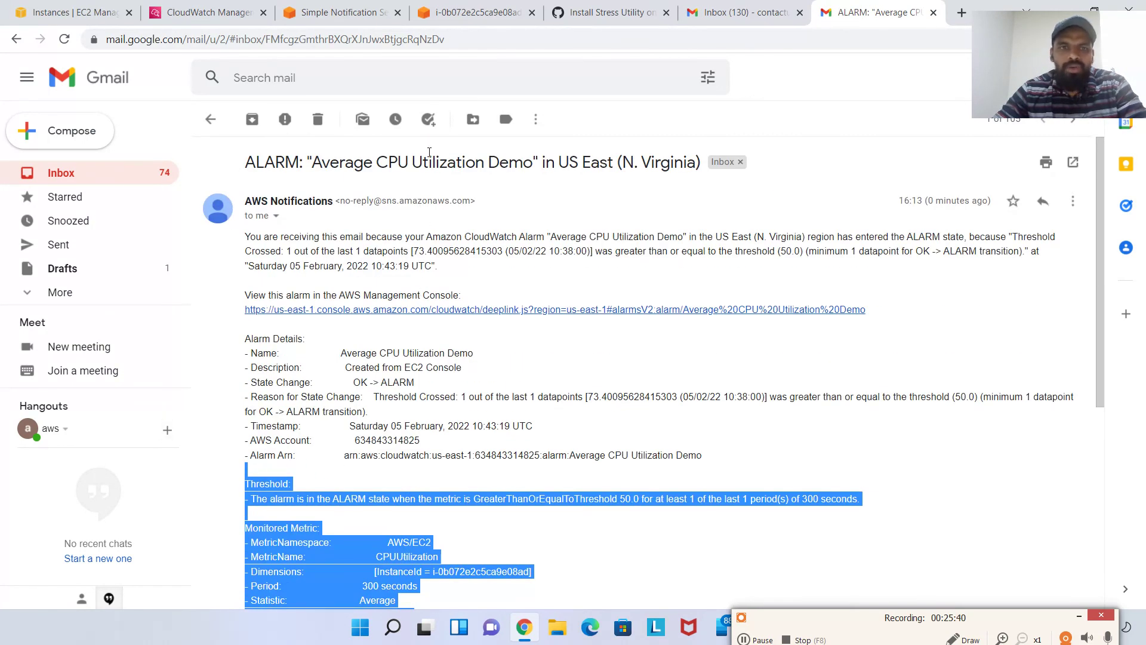
{"action": "left_click", "coordinate": [347, 18]}
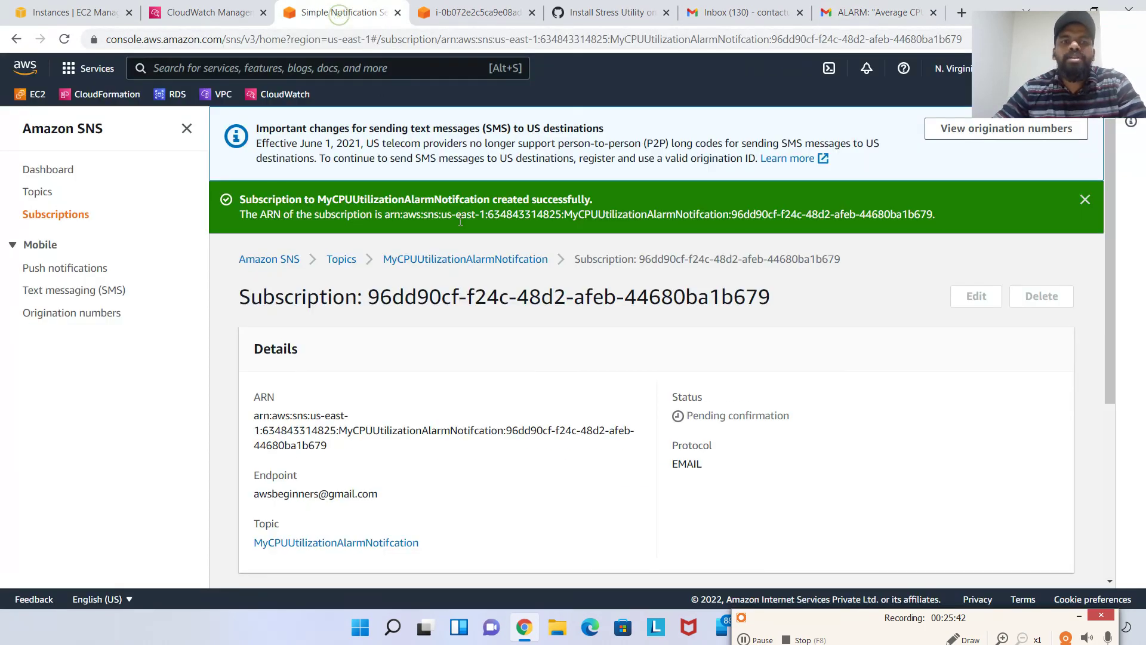
Open the MyCPUUtilizationAlarmNotifcation topic from the SNS topics list
{"action": "left_click", "coordinate": [341, 259]}
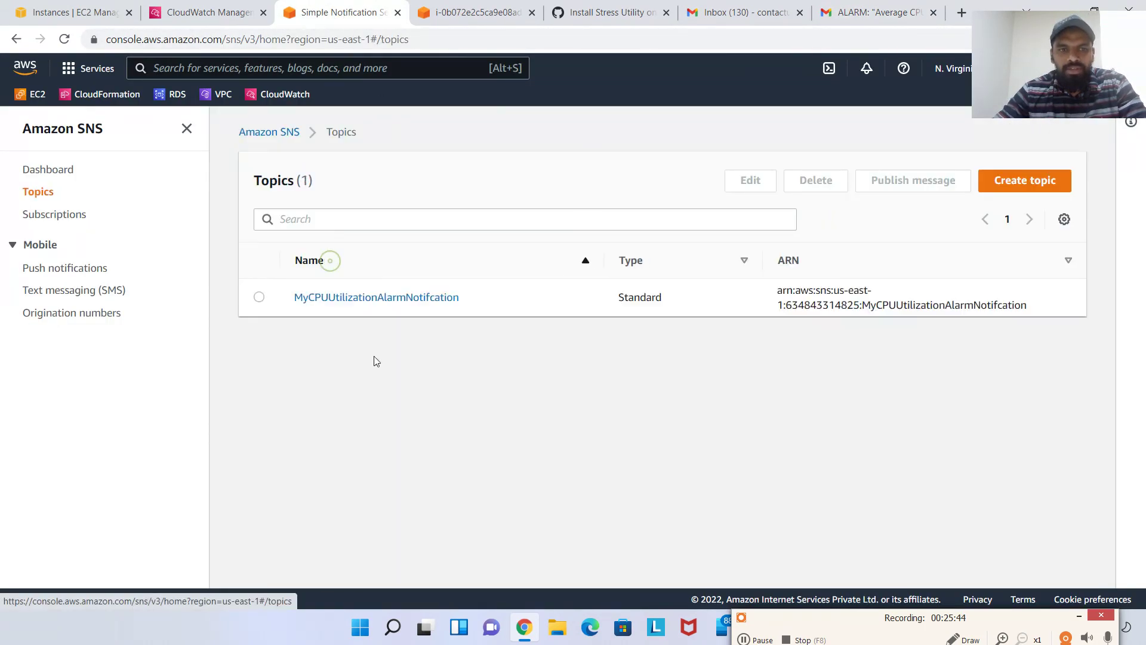
{"action": "left_click", "coordinate": [382, 298]}
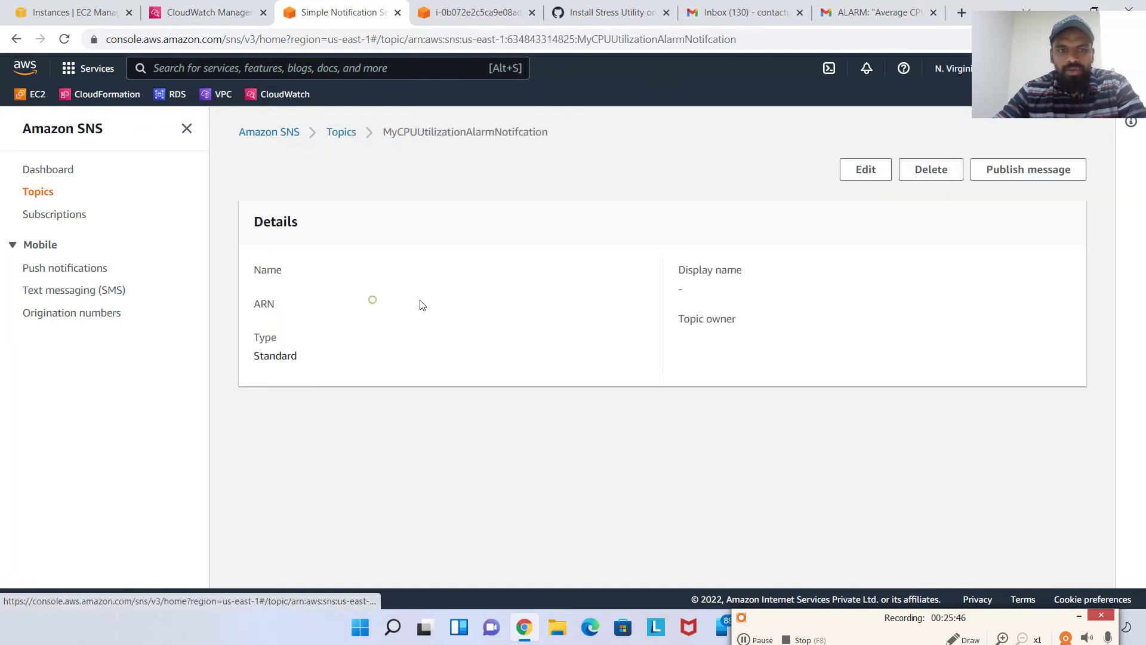
{"action": "scroll", "coordinate": [421, 357], "scroll_direction": "down", "scroll_amount": 2}
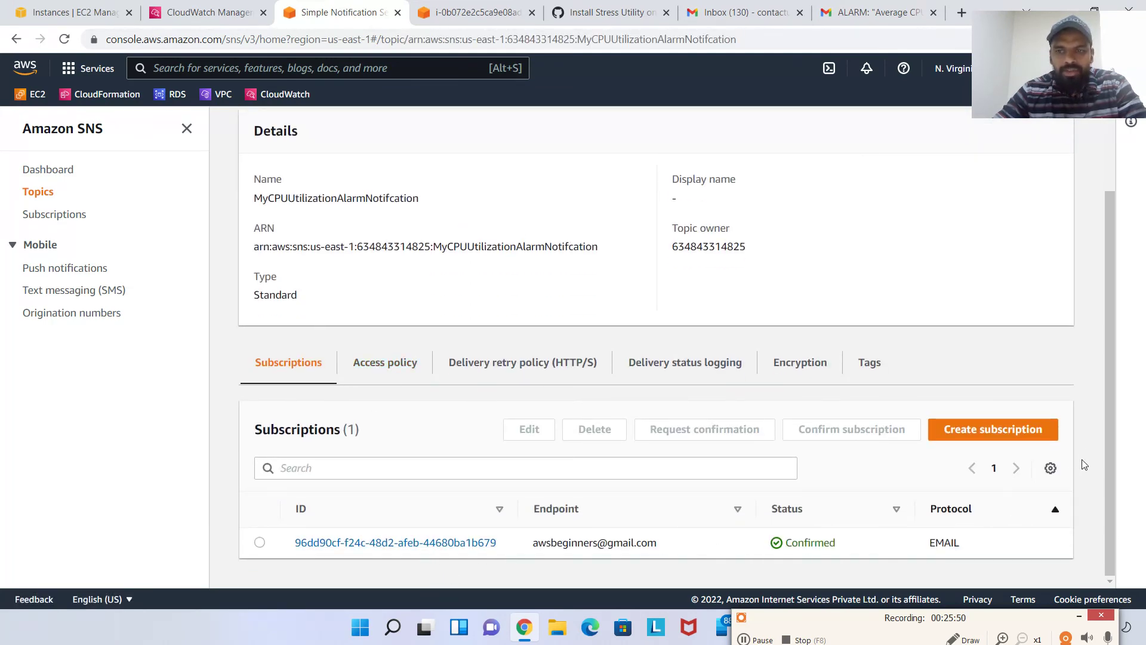
Start a new subscription with protocol Email, then cancel it
{"action": "left_click", "coordinate": [1015, 431]}
{"action": "scroll", "coordinate": [237, 431], "scroll_direction": "down", "scroll_amount": 2}
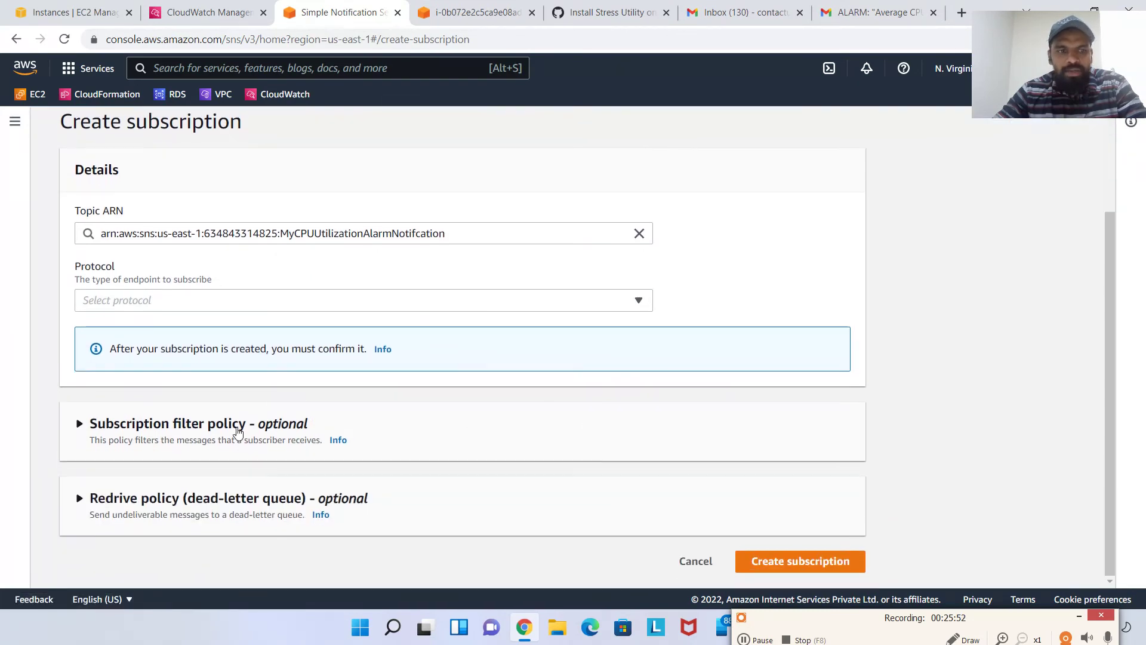
{"action": "left_click", "coordinate": [319, 307]}
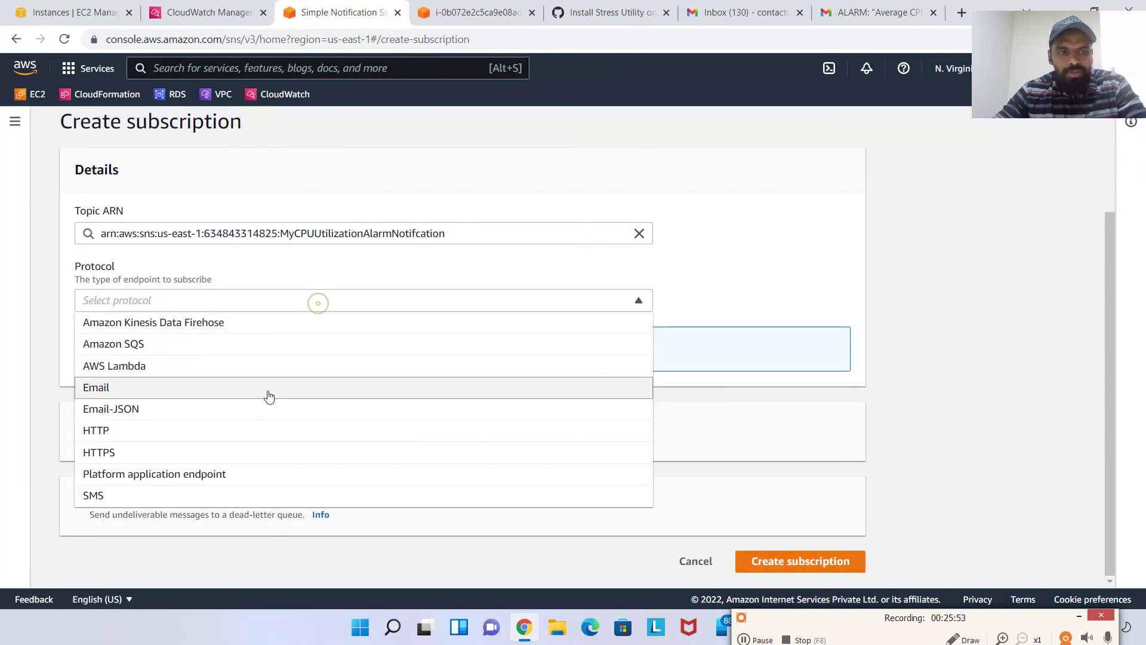
{"action": "left_click", "coordinate": [200, 396]}
{"action": "left_click", "coordinate": [559, 301]}
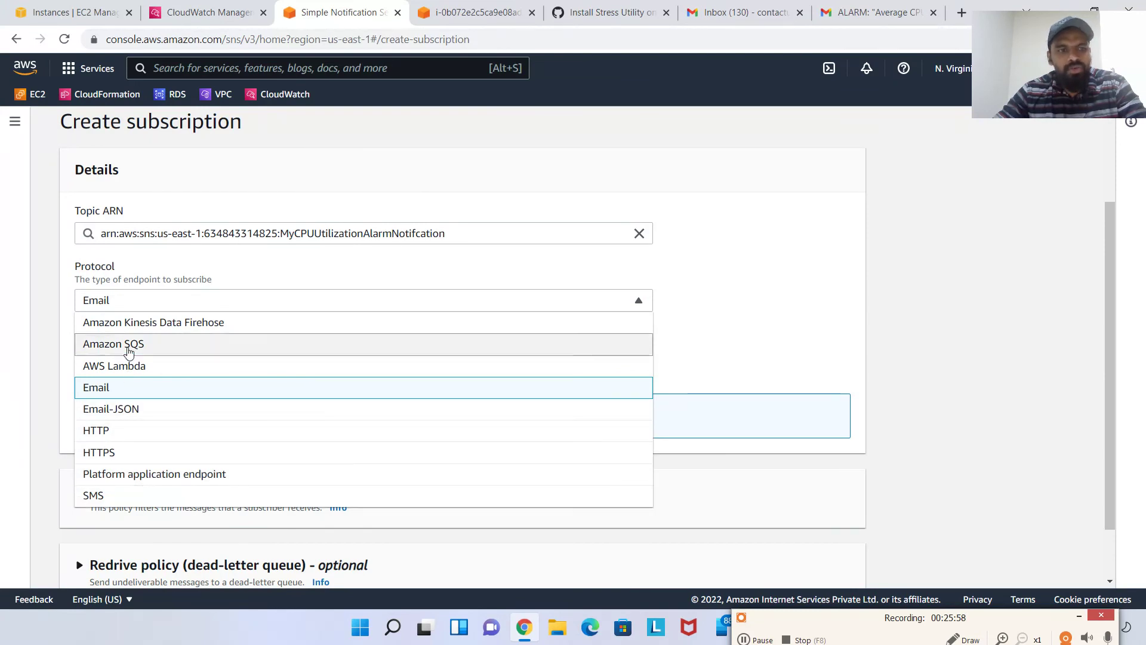
{"action": "left_click", "coordinate": [742, 350]}
{"action": "scroll", "coordinate": [842, 468], "scroll_direction": "down", "scroll_amount": 1}
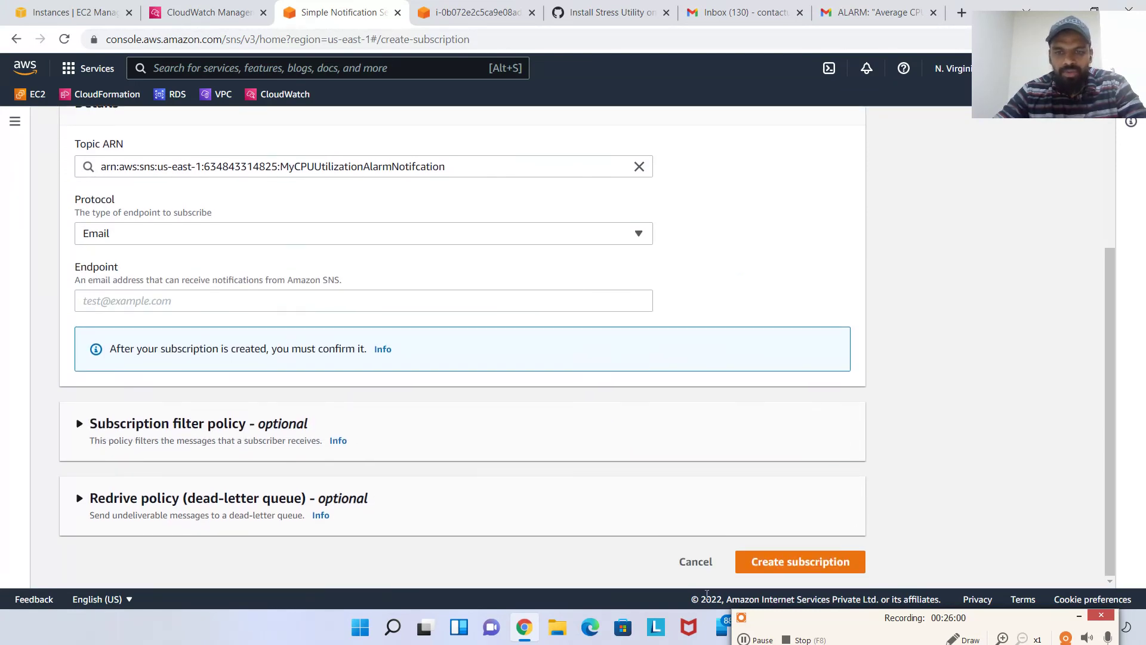
{"action": "left_click", "coordinate": [688, 564]}
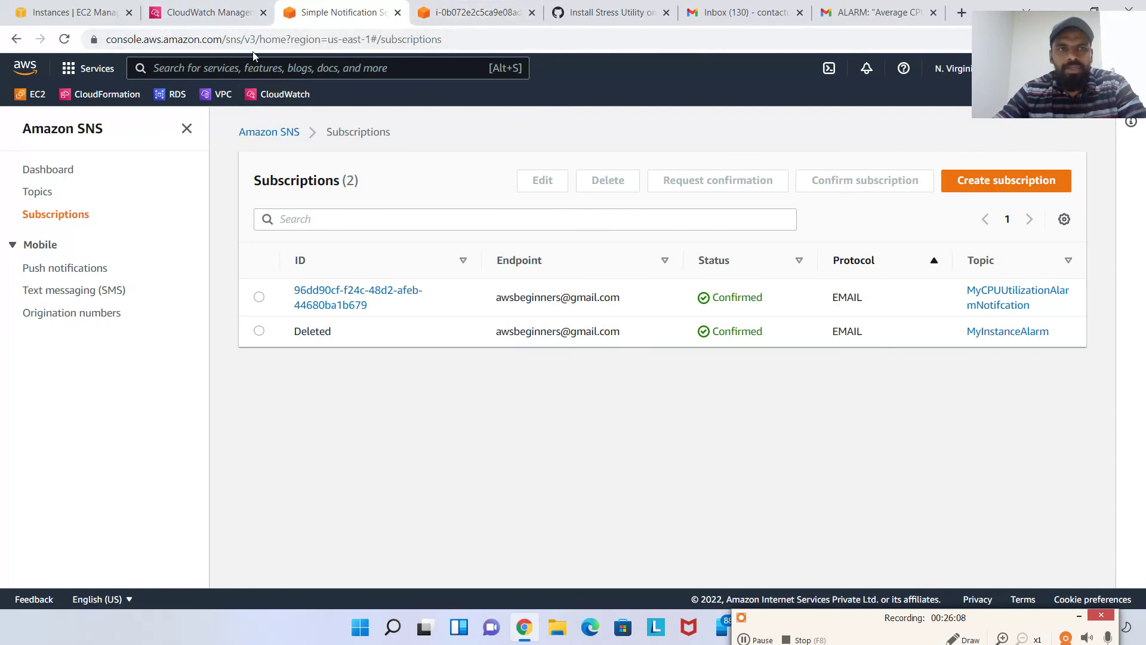
Refresh and review the CloudWatch alarm's CPU graph, then go to the EC2 Instances list
{"action": "left_click", "coordinate": [200, 12]}
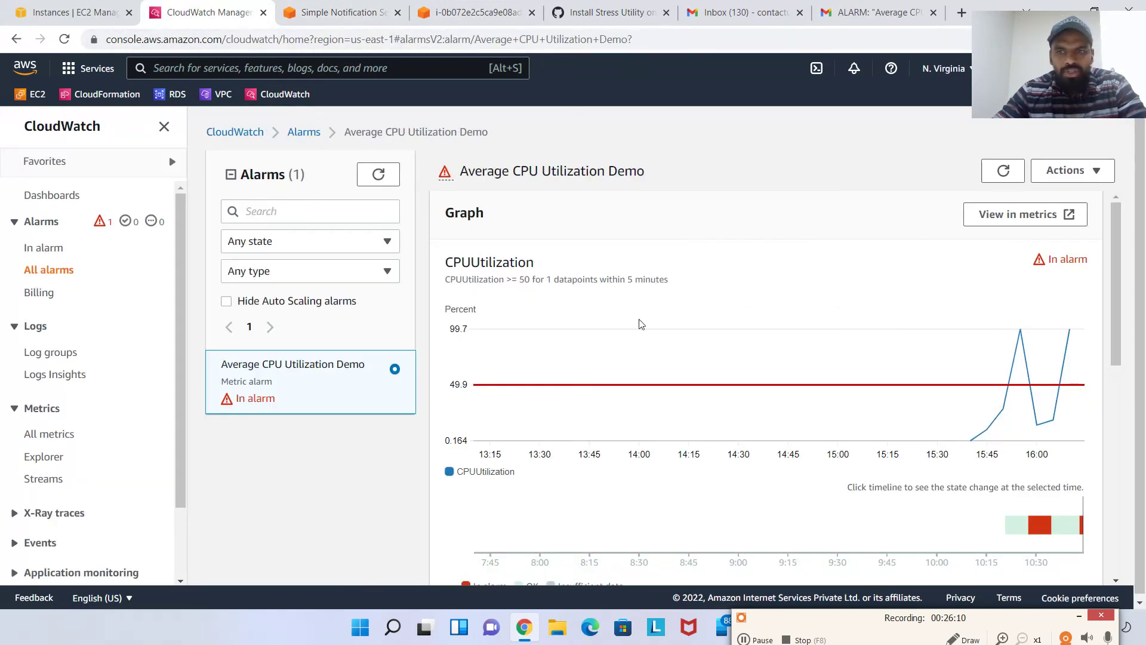
{"action": "left_click", "coordinate": [1004, 170]}
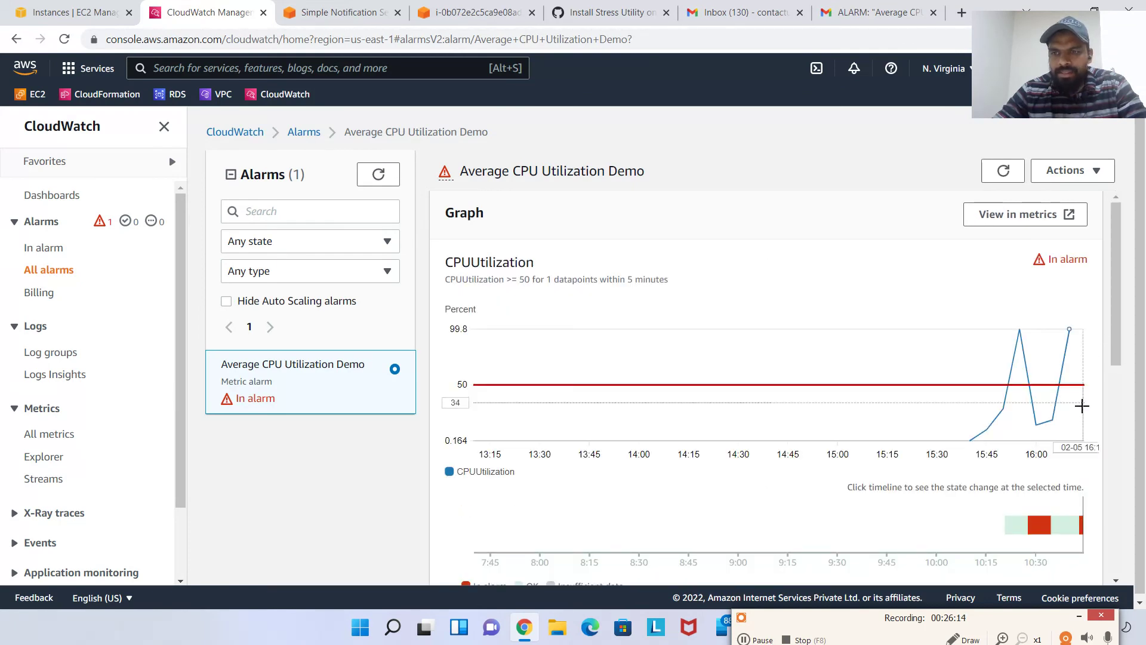
{"action": "scroll", "coordinate": [1083, 418], "scroll_direction": "down", "scroll_amount": 1}
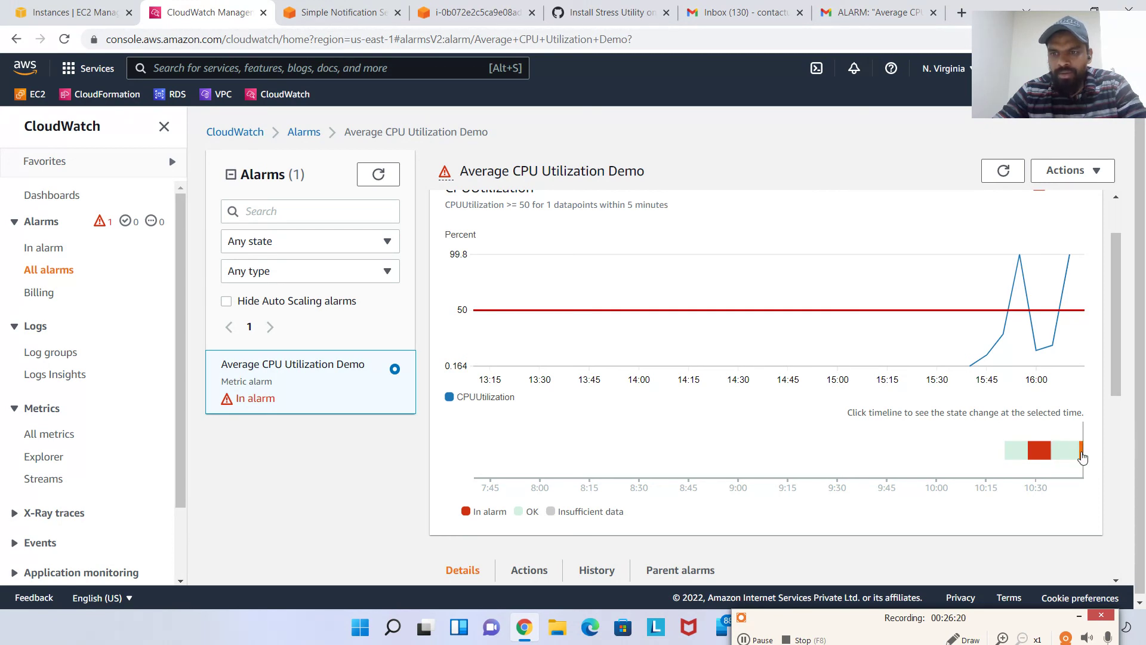
{"action": "scroll", "coordinate": [484, 284], "scroll_direction": "up", "scroll_amount": 1}
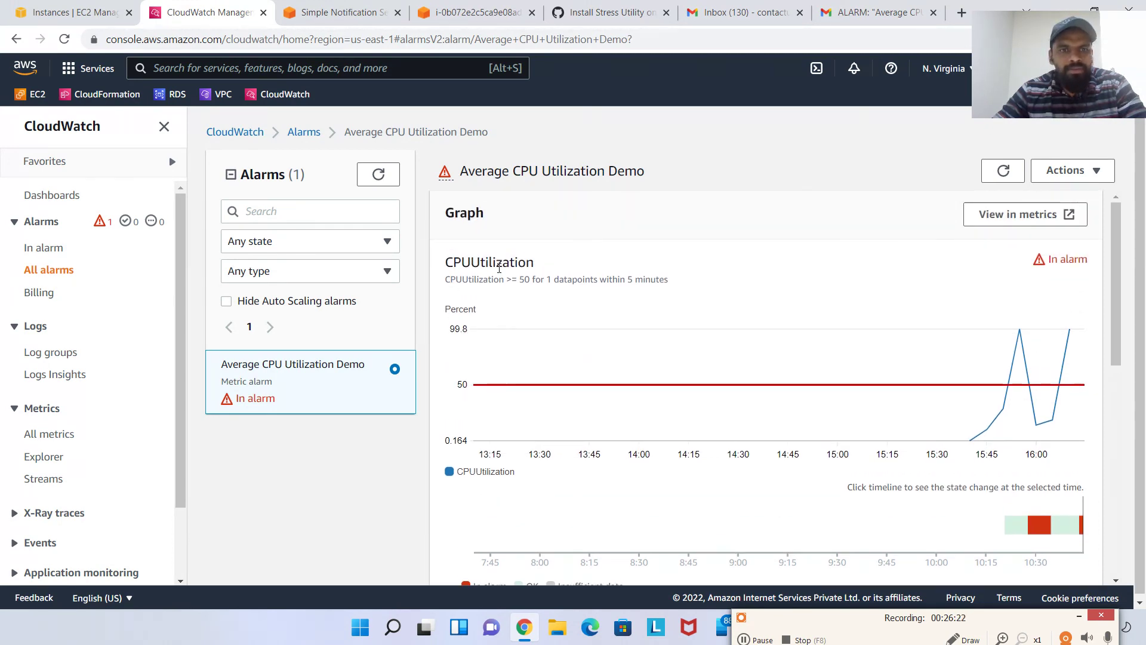
{"action": "scroll", "coordinate": [461, 286], "scroll_direction": "down", "scroll_amount": 1}
{"action": "left_click", "coordinate": [96, 4]}
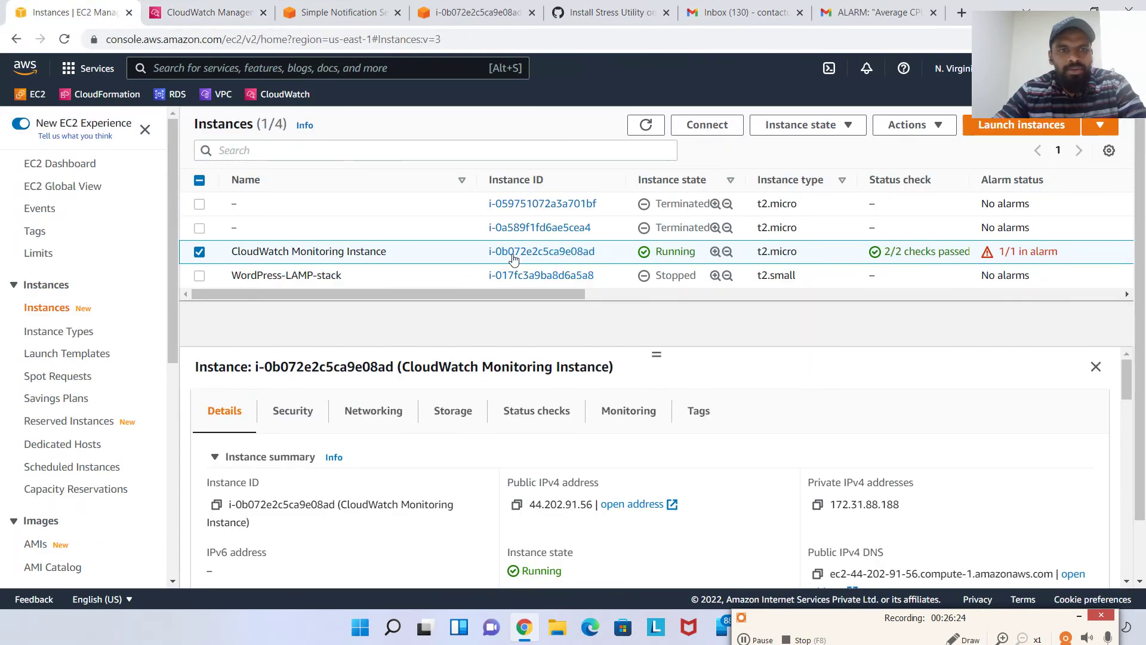
Terminate the CloudWatch Monitoring Instance from the Instance state menu
{"action": "left_click", "coordinate": [844, 125]}
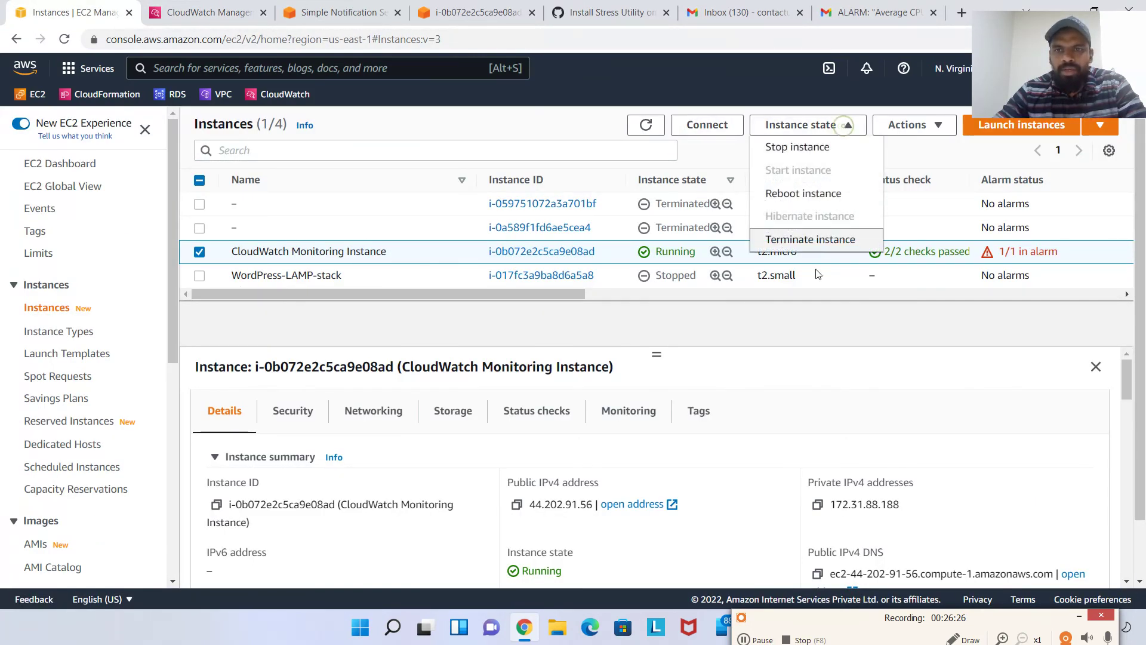
{"action": "left_click", "coordinate": [827, 240]}
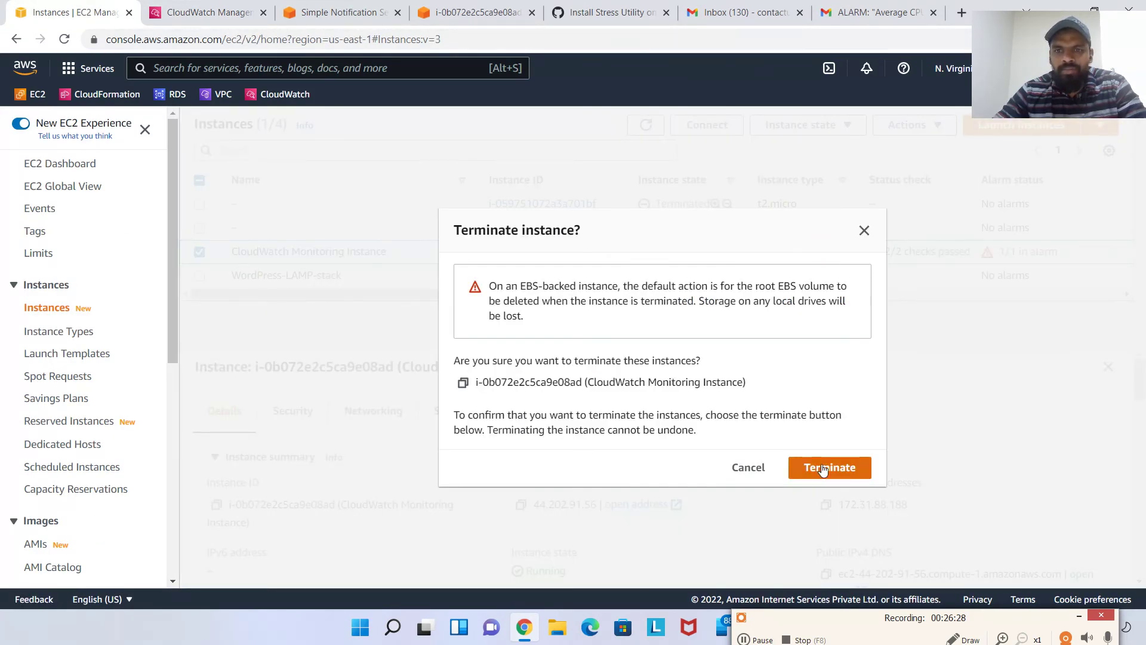
{"action": "left_click", "coordinate": [824, 469]}
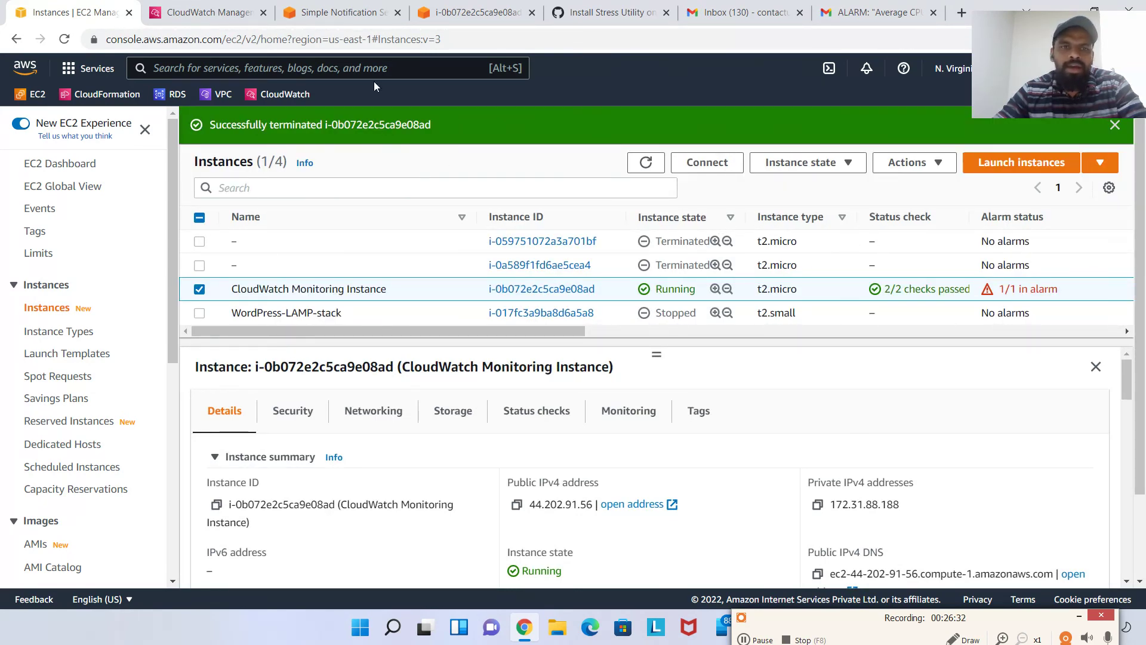
Start deleting the Average CPU Utilization Demo alarm but cancel, keeping it, then return to EC2
{"action": "left_click", "coordinate": [202, 12]}
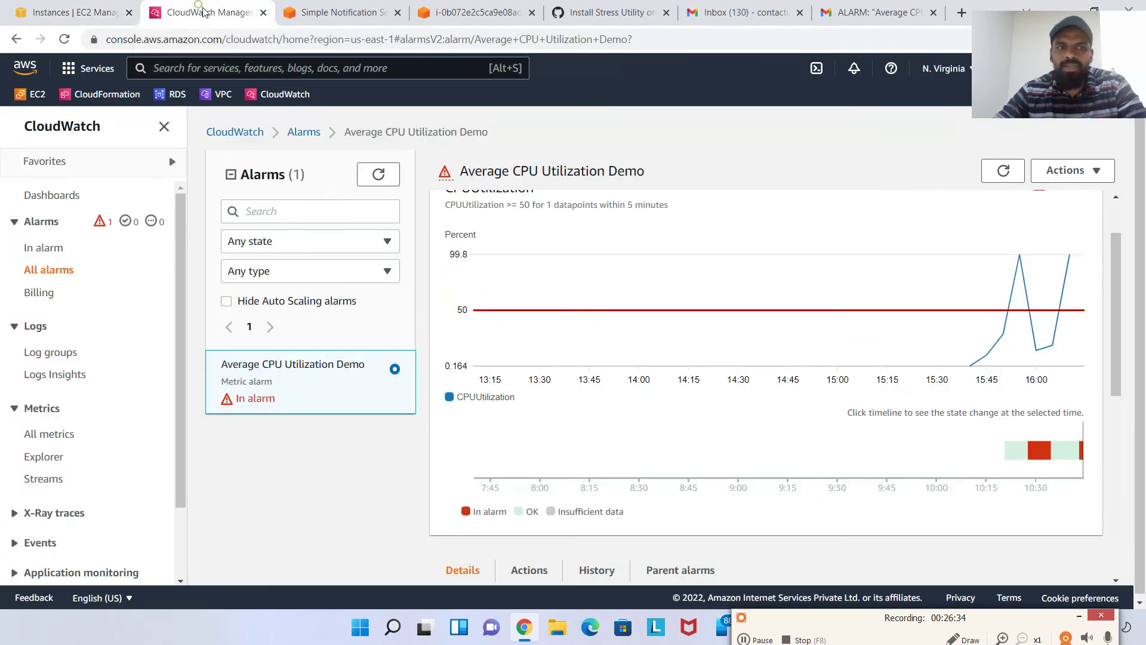
{"action": "left_click", "coordinate": [305, 133]}
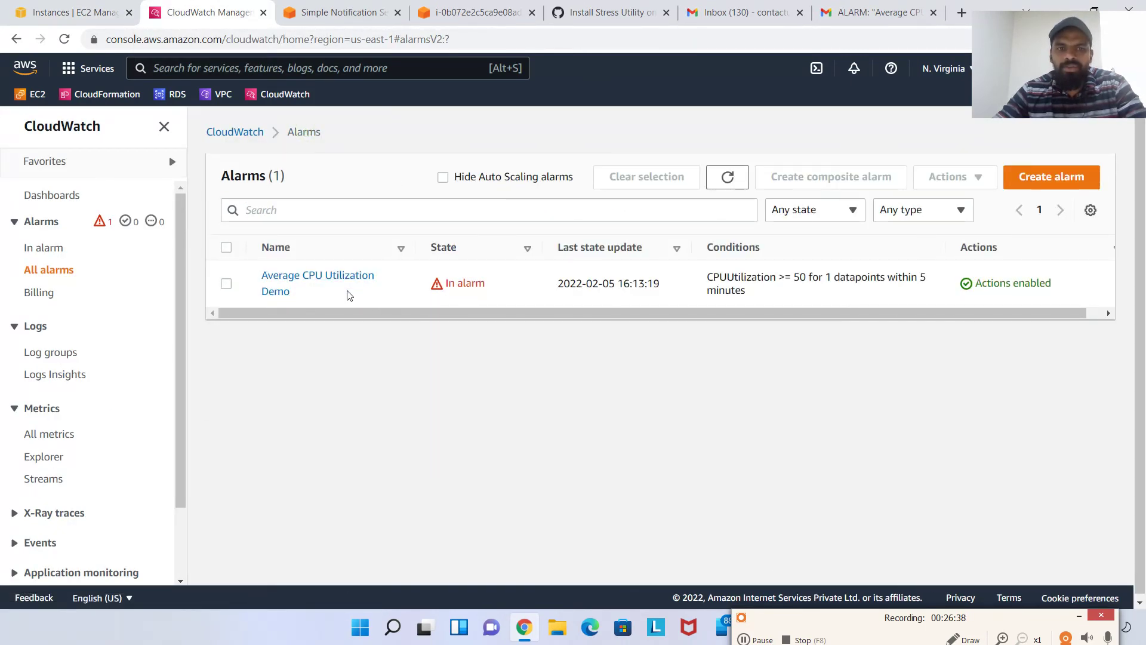
{"action": "left_click", "coordinate": [228, 285]}
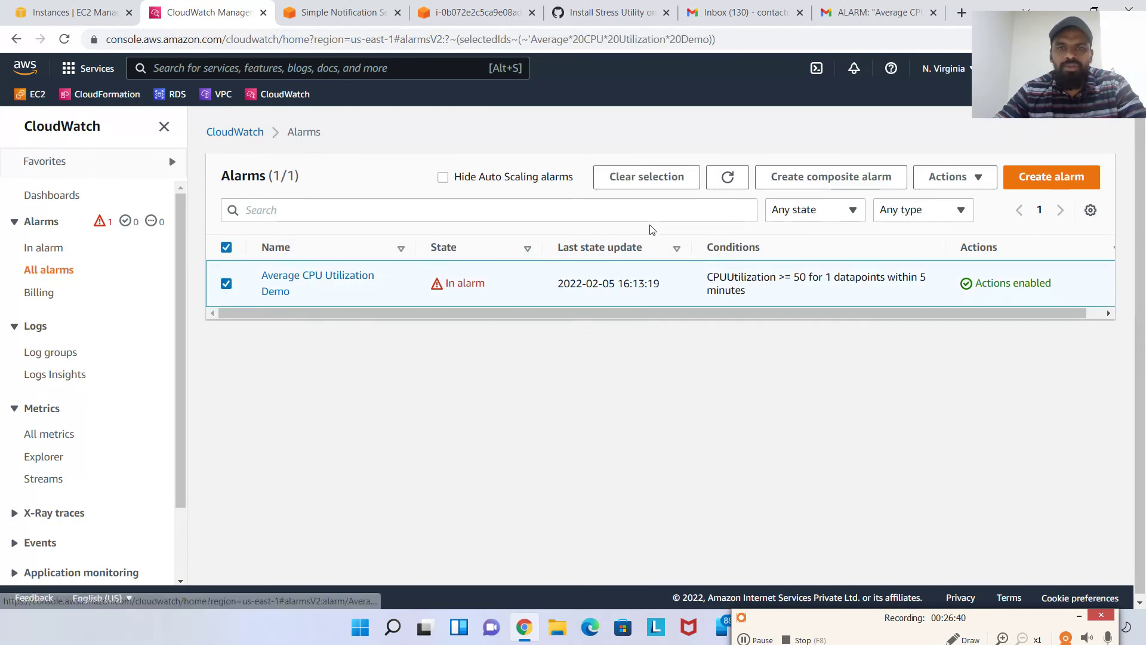
{"action": "left_click", "coordinate": [978, 180]}
{"action": "left_click", "coordinate": [976, 248]}
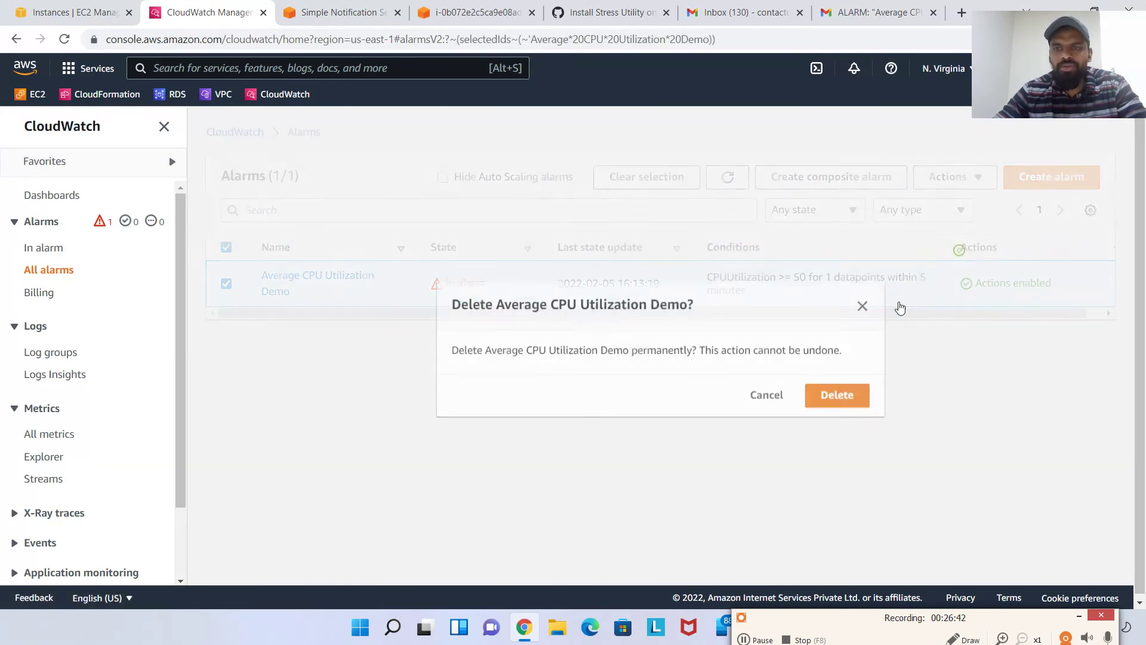
{"action": "left_click", "coordinate": [776, 394]}
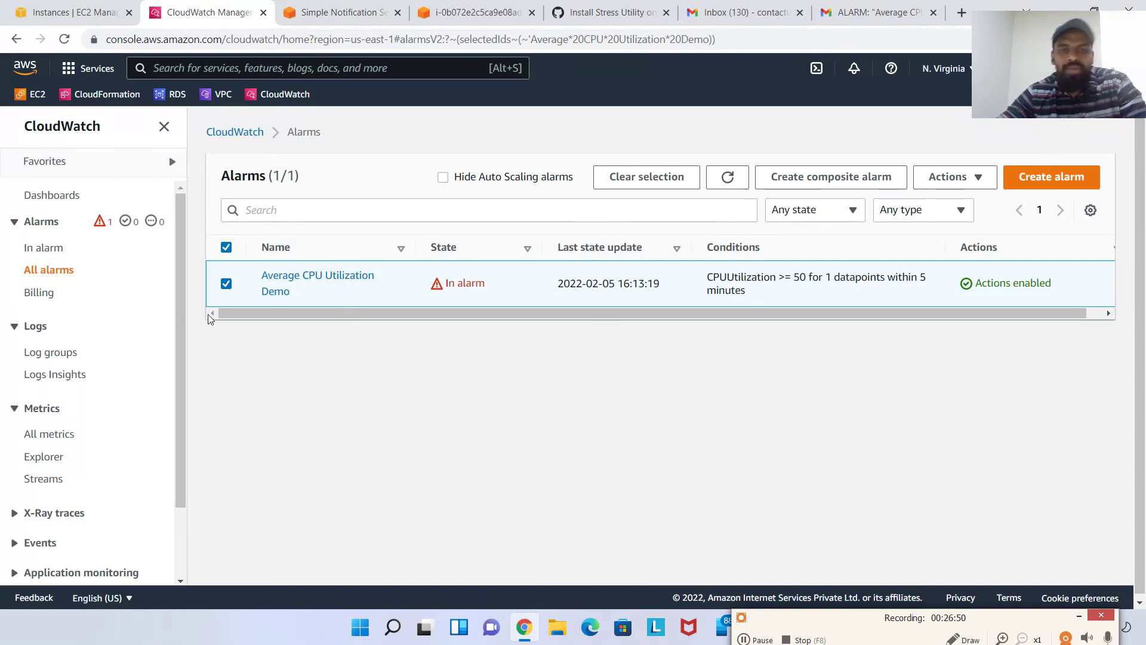
{"action": "left_click", "coordinate": [92, 6]}
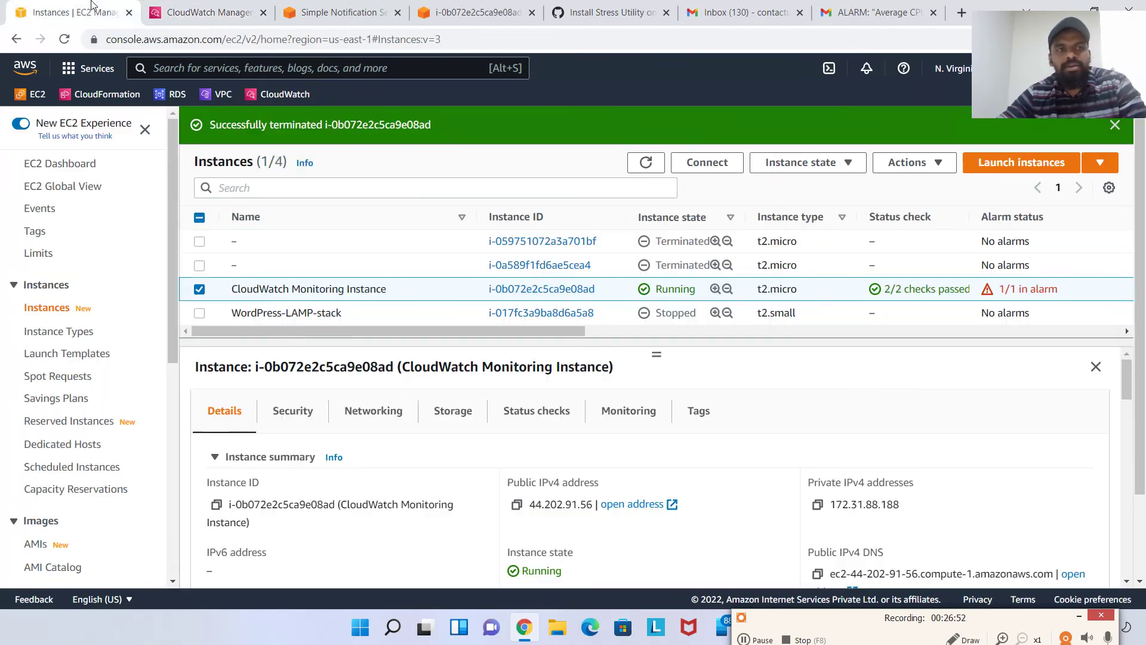
Open the Average CPU Utilization Demo alarm for editing from the WordPress-LAMP-stack instance, then leave unchanged
{"action": "left_click", "coordinate": [671, 314]}
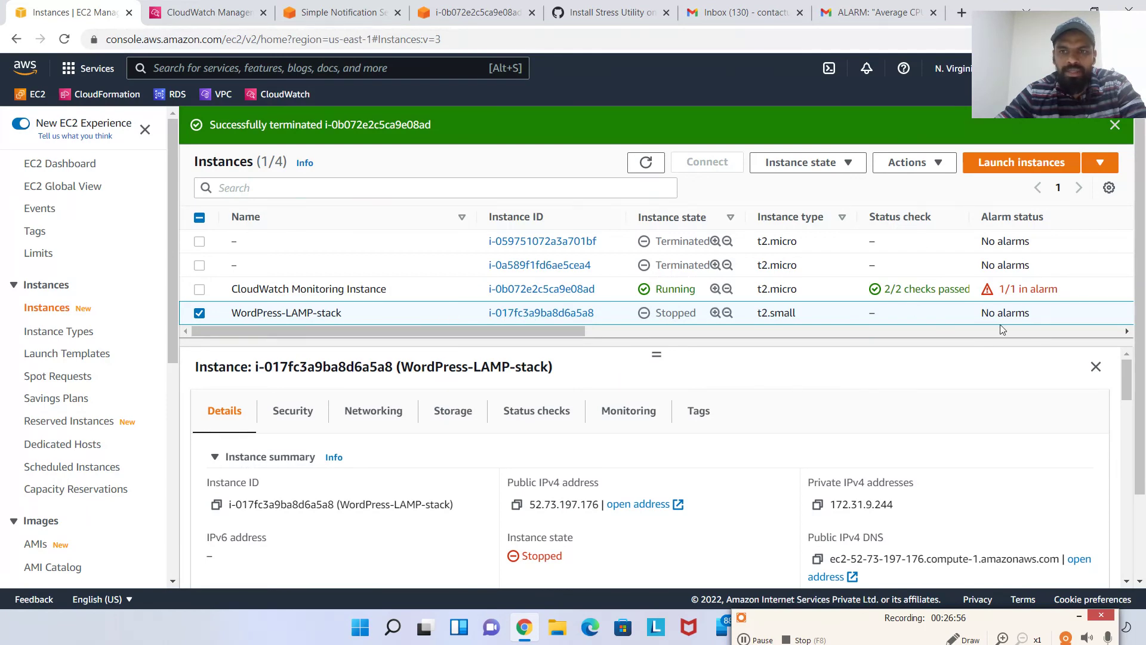
{"action": "left_click_drag", "start_coordinate": [532, 334], "coordinate": [601, 333]}
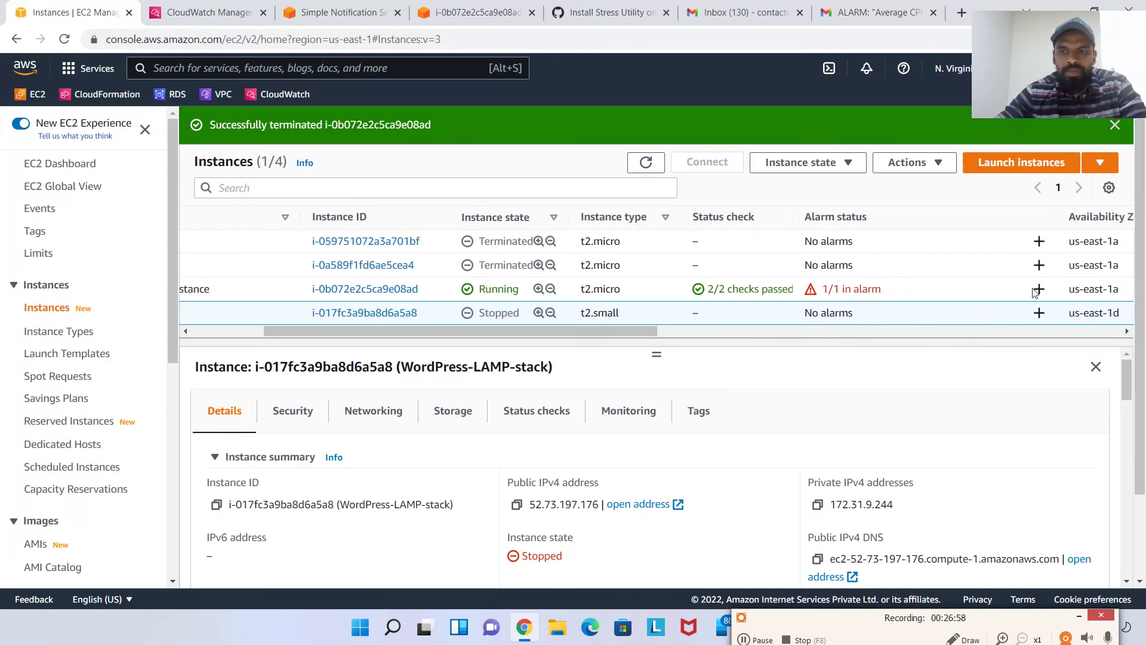
{"action": "left_click", "coordinate": [1040, 314]}
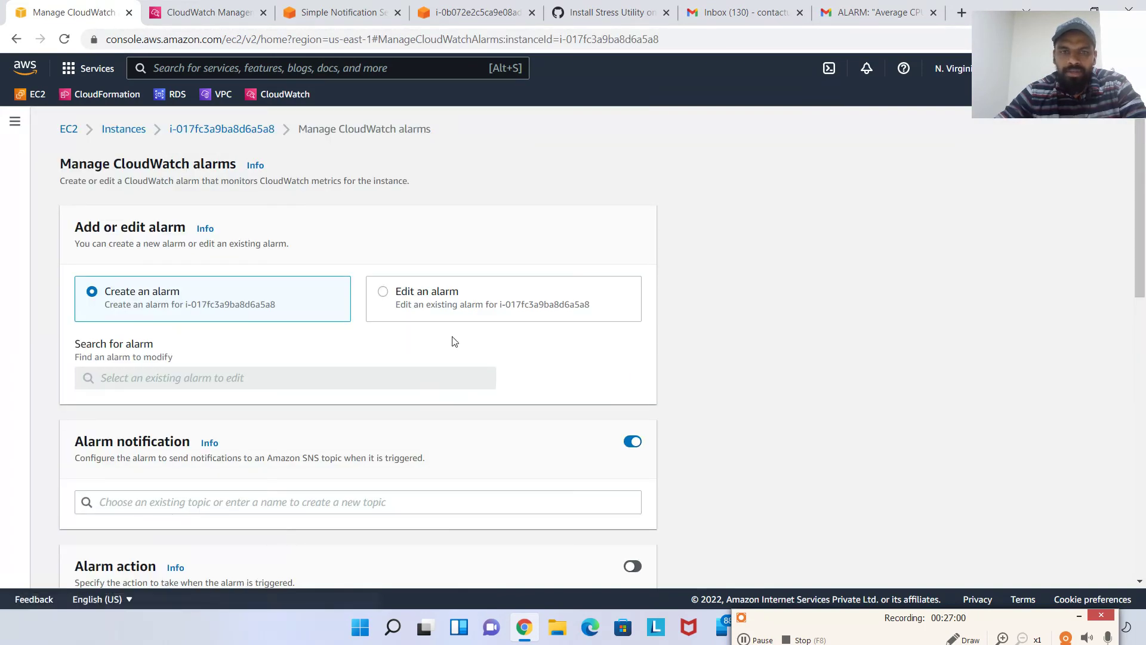
{"action": "left_click", "coordinate": [383, 292]}
{"action": "scroll", "coordinate": [254, 310], "scroll_direction": "down", "scroll_amount": 1}
{"action": "left_click", "coordinate": [266, 304]}
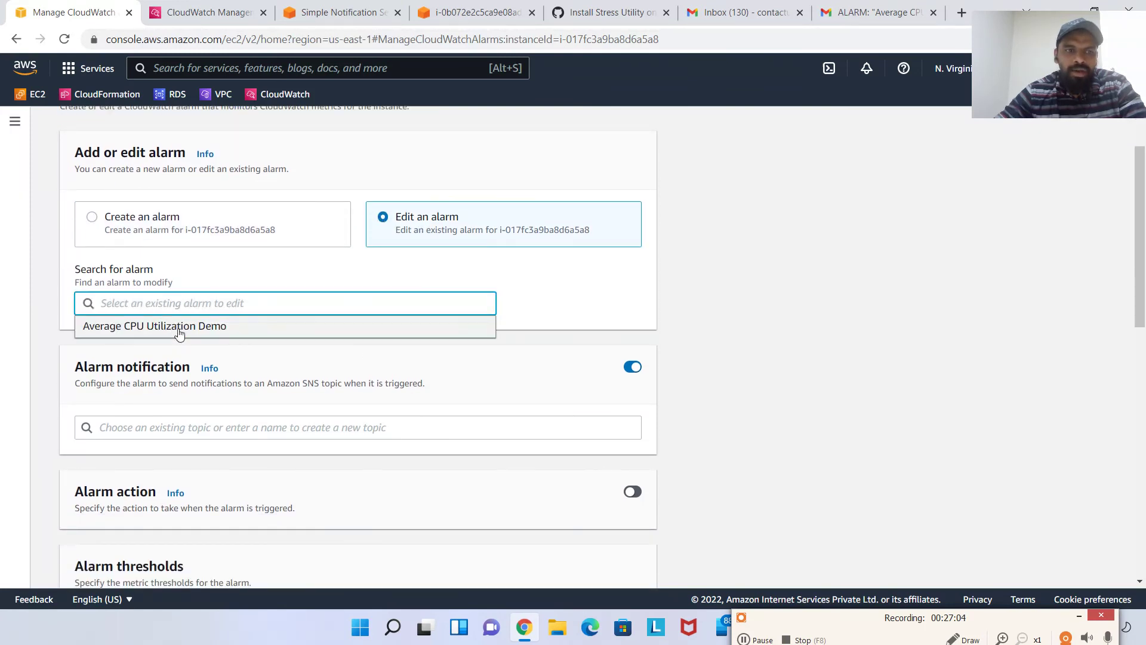
{"action": "left_click", "coordinate": [179, 327]}
{"action": "scroll", "coordinate": [318, 299], "scroll_direction": "down", "scroll_amount": 1}
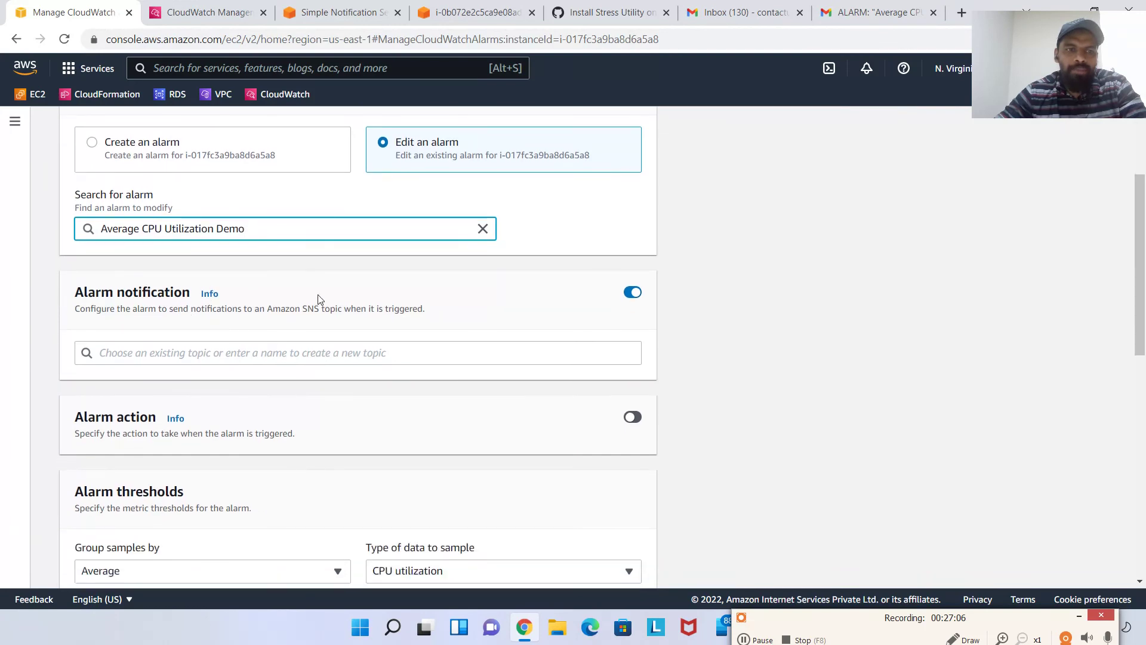
{"action": "scroll", "coordinate": [173, 305], "scroll_direction": "down", "scroll_amount": 8}
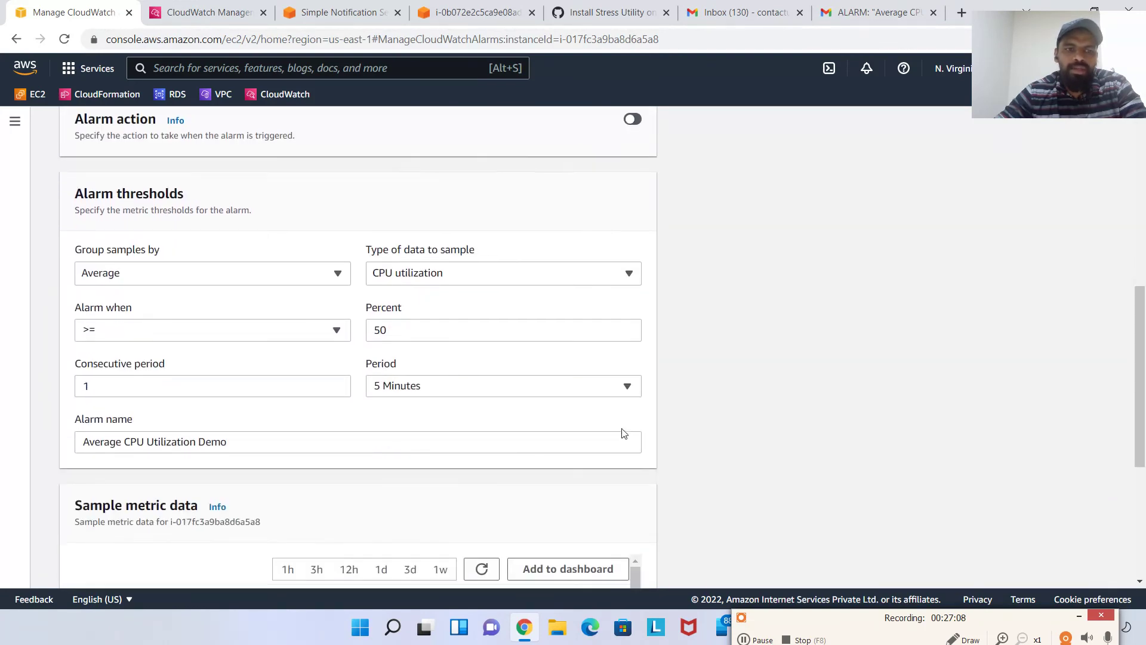
{"action": "left_click", "coordinate": [563, 564]}
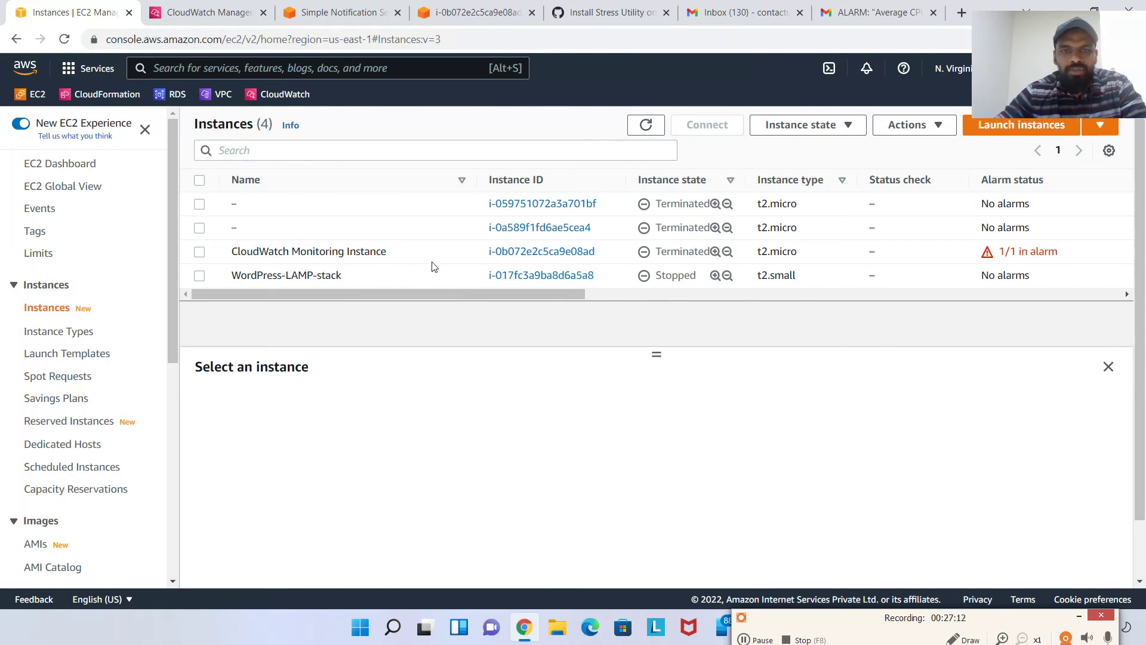
Delete the Average CPU Utilization Demo alarm from the CloudWatch alarms list and confirm
{"action": "left_click", "coordinate": [284, 4]}
{"action": "left_click", "coordinate": [439, 5]}
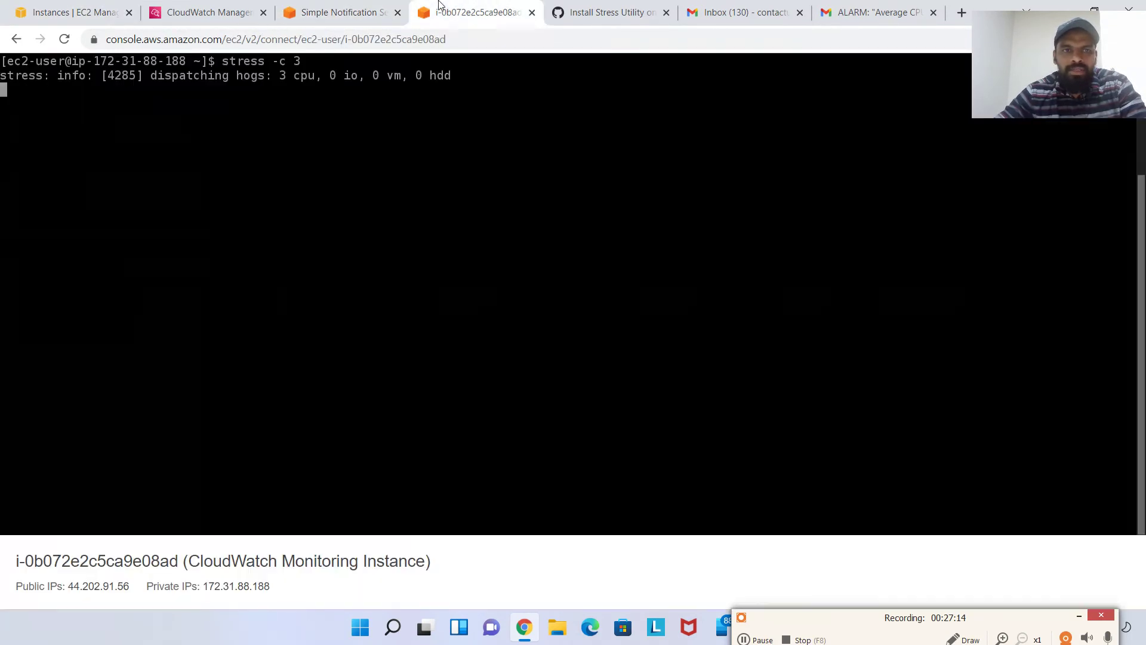
{"action": "left_click", "coordinate": [239, 15]}
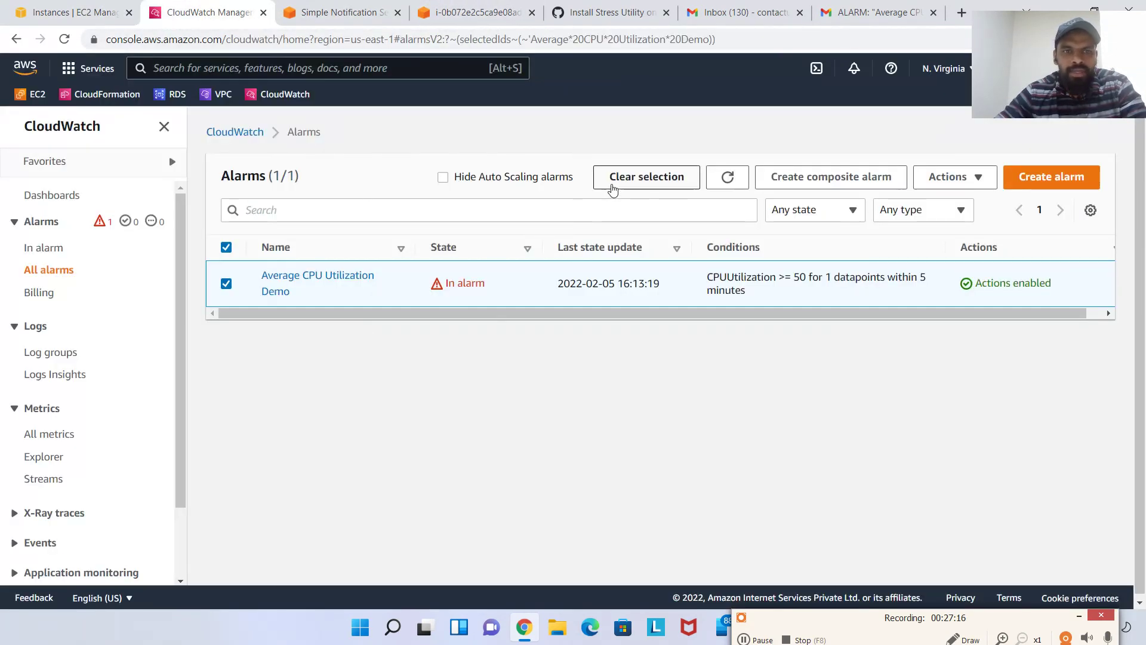
{"action": "left_click", "coordinate": [950, 178]}
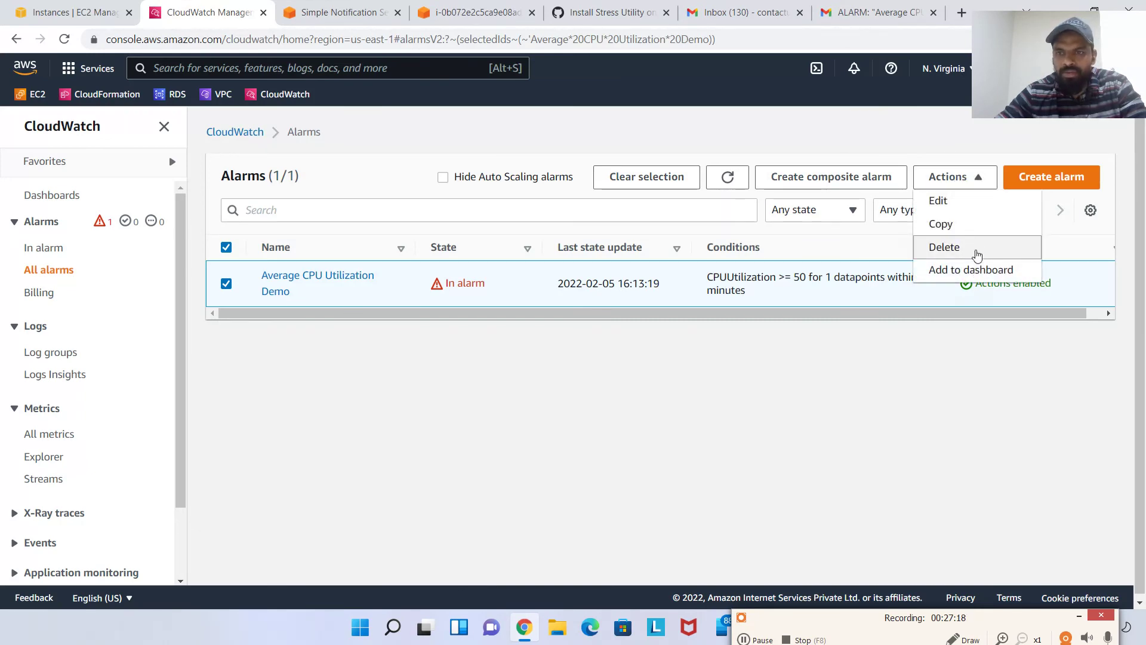
{"action": "left_click", "coordinate": [943, 246]}
{"action": "left_click", "coordinate": [855, 399]}
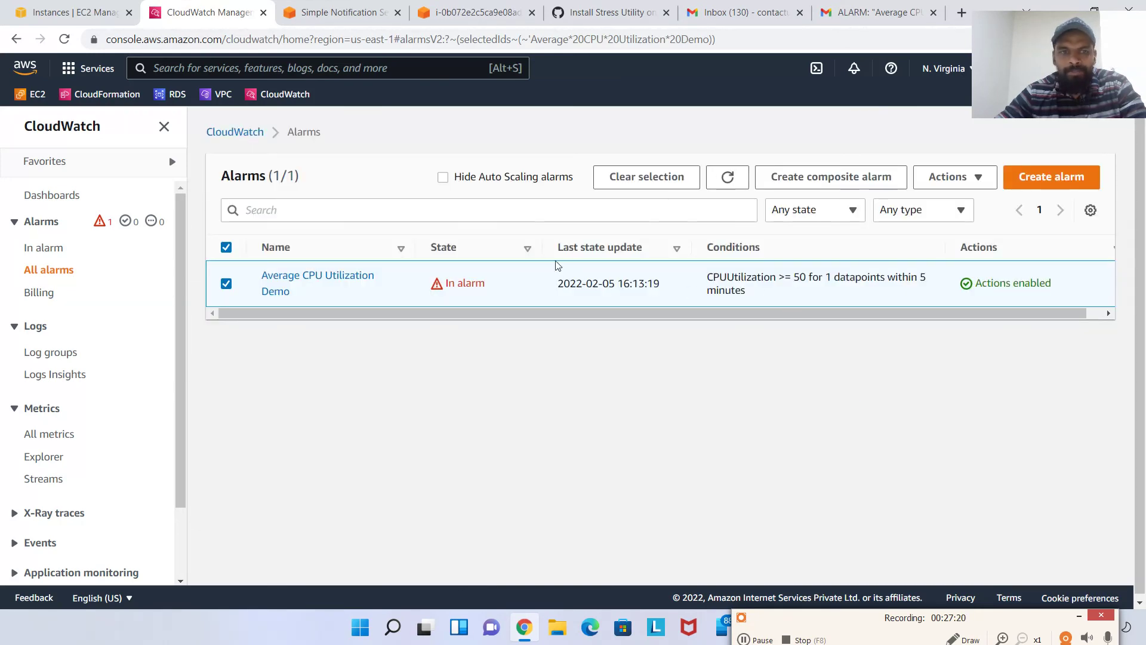